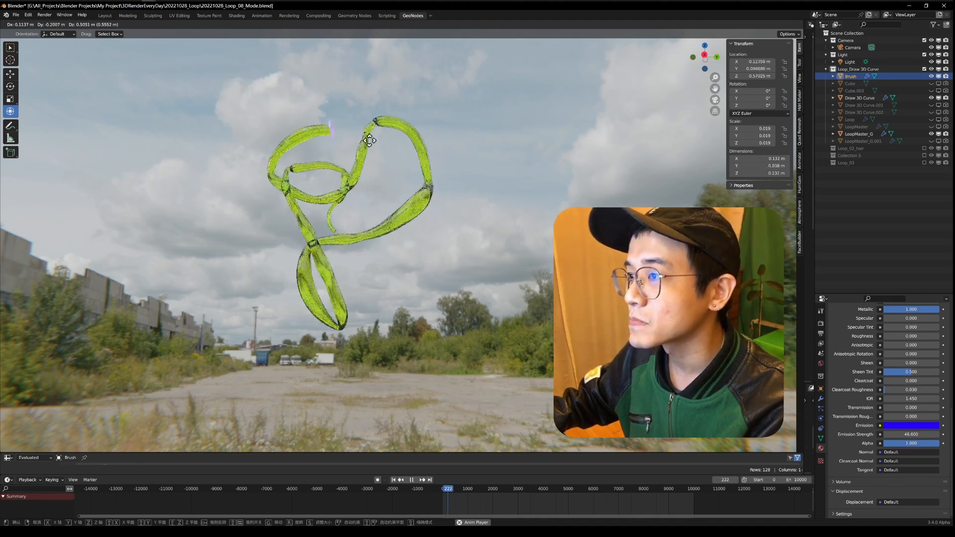
- Move the Brush object freehand through the scene during playback to draw looping green strokes, and stop the animation
click(332, 162)
mouse_move(350, 143)
middle_down()
mouse_move(358, 150)
mouse_move(347, 180)
middle_up()
key(g)
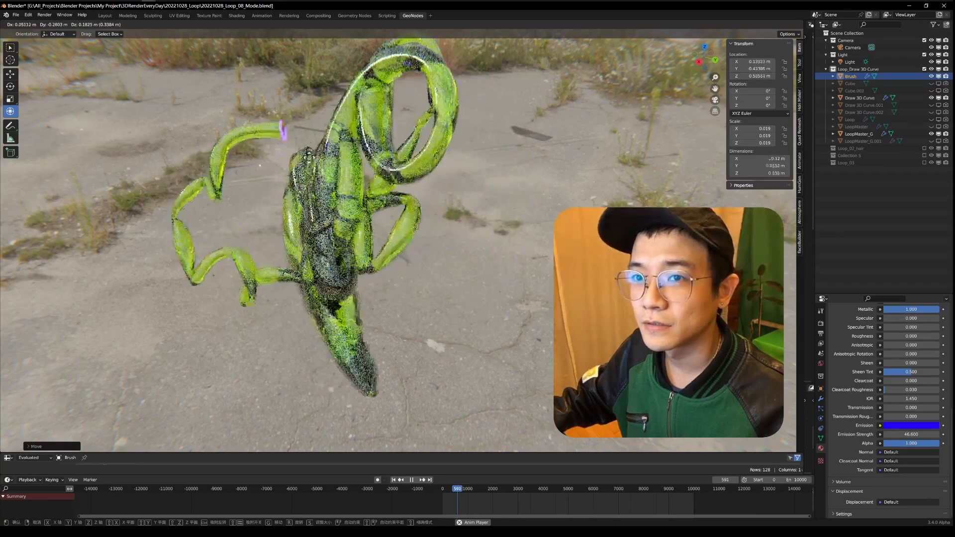
click(317, 163)
middle_drag(470, 197, 461, 137)
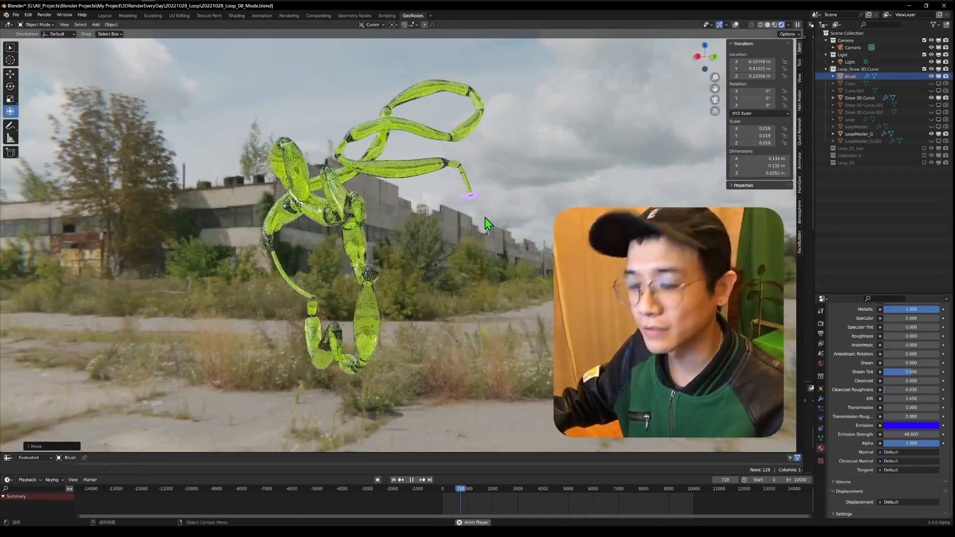
key(space)
middle_drag(501, 215, 473, 201)
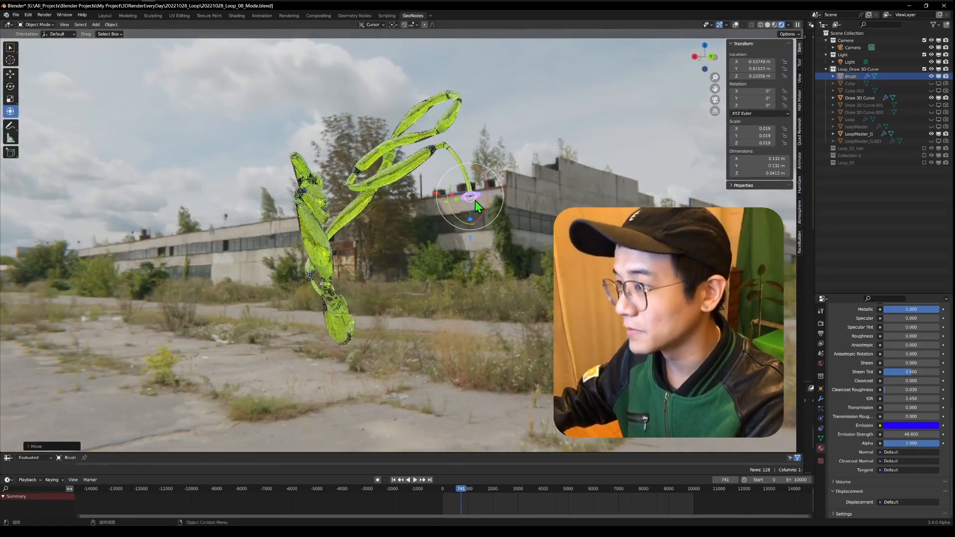
- Move the Brush object again with playback stopped to extend the looping tube, and inspect it from other angles
key(g)
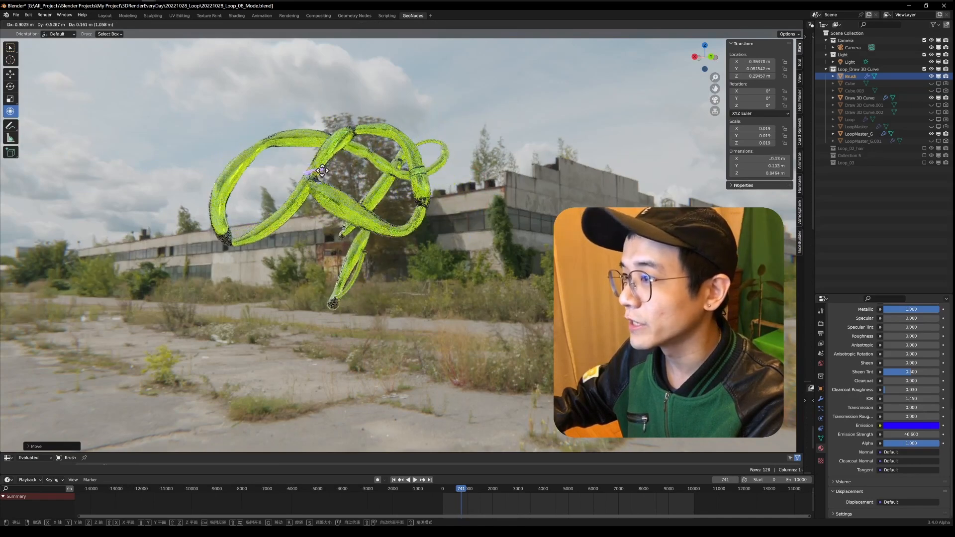
click(353, 177)
middle_drag(354, 178, 522, 210)
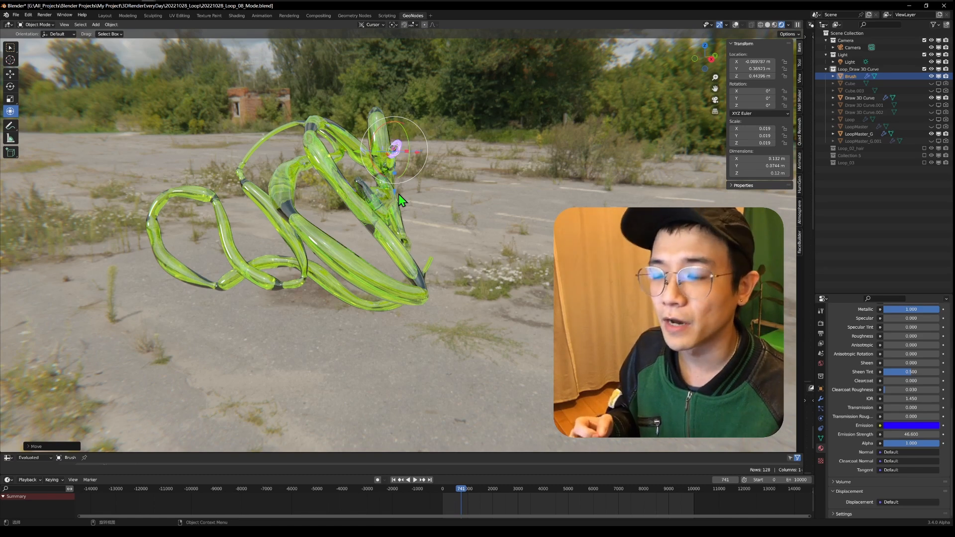
middle_drag(399, 194, 395, 96)
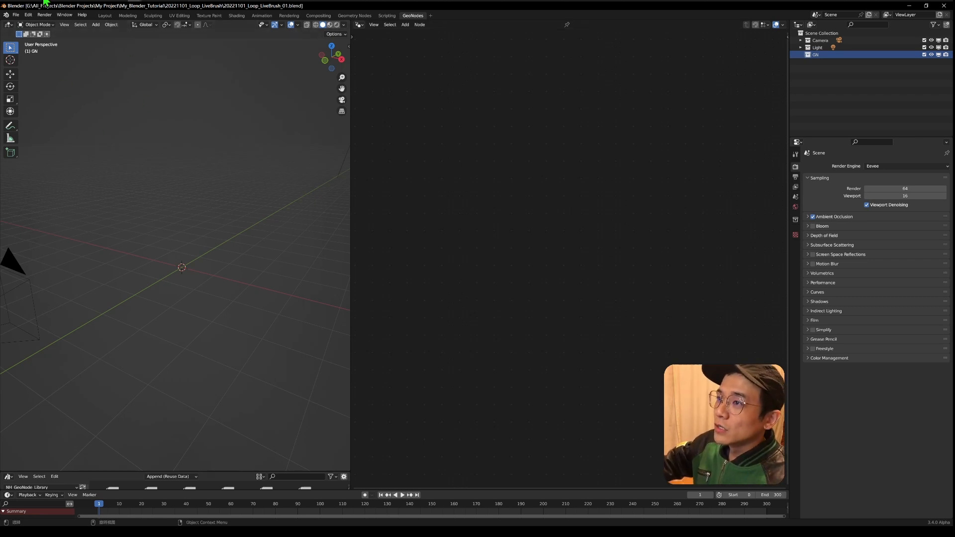
- Add two mesh planes at the world origin in the GN collection
middle_drag(198, 214, 187, 221)
key(shift+a)
mouse_move(113, 137)
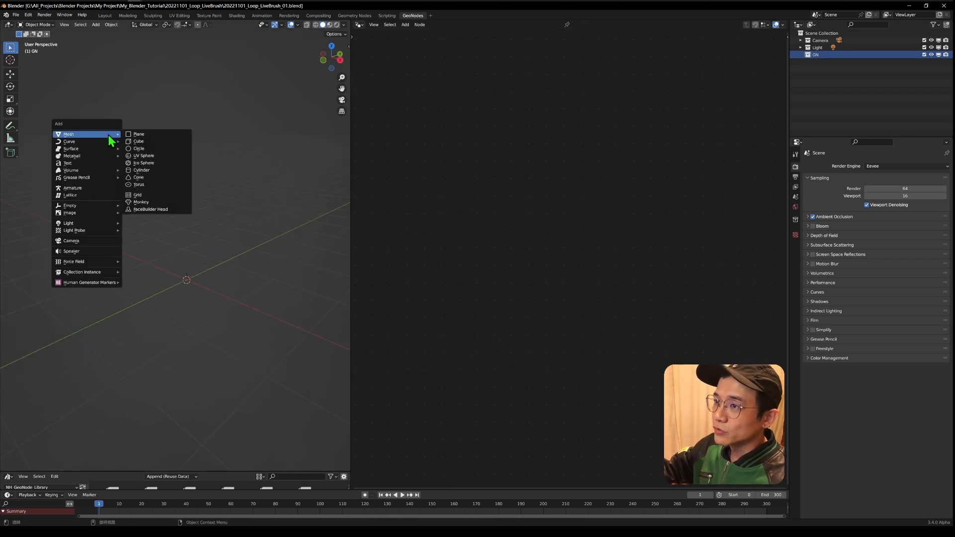
click(145, 144)
key(shift+a)
mouse_move(155, 130)
click(188, 131)
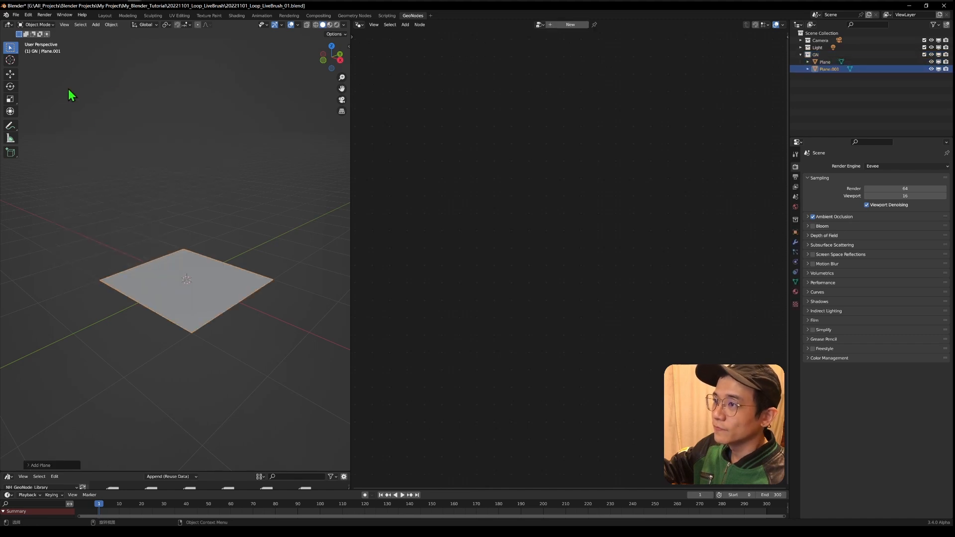
key(shift+a)
mouse_move(117, 74)
- Rename the first plane to Loop and the second plane to Master
click(824, 62)
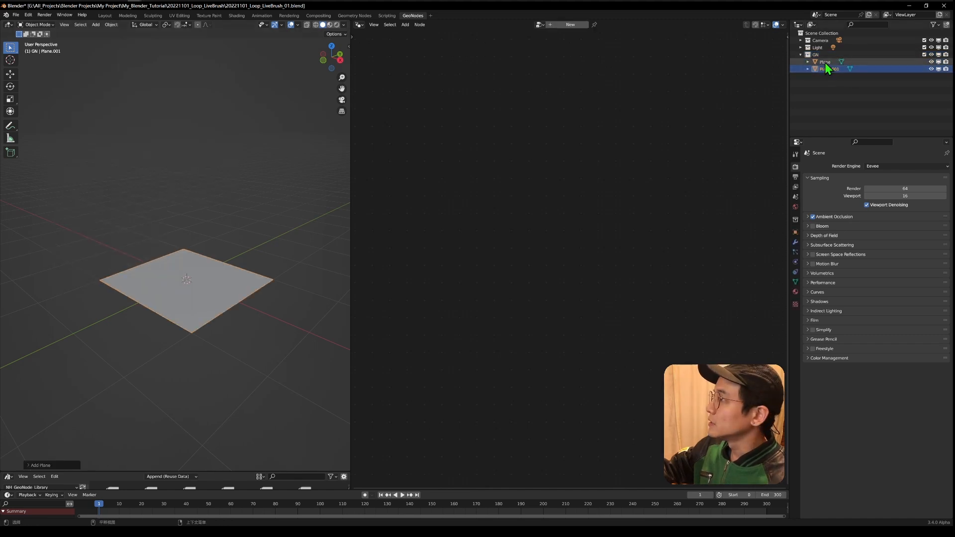
double_click(823, 62)
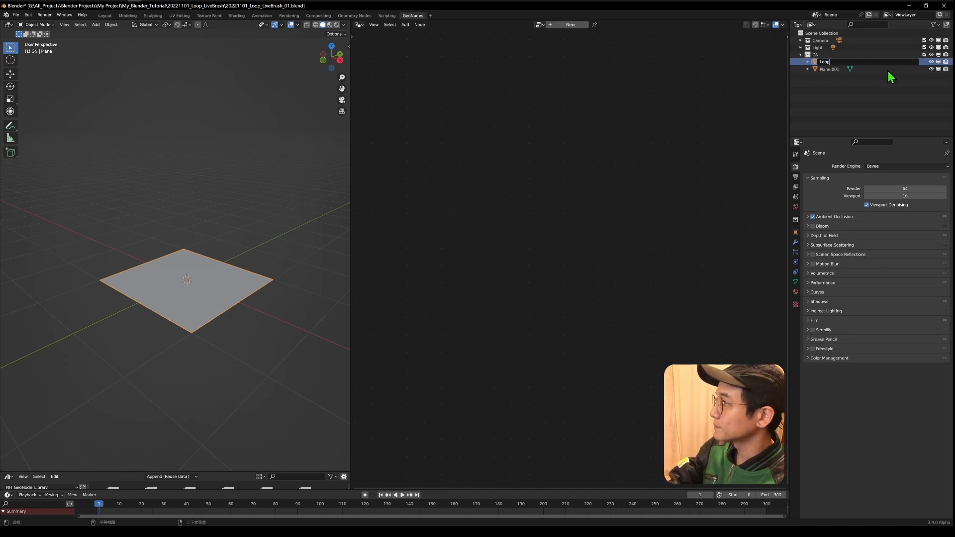
text(Loop)
key(Return)
double_click(827, 69)
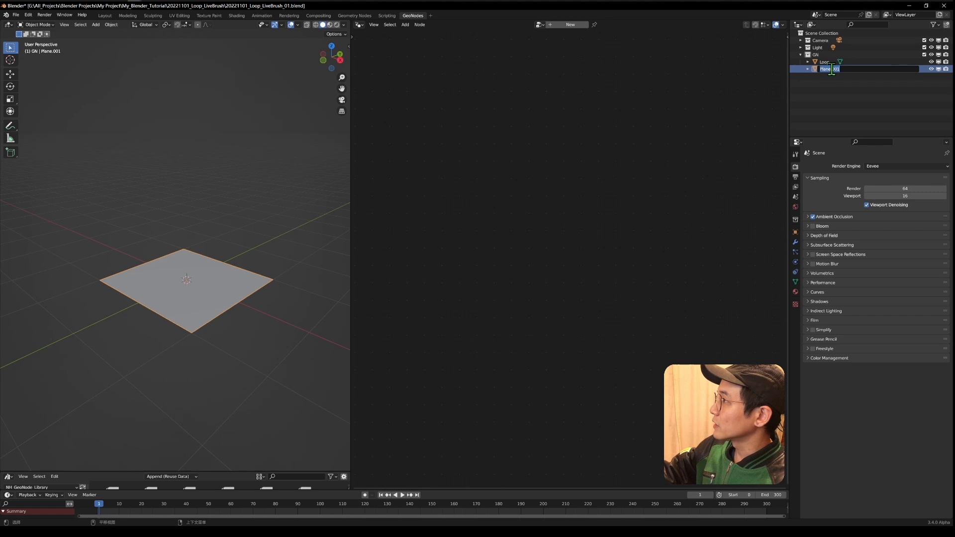
text(Master)
key(Return)
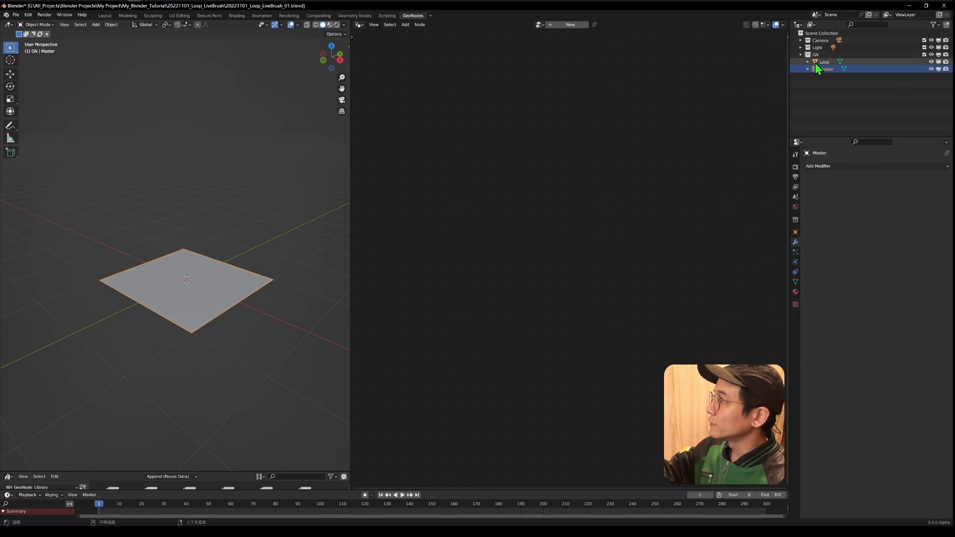
- Add a Geometry Nodes modifier to the Loop object with a new node tree named Loop
click(824, 62)
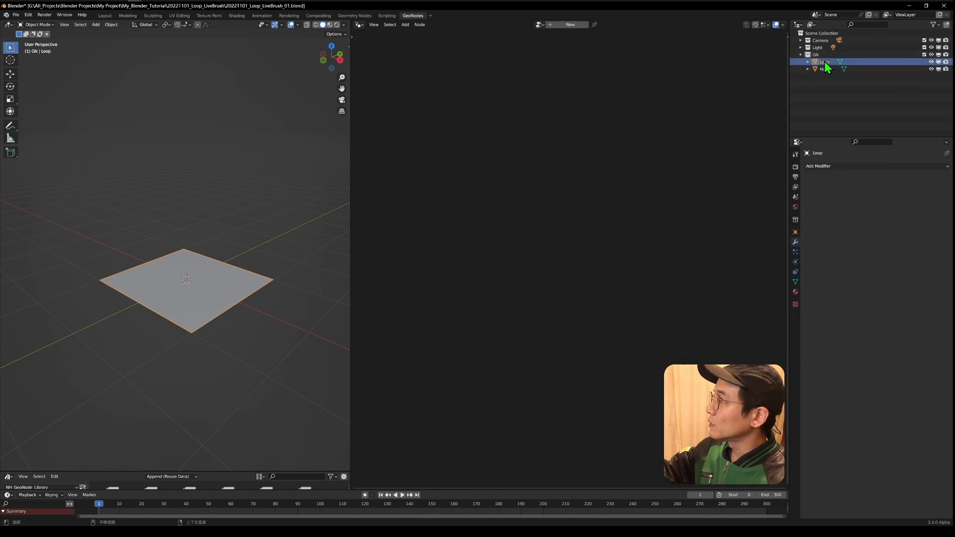
click(841, 169)
click(810, 237)
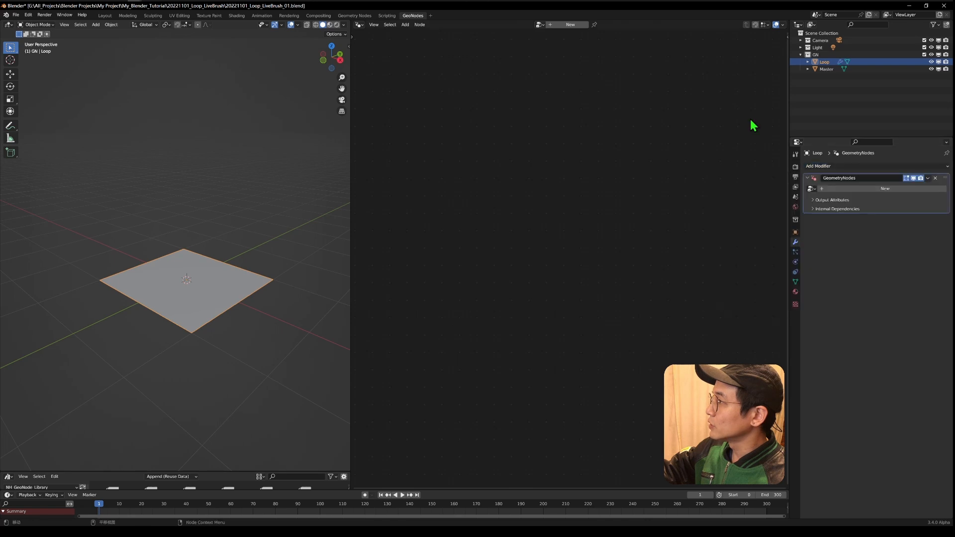
click(831, 189)
double_click(836, 189)
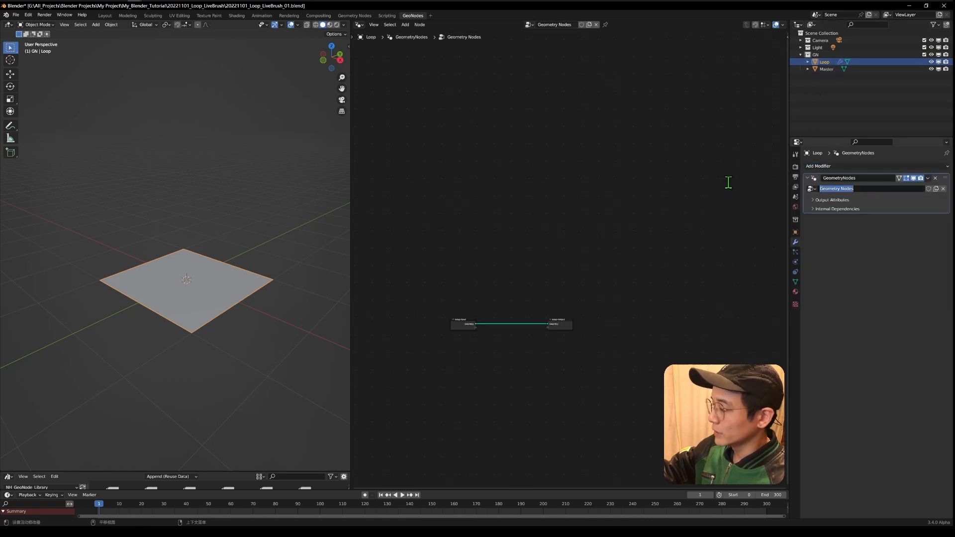
text(L)
text(ppo)
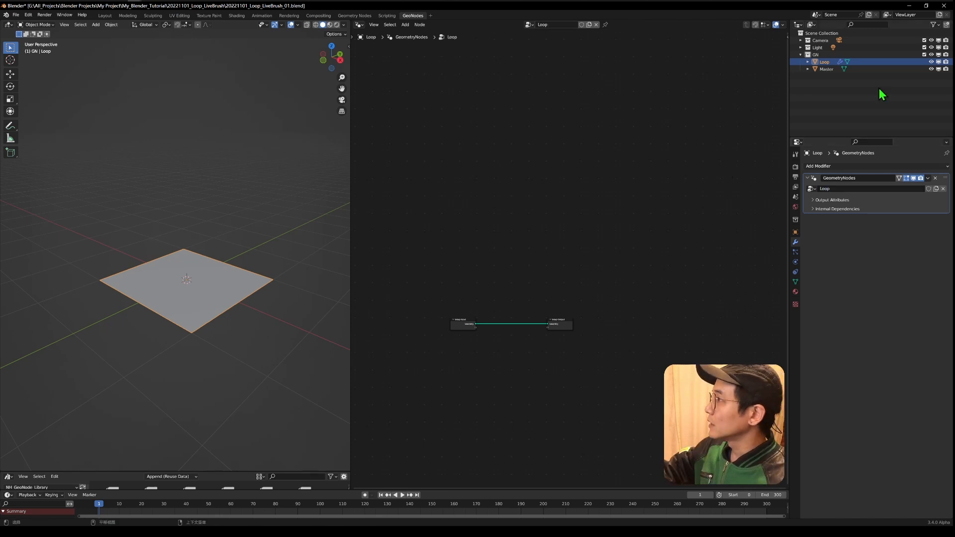
click(842, 89)
- Add a Geometry Nodes modifier to the Master object with a new node tree named Master
click(823, 69)
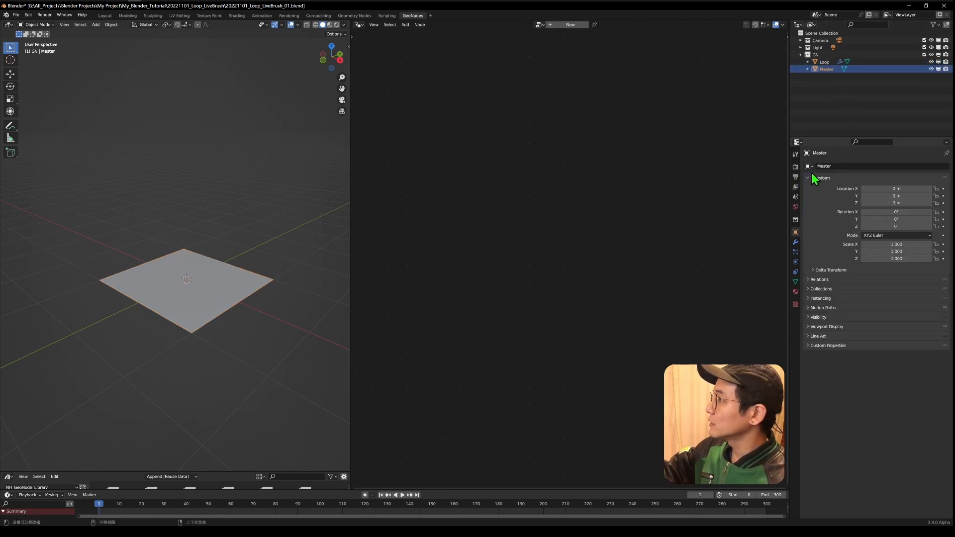
click(795, 242)
click(830, 167)
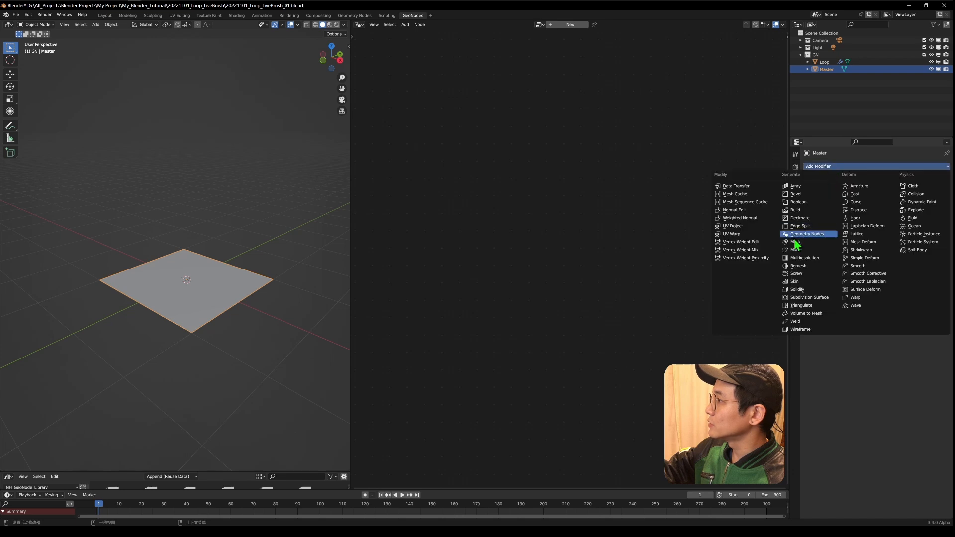
click(794, 236)
click(837, 189)
double_click(868, 188)
text(Master)
key(Return)
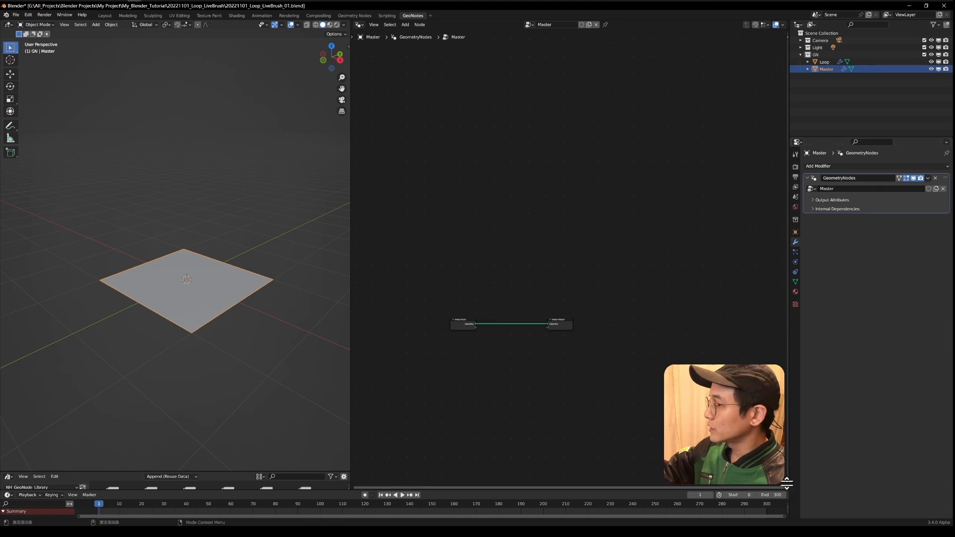
- Split the node editor horizontally and pin the Loop tree in the upper half and the Master tree in the lower half
drag(788, 486, 720, 181)
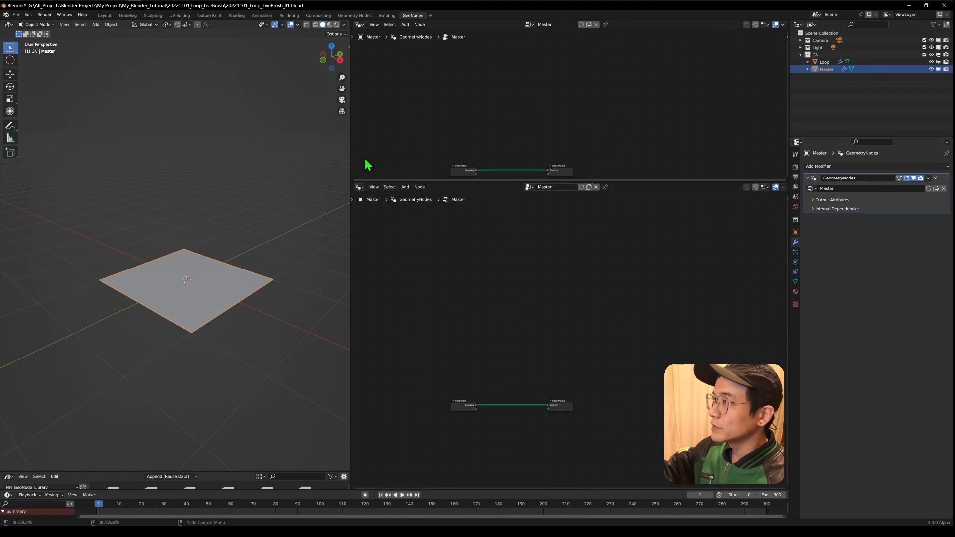
click(605, 187)
click(605, 24)
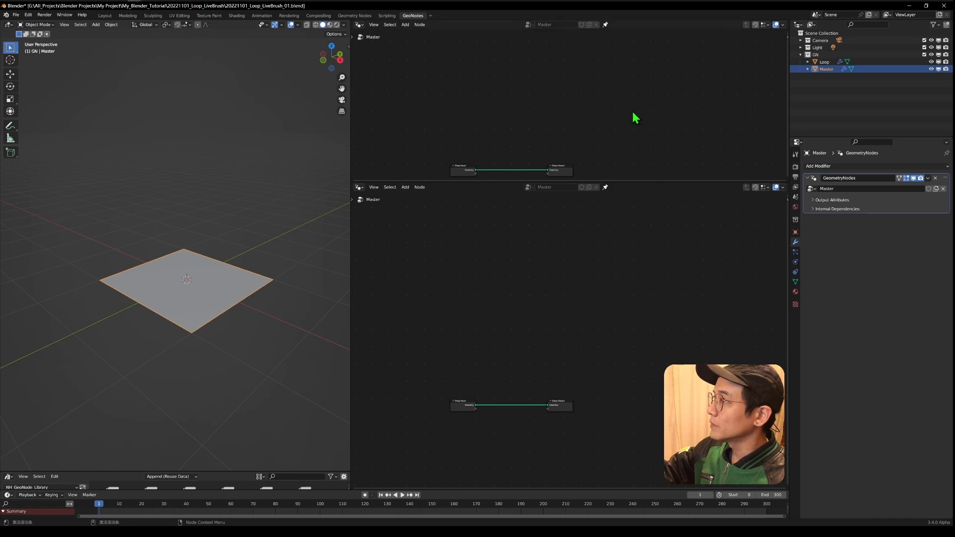
click(823, 61)
click(605, 25)
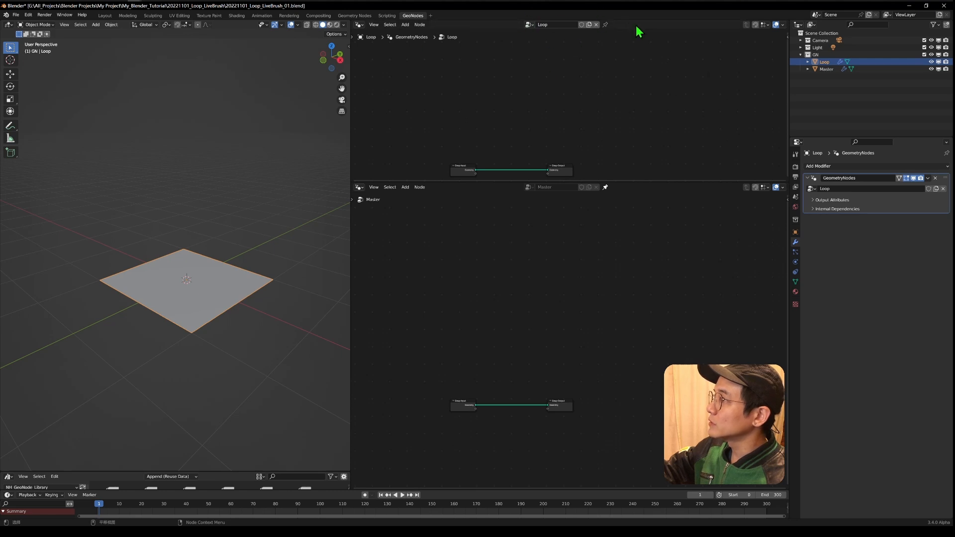
click(605, 24)
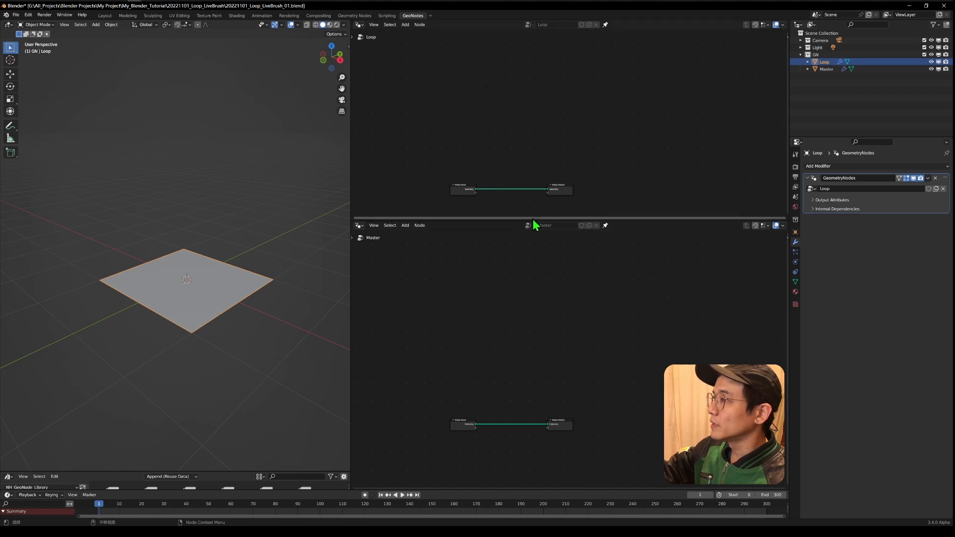
- Bring the Loop object into the Master tree as Object Info set to Relative, and connect its Geometry to the Group Output
drag(825, 62, 484, 353)
middle_drag(576, 379, 592, 318)
drag(515, 281, 502, 382)
key(Home)
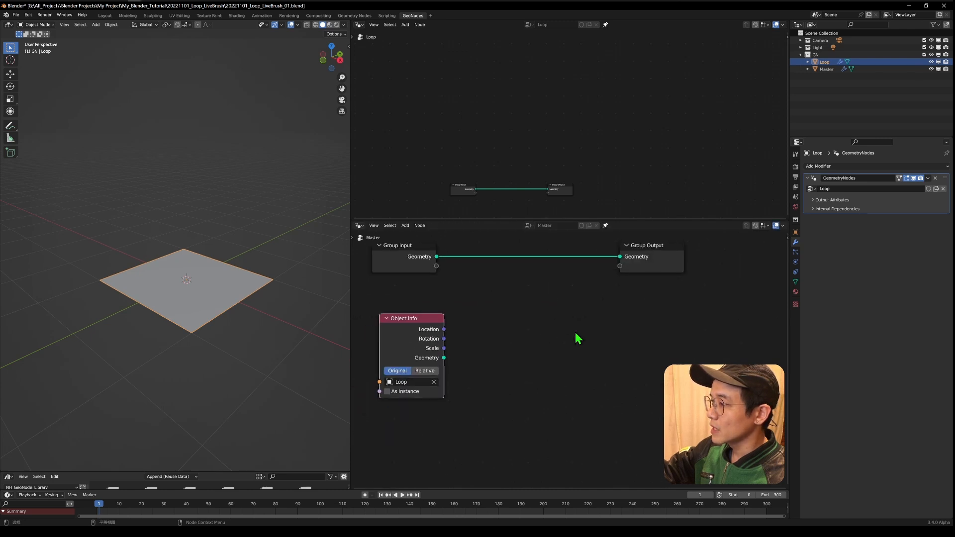
click(427, 371)
drag(444, 358, 621, 258)
scroll(590, 324, down, 3)
drag(633, 303, 623, 366)
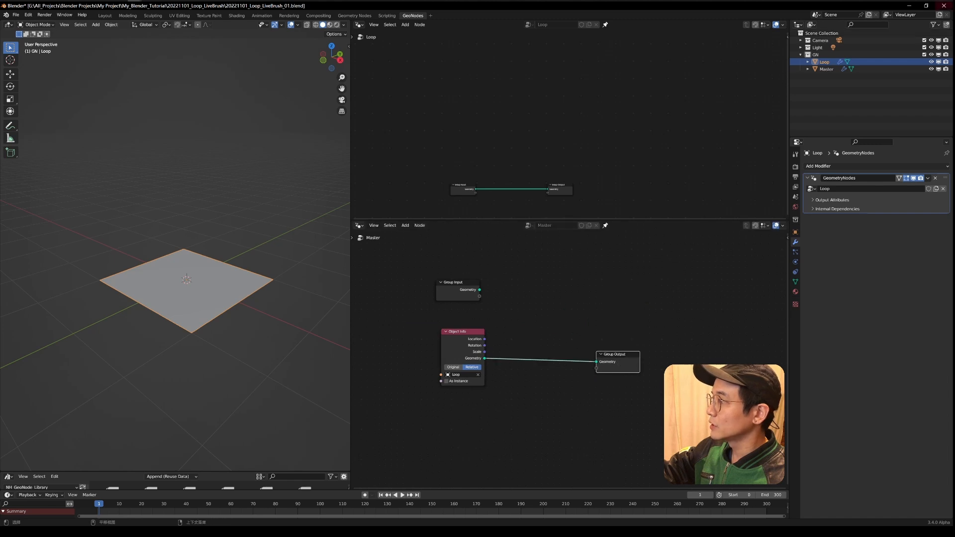
- Bring the Master object into the Loop tree as Object Info set to Relative, and connect its Geometry to the Group Output
click(828, 75)
drag(828, 75, 491, 90)
click(497, 149)
drag(446, 144, 587, 78)
scroll(501, 110, up, 4)
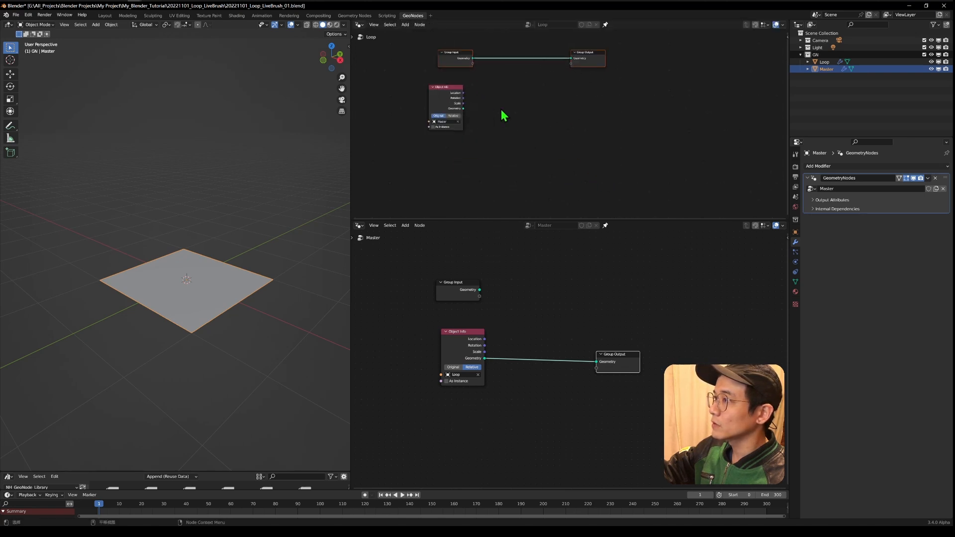
middle_drag(484, 115, 490, 191)
click(462, 191)
drag(471, 183, 578, 187)
middle_drag(577, 187, 590, 152)
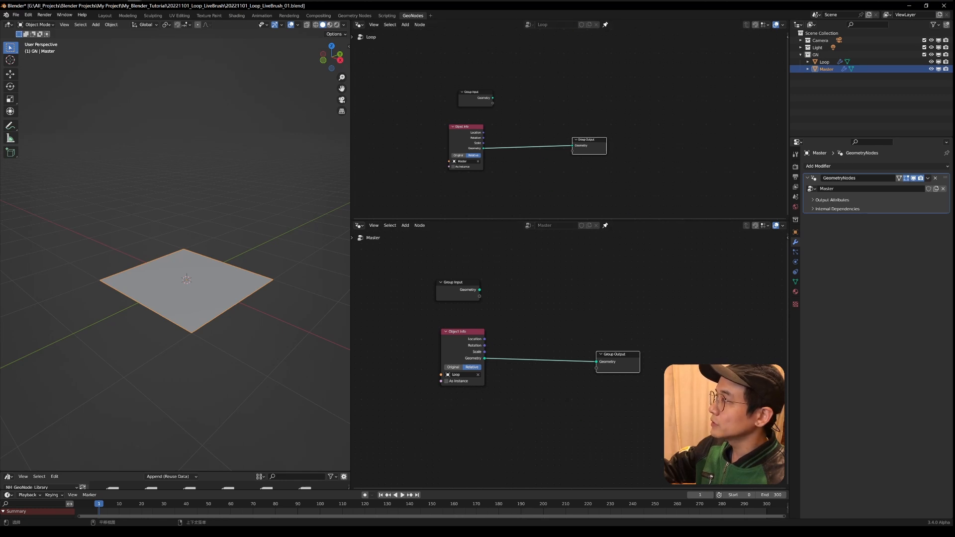
- Hide the Loop object and join the two node editors into one, keeping the Master tree
click(931, 61)
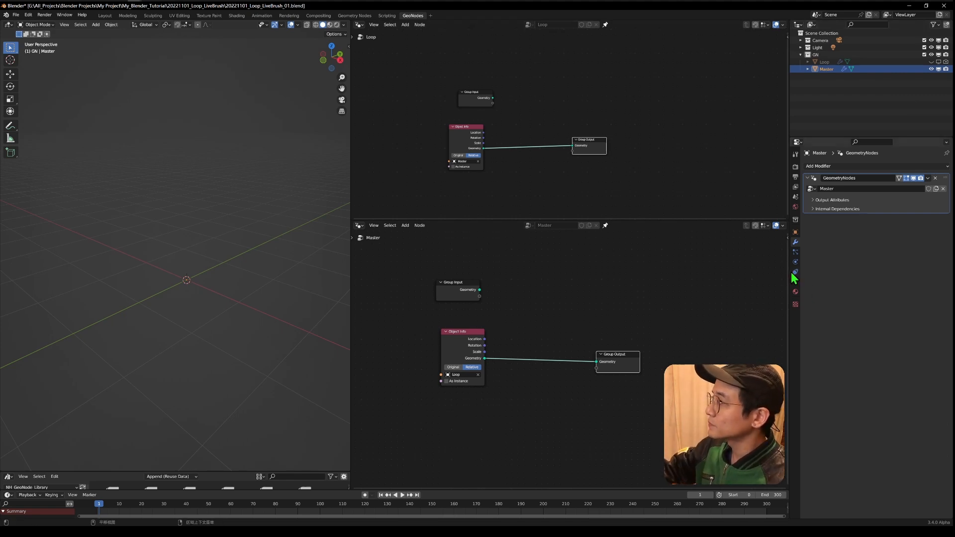
right_click(775, 219)
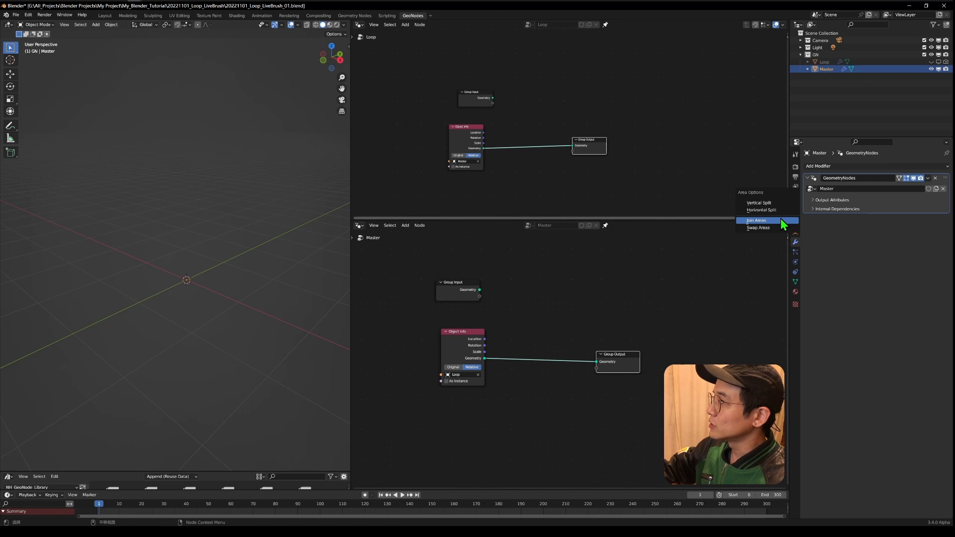
click(778, 215)
click(722, 102)
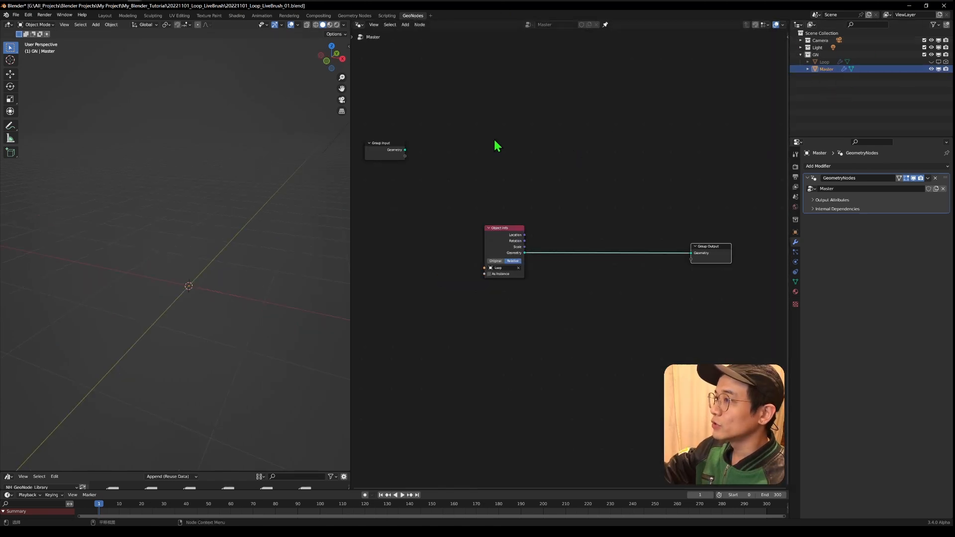
- Insert a Join Geometry node between Object Info and Group Output, and move Object Info farther from it to make room
key(shift+a)
click(497, 140)
text(join)
key(Return)
click(587, 264)
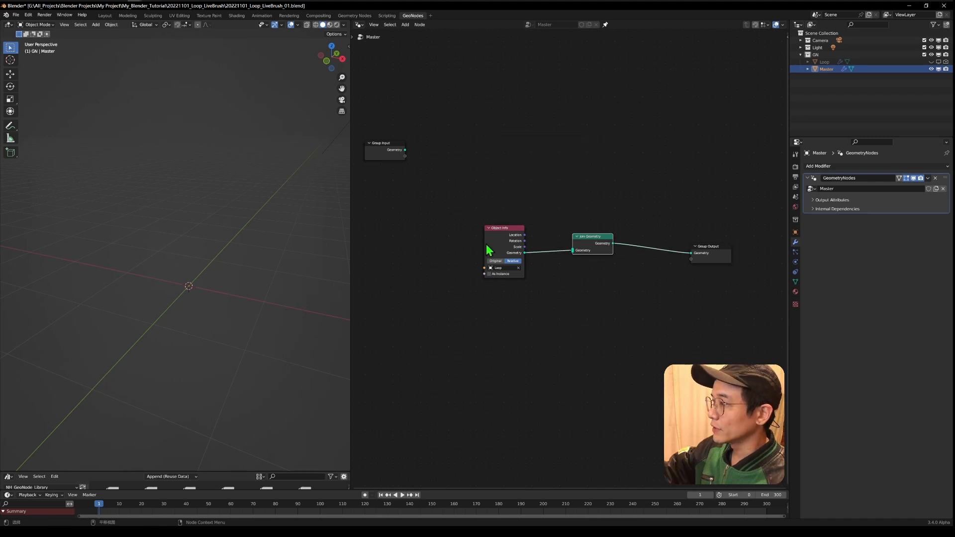
drag(488, 250, 396, 249)
- Add a Cube mesh node to the Master tree, connect its Mesh to Join Geometry, and reposition the Group Input beside it
key(shift+a)
click(451, 155)
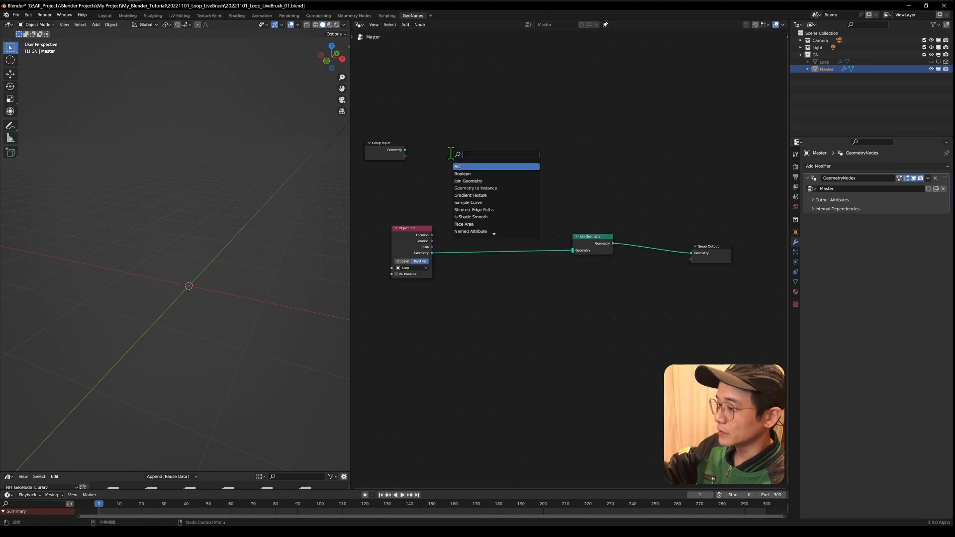
click(442, 70)
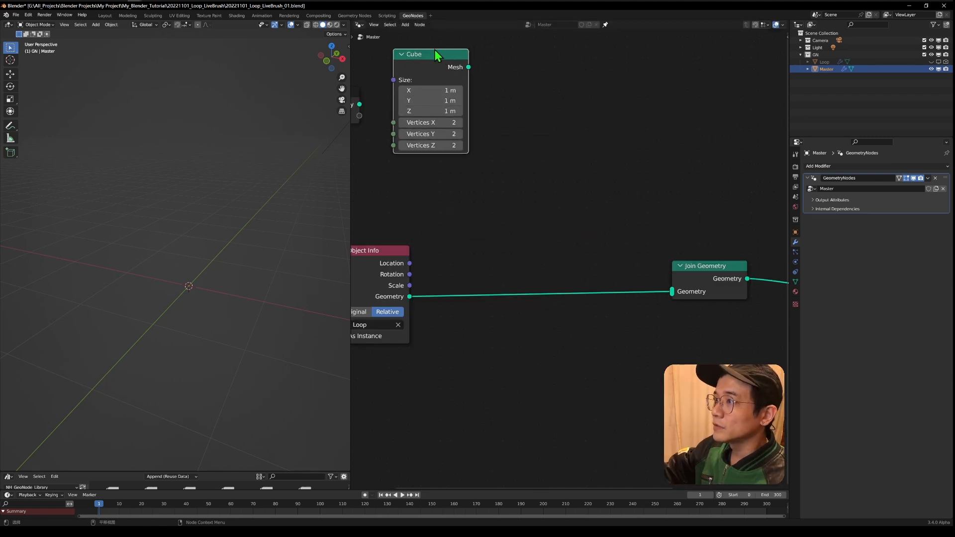
drag(468, 68, 672, 297)
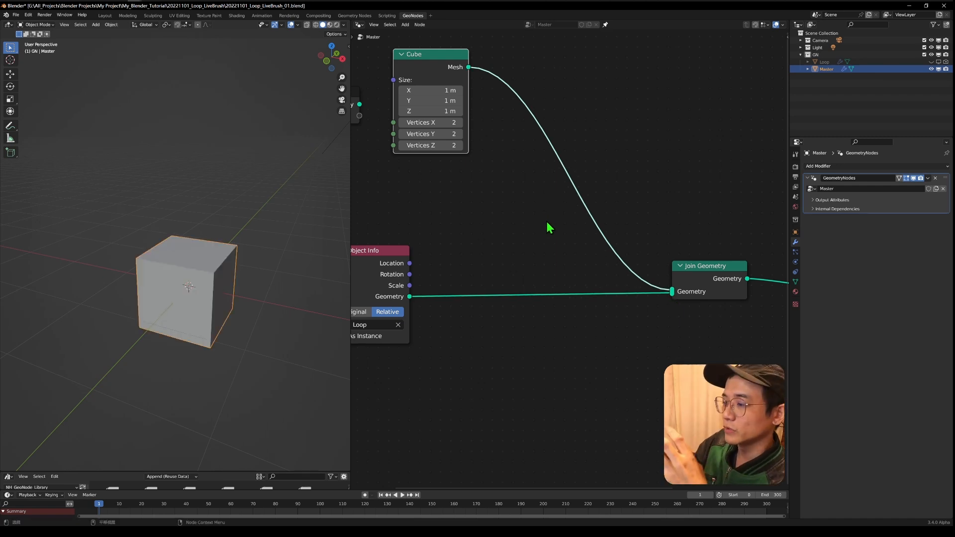
scroll(550, 227, down, 2)
drag(517, 186, 456, 170)
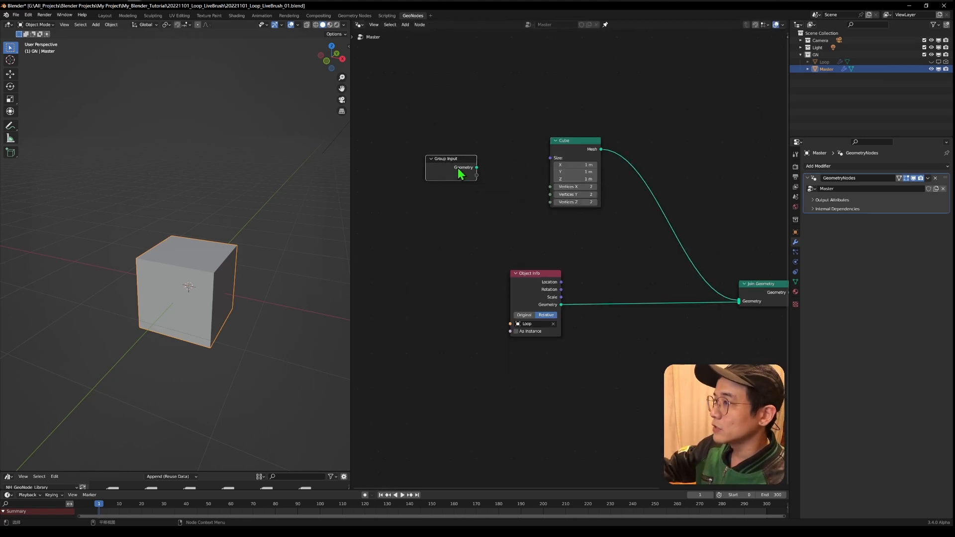
- Insert a Transform node between the Cube and Join Geometry nodes
middle_drag(649, 216, 568, 200)
key(shift+a)
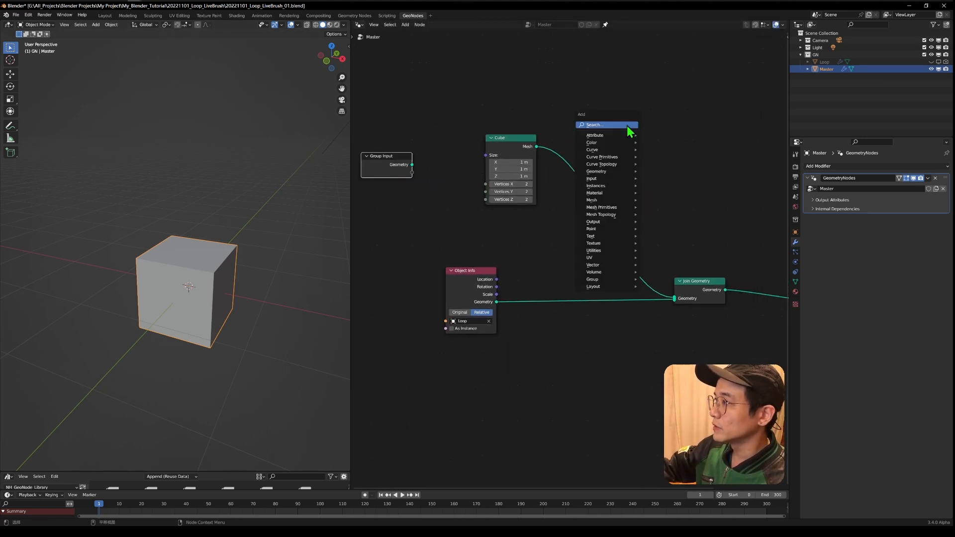
click(628, 128)
text(tri)
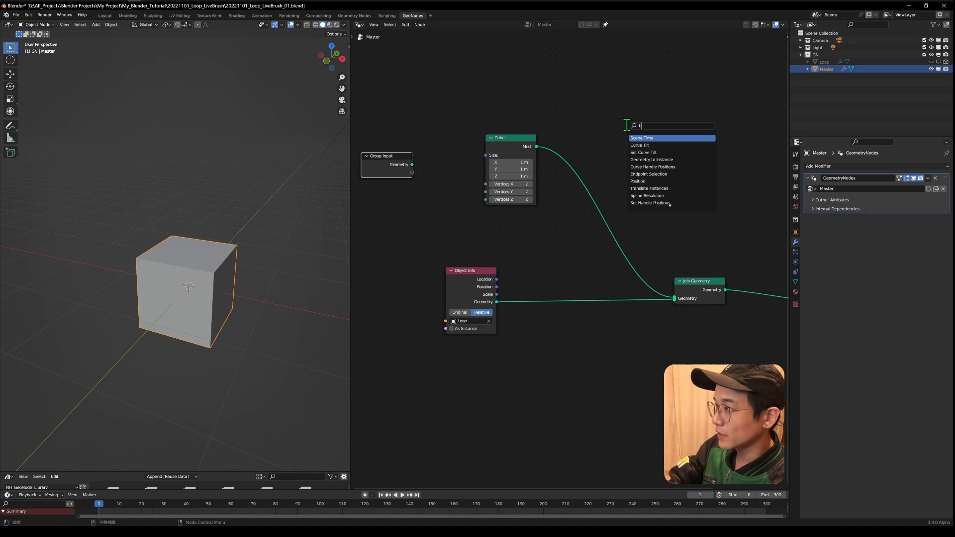
text(ansform)
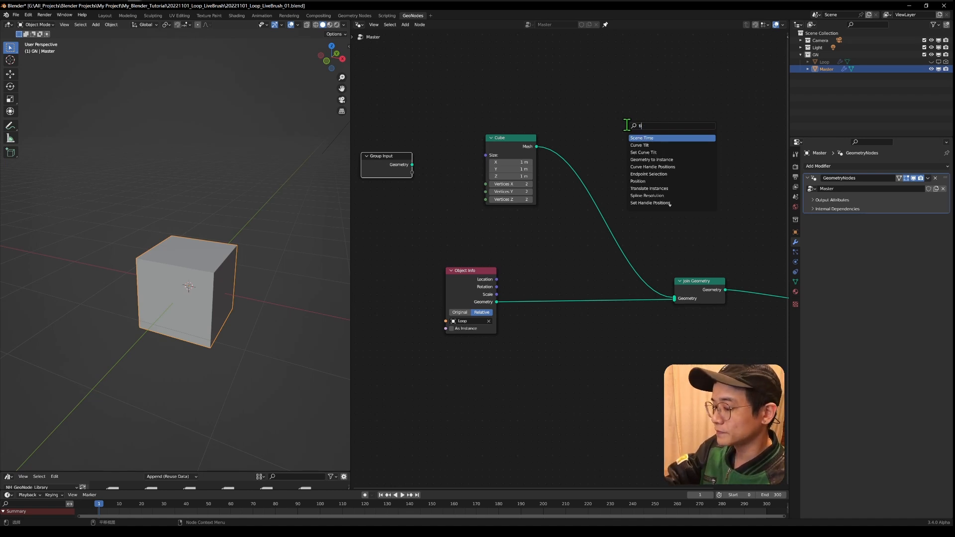
key(Return)
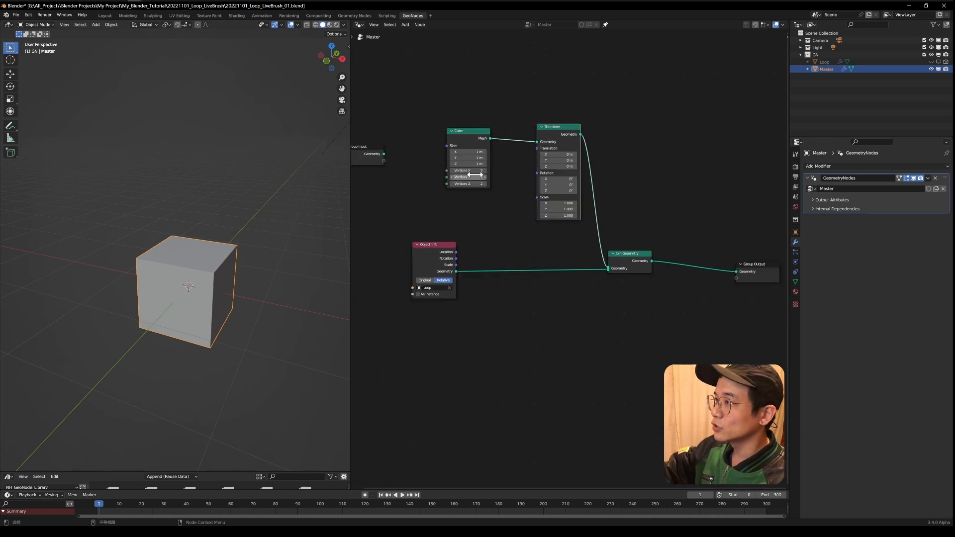
- Scrub the Transform node's Y translation to about 0.6 m to smear the cube into a trail, and widen the 3D viewport
drag(550, 160, 602, 160)
middle_drag(209, 283, 154, 239)
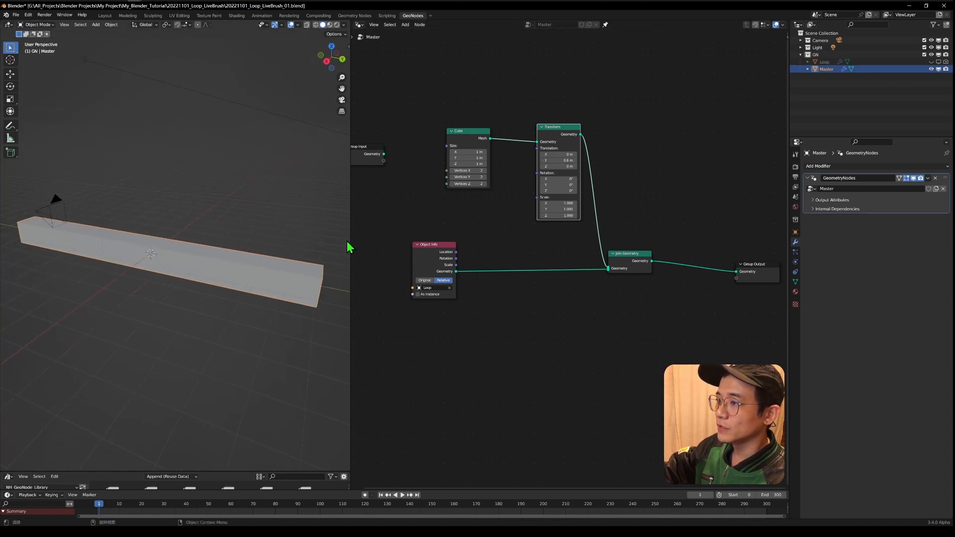
drag(351, 248, 369, 243)
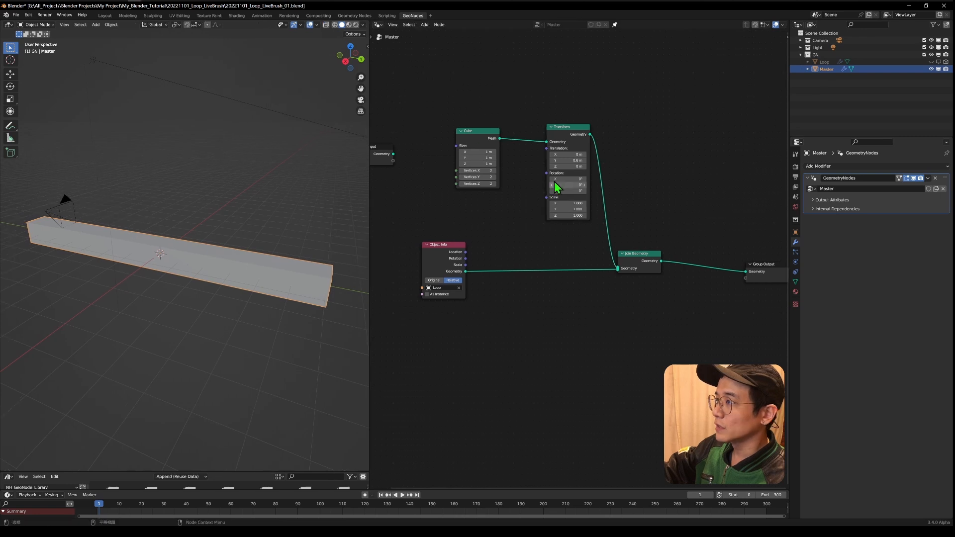
- In wireframe shading, set the Transform's scale to 0.4 on all axes and scrub its X translation to about -10.7 m
click(335, 25)
mouse_move(174, 236)
middle_down()
mouse_move(205, 250)
mouse_move(185, 250)
middle_up()
middle_drag(405, 213, 468, 238)
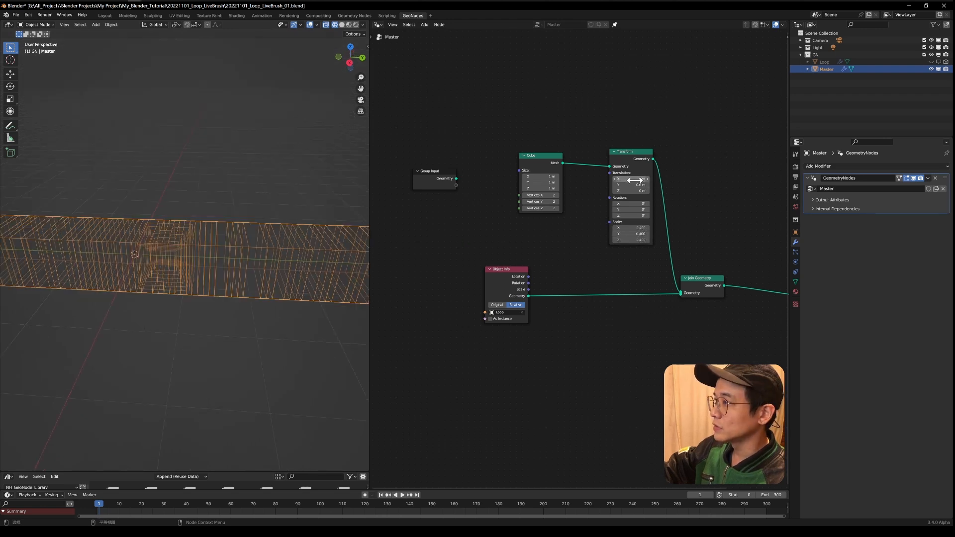
mouse_move(635, 179)
mouse_down()
mouse_move(661, 179)
mouse_move(592, 179)
mouse_up()
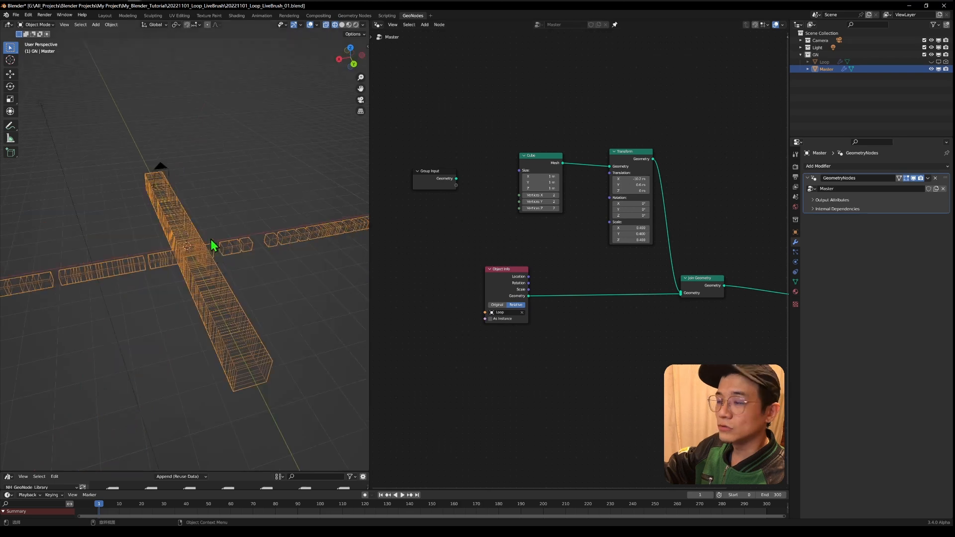
mouse_move(229, 287)
middle_down()
mouse_move(240, 301)
mouse_move(245, 271)
middle_up()
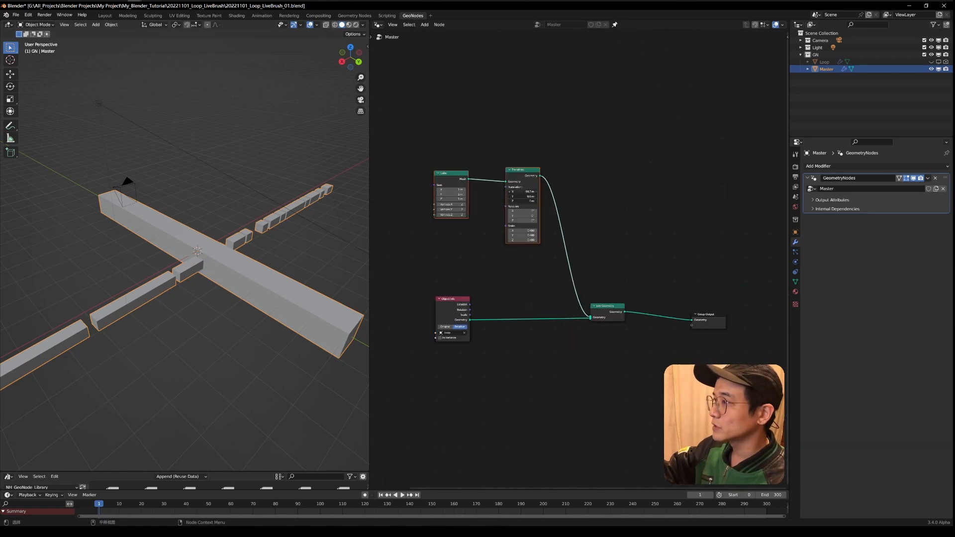
- Reset the Transform node's X and Y translation to 0
text(0)
key(Return)
middle_drag(121, 330, 208, 297)
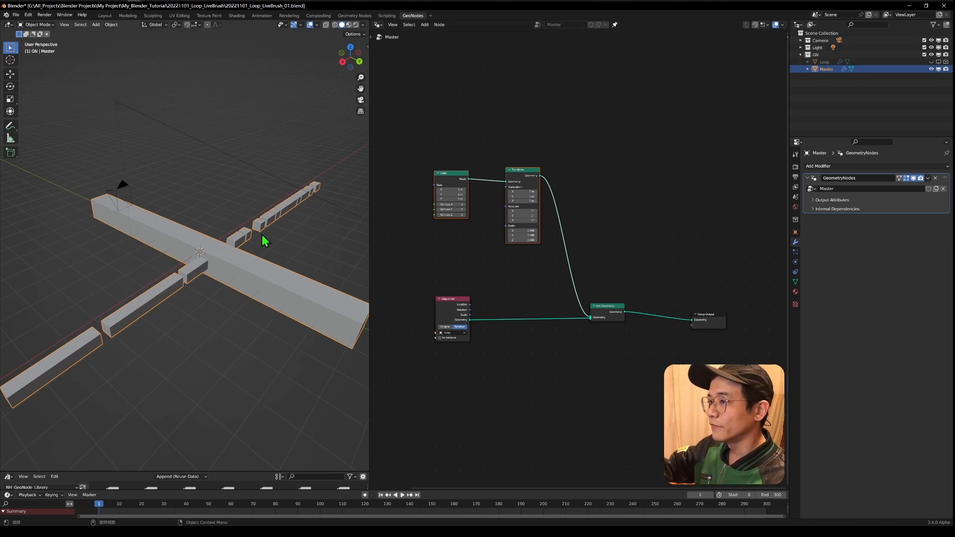
- Disconnect Join Geometry from the Group Output to clear the accumulated cubes, and reconnect its Geometry output
middle_drag(602, 337, 527, 328)
drag(624, 317, 626, 164)
scroll(744, 250, up, 1)
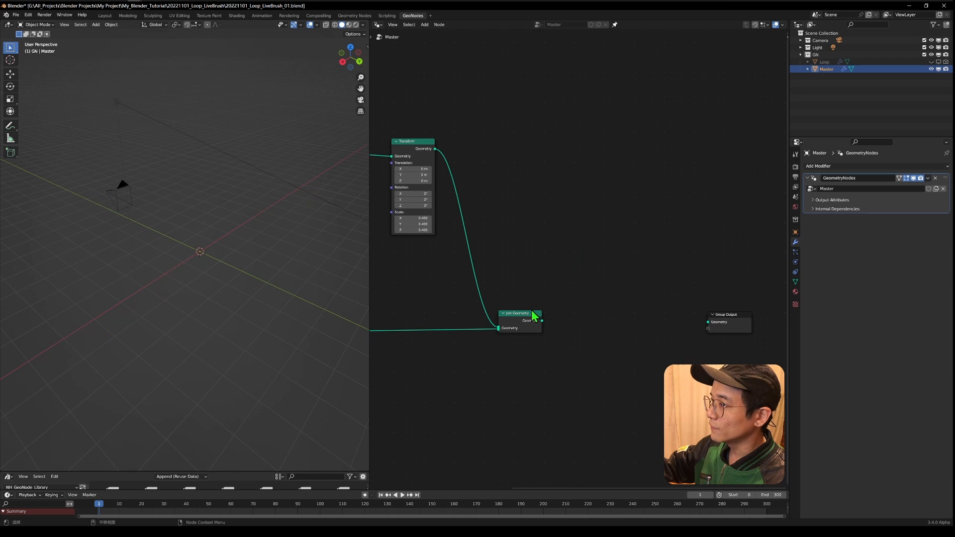
drag(542, 321, 709, 323)
middle_drag(543, 275, 479, 275)
- Insert a Switch node of type Geometry between Join Geometry and Group Output, using its False input
scroll(624, 263, down, 5)
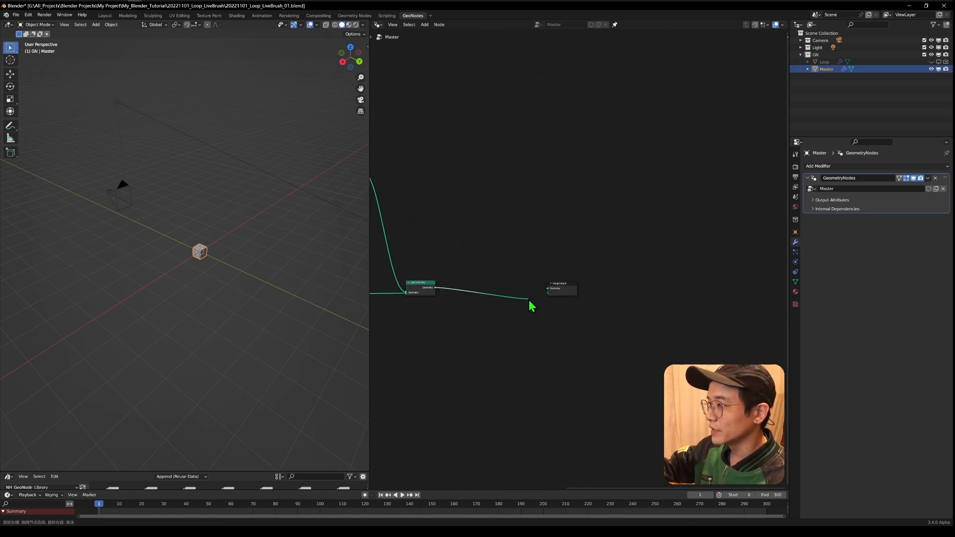
key(shift+a)
click(519, 200)
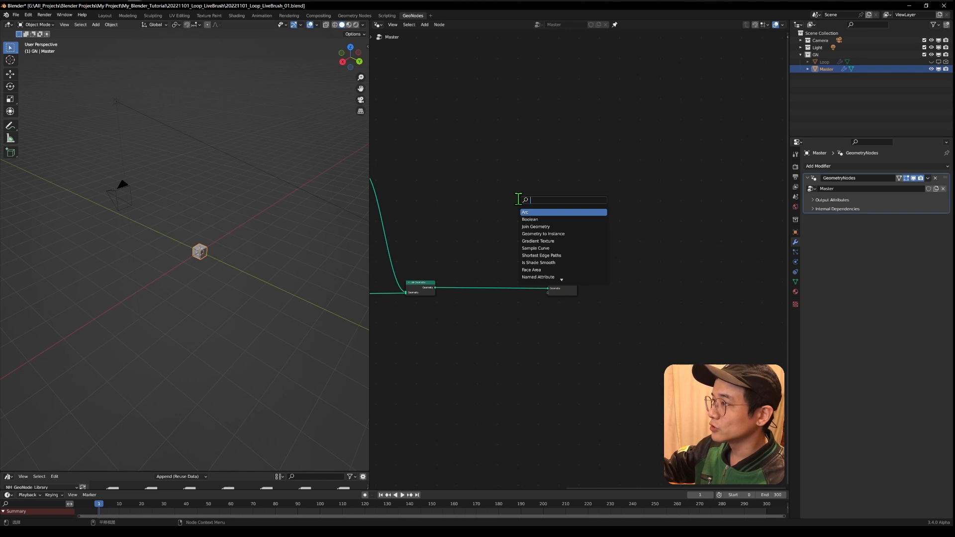
text(switch)
click(531, 213)
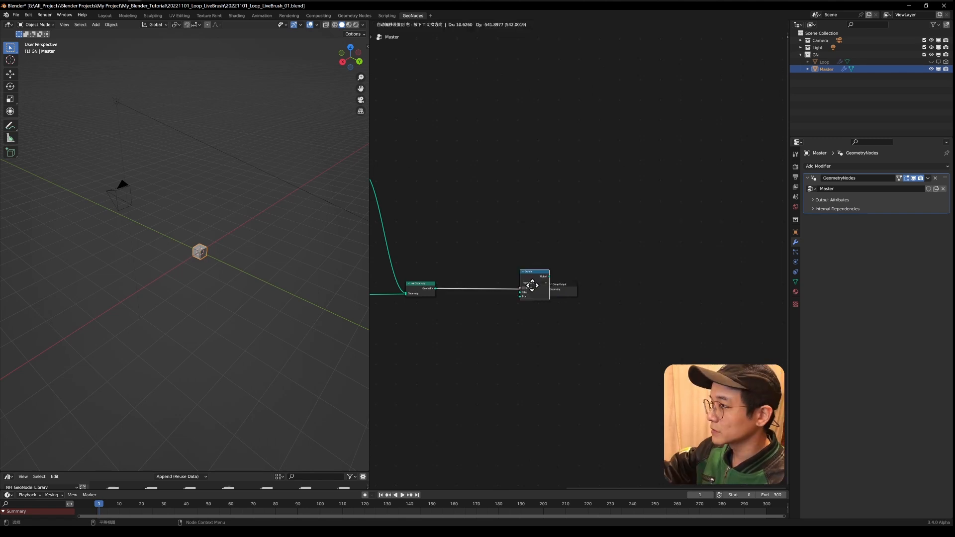
click(534, 286)
scroll(506, 299, up, 3)
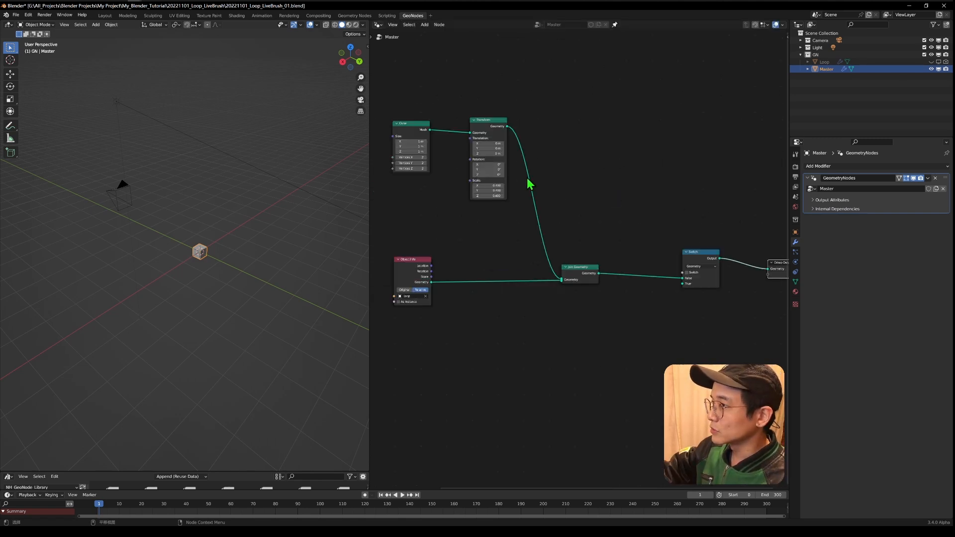
- Test clearing the trail by scrubbing the Transform's translation to X -7.1 m, Y -5.9 m and toggling the Switch on and off
drag(494, 144, 459, 143)
scroll(667, 249, up, 3)
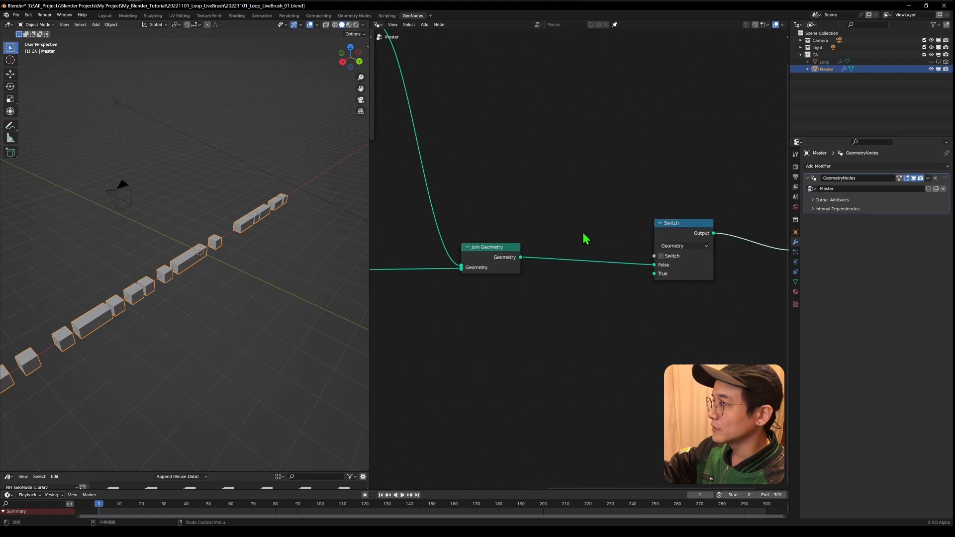
click(661, 256)
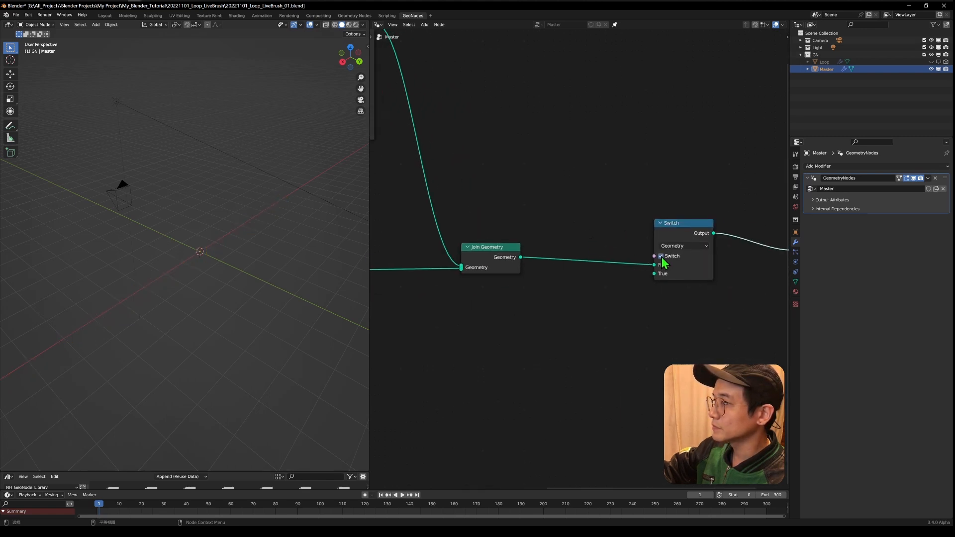
middle_drag(600, 183, 679, 230)
drag(442, 105, 413, 105)
click(740, 304)
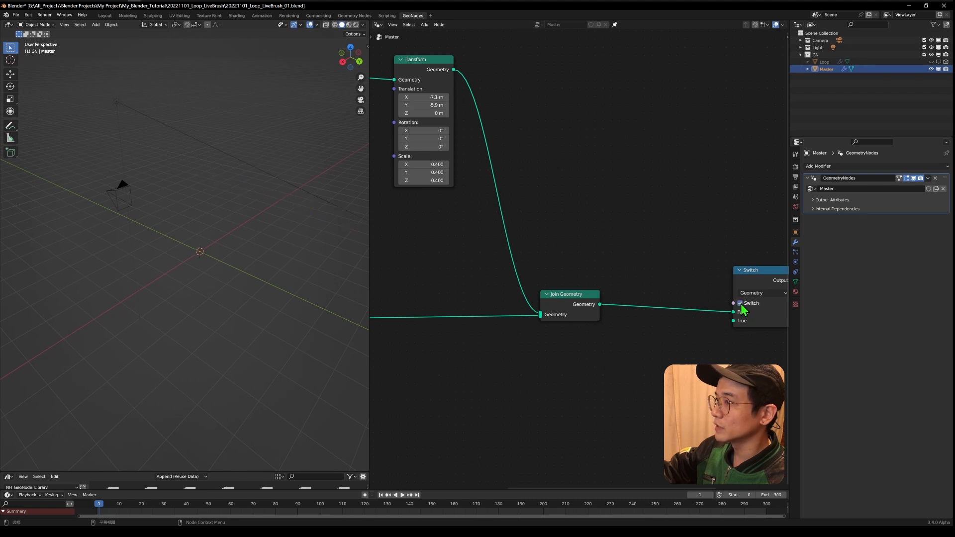
- Add a Scene Time node between Join Geometry and Switch, above their link
scroll(606, 218, down, 3)
ctrl+scroll(575, 258, down, 4)
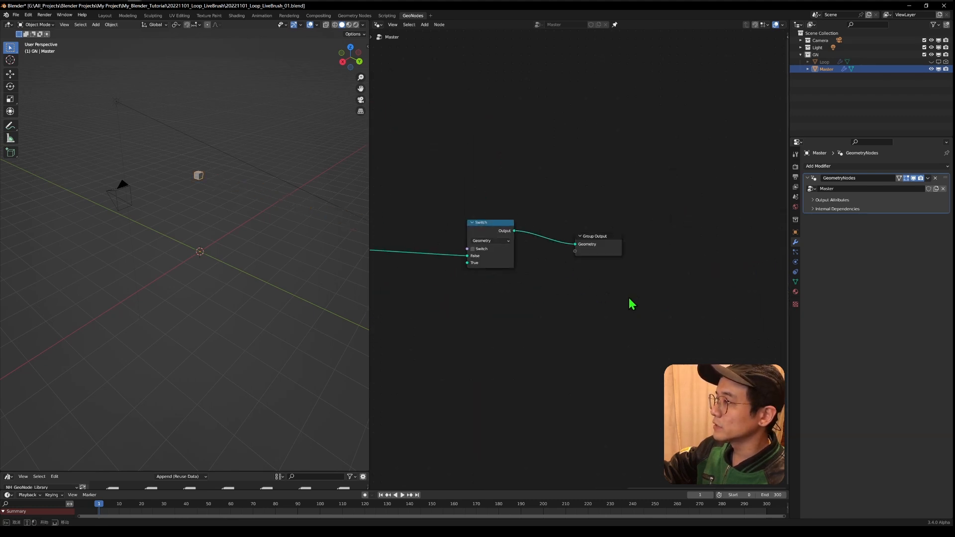
key(shift+a)
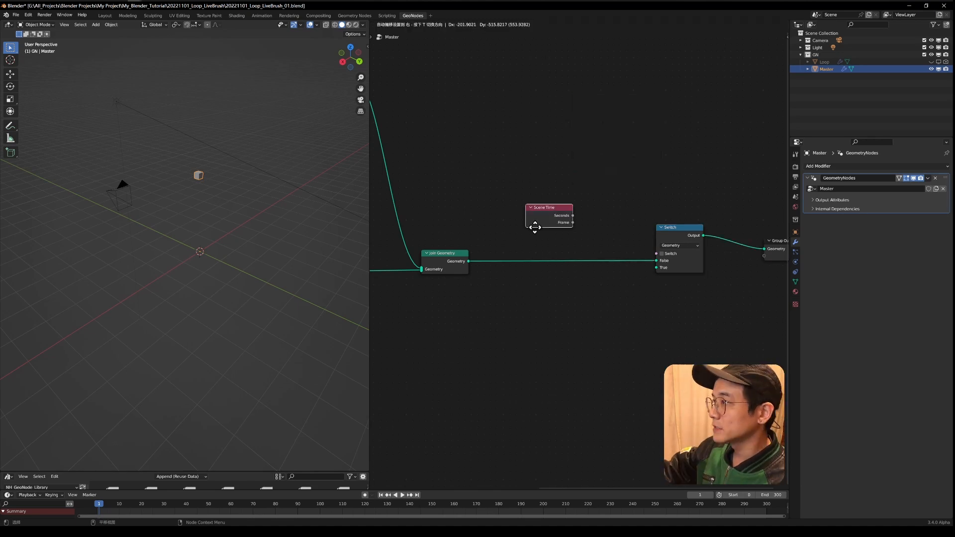
click(535, 231)
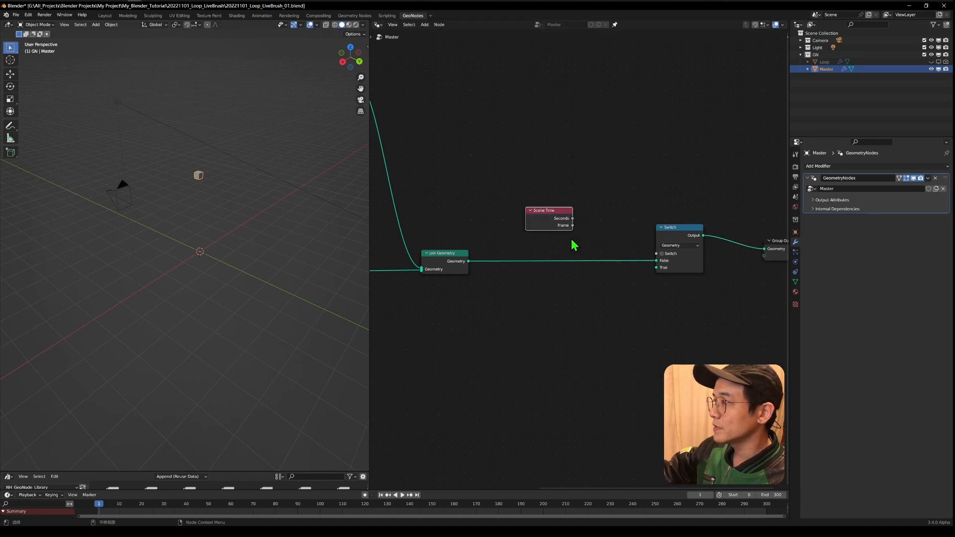
- Add a Compare node near Scene Time and set its operation to Equal
key(shift+a)
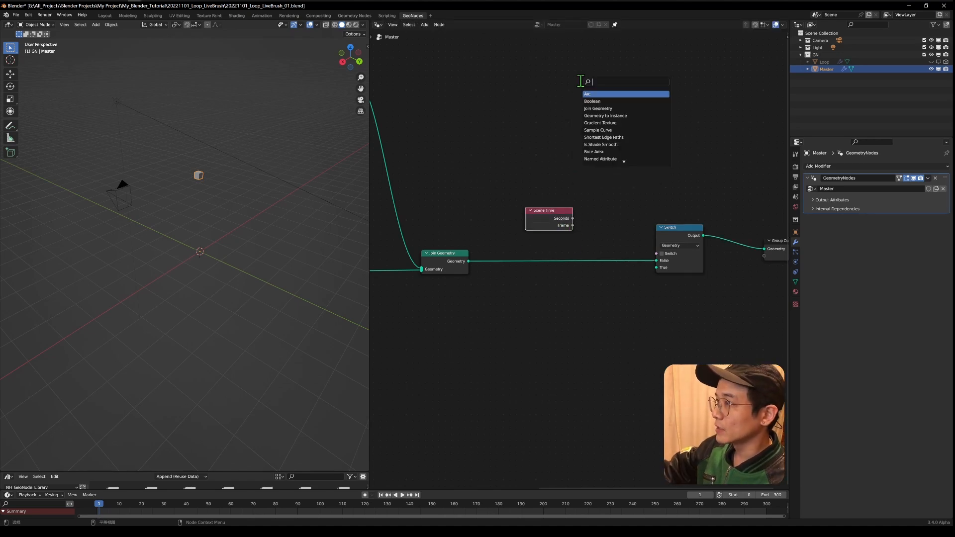
text(c)
click(636, 141)
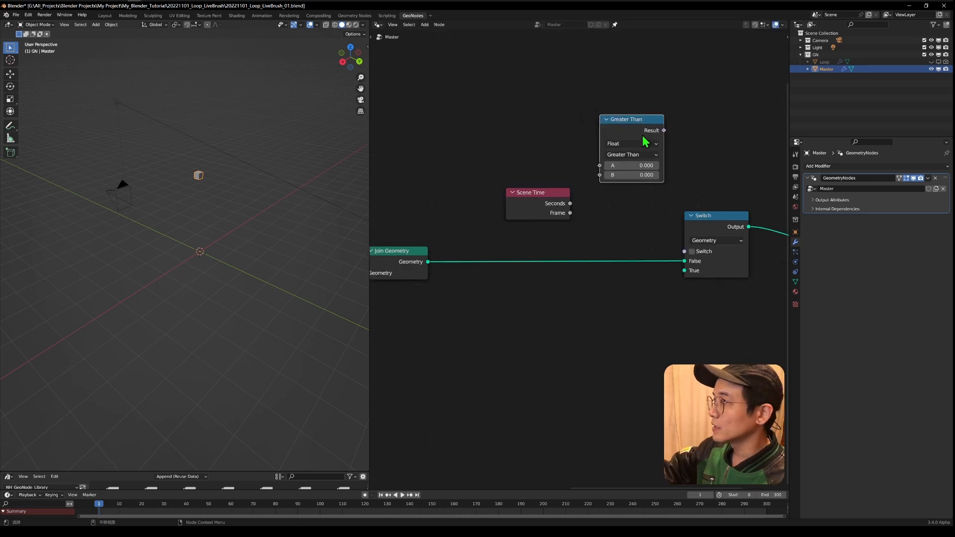
click(629, 154)
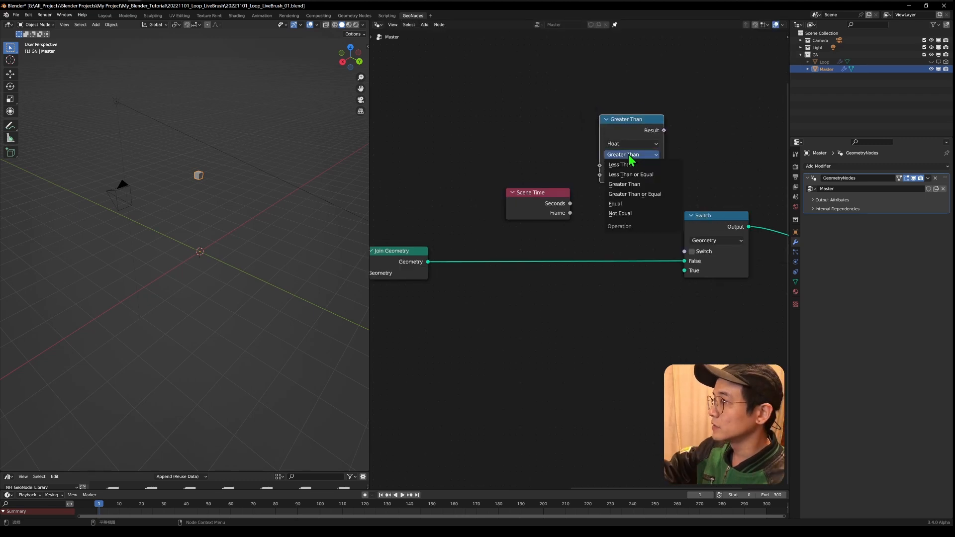
click(617, 204)
- Compare Scene Time's Frame with a B value of 0 in the Equal node, and feed its Result into the Switch input
drag(570, 213, 526, 179)
double_click(638, 185)
text(0)
key(Return)
drag(639, 133, 684, 255)
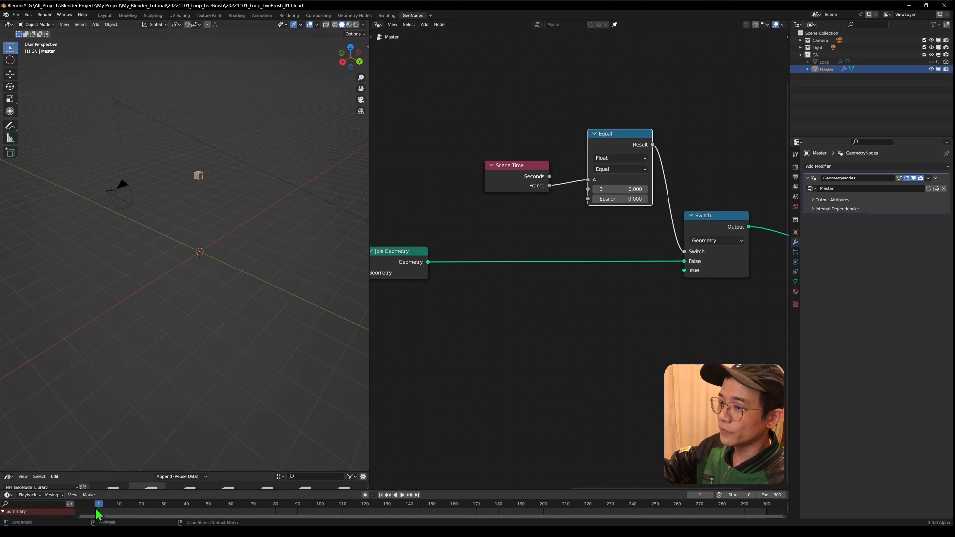
- Scrub the Transform's translation to draw cubes, and go to frame 0 to test the reset
scroll(476, 188, down, 2)
middle_drag(475, 187, 606, 273)
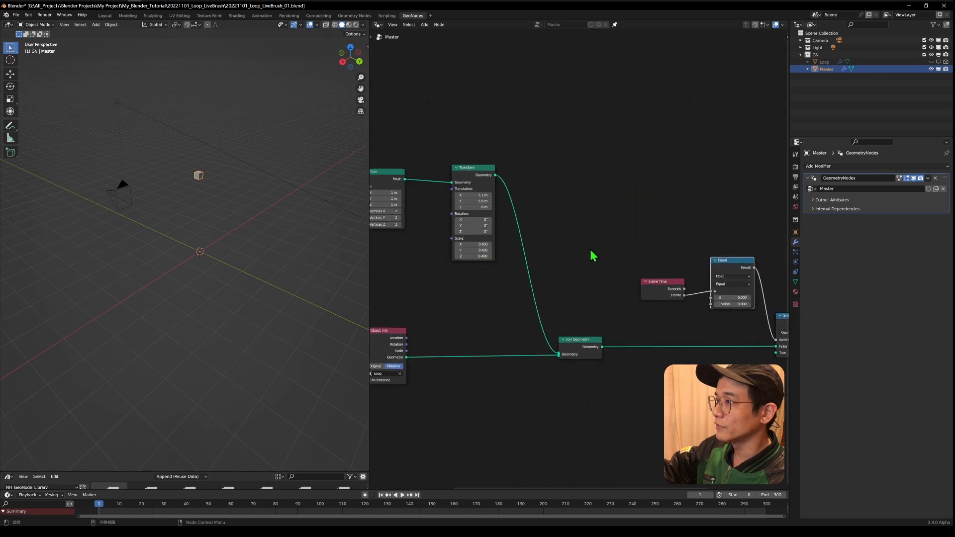
drag(472, 201, 508, 195)
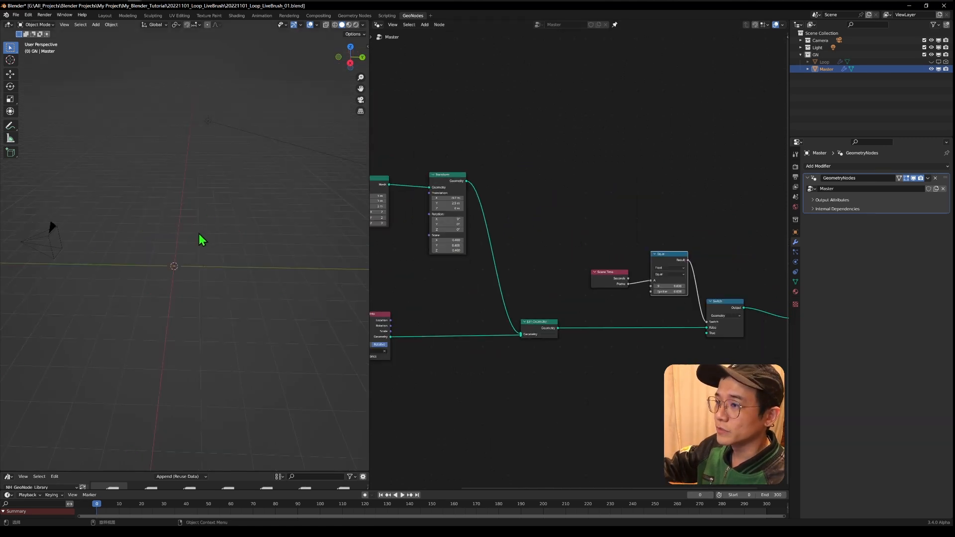
scroll(200, 239, up, 3)
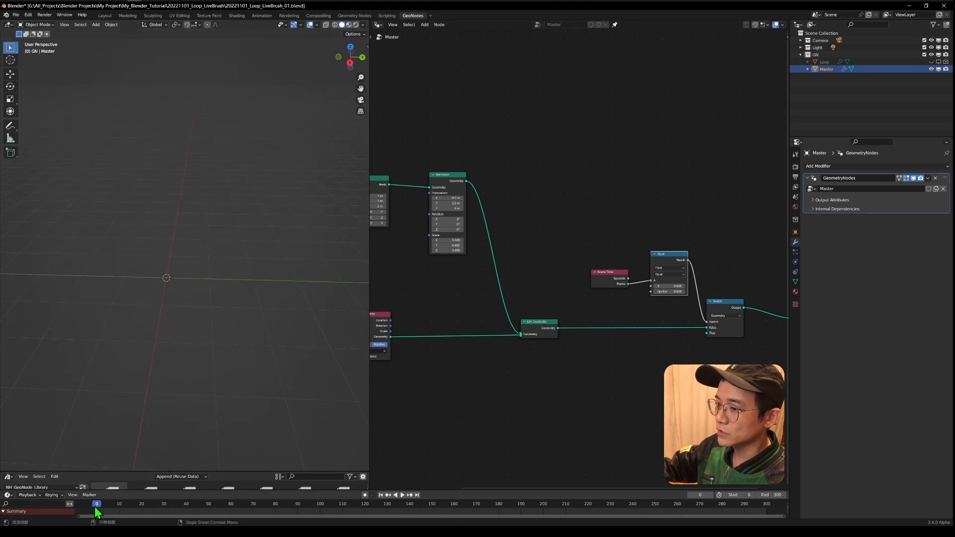
- Move to frame 36, scrub the Transform's translation to lay down a trail of cubes, and return to frame 0
drag(98, 507, 177, 513)
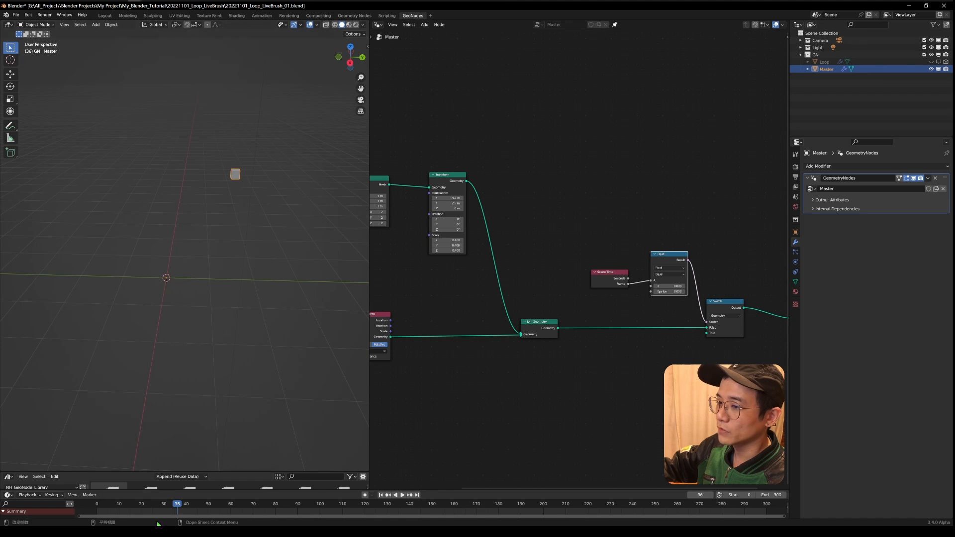
drag(447, 198, 127, 198)
middle_drag(228, 284, 144, 283)
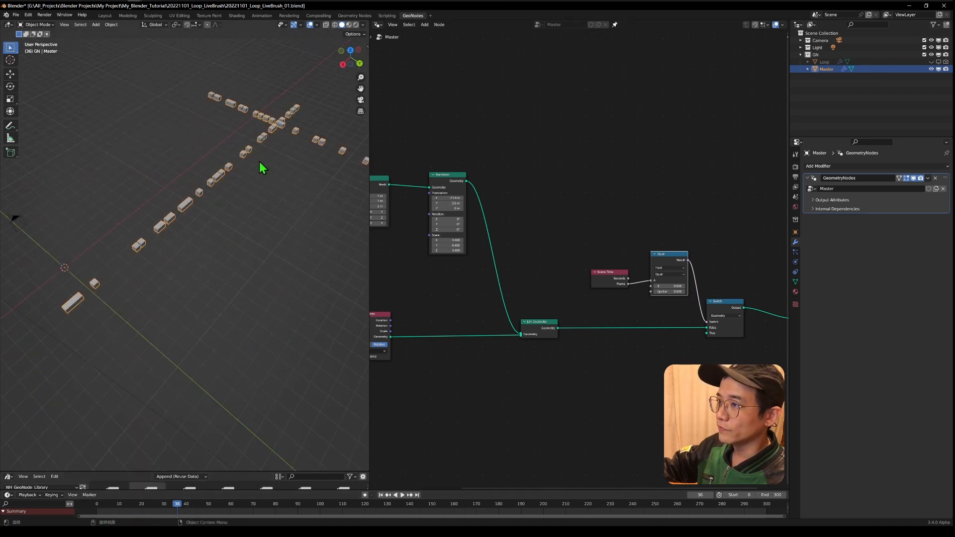
shift+middle_drag(265, 184, 277, 209)
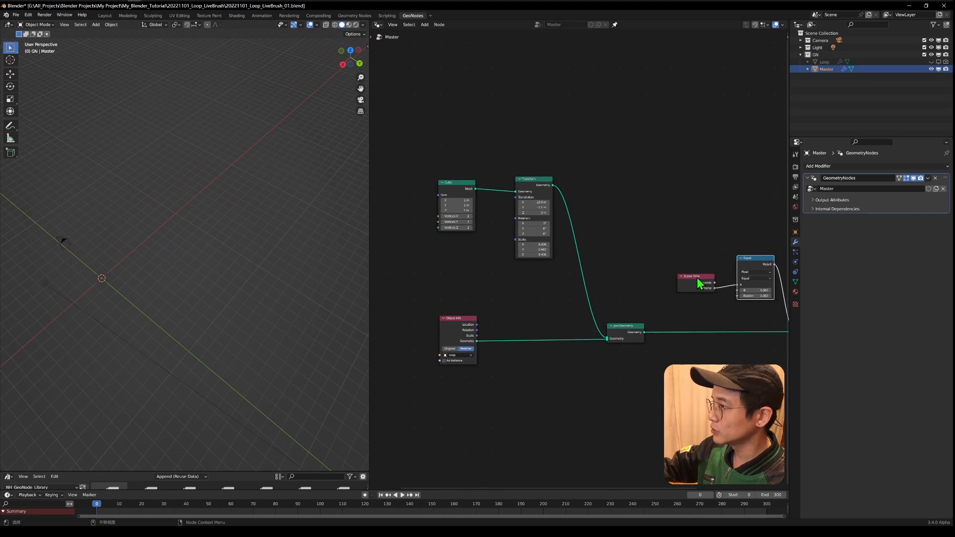
- Duplicate the Scene Time node below the Cube, rearrange the nodes around it, and connect its Frame output to the Transform's Translation
click(699, 279)
key(shift+d)
click(447, 248)
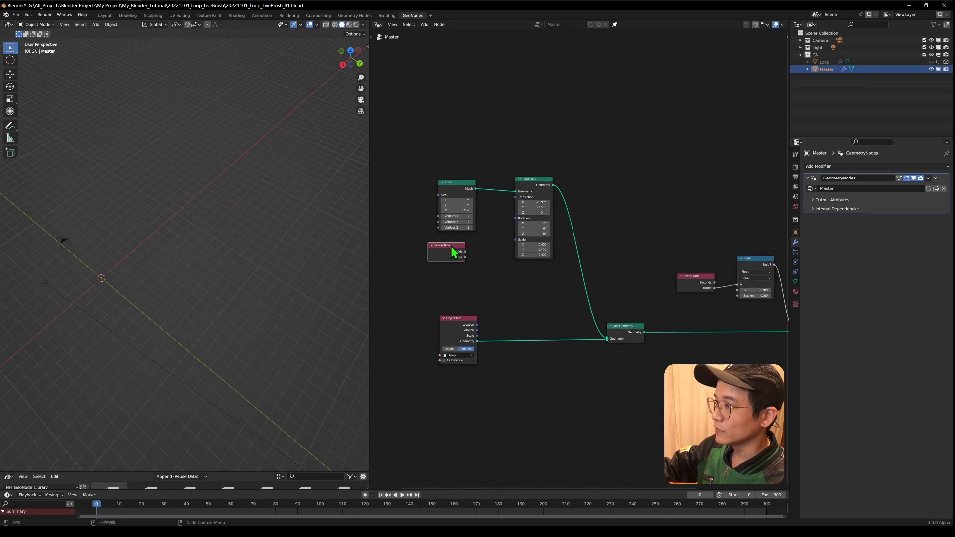
scroll(453, 251, up, 2)
drag(418, 153, 410, 80)
drag(409, 241, 407, 200)
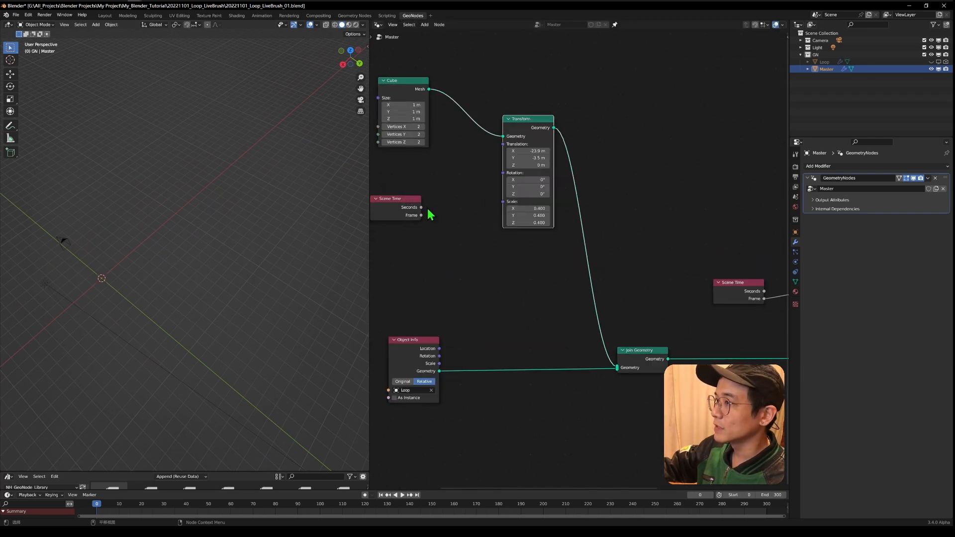
middle_drag(431, 215, 499, 255)
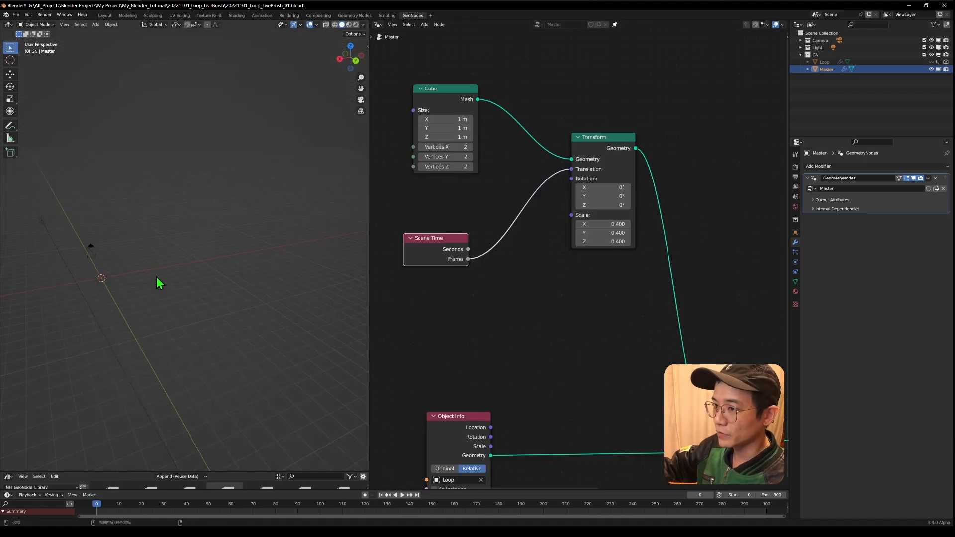
- Play the animation from frame 0 to frame 88 and examine the trail of cubes from another angle
key(space)
middle_drag(154, 276, 279, 277)
key(space)
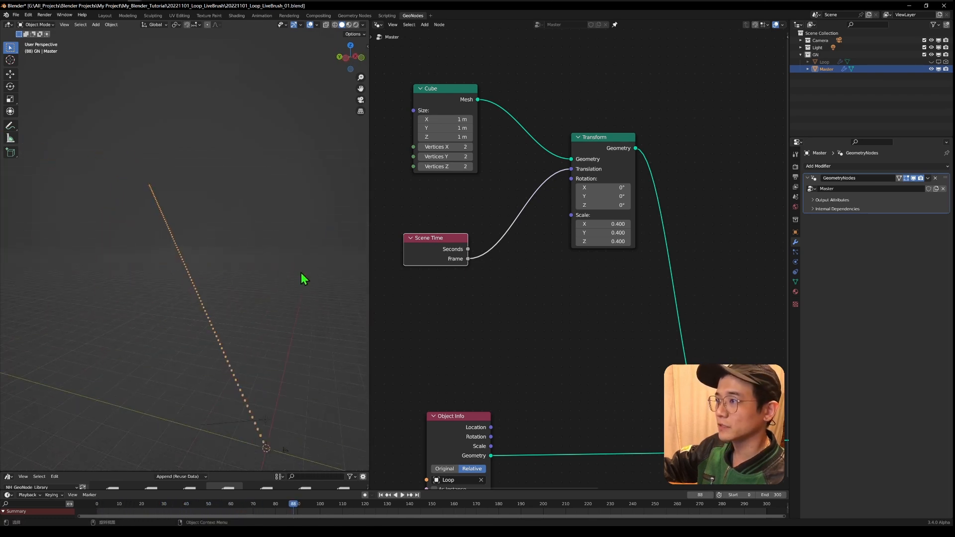
- Examine the cube trail from other angles, replay the animation from frame 0, and return to frame 0
middle_drag(55, 282, 93, 298)
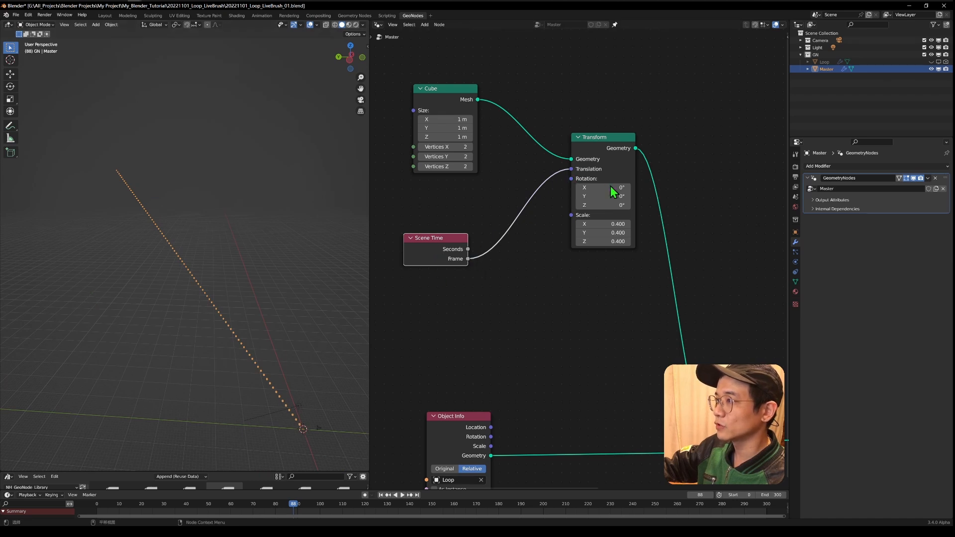
middle_drag(353, 256, 234, 522)
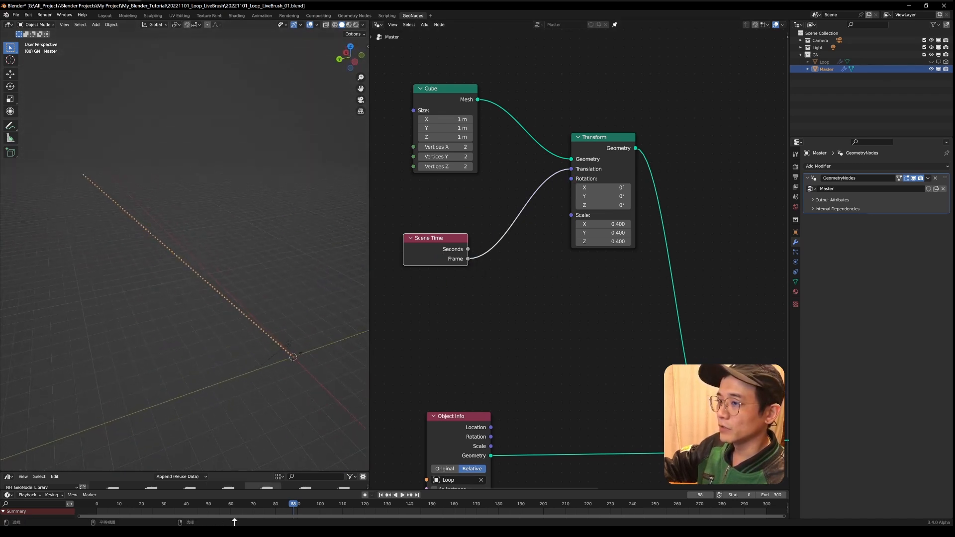
click(381, 495)
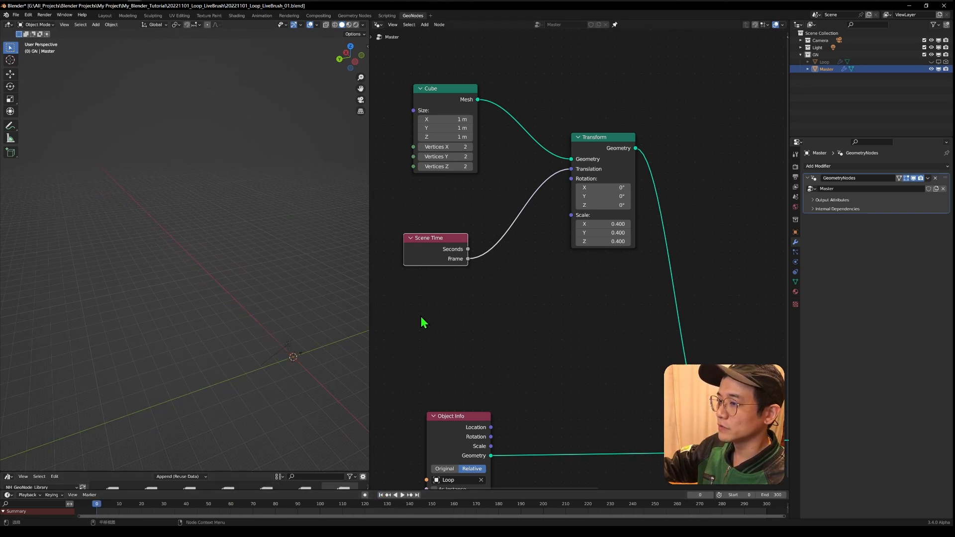
key(space)
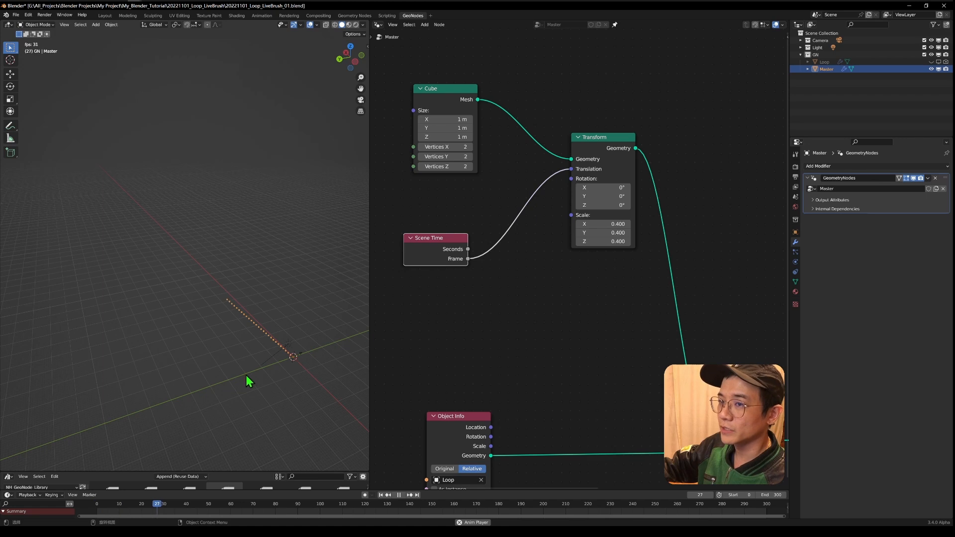
click(380, 495)
- Move the Scene Time, Equal and Switch reset nodes closer to the Group Output and enclose them in a frame
drag(611, 364, 453, 263)
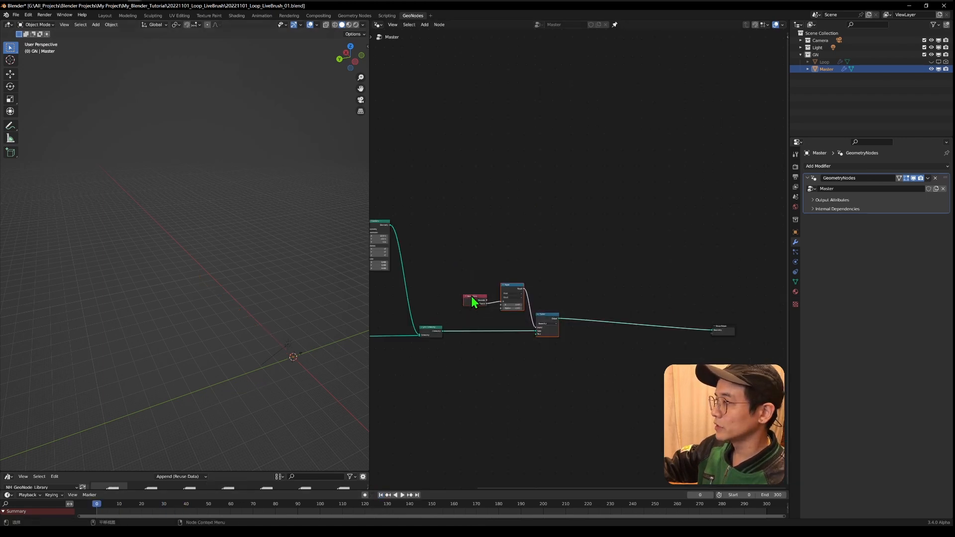
drag(473, 298, 593, 314)
key(shift+a)
text(f)
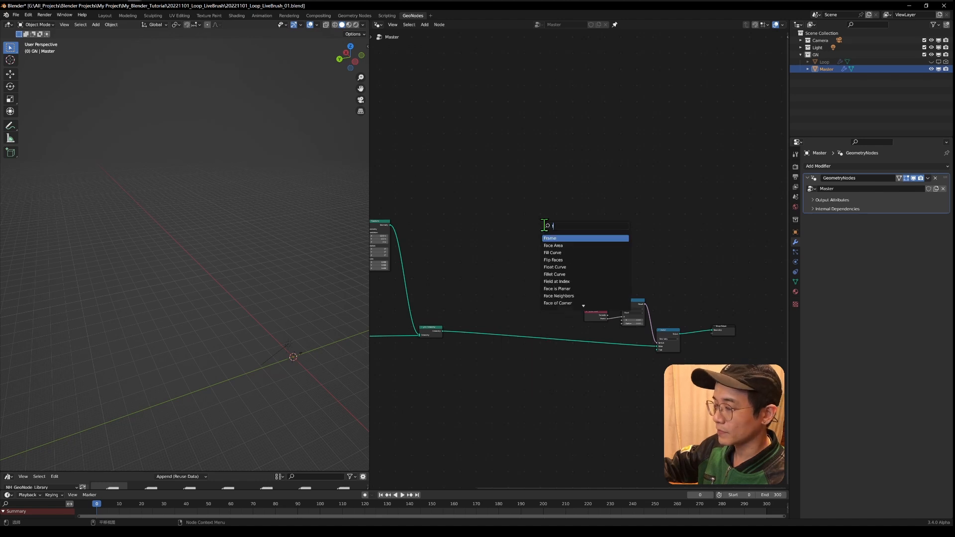
click(545, 238)
click(559, 227)
drag(679, 362, 594, 297)
key(ctrl+p)
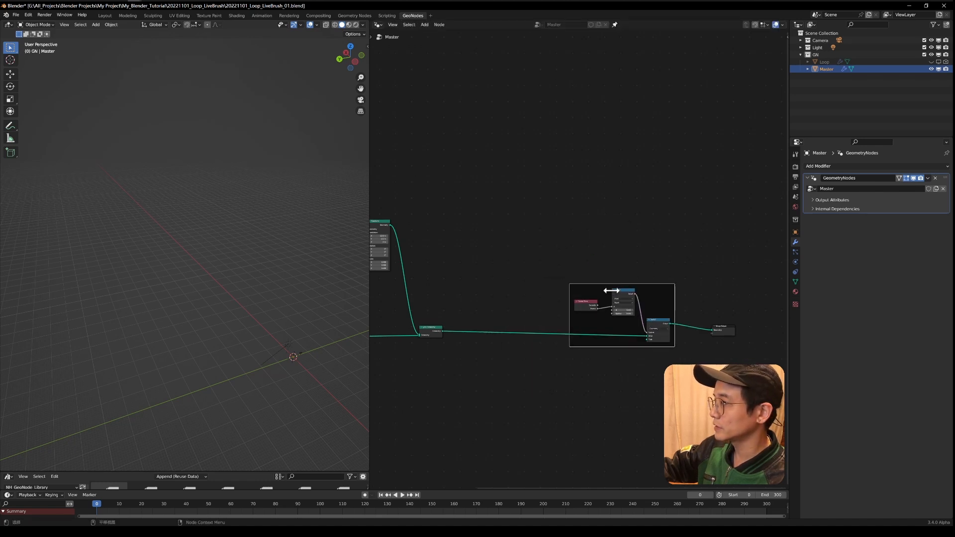
- Label the frame around the reset nodes "Clear"
right_click(608, 291)
click(602, 297)
text(Clear)
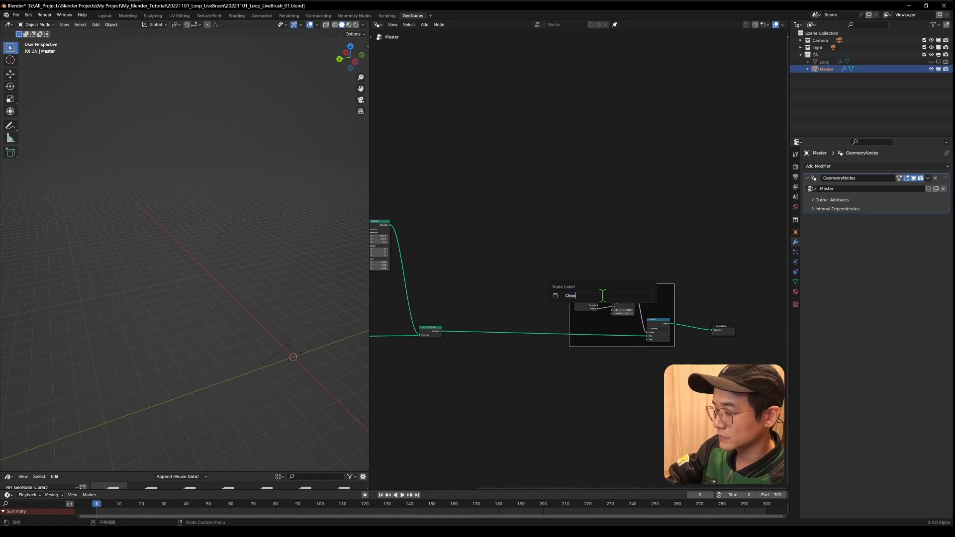
key(Return)
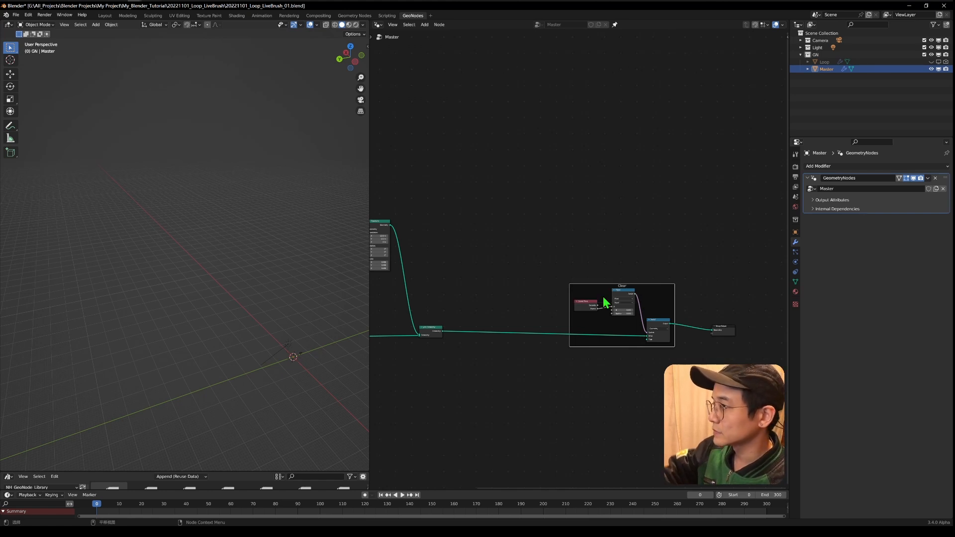
- Widen the node editor and place a loose Position node just above Join Geometry
key(Home)
drag(368, 158, 206, 149)
scroll(386, 252, up, 3)
middle_drag(386, 252, 366, 192)
scroll(389, 199, up, 1)
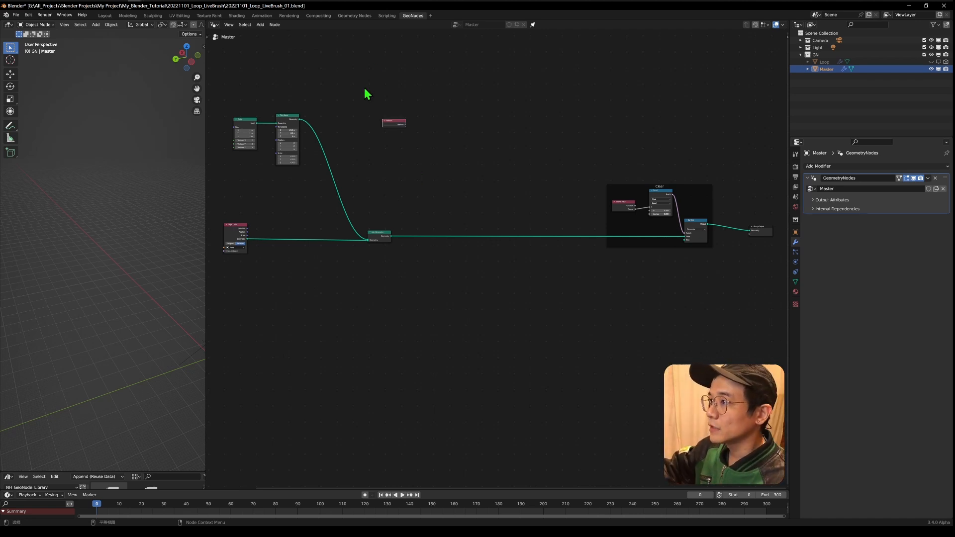
scroll(381, 103, up, 4)
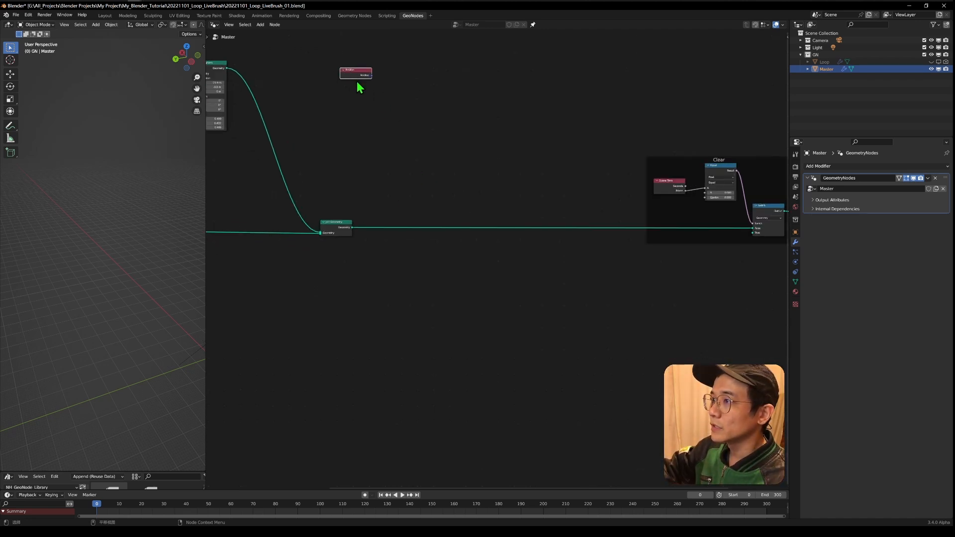
scroll(353, 82, down, 4)
middle_drag(358, 86, 386, 136)
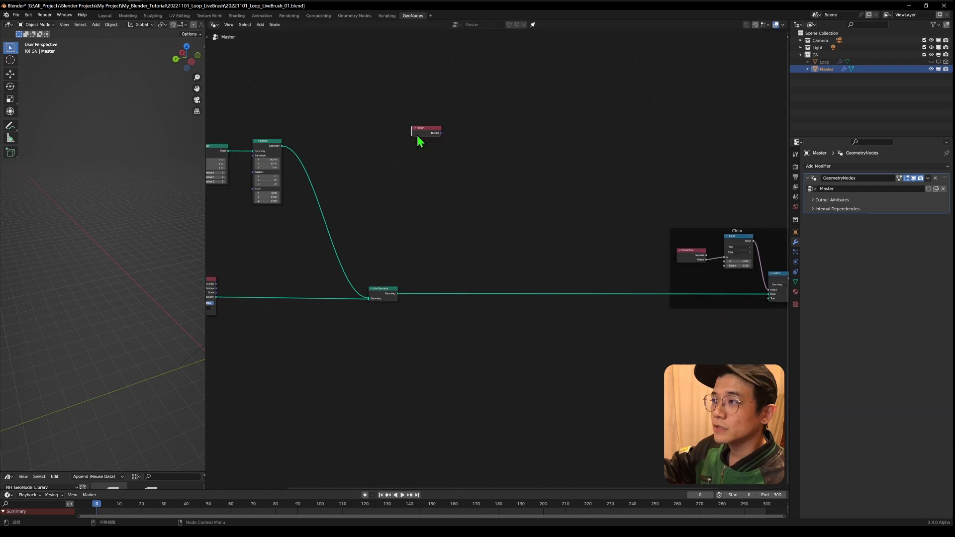
key(g)
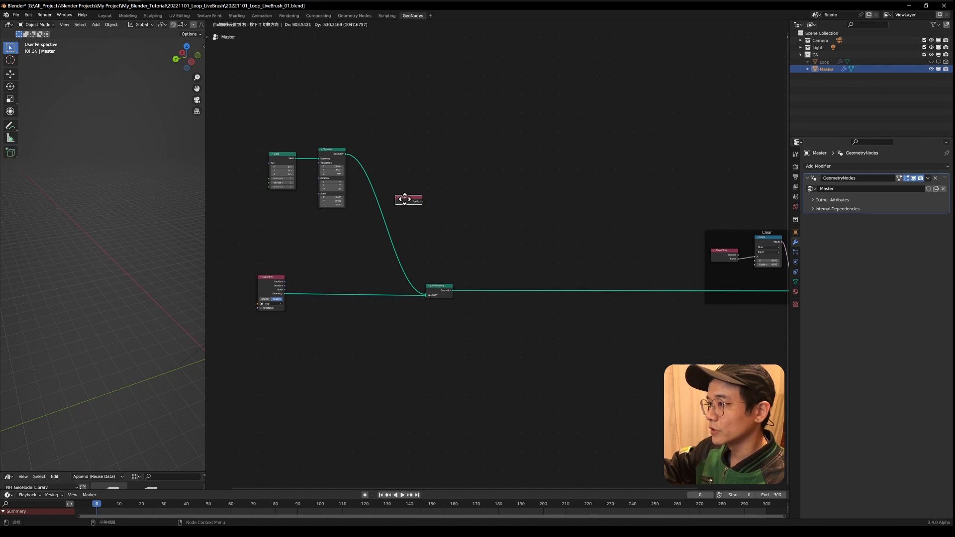
click(374, 240)
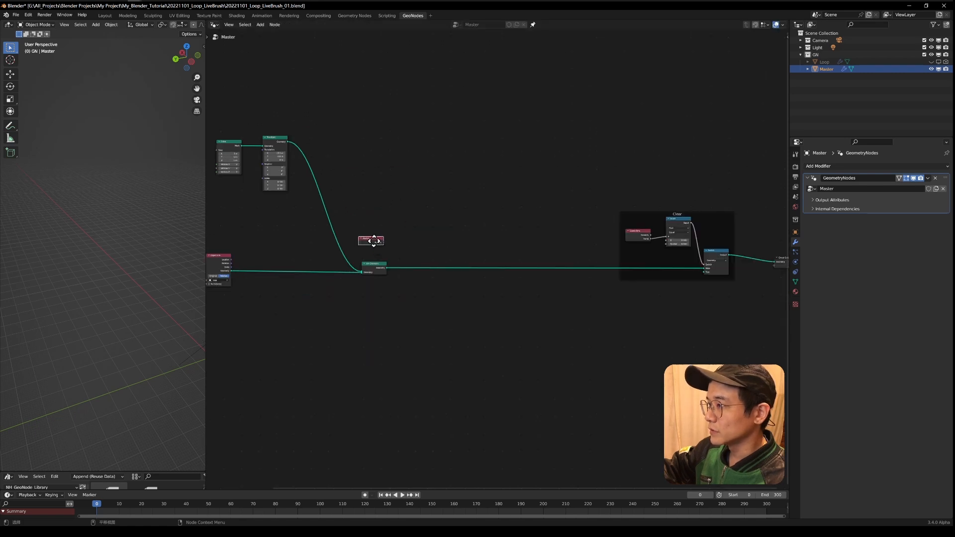
drag(374, 240, 404, 245)
- Go to frame 1 and carry the Position node past the Clear frame and back above the node chain
click(699, 494)
text(1)
key(Return)
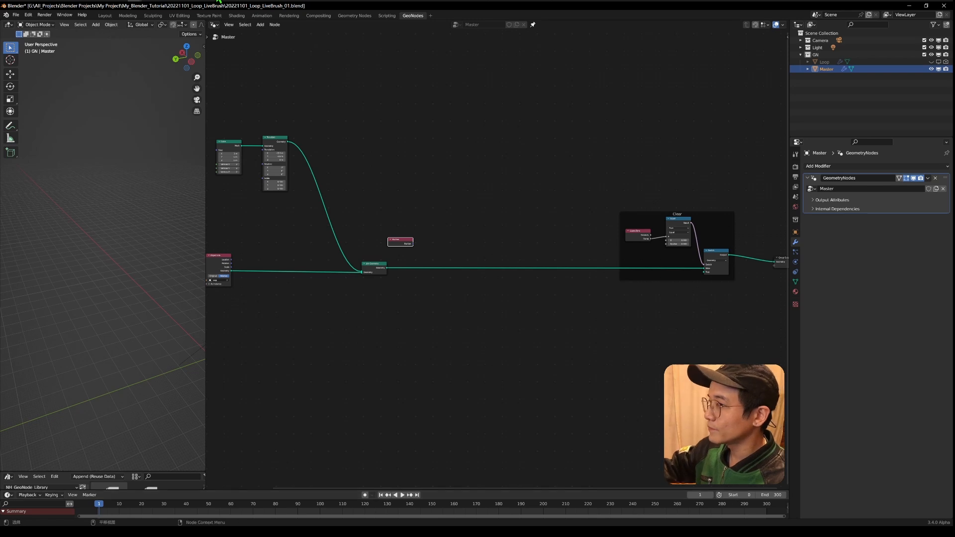
drag(400, 244, 724, 159)
click(488, 51)
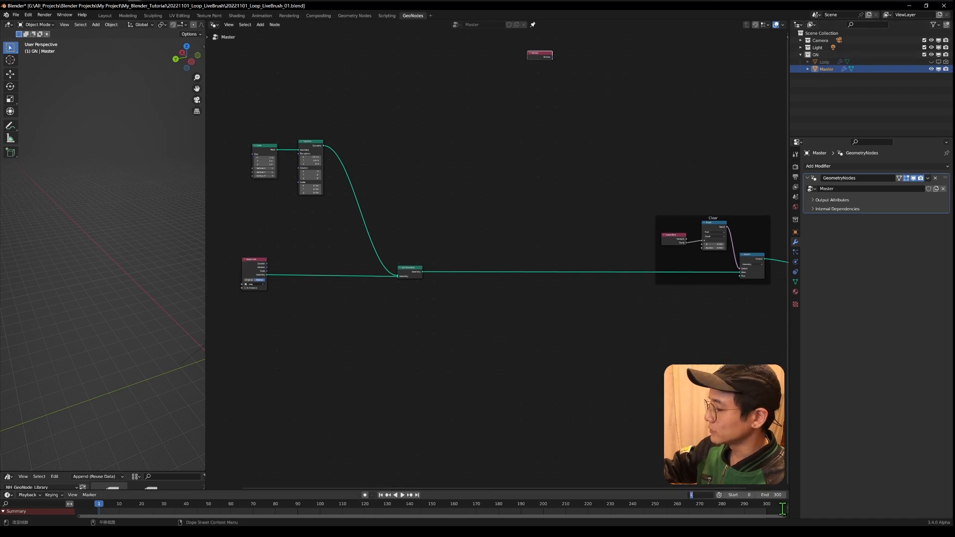
- Go to frame 2, move the Position node back towards Join Geometry, and place a duplicate of it nearby
text(2)
key(Return)
drag(536, 57, 391, 193)
key(shift+d)
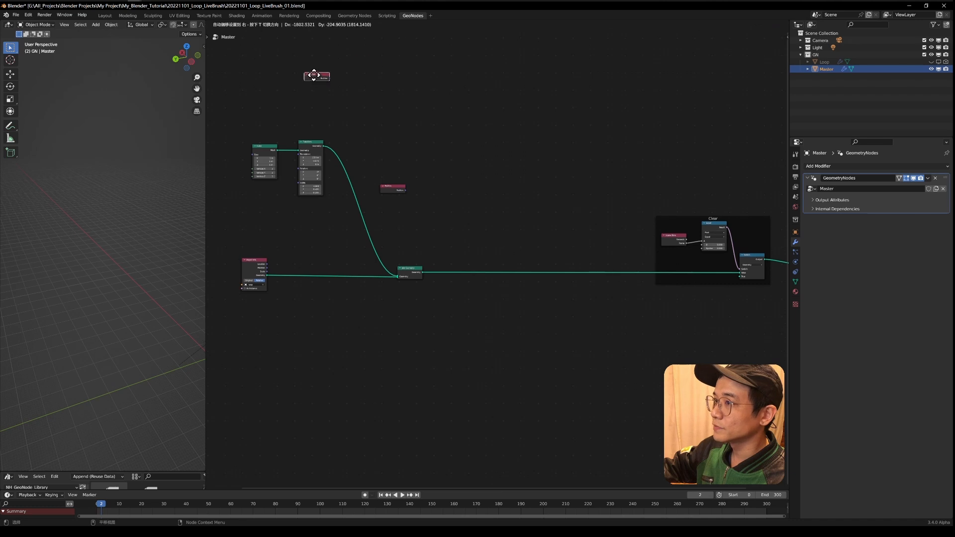
click(287, 306)
drag(288, 307, 428, 286)
- Stack the two Position nodes near Join Geometry and enclose them in a new frame
scroll(423, 198, up, 3)
drag(404, 170, 414, 251)
drag(414, 293, 440, 296)
drag(418, 248, 440, 253)
key(shift+a)
click(451, 208)
click(466, 221)
click(472, 226)
- Carry the framed pair of Position nodes above the node chain and back in front of the Object Info node
drag(490, 315, 471, 30)
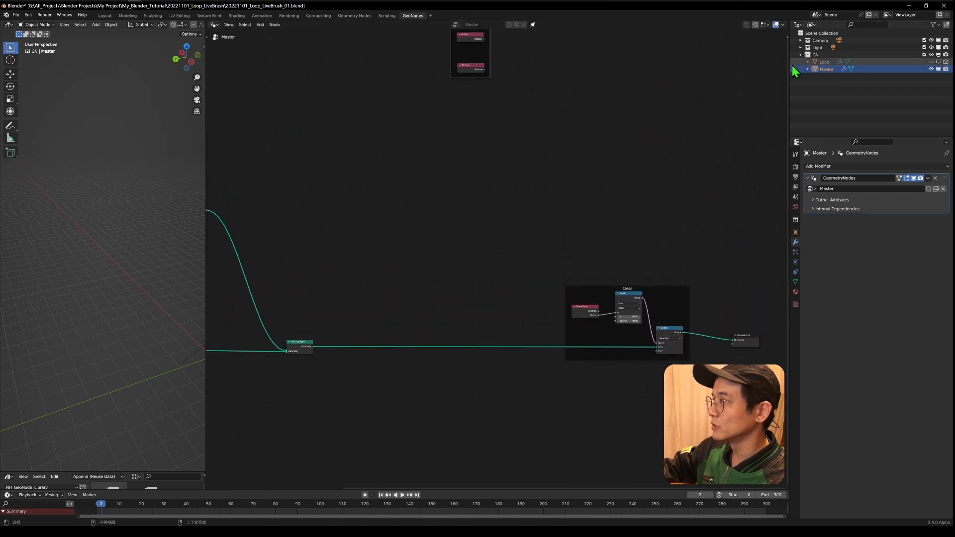
scroll(514, 162, down, 1)
middle_drag(513, 161, 603, 198)
scroll(603, 198, down, 1)
drag(560, 87, 271, 345)
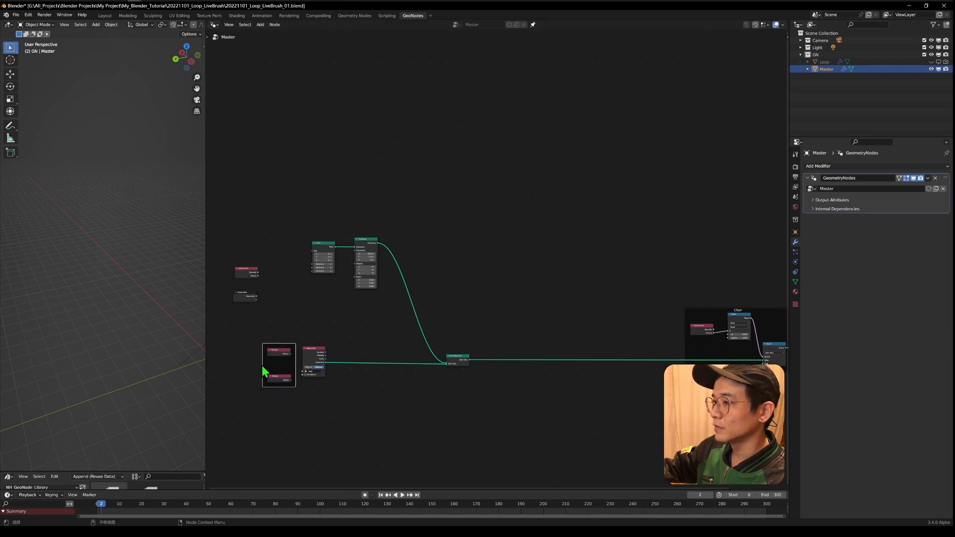
- Go to frame 3, add another Position node, and place it and the framed pair around Join Geometry
key(shift+a)
click(468, 163)
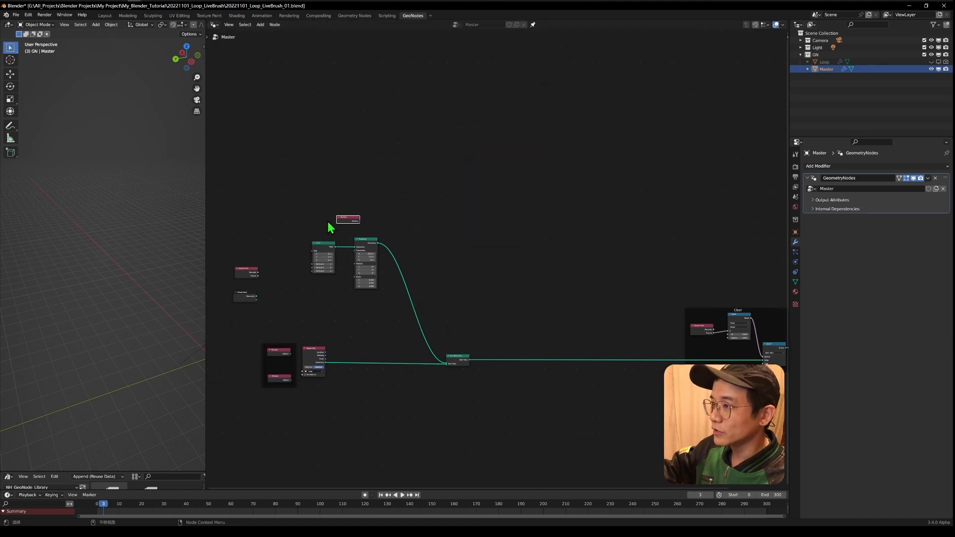
drag(345, 223, 451, 333)
drag(280, 346, 460, 377)
middle_drag(456, 382, 465, 199)
scroll(464, 199, up, 5)
drag(458, 198, 458, 216)
drag(475, 207, 475, 200)
drag(473, 140, 476, 149)
middle_drag(535, 152, 522, 213)
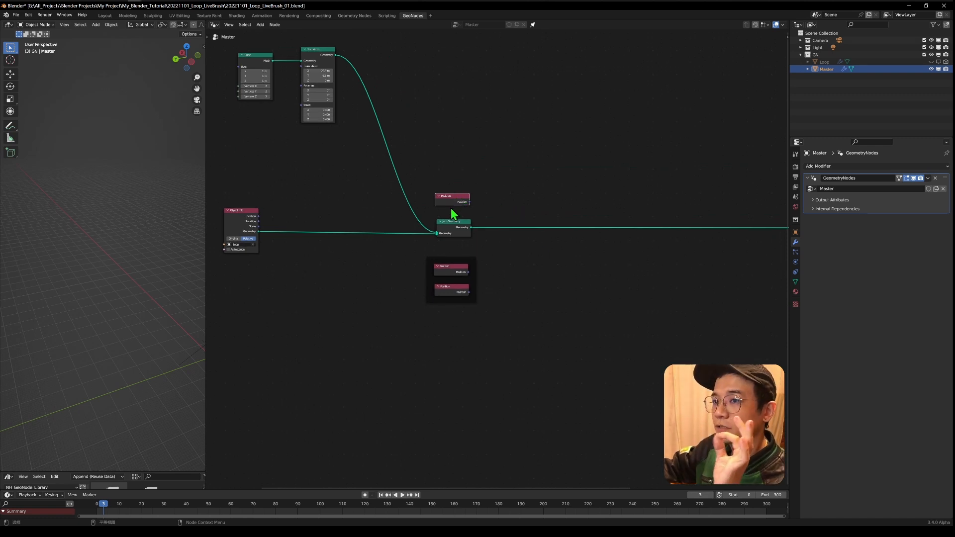
- Put the third Position node into the frame with the other two and move the frame back beside Object Info
drag(450, 260, 504, 250)
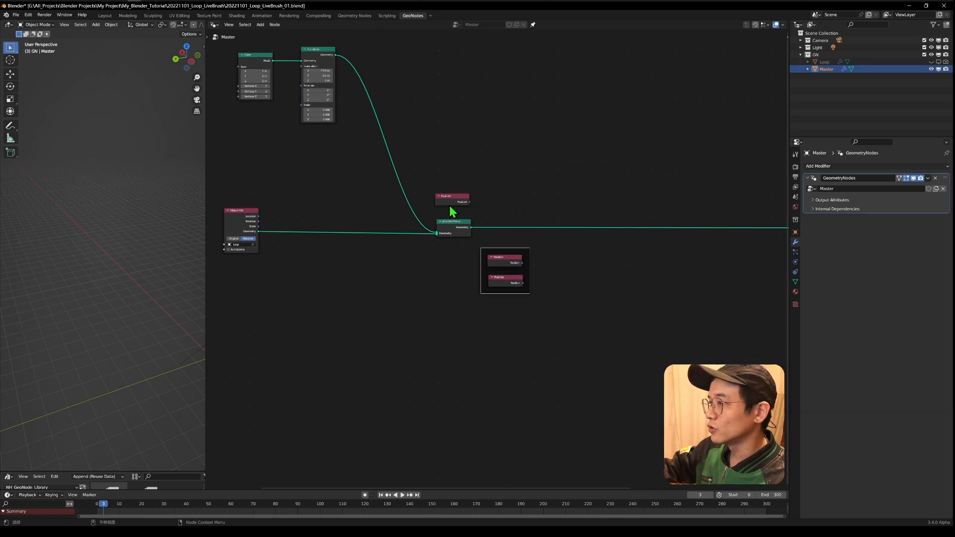
drag(463, 204, 606, 211)
middle_drag(605, 211, 451, 222)
drag(450, 222, 224, 295)
middle_drag(225, 295, 359, 379)
scroll(363, 360, down, 3)
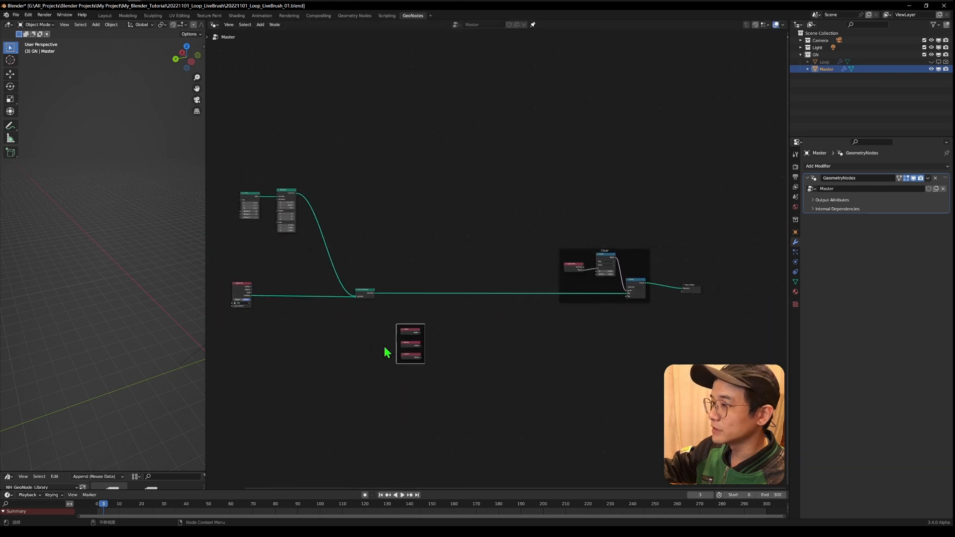
drag(416, 326, 361, 312)
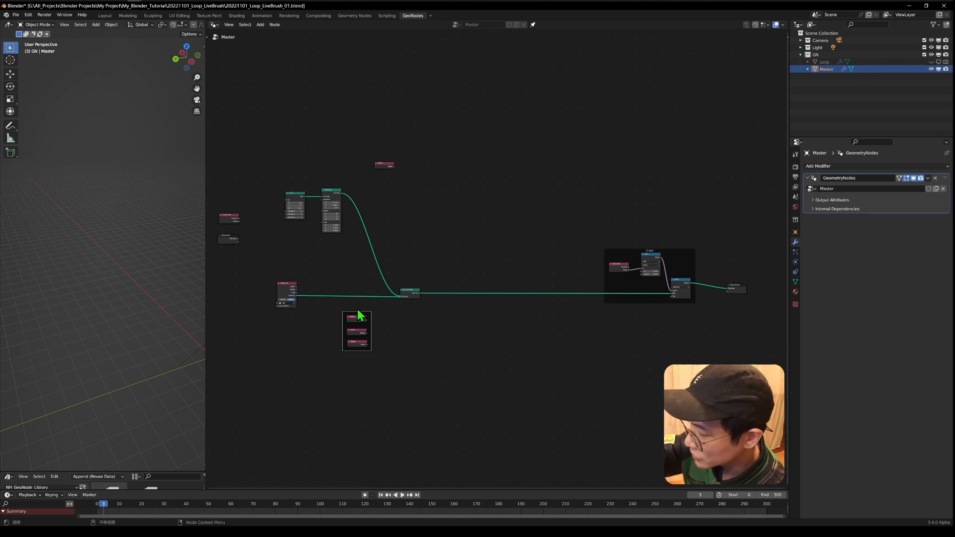
- Enlarge the Asset Browser area, switch it to a Spreadsheet, and look through the Master object's vertex positions
drag(205, 437, 297, 449)
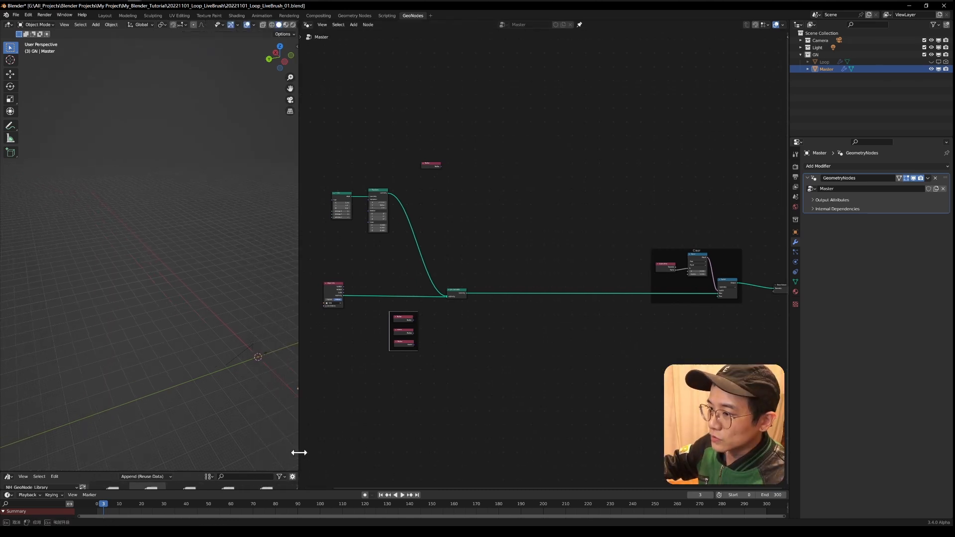
drag(244, 471, 241, 348)
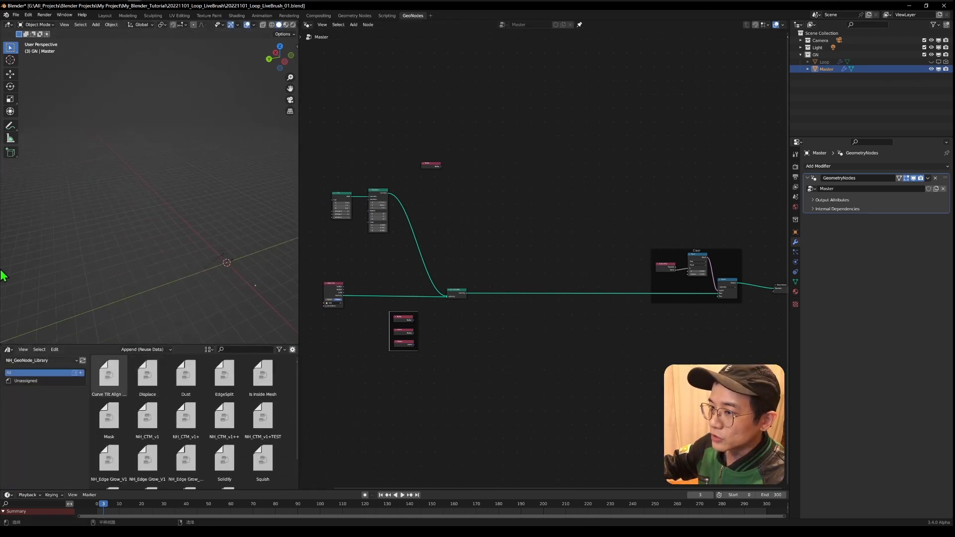
click(8, 349)
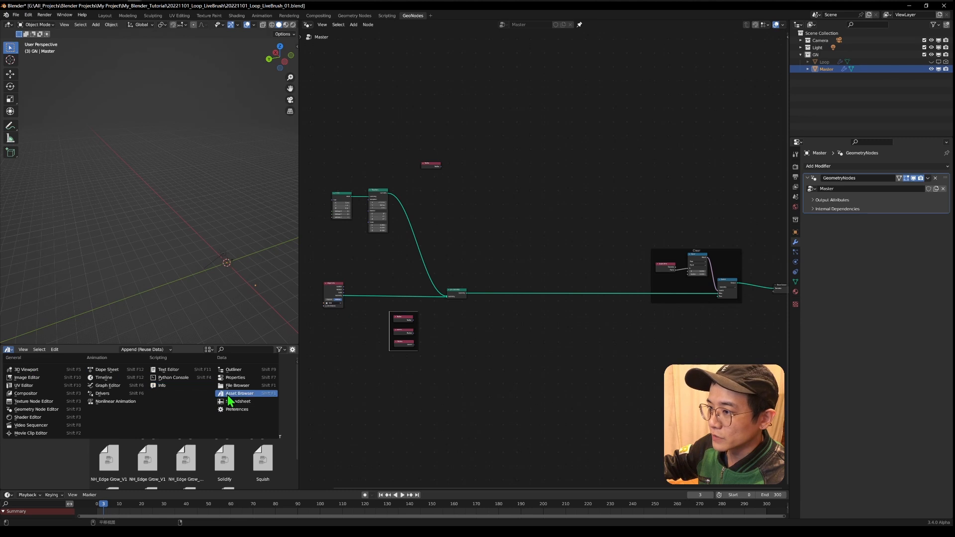
click(246, 402)
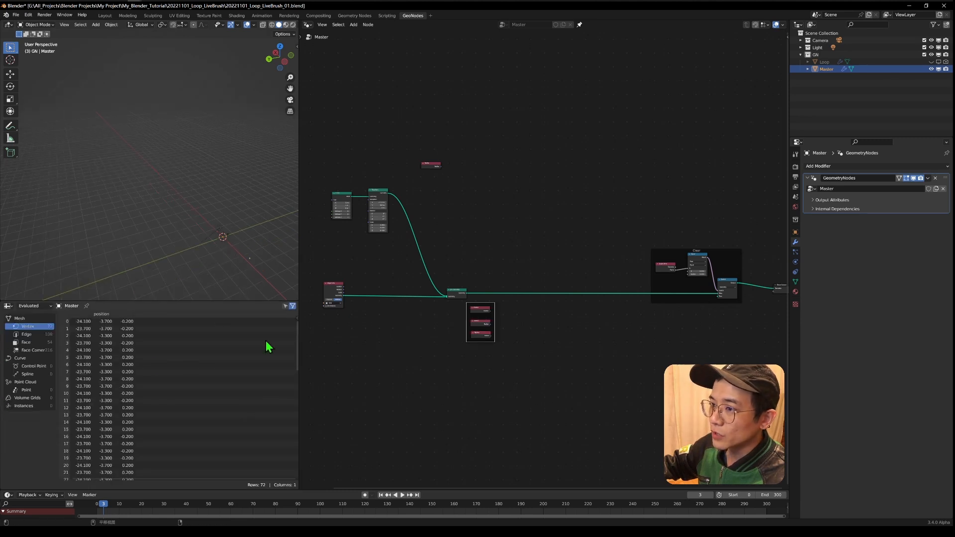
scroll(144, 374, down, 10)
scroll(144, 374, up, 10)
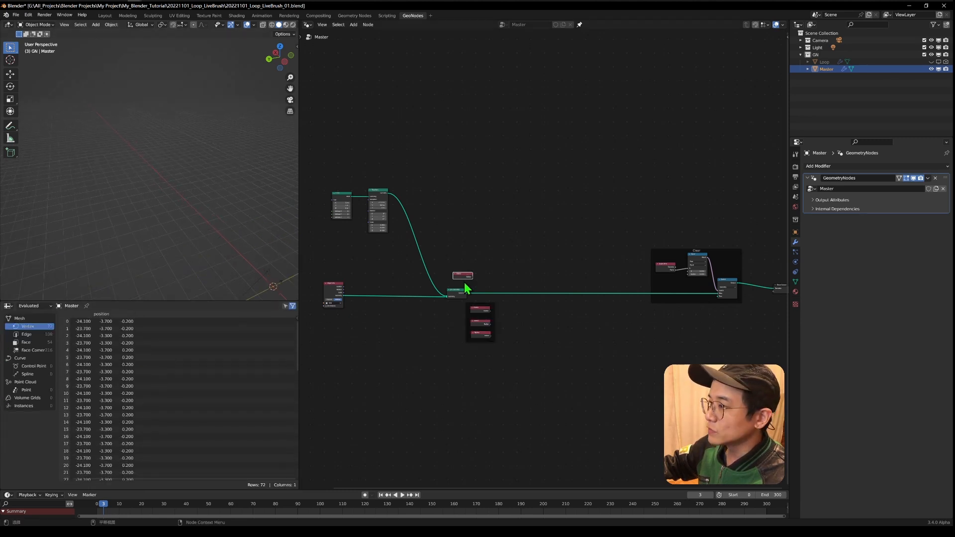
- Carry the frame holding four Position nodes towards the Clear frame and back to the start of the node chain
scroll(465, 286, up, 3)
drag(409, 295, 450, 205)
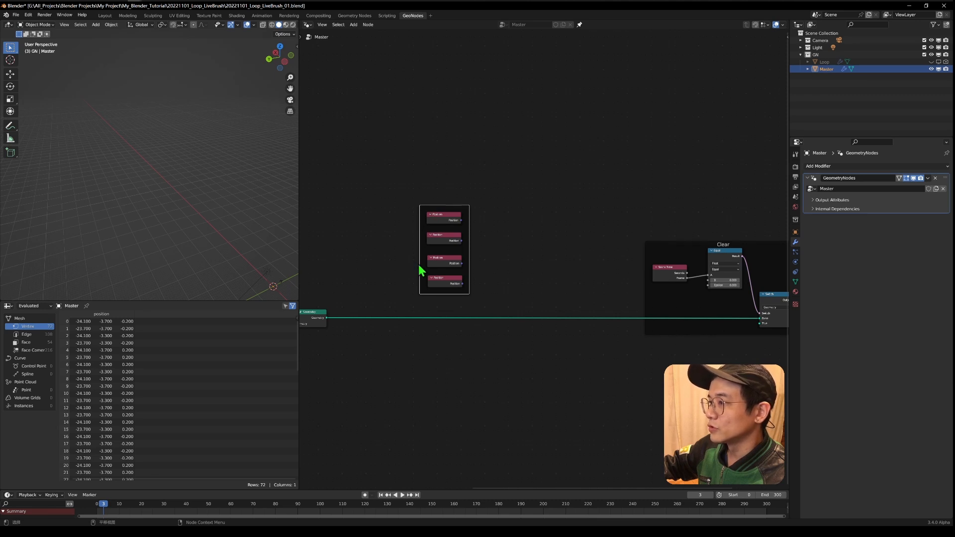
drag(457, 206, 615, 252)
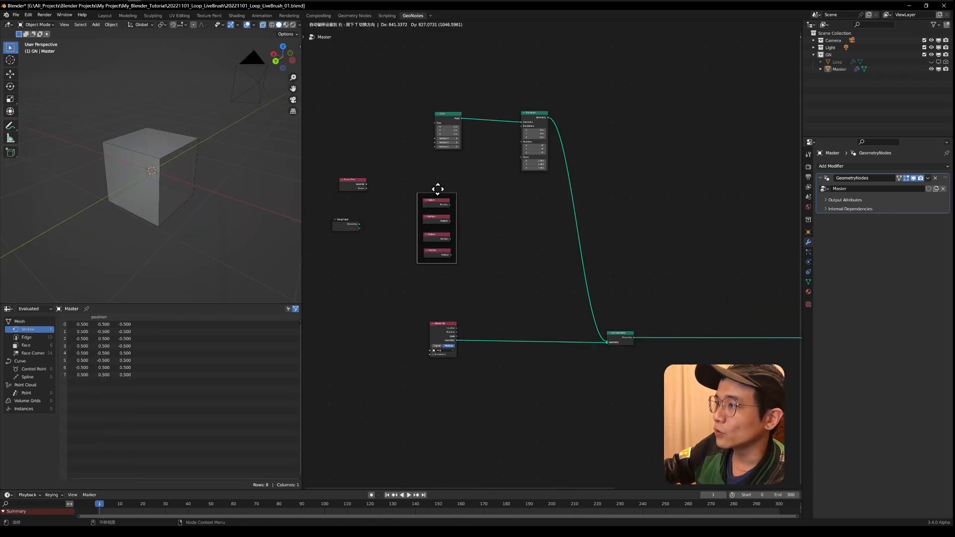
drag(438, 189, 425, 181)
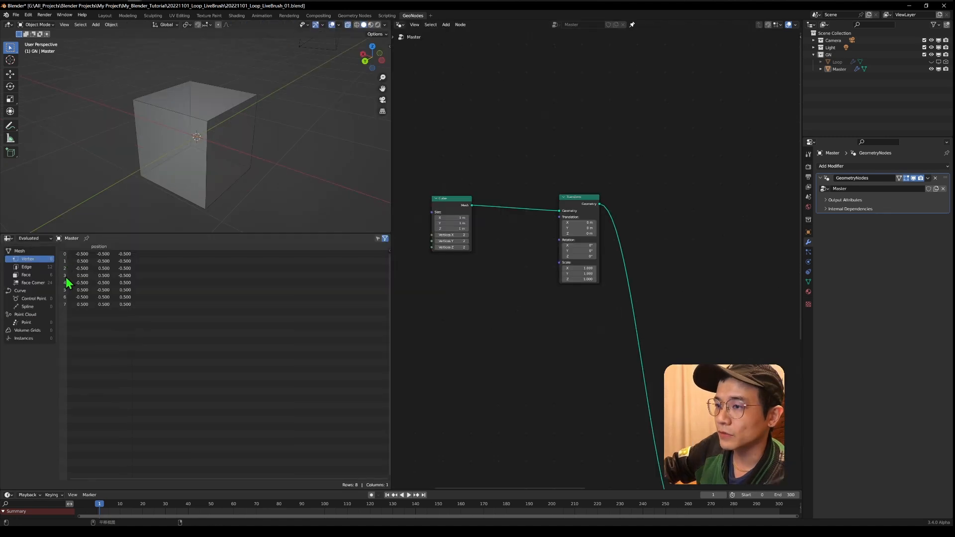
- Set the Transform's Y translation to 0.1 m to add a second, shifted cube
mouse_move(198, 86)
middle_down()
mouse_move(241, 98)
mouse_move(268, 127)
mouse_move(133, 150)
mouse_move(200, 119)
mouse_move(183, 86)
middle_up()
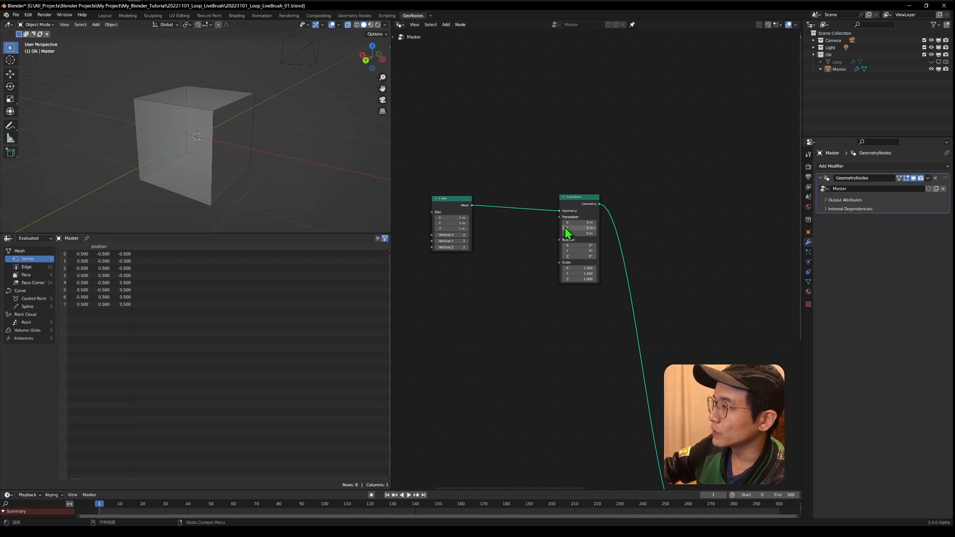
scroll(567, 232, up, 1)
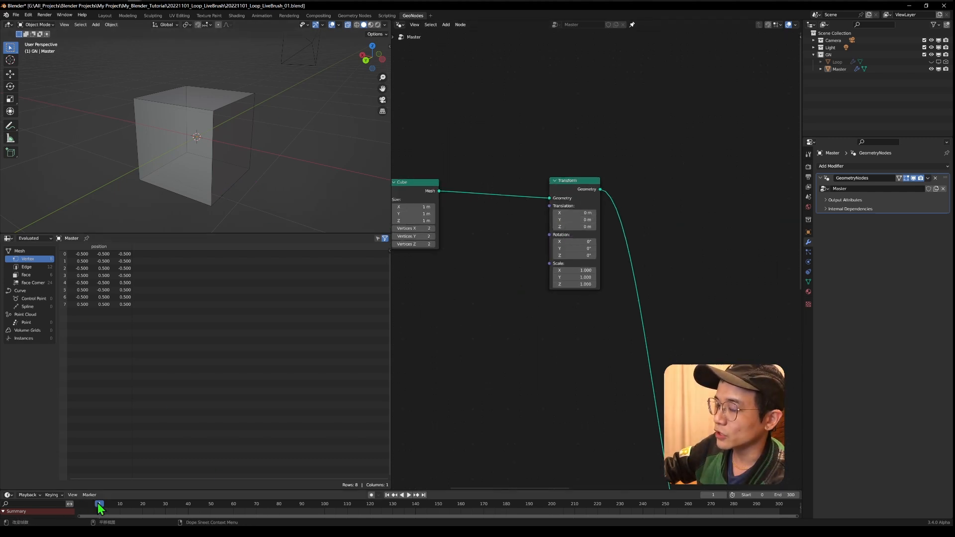
scroll(554, 251, up, 1)
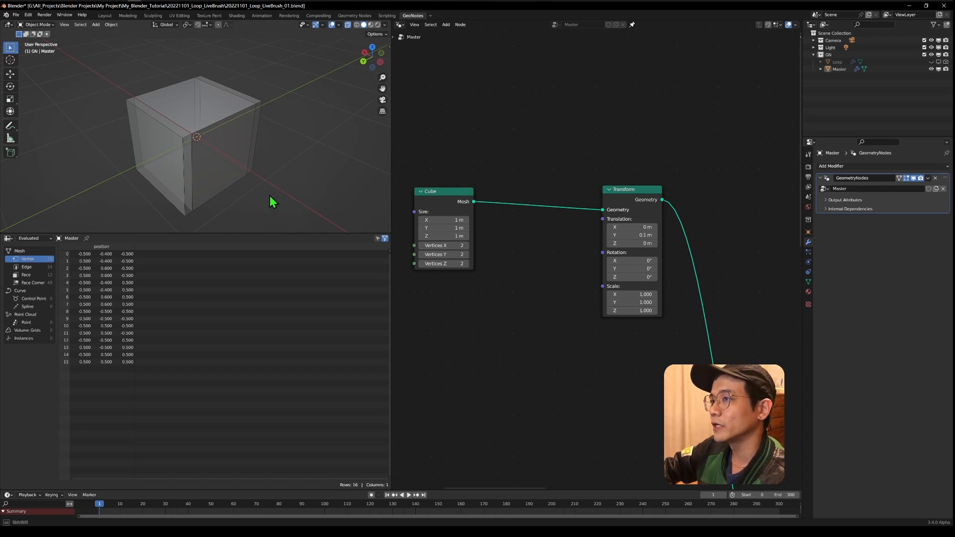
- Add a Points node above the Cube and connect its geometry to the Transform in place of the Cube
middle_drag(266, 207, 252, 259)
drag(253, 232, 253, 304)
scroll(456, 183, down, 3)
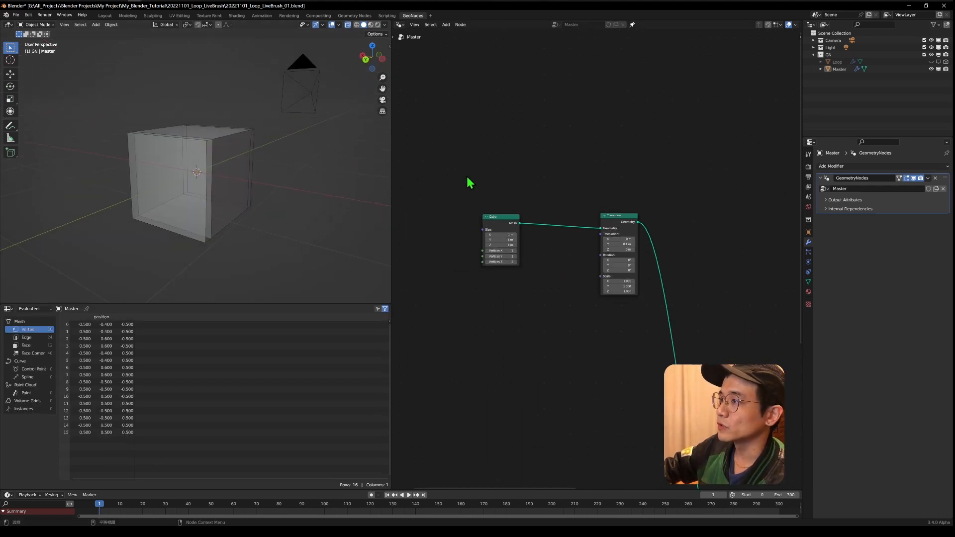
key(shift+a)
click(512, 162)
text(points)
key(Return)
click(497, 153)
scroll(520, 140, up, 2)
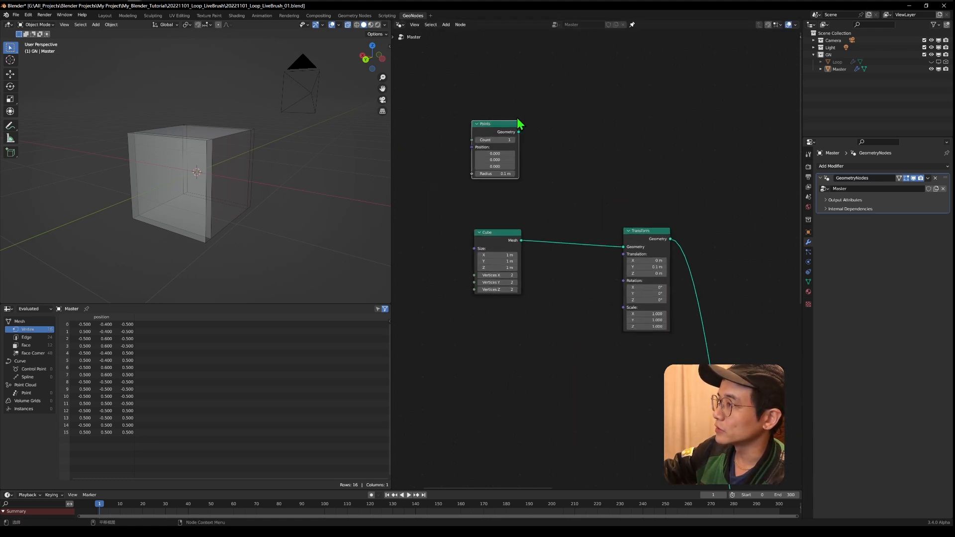
drag(519, 131, 623, 247)
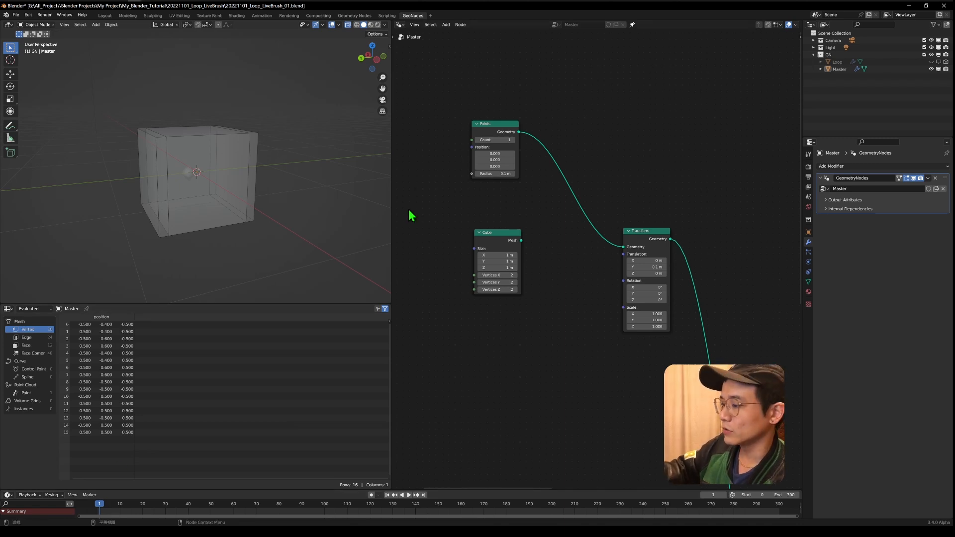
- Return to the start frame, advance to frame 1 and list the point cloud's points in the spreadsheet
key(shift+Left)
key(Right)
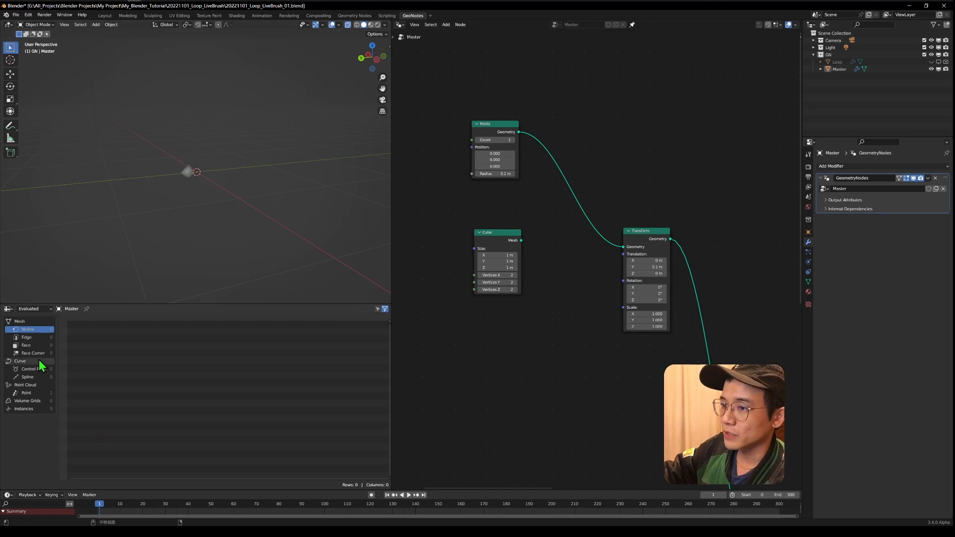
click(28, 393)
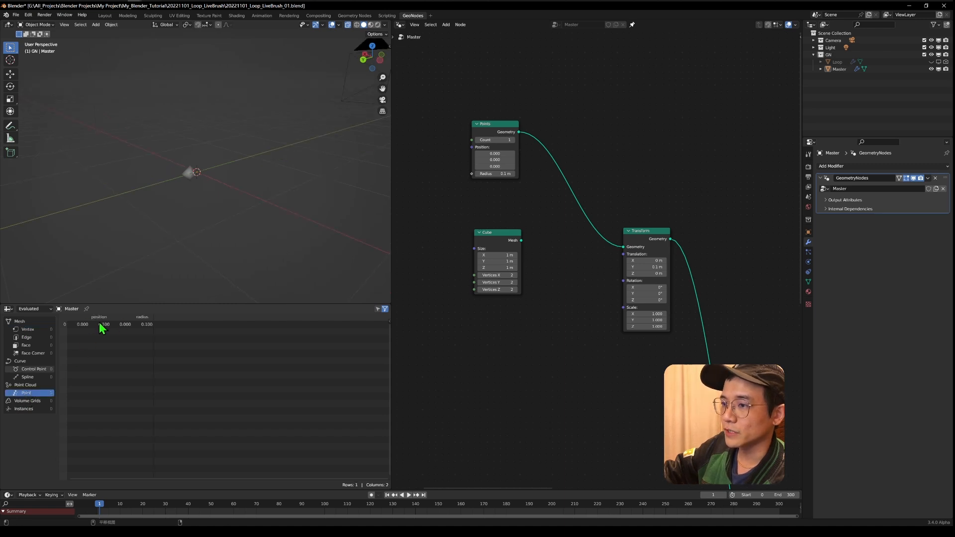
- Set the Transform's Y translation to 0 m and its X translation to 0.1 m
click(642, 267)
text(0)
key(Return)
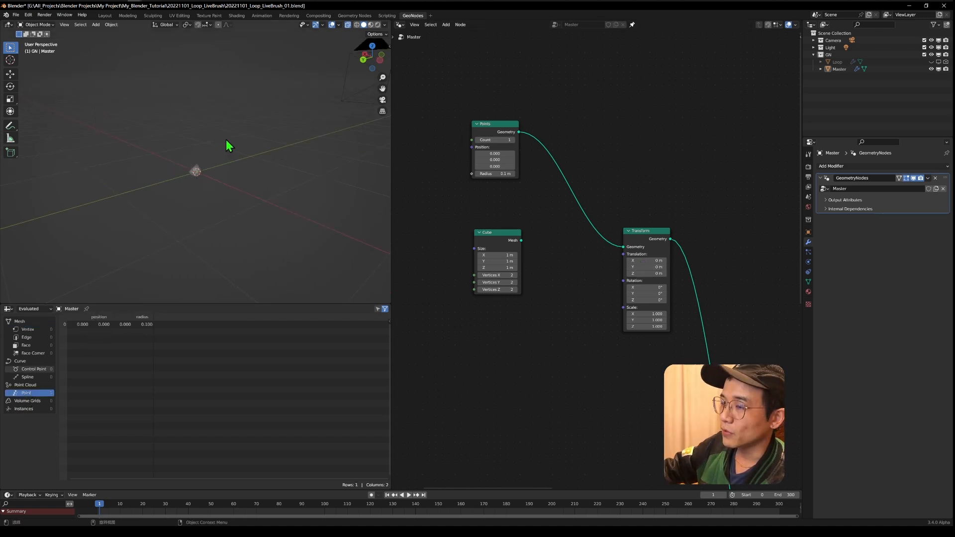
middle_drag(226, 146, 188, 145)
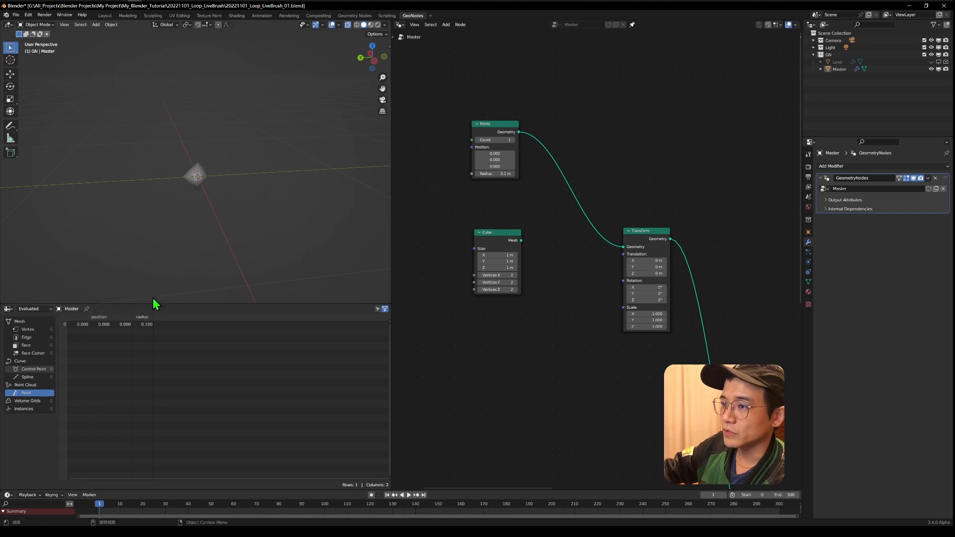
click(645, 262)
text(0.1)
key(Return)
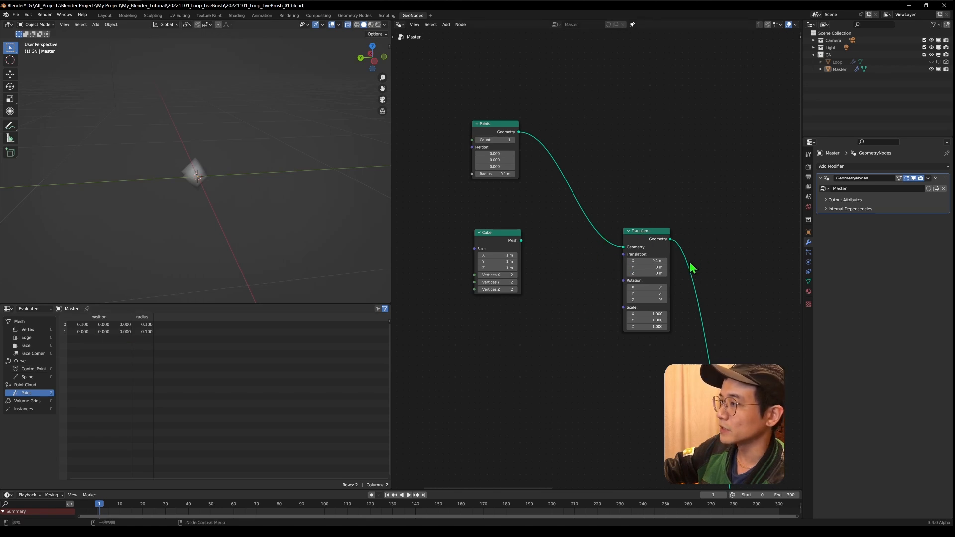
- Increase the Transform's X translation in 0.1 m increments up to 0.5 m
click(665, 261)
click(665, 261)
click(665, 261)
click(664, 262)
middle_drag(202, 245, 113, 234)
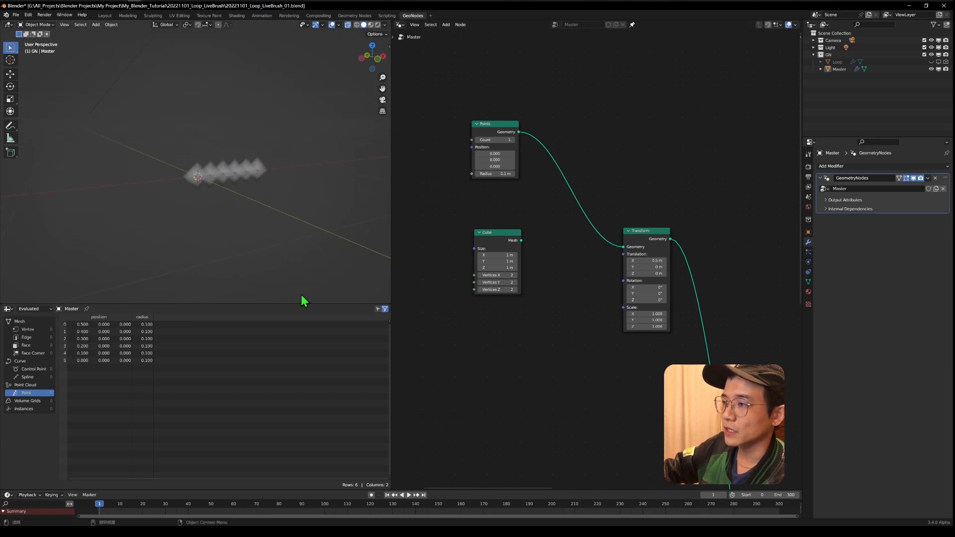
- Raise the Transform's Y translation to 0.3 m and its Z translation to 0.6 m to extend the row of points
scroll(507, 354, down, 3)
shift+scroll(597, 349, down, 3)
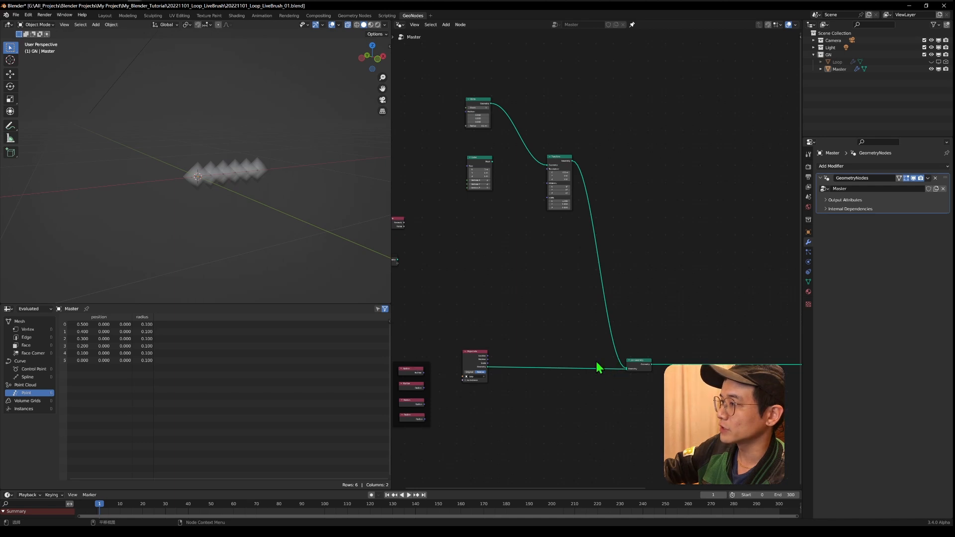
scroll(636, 348, up, 4)
middle_drag(631, 330, 611, 288)
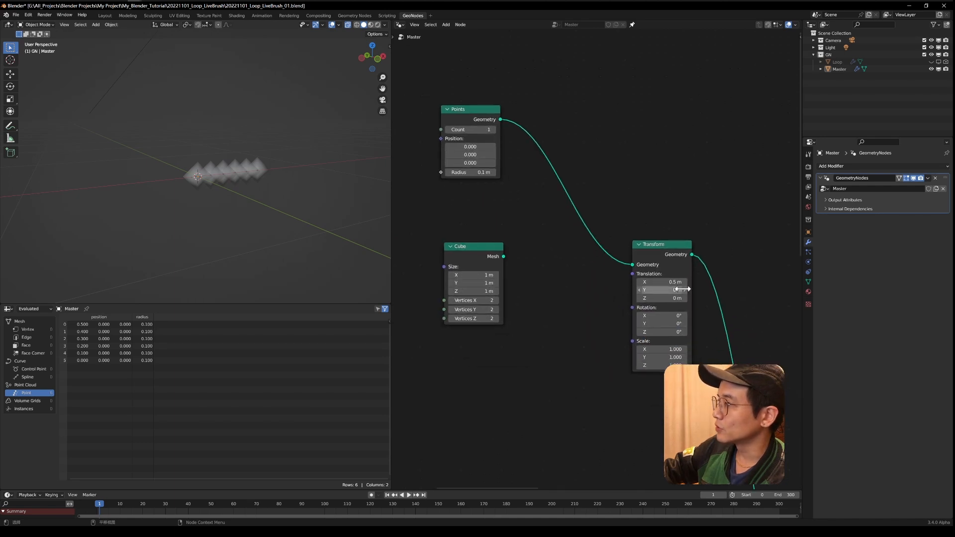
drag(688, 292, 697, 293)
middle_drag(248, 204, 46, 192)
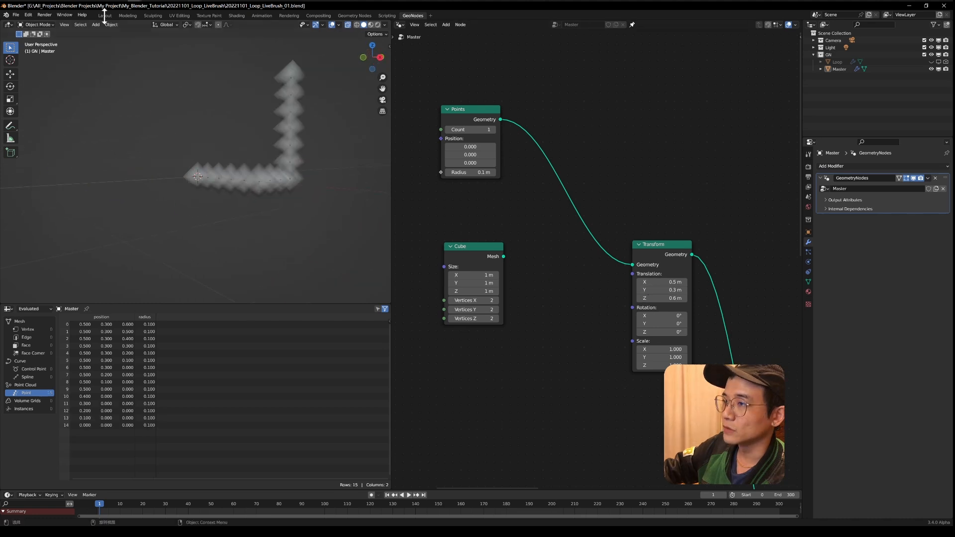
middle_drag(278, 189, 322, 83)
middle_drag(157, 125, 132, 178)
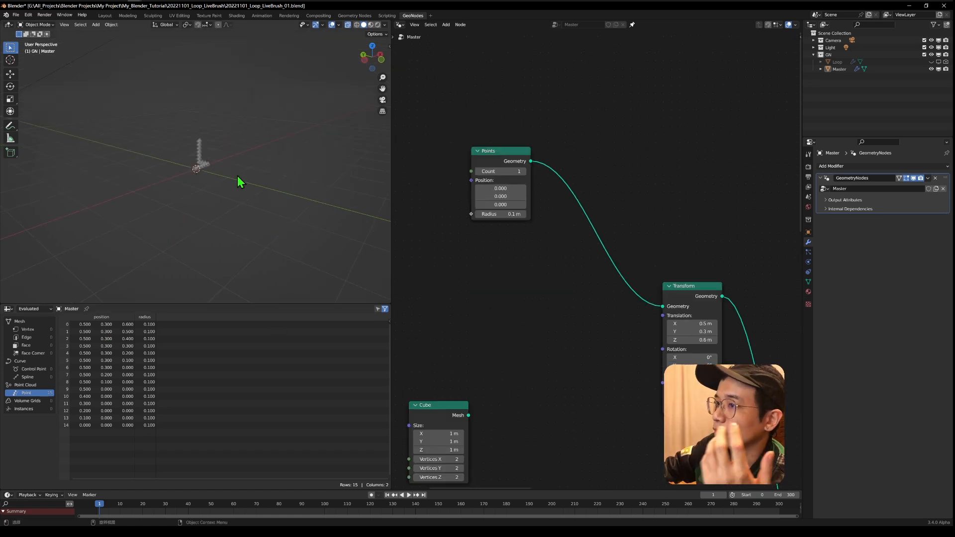
middle_drag(238, 176, 145, 175)
scroll(179, 155, up, 11)
scroll(214, 186, down, 8)
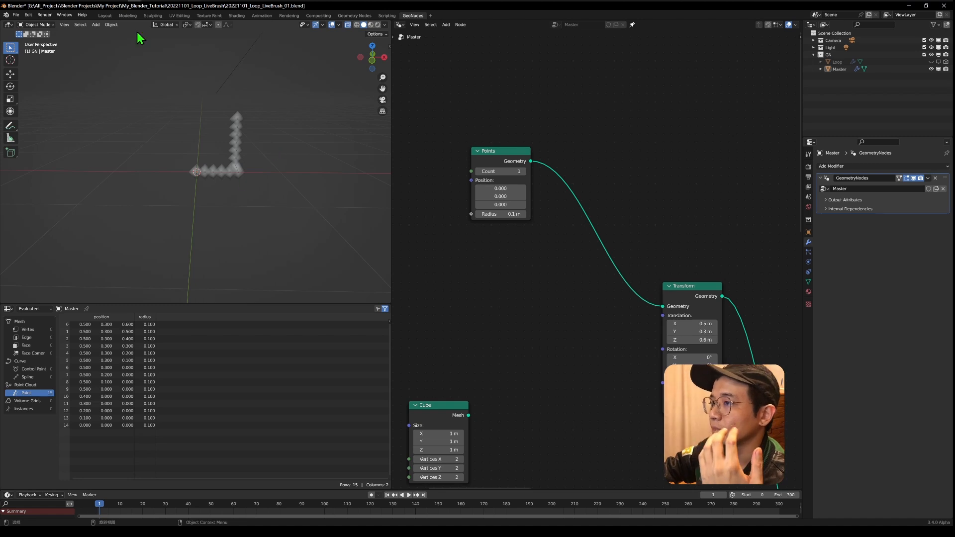
scroll(562, 323, down, 3)
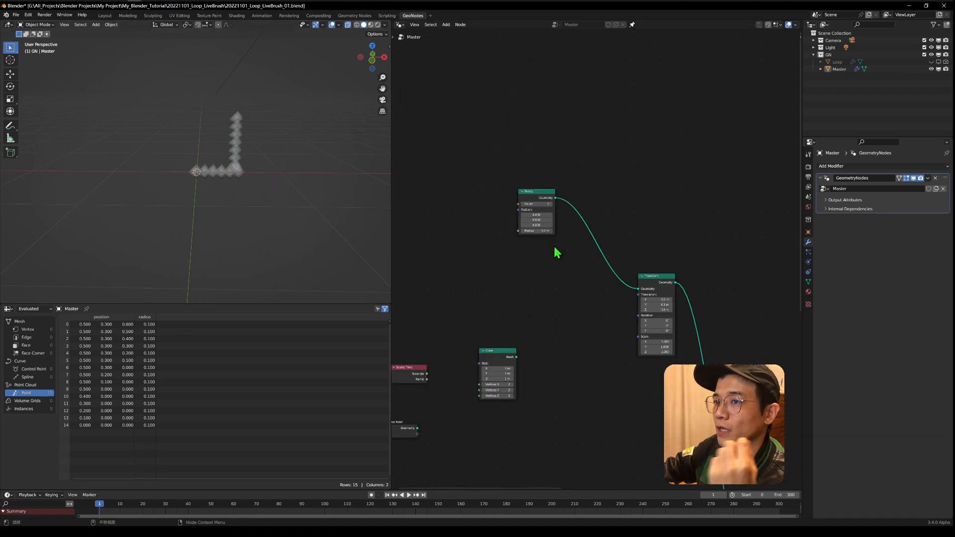
- Add a UV sphere to the scene at frame 0 and scale it down to about 0.093
scroll(313, 228, up, 6)
middle_drag(313, 228, 277, 247)
scroll(269, 246, down, 6)
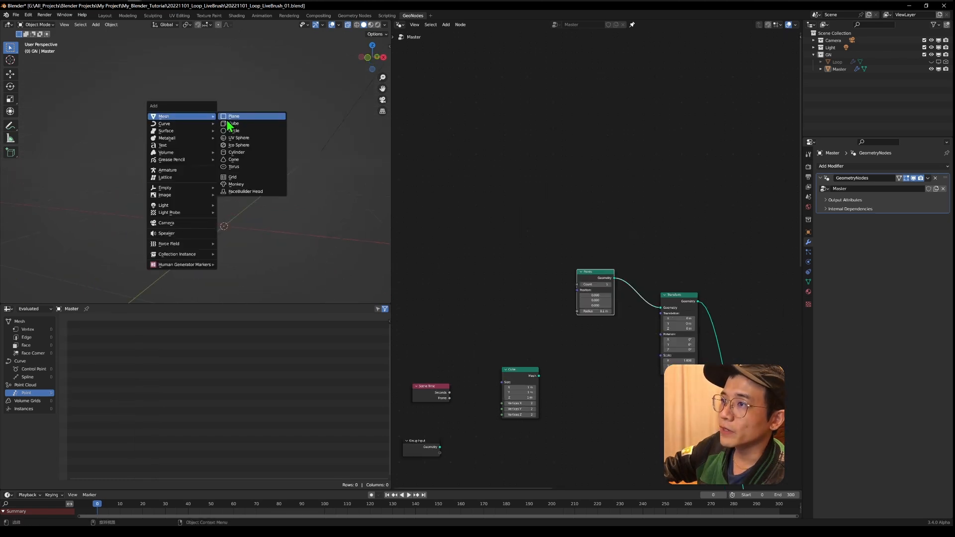
click(231, 138)
scroll(219, 144, down, 5)
middle_drag(216, 147, 238, 173)
key(s)
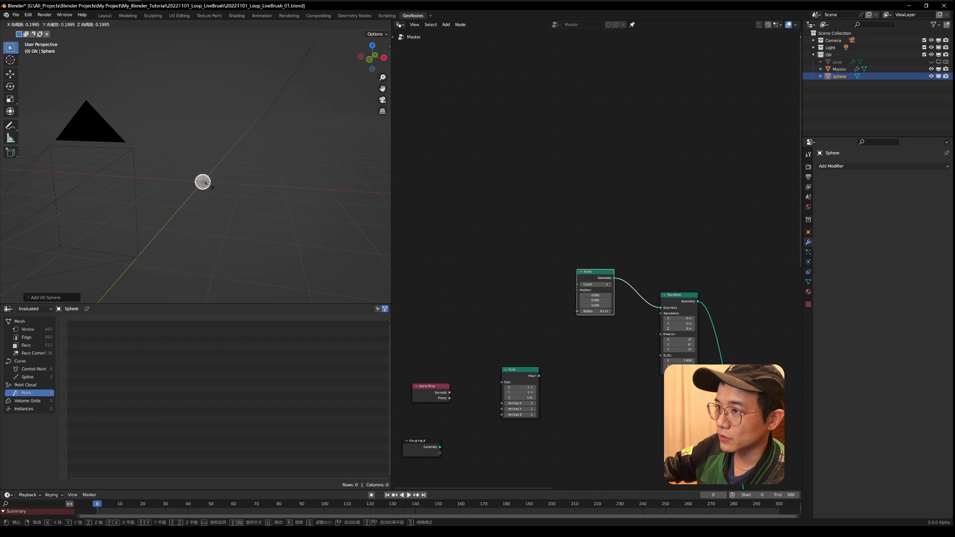
- Bring the sphere into the node tree as an Object Info node and place it below the Points node
middle_drag(207, 191, 179, 185)
drag(839, 76, 422, 260)
middle_drag(488, 340, 511, 263)
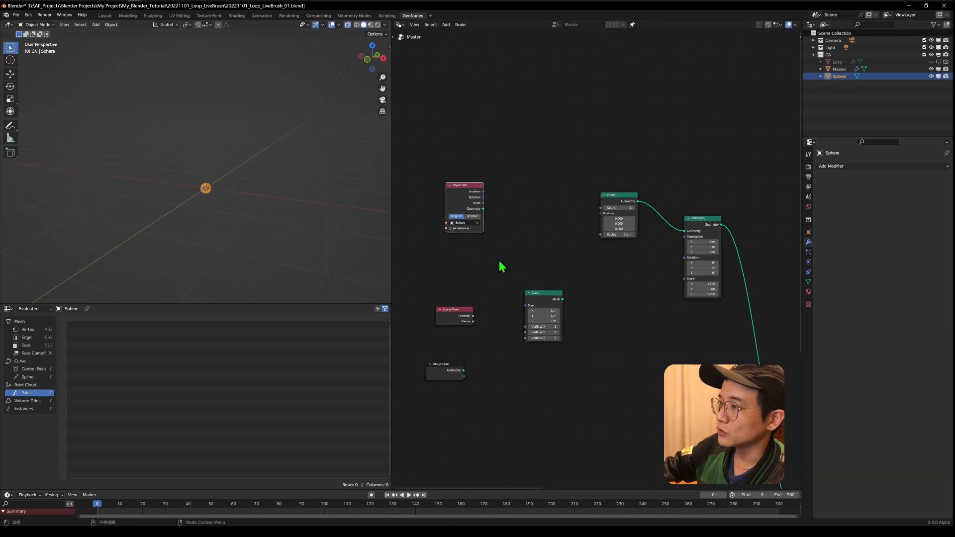
drag(475, 211, 619, 282)
scroll(619, 282, up, 1)
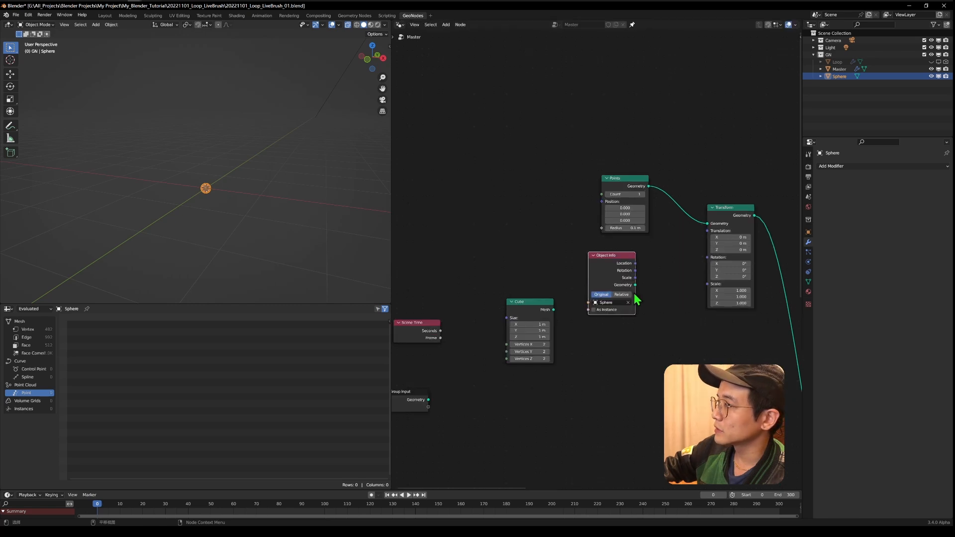
- Switch the sphere's Object Info to Relative and connect its Location to the Transform's Translation
middle_drag(632, 293, 539, 310)
scroll(573, 296, up, 5)
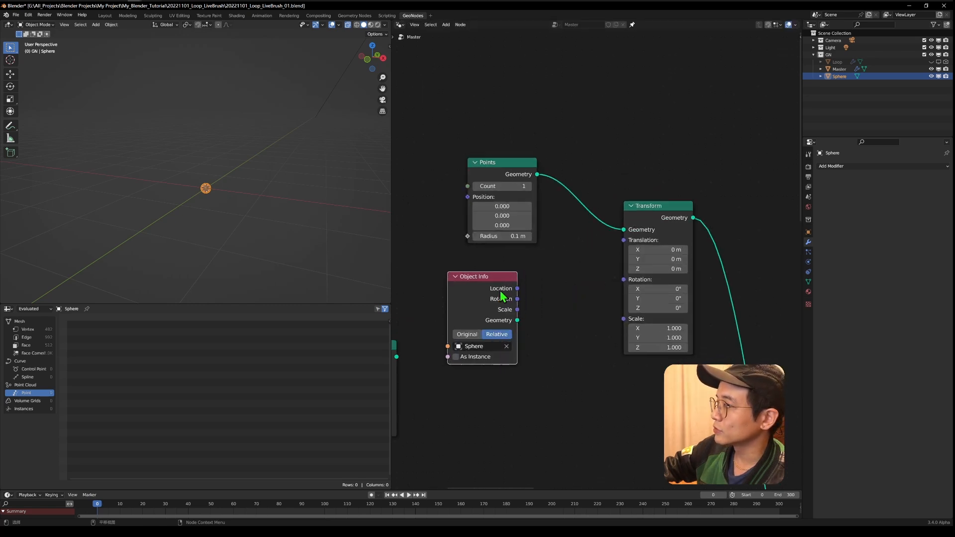
drag(518, 288, 625, 241)
- Move the sphere a short distance off the origin and advance the timeline to frame 1
middle_drag(190, 200, 221, 204)
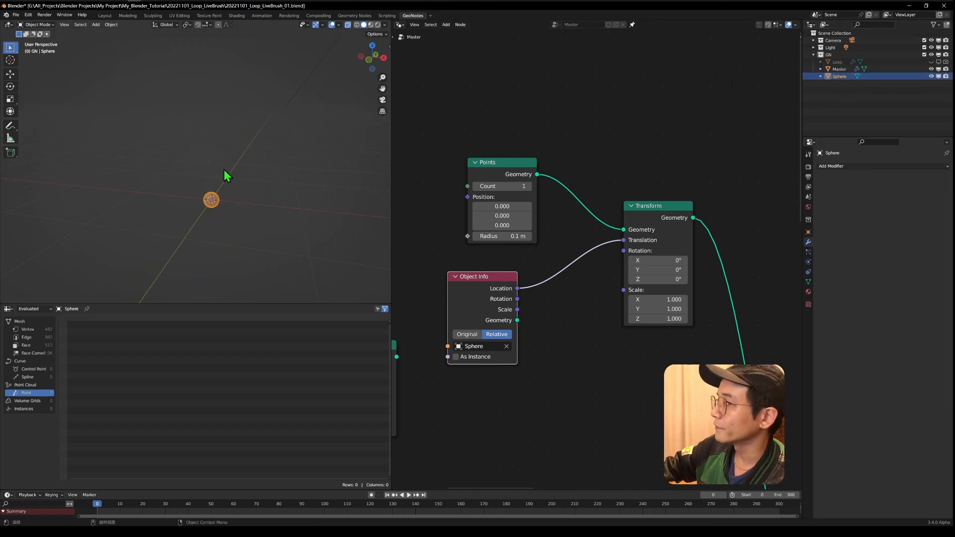
key(g)
click(183, 211)
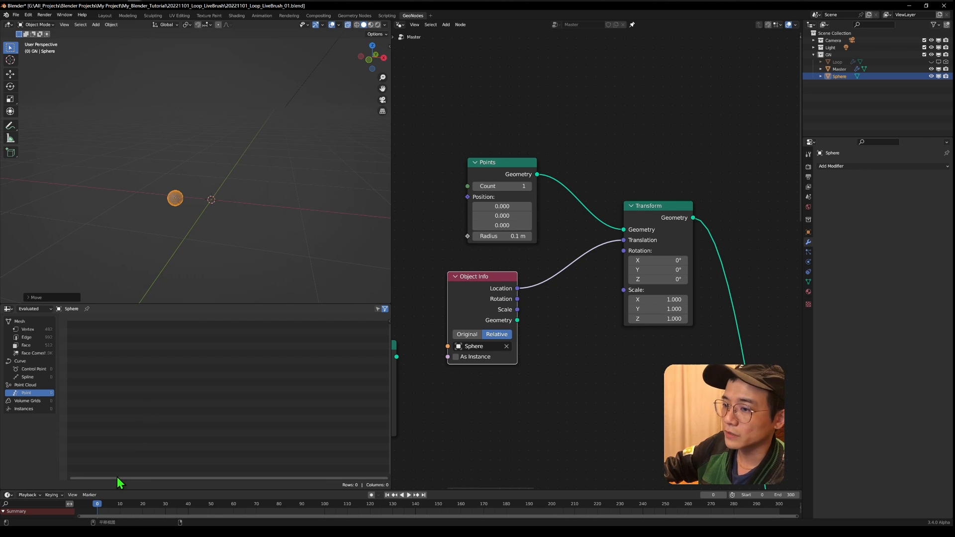
click(100, 511)
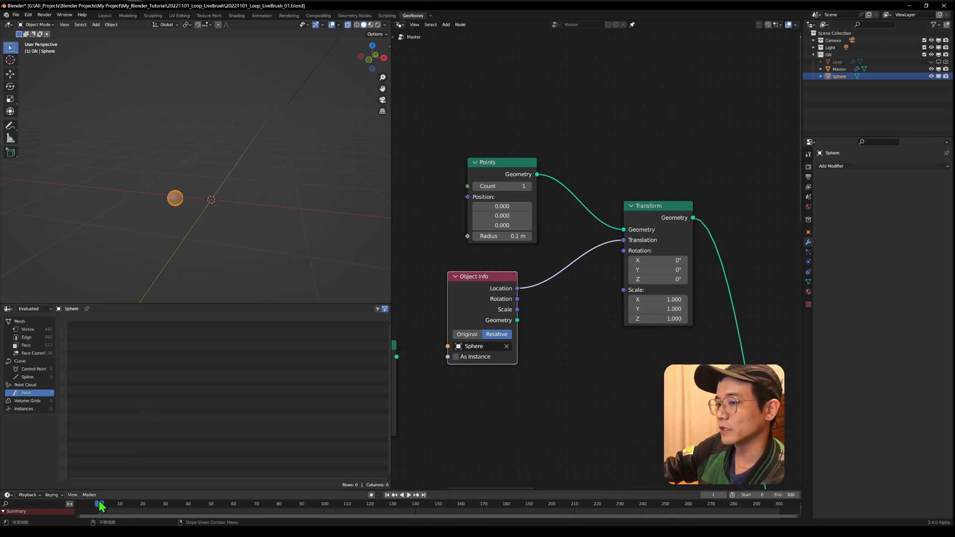
- Move the sphere around freehand at frame 1 to draw looping trails of points in the viewport
mouse_move(177, 205)
mouse_down()
mouse_move(169, 196)
mouse_move(286, 138)
mouse_move(141, 116)
mouse_move(106, 94)
mouse_up()
scroll(231, 128, down, 4)
middle_drag(231, 128, 128, 133)
key(g)
middle_drag(231, 160, 216, 174)
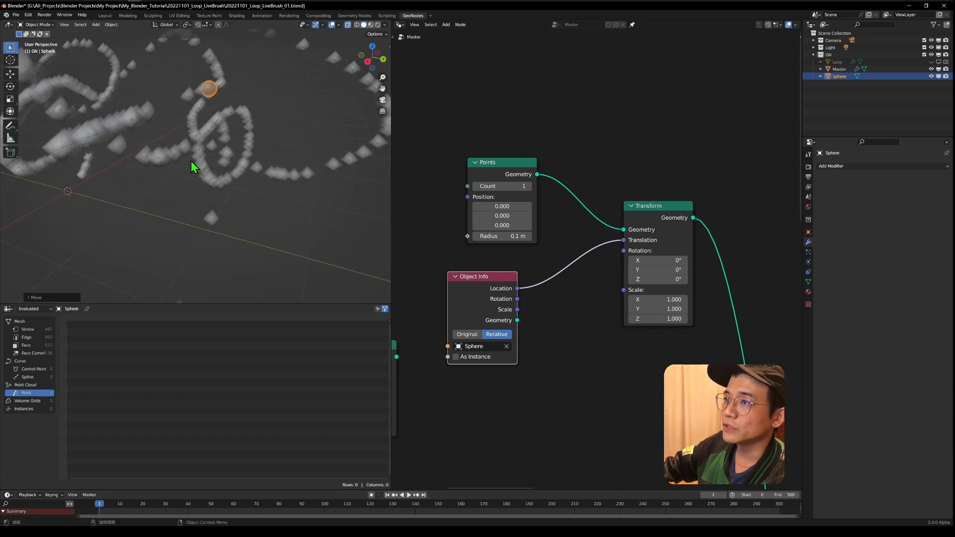
key(g)
click(244, 101)
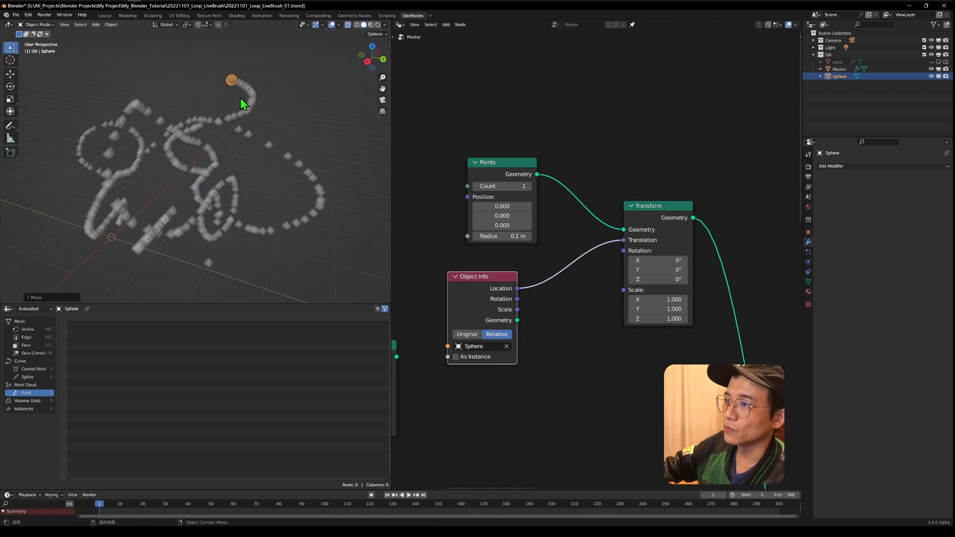
middle_drag(161, 155, 249, 128)
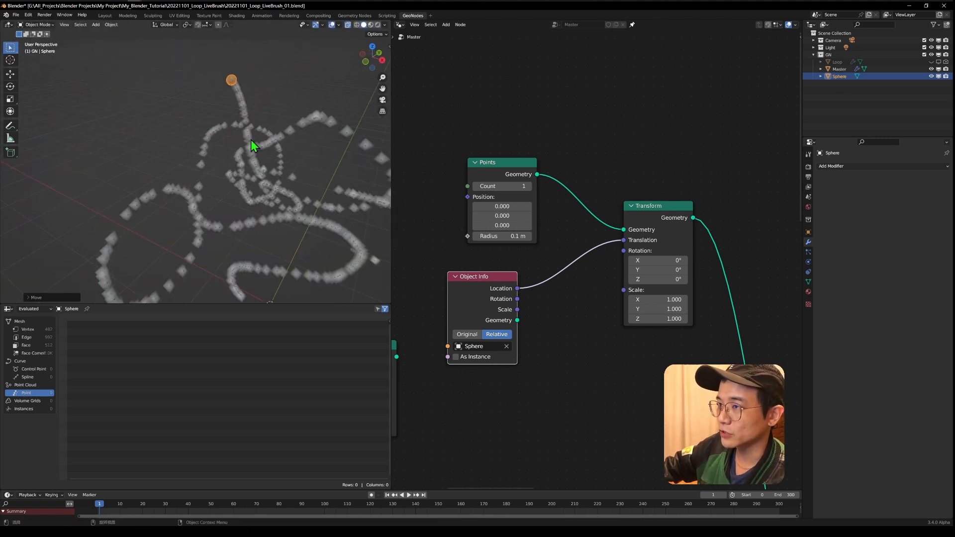
- Return to frame 0 and reset the sphere's location to 0 m on all axes
click(98, 510)
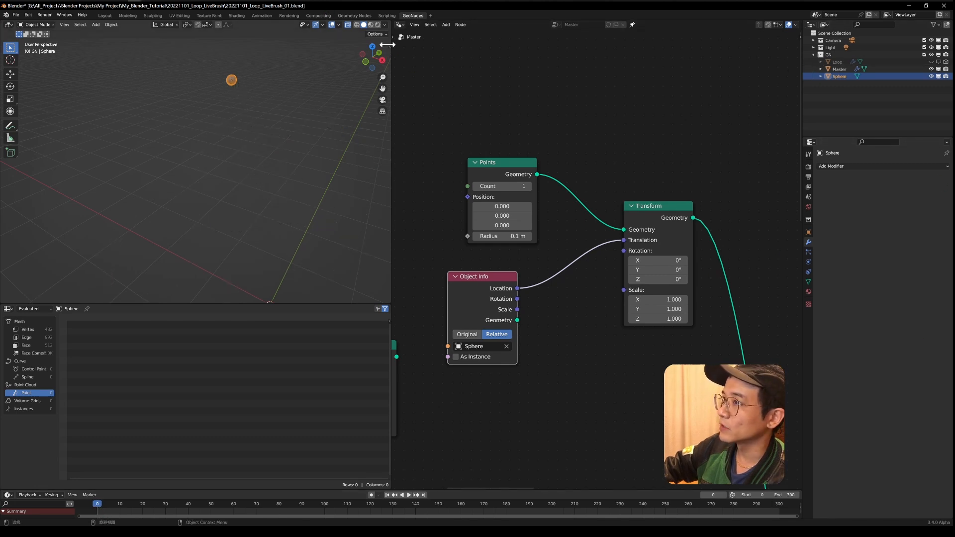
drag(364, 46, 320, 48)
key(BackSpace)
middle_drag(239, 133, 154, 104)
scroll(199, 133, up, 2)
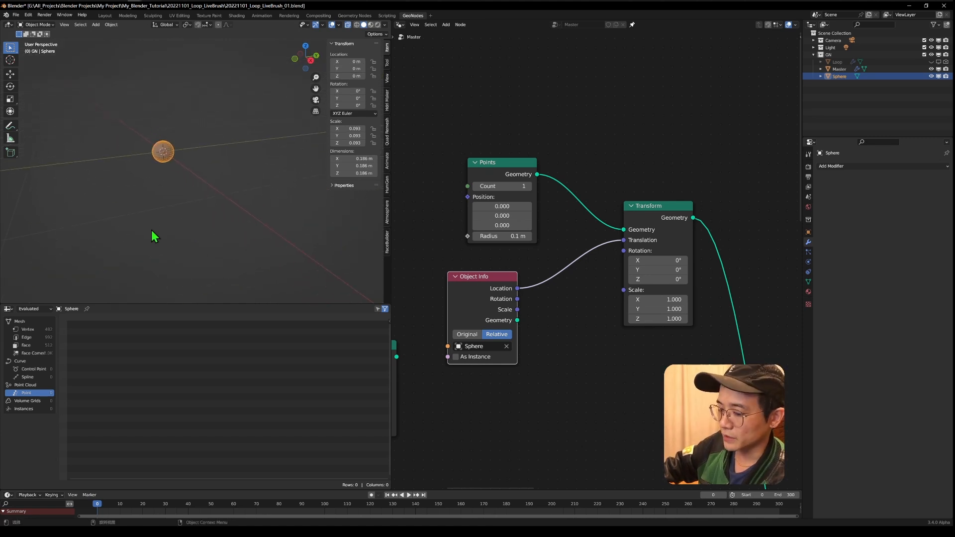
- Play the animation while moving the sphere around freehand to draw trails of points, and stop playback at frame 45
key(space)
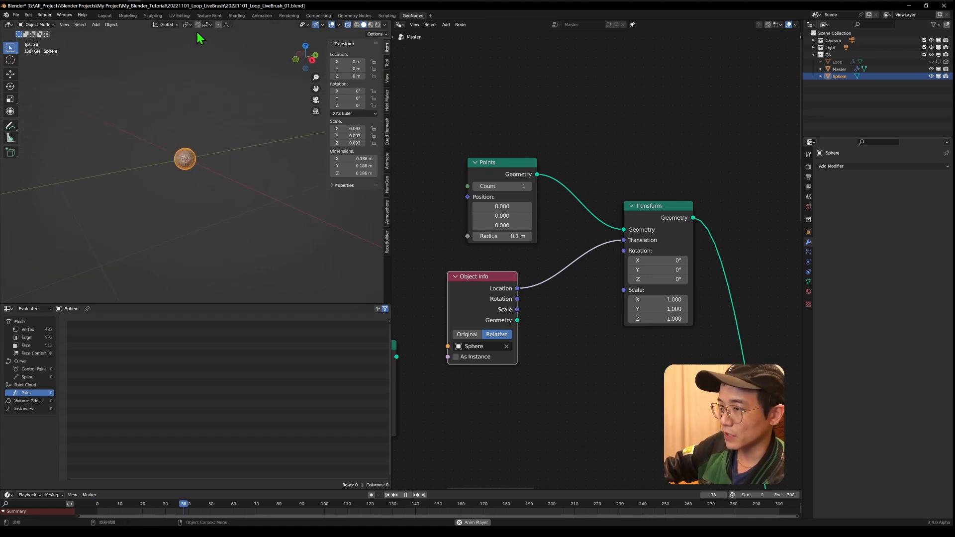
click(203, 137)
click(193, 155)
key(g)
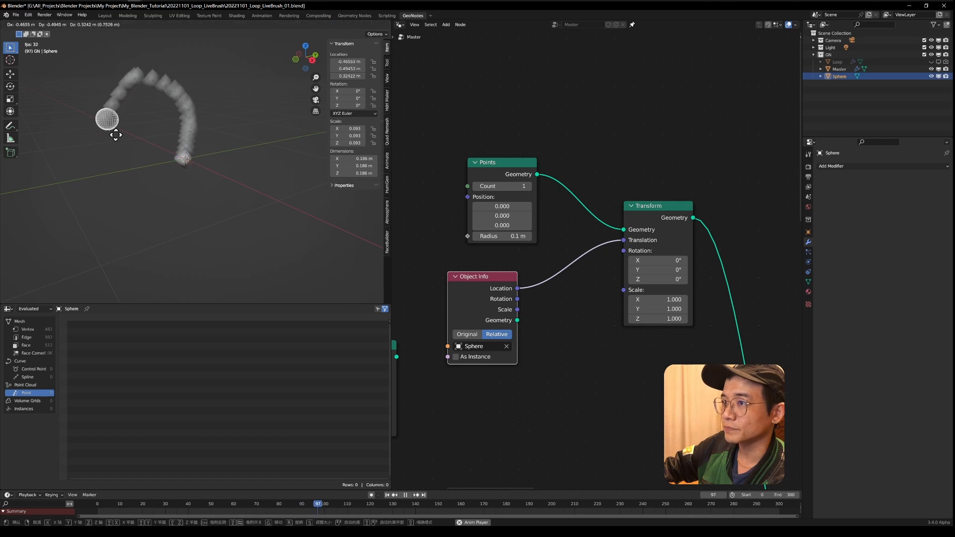
click(190, 231)
scroll(188, 231, down, 3)
key(g)
click(108, 162)
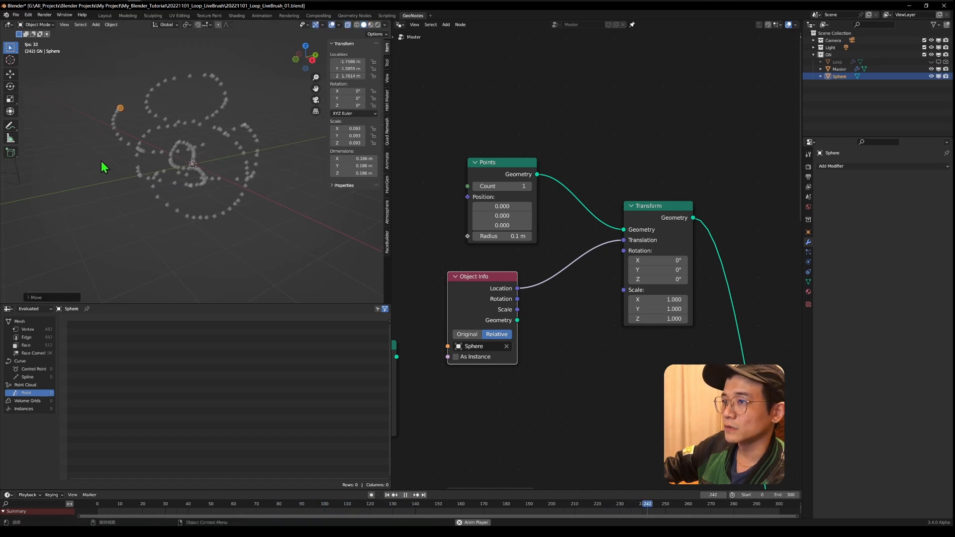
middle_drag(109, 162, 236, 194)
key(g)
click(271, 156)
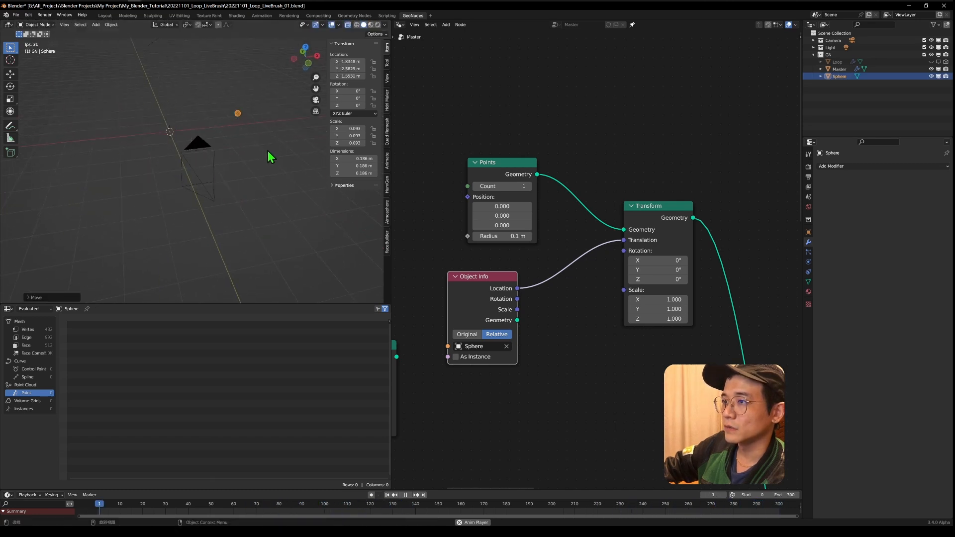
middle_drag(264, 158, 219, 209)
key(space)
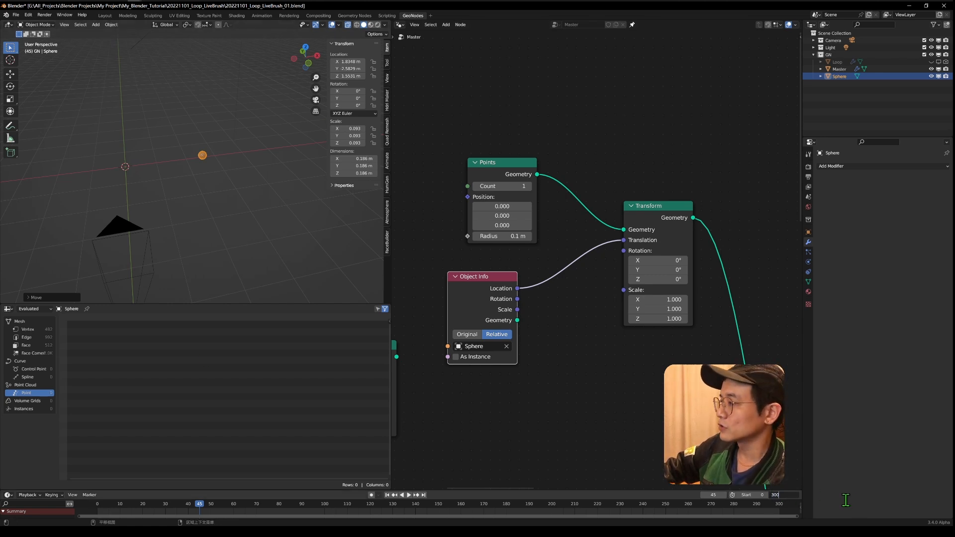
- Set the animation's end frame to 3000000
text(0000)
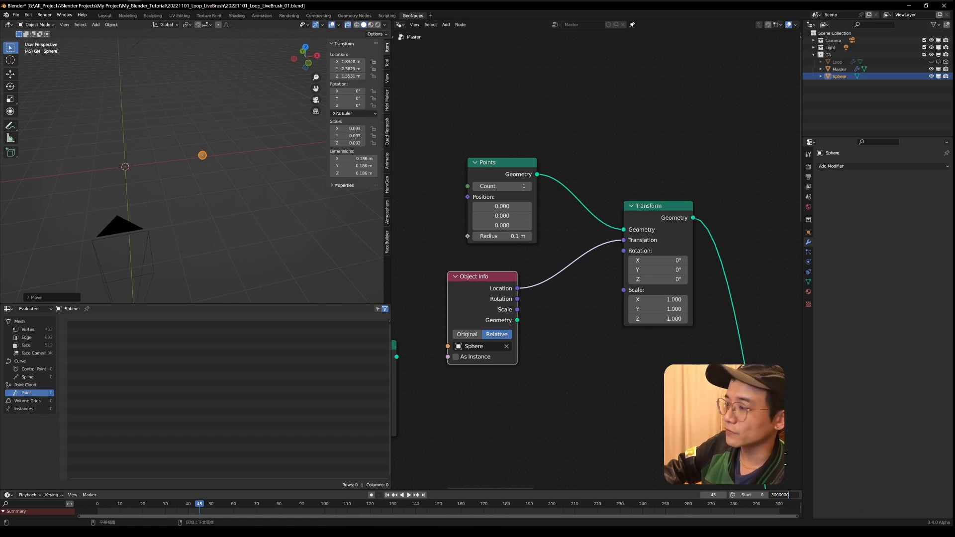
key(Return)
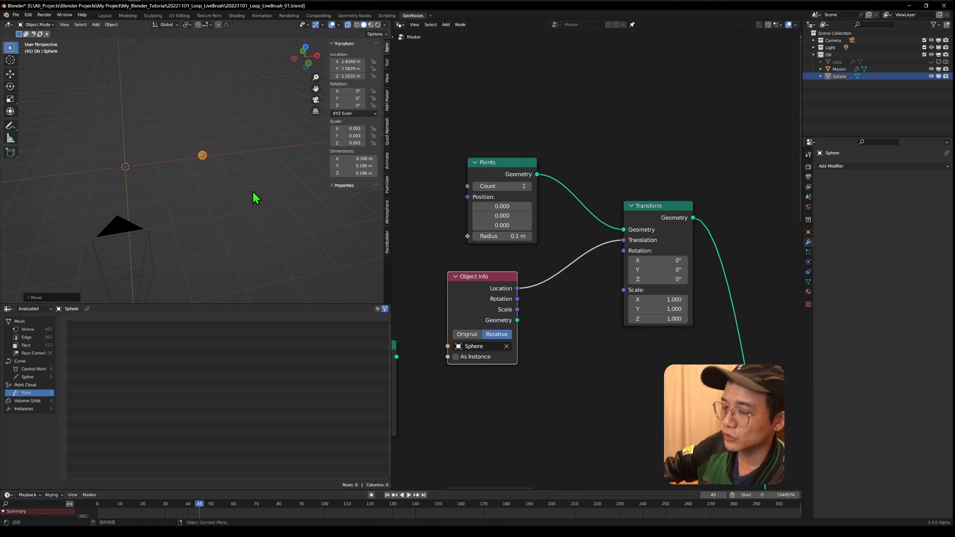
- Play the animation and move the sphere around freehand from two view angles to draw trails of points
middle_drag(273, 188, 214, 166)
key(space)
key(g)
click(147, 182)
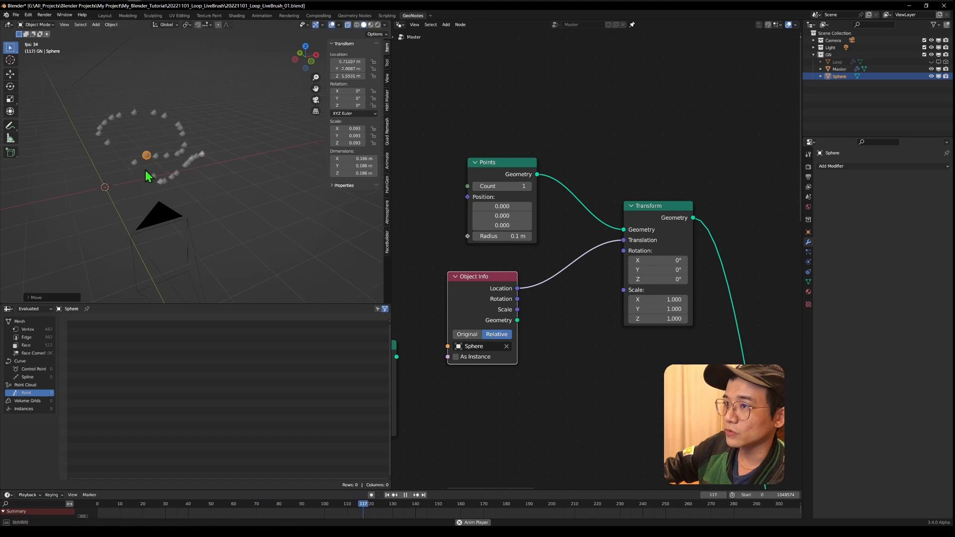
middle_drag(208, 169, 139, 164)
key(g)
click(51, 240)
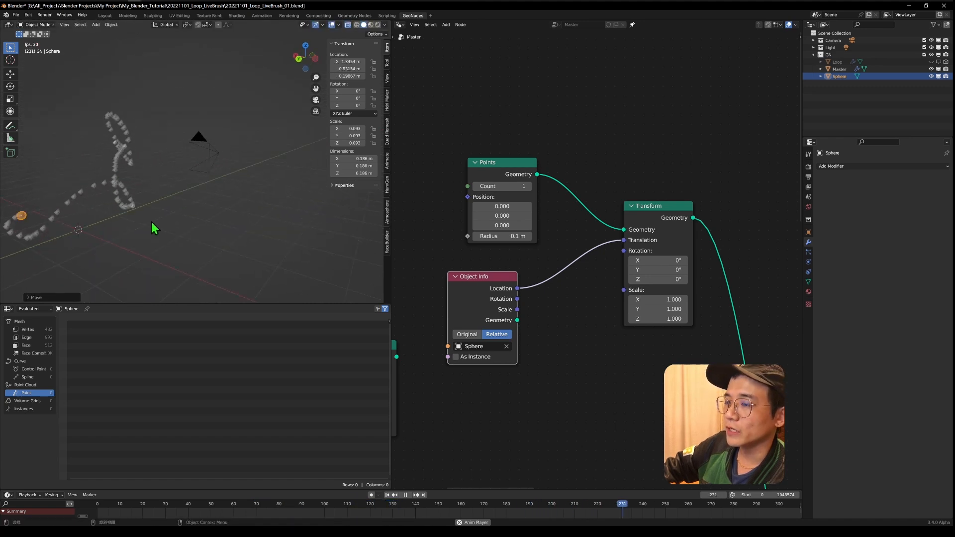
- Extend the trails by moving the sphere upward from another angle, inspect the points up close, and stop playback
middle_drag(145, 230, 266, 229)
key(g)
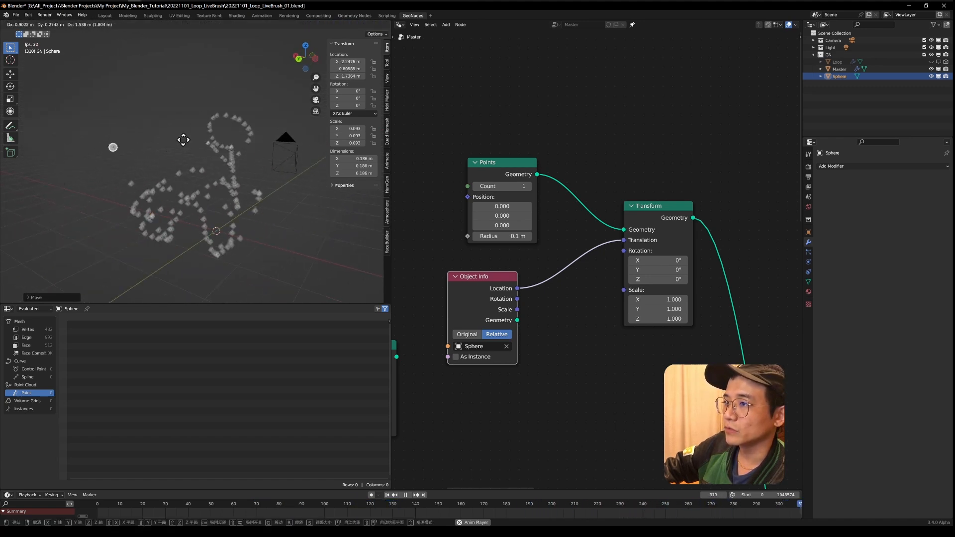
click(207, 108)
middle_drag(168, 141, 126, 125)
scroll(149, 119, up, 6)
scroll(153, 112, down, 2)
scroll(159, 112, up, 2)
scroll(158, 112, down, 4)
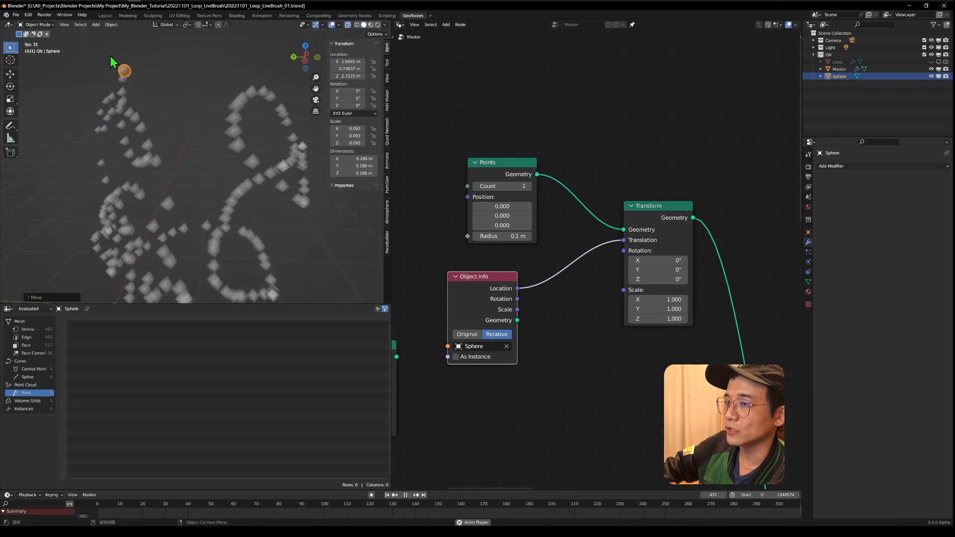
key(space)
- Move the sphere around freehand at frame 1 to scatter a cloud of points, and widen the spreadsheet's component list
key(g)
click(154, 74)
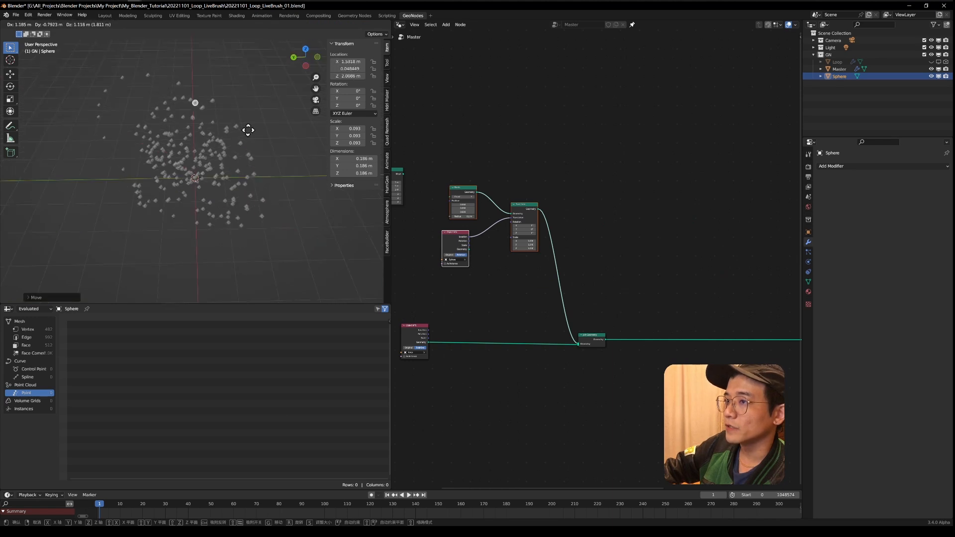
click(192, 160)
middle_drag(145, 183, 292, 157)
key(g)
click(138, 164)
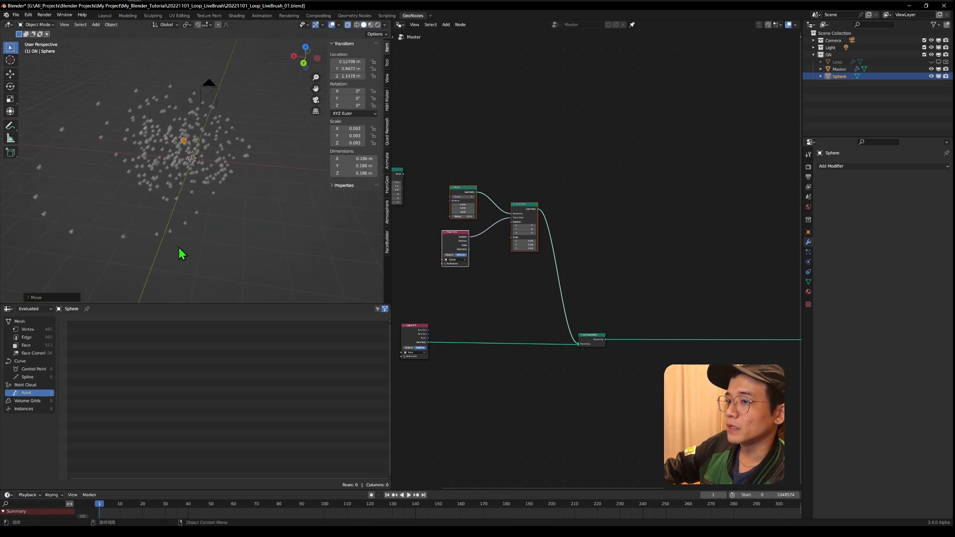
drag(58, 382, 103, 388)
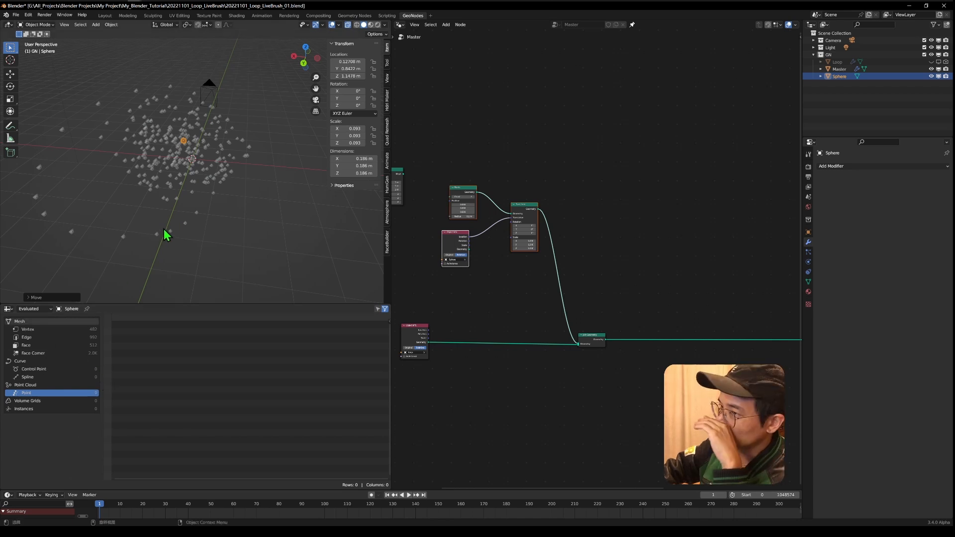
scroll(239, 192, up, 4)
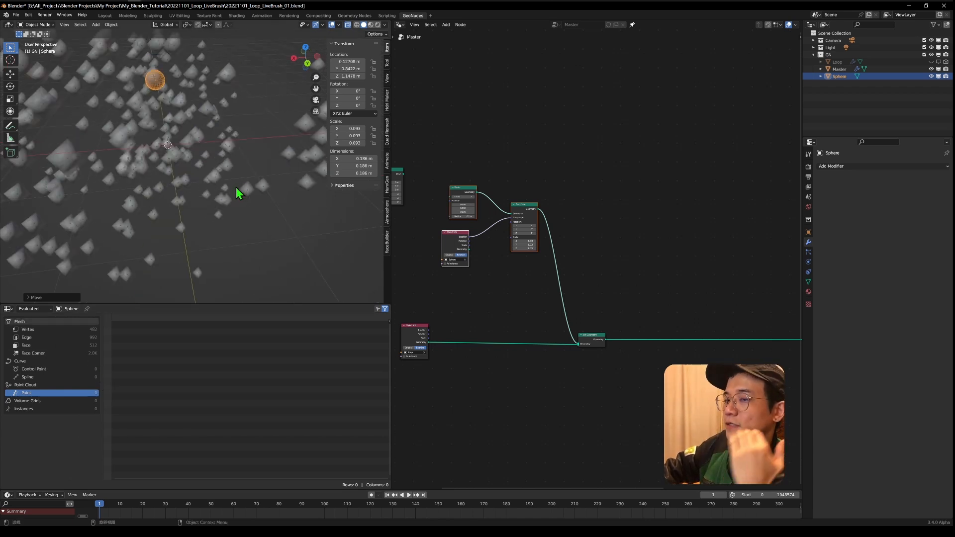
scroll(235, 192, up, 2)
middle_drag(234, 201, 189, 219)
- Add a Delete Geometry node and insert it on the link after Join Geometry in the Master tree
middle_drag(661, 369, 527, 324)
scroll(582, 323, down, 3)
scroll(689, 326, up, 2)
scroll(647, 334, up, 2)
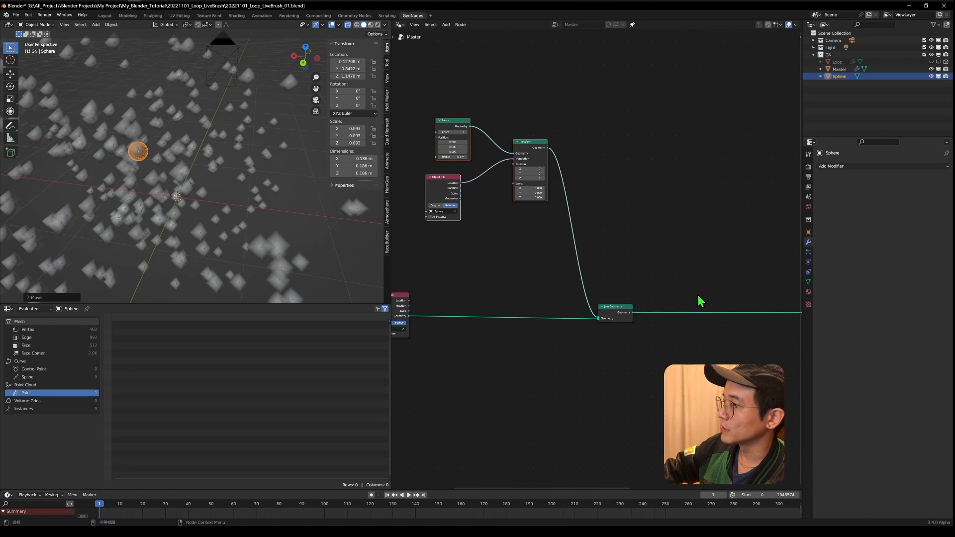
middle_drag(697, 292, 637, 247)
key(shift+a)
mouse_move(622, 199)
click(613, 120)
text(d)
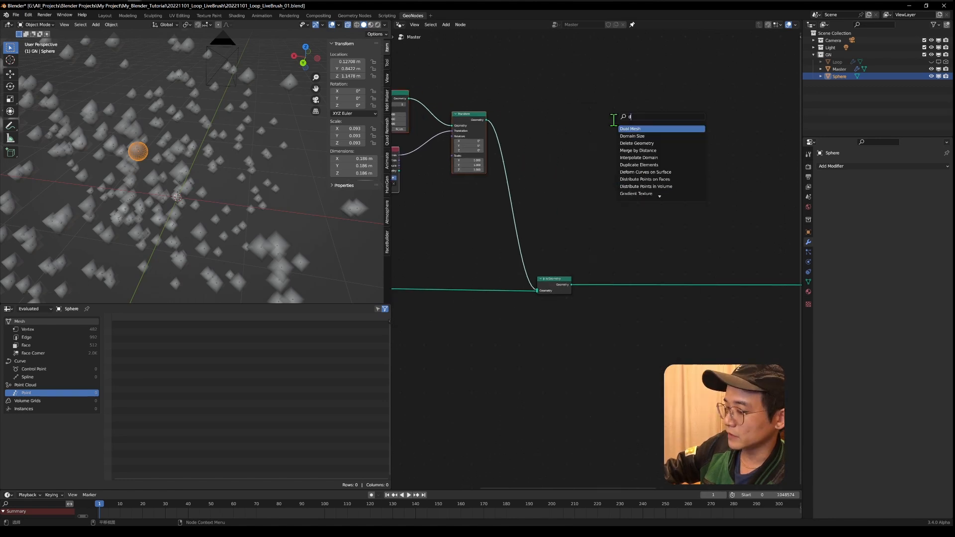
text(ele)
click(625, 128)
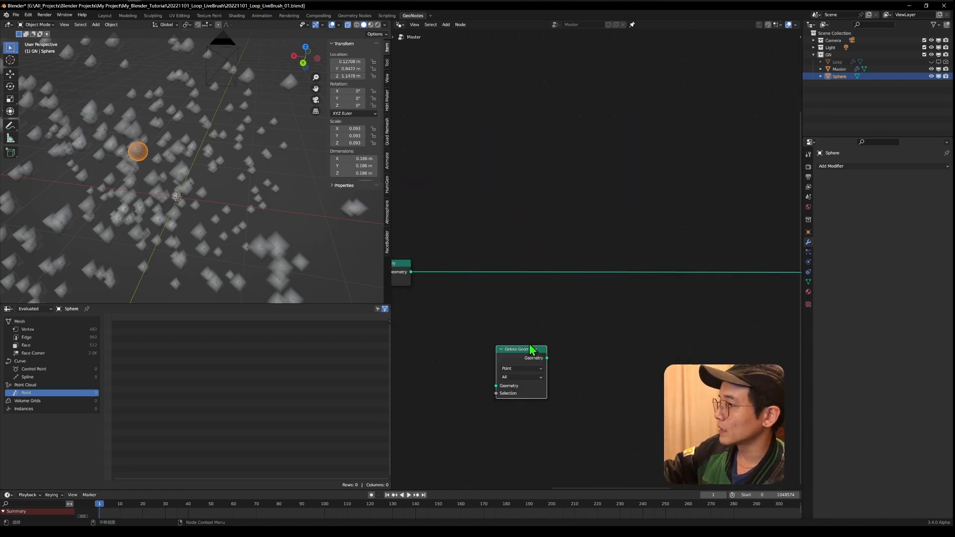
drag(531, 351, 543, 257)
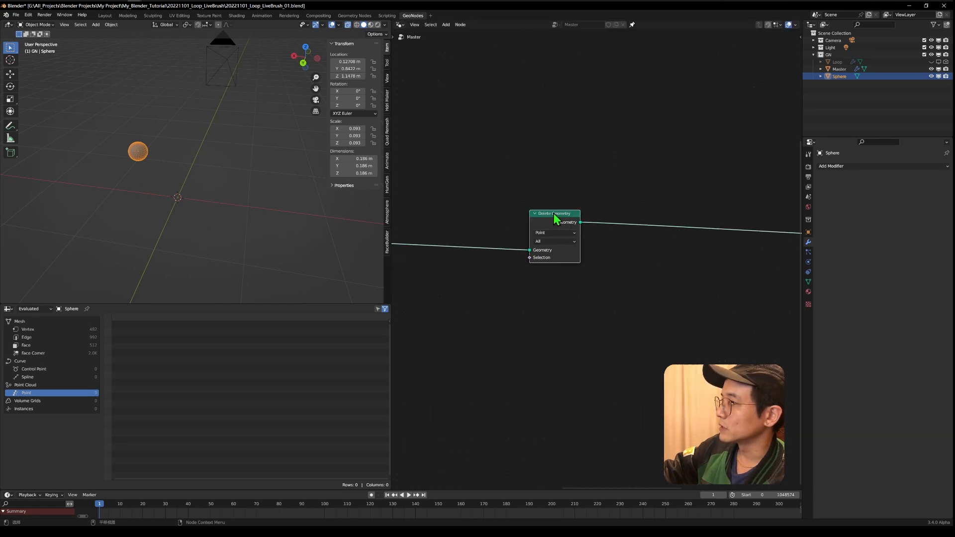
ctrl+scroll(552, 298, left, 5)
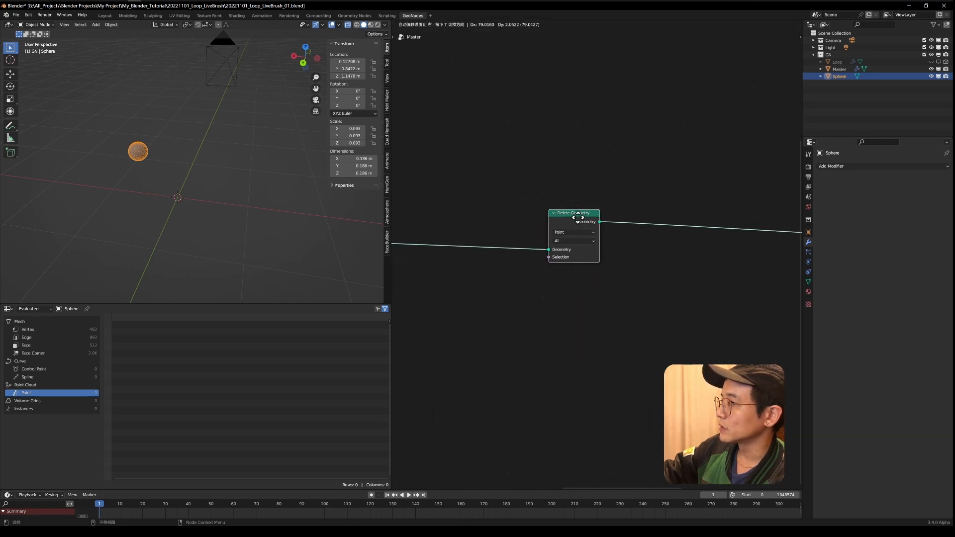
- Feed the Delete Geometry selection from an integer Greater Than comparison with Index in A and 10 in B
key(shift+a)
click(542, 294)
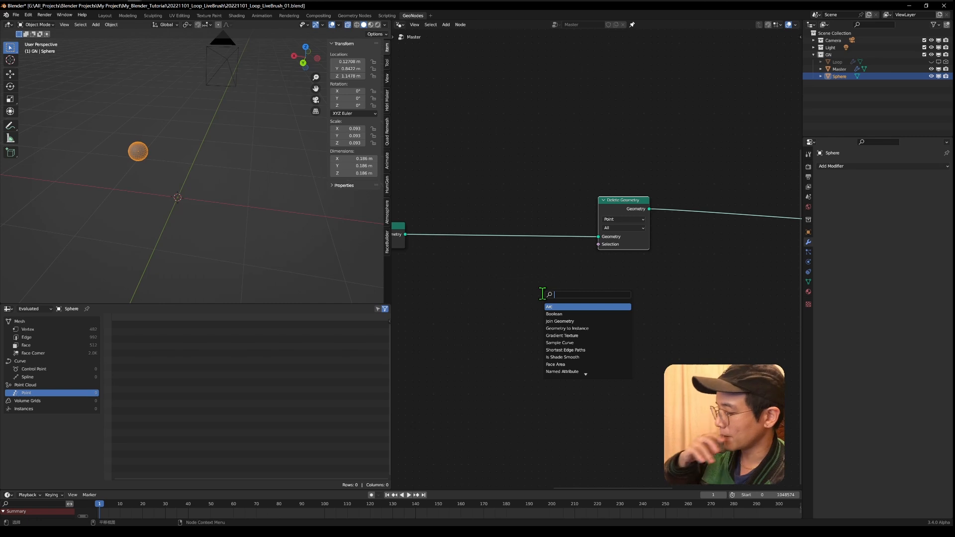
text(com)
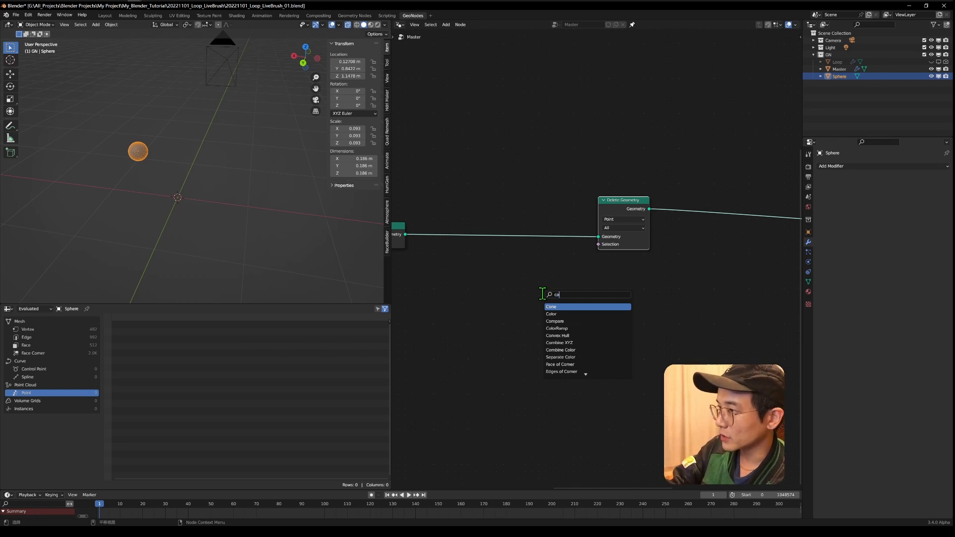
click(551, 307)
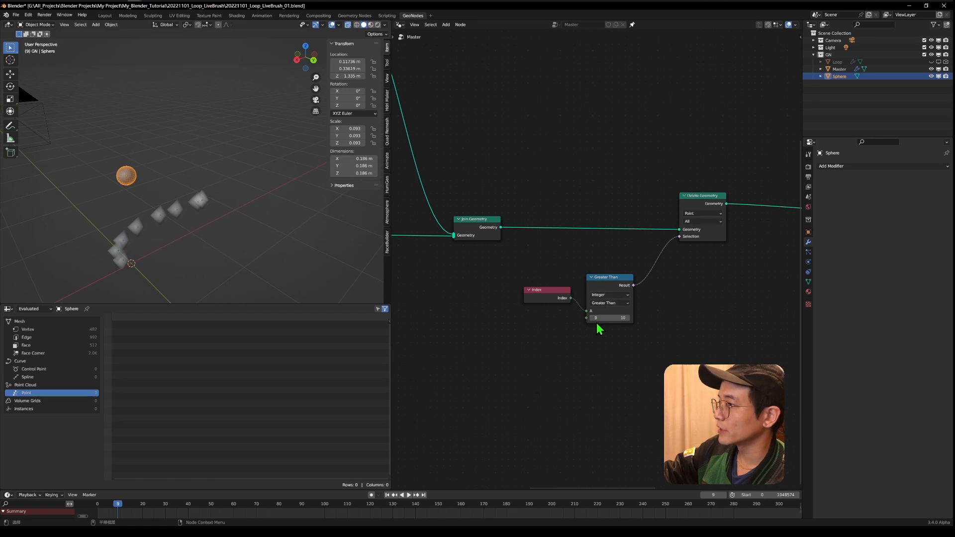
scroll(599, 328, up, 2)
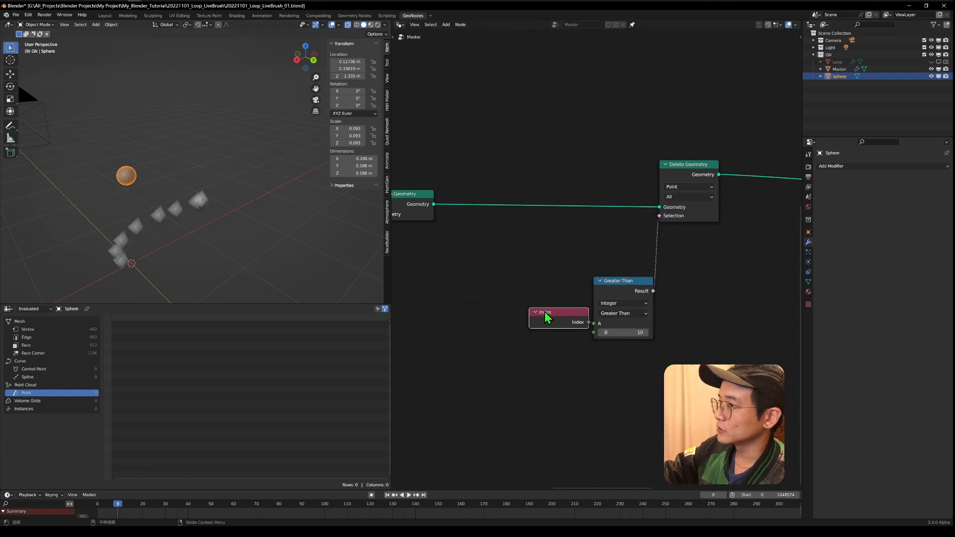
drag(544, 312, 517, 304)
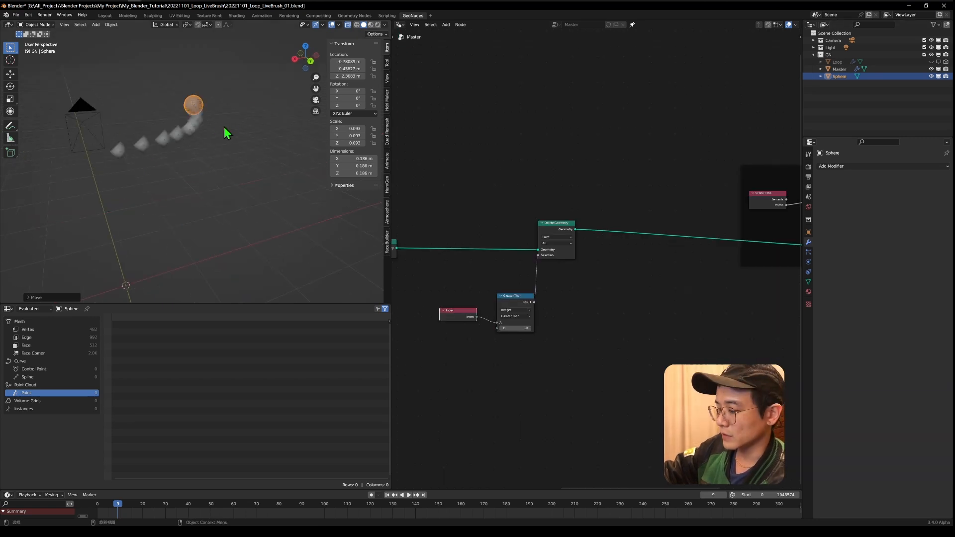
- Test the limited trail by moving the sphere around freehand at frame 9 from several view angles
key(g)
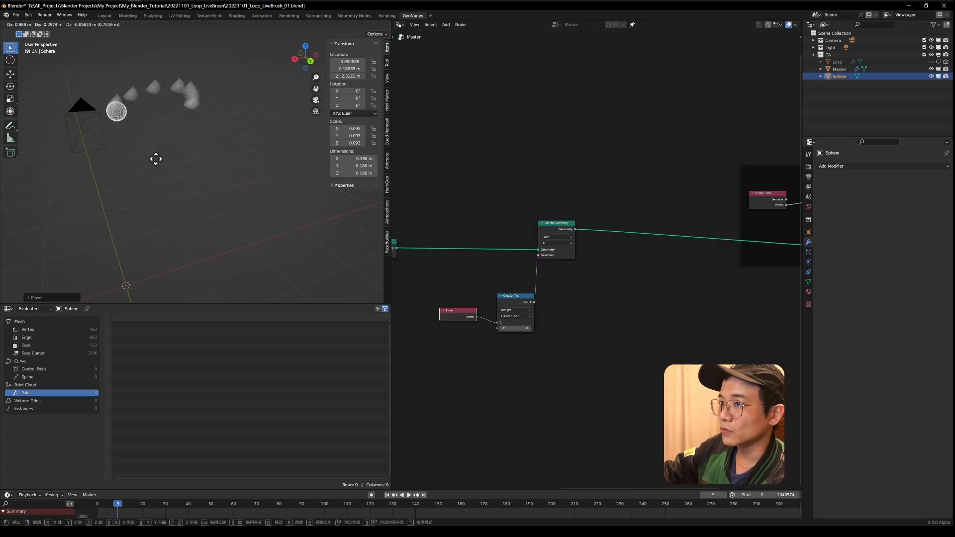
click(186, 178)
middle_drag(181, 232, 153, 192)
key(g)
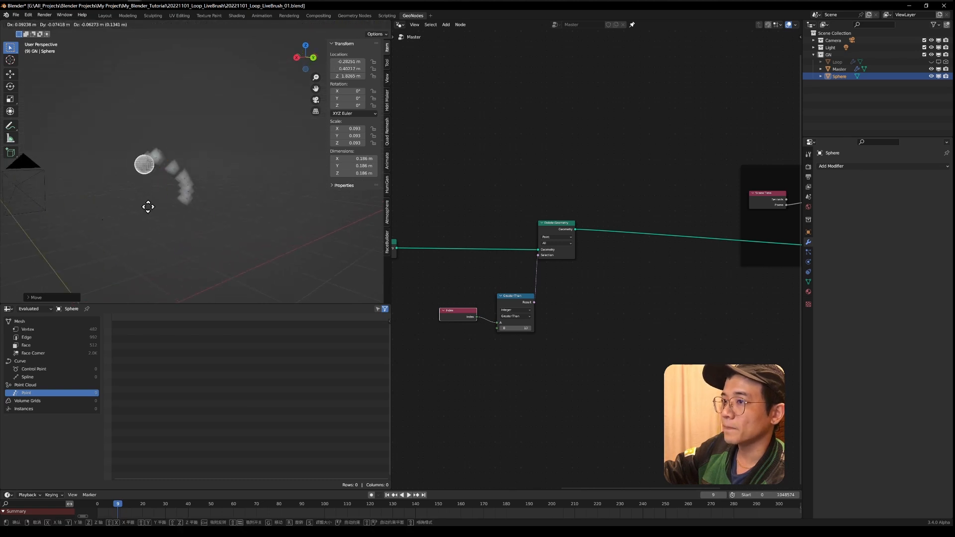
click(203, 64)
scroll(207, 83, down, 6)
middle_drag(208, 83, 242, 174)
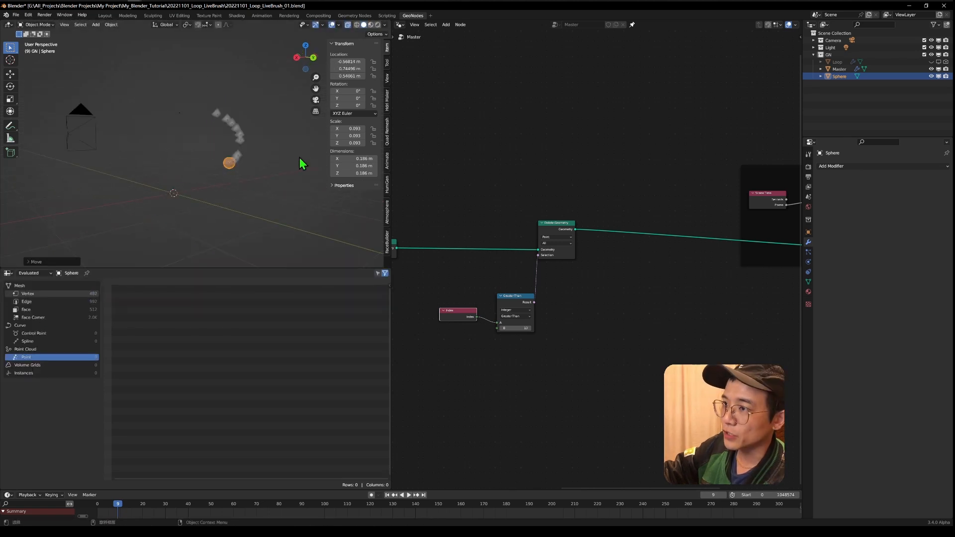
key(g)
click(148, 114)
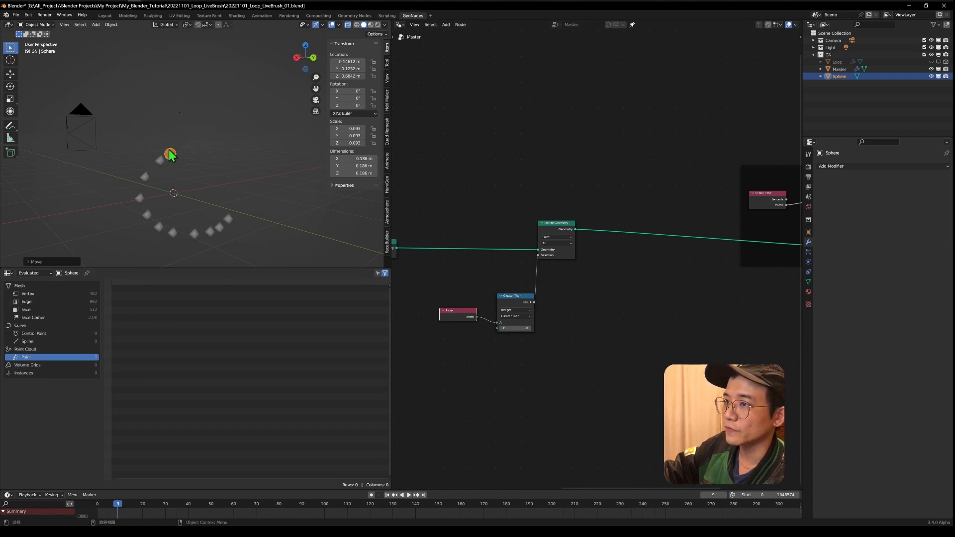
key(g)
click(148, 122)
key(g)
click(179, 145)
- Add a Viewer node and connect Delete Geometry's output and the Greater Than result to its Geometry and Value inputs
middle_drag(667, 254, 567, 260)
scroll(566, 260, down, 10)
scroll(579, 304, up, 7)
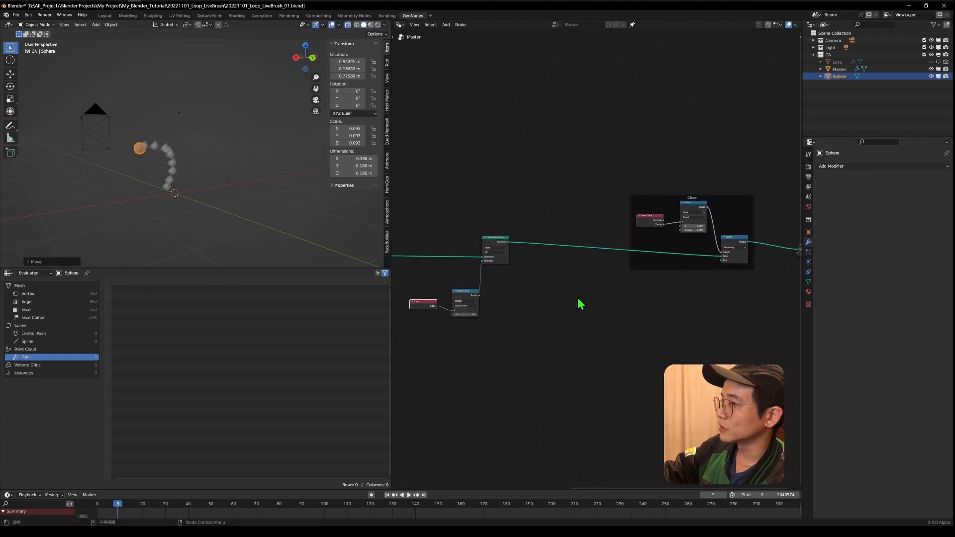
key(shift+a)
text(vie)
key(Return)
click(574, 294)
scroll(497, 278, up, 2)
drag(516, 220, 586, 295)
drag(472, 299, 586, 301)
scroll(621, 299, up, 2)
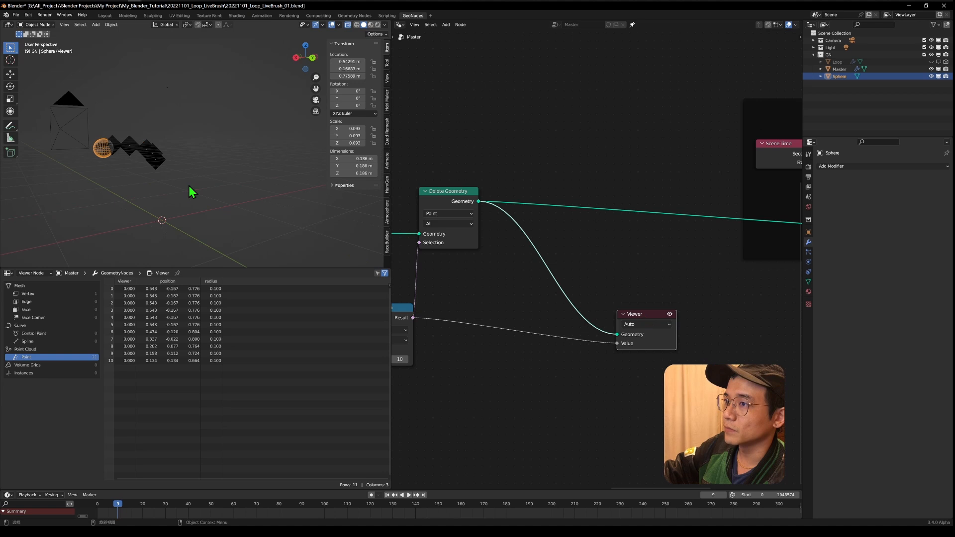
- Move the sphere around freehand and examine how the point rows in the spreadsheet update
middle_drag(189, 186, 196, 193)
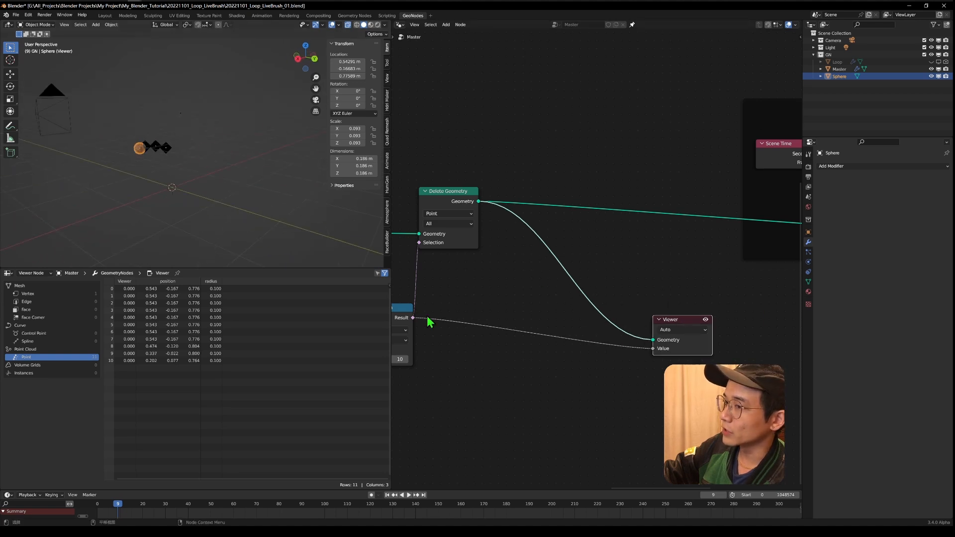
click(141, 148)
key(g)
right_click(110, 190)
click(146, 150)
key(g)
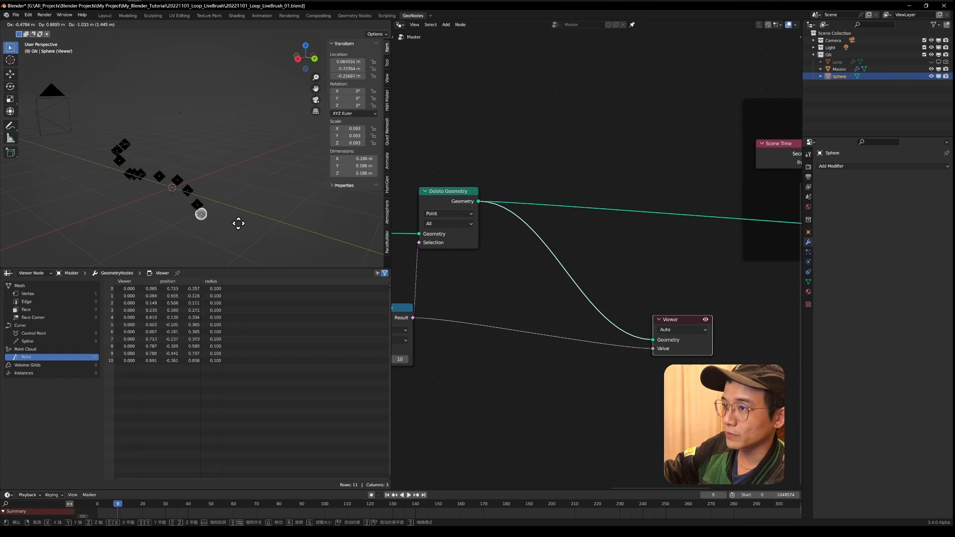
click(224, 166)
key(g)
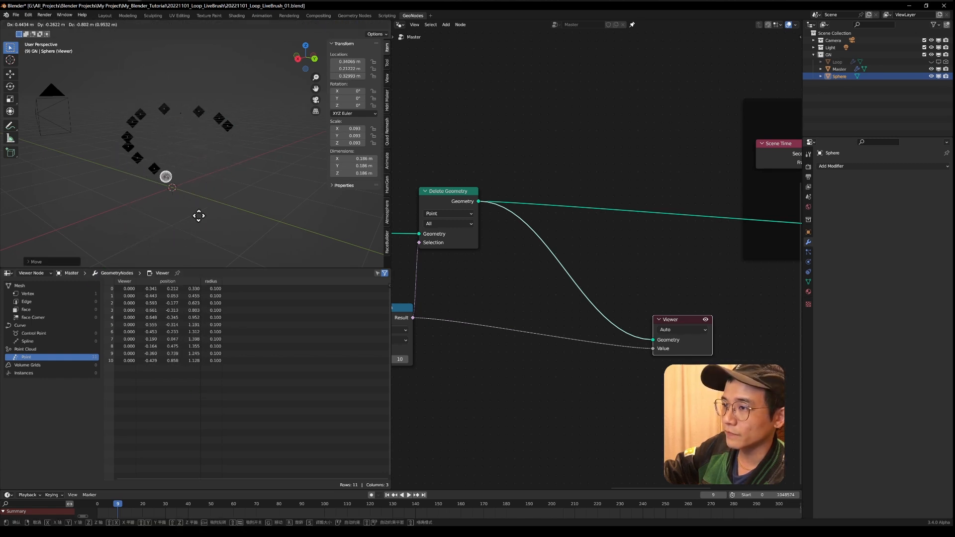
click(201, 160)
middle_drag(207, 158, 225, 159)
scroll(219, 159, up, 3)
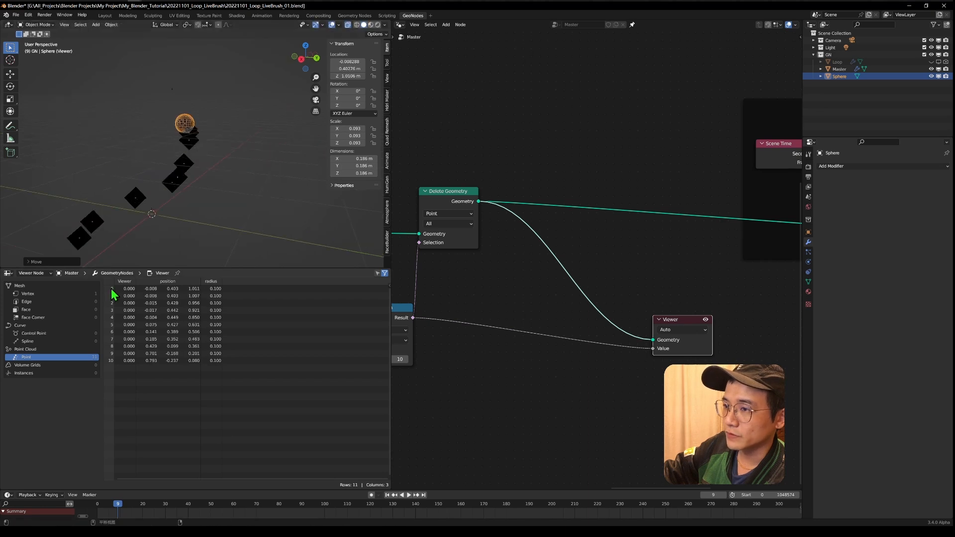
- Change the index comparison to Greater Than or Equal and test it by moving the sphere freehand
middle_drag(414, 340, 558, 314)
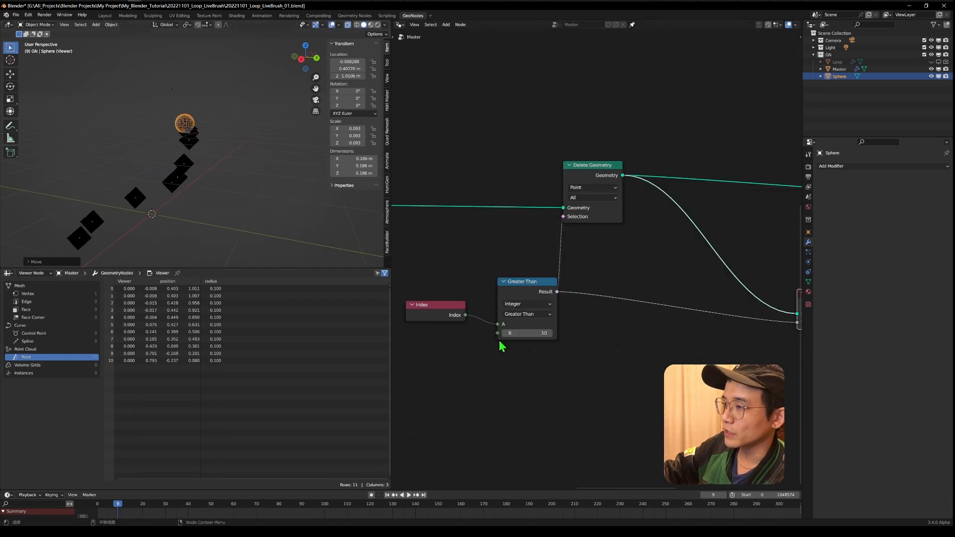
click(527, 314)
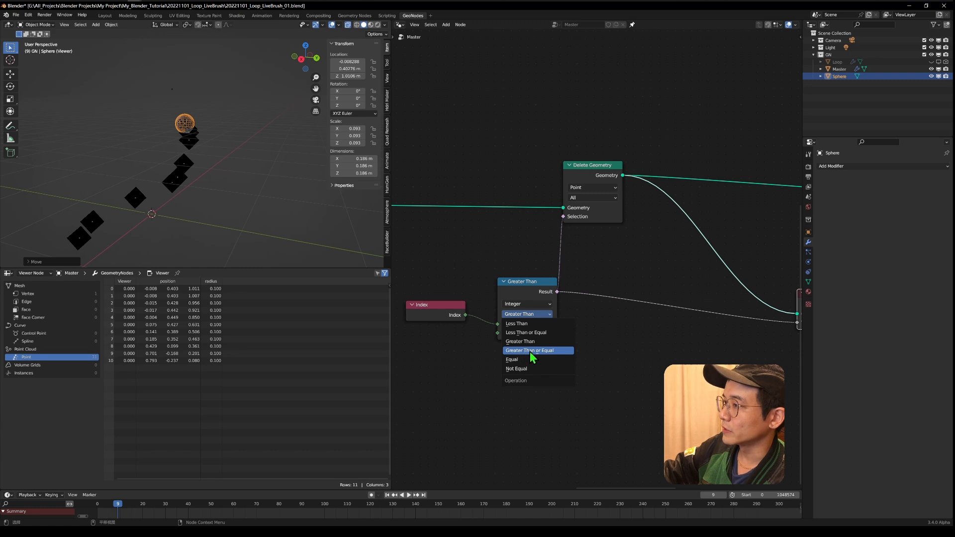
click(549, 351)
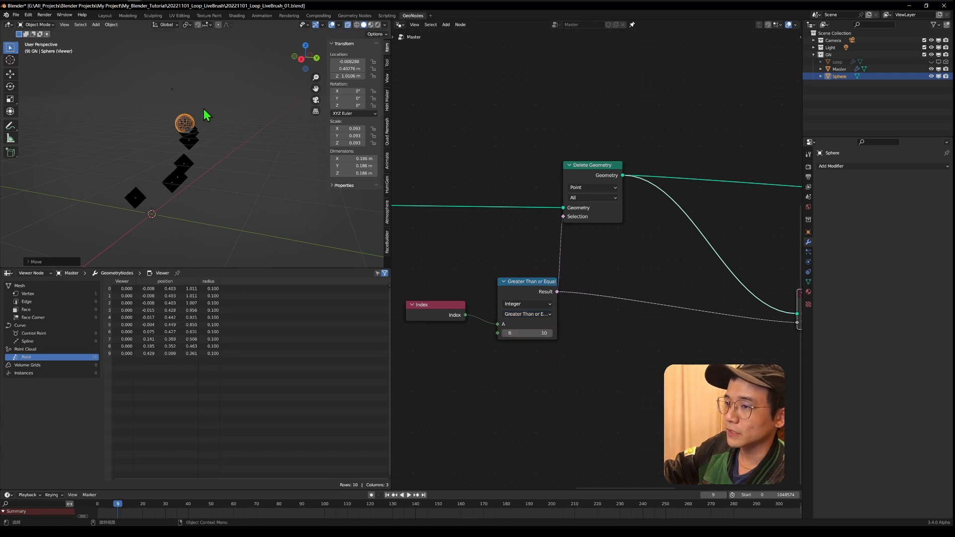
key(g)
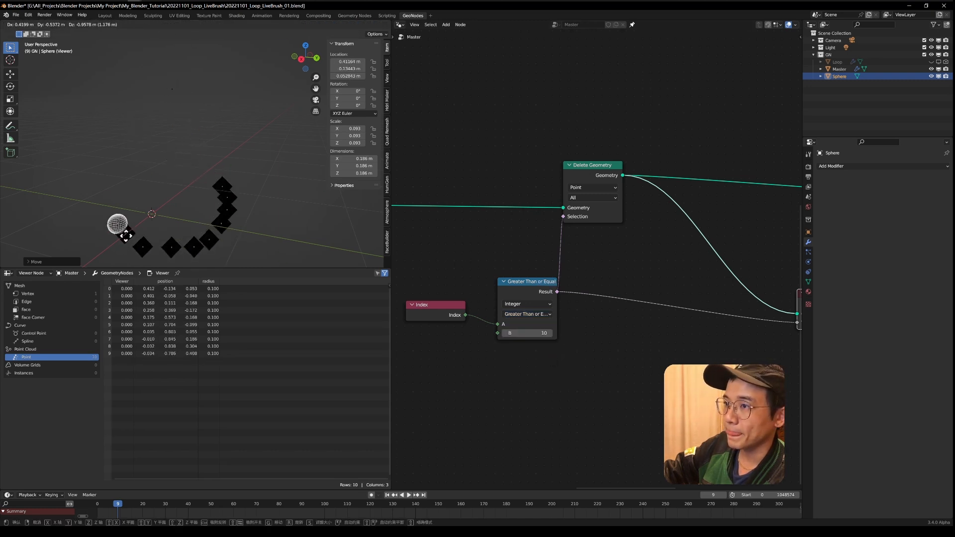
click(242, 165)
scroll(243, 165, down, 3)
- Rearrange the nodes so the comparison and Index nodes are stacked directly beneath Delete Geometry
scroll(629, 287, down, 5)
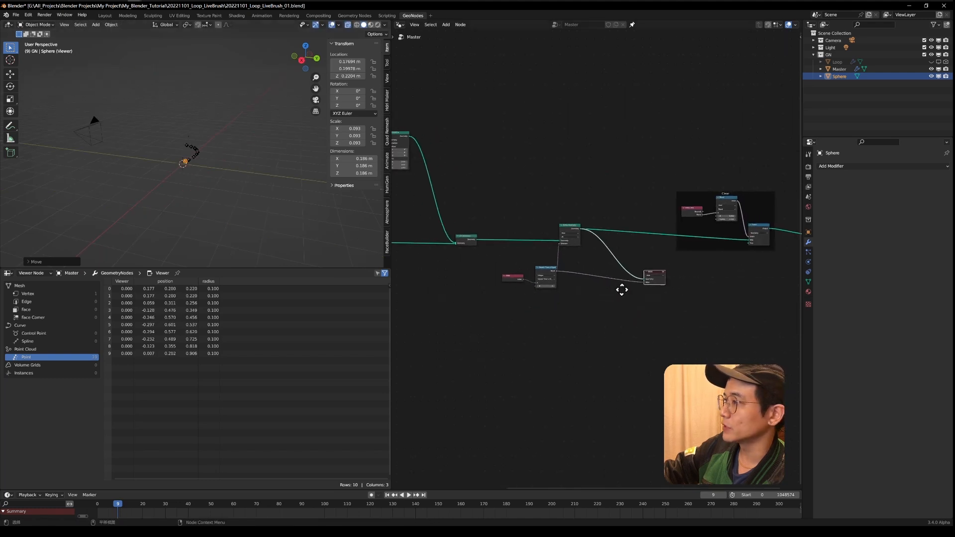
scroll(485, 266, up, 2)
drag(559, 243, 646, 308)
key(g)
click(642, 271)
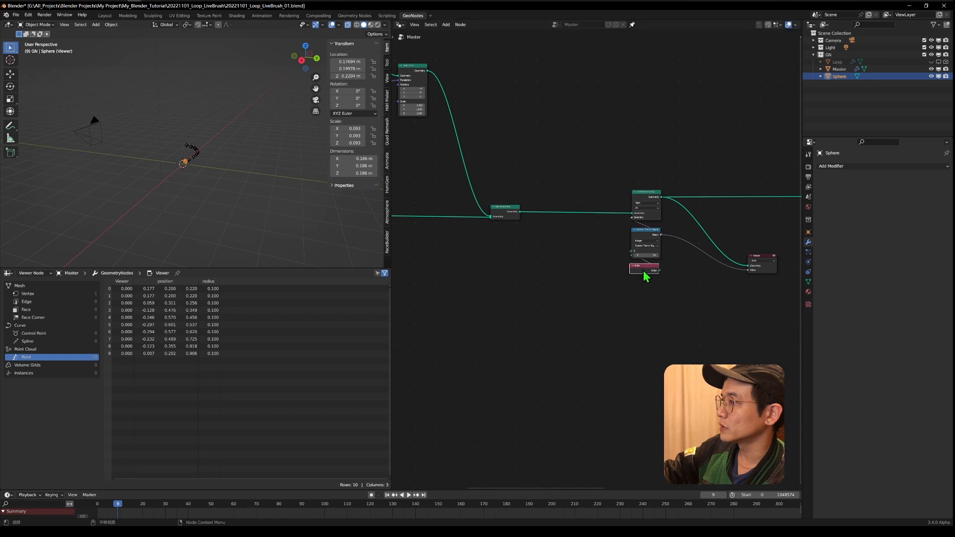
- Enclose the Delete Geometry, comparison and Index nodes in a frame labelled Data Size and place Index beside the comparison node
middle_drag(617, 274, 523, 286)
key(shift+a)
click(535, 127)
text(f)
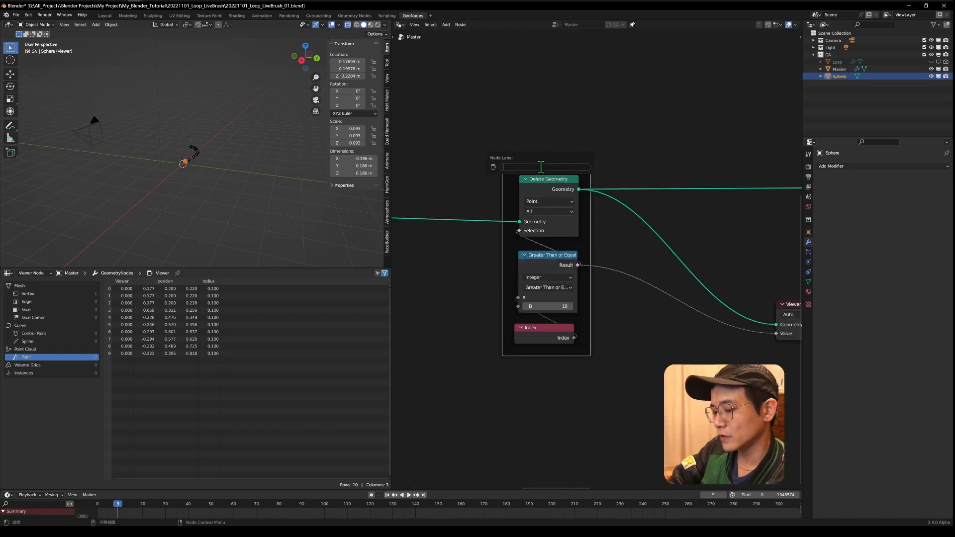
text(Data Size)
key(Return)
drag(547, 358, 464, 314)
- Set the B threshold of the Greater Than or Equal comparison to 30
click(548, 327)
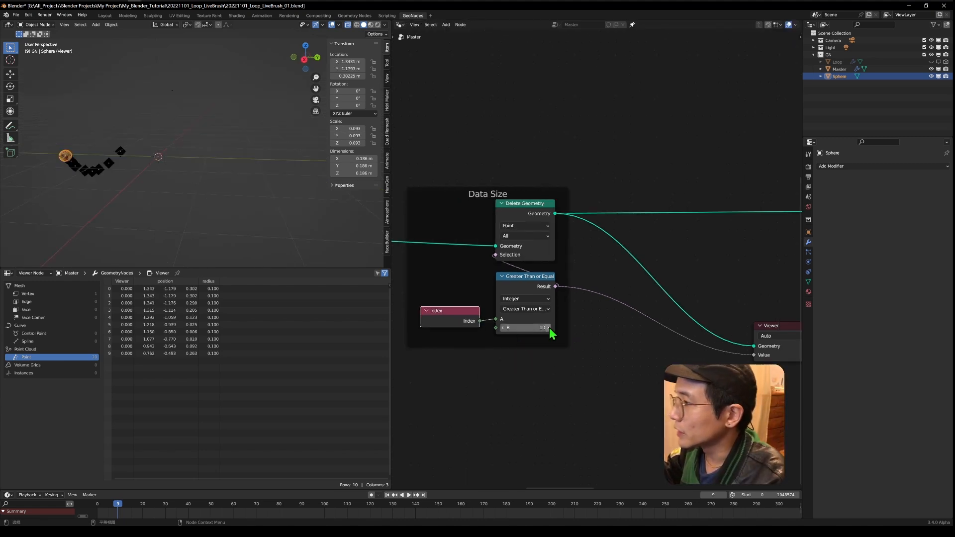
click(536, 326)
text(30)
key(Return)
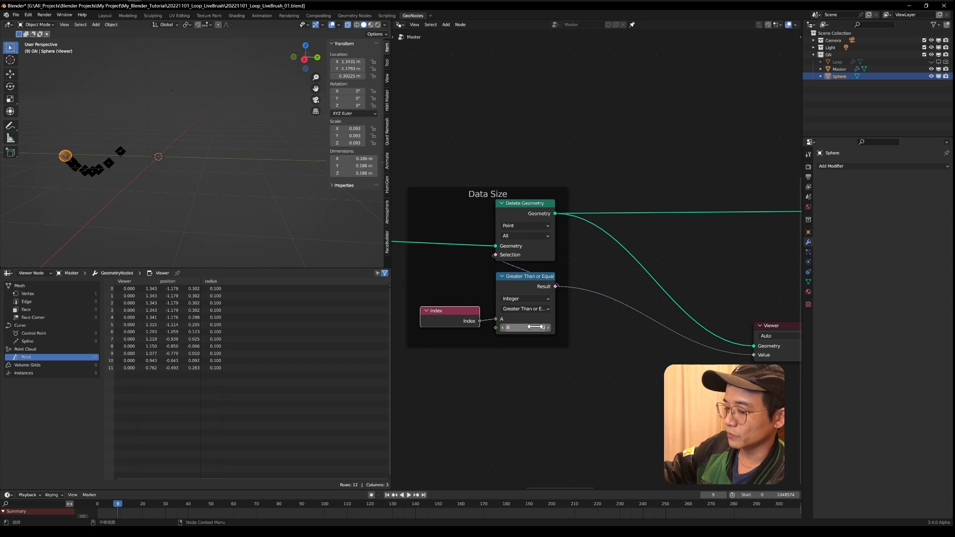
- Move the sphere around freehand to test the longer point trail and save the file
key(g)
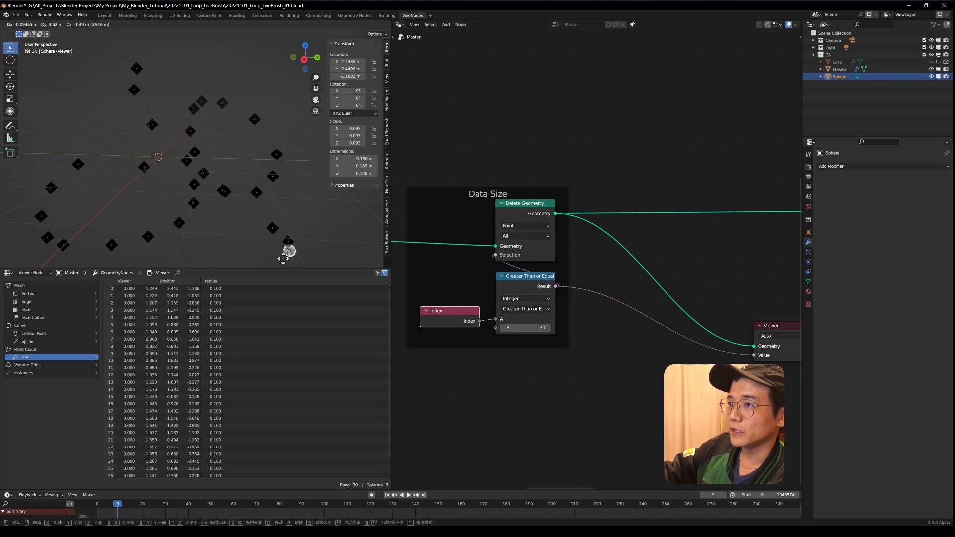
click(242, 77)
scroll(239, 99, down, 5)
middle_drag(234, 102, 163, 107)
middle_drag(247, 124, 209, 128)
key(ctrl+s)
- Deactivate the Viewer node connected to the Data Size frame
scroll(683, 230, down, 4)
middle_drag(681, 229, 580, 178)
drag(625, 269, 646, 333)
scroll(627, 293, down, 4)
middle_drag(617, 274, 532, 261)
scroll(585, 253, down, 1)
middle_drag(634, 251, 547, 263)
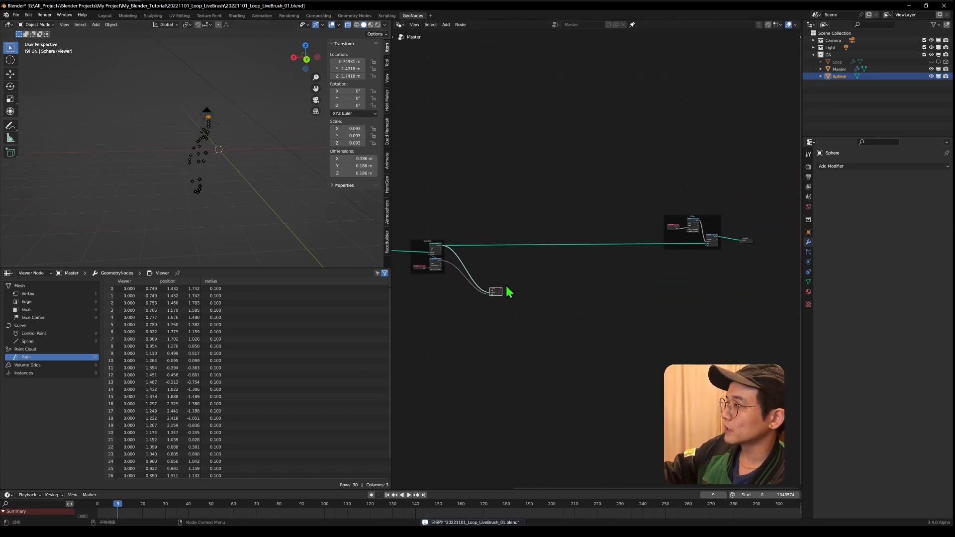
scroll(502, 296, up, 10)
middle_drag(412, 320, 560, 286)
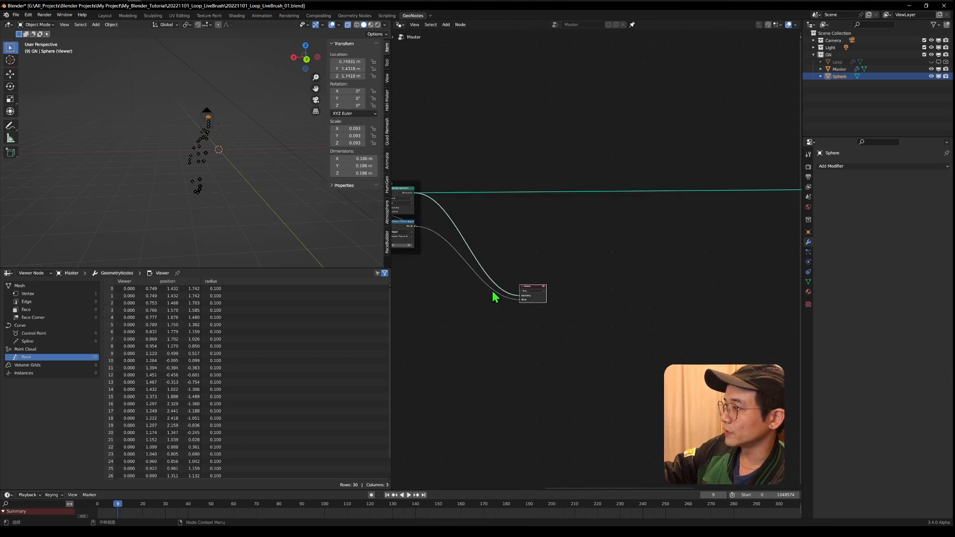
scroll(492, 293, up, 3)
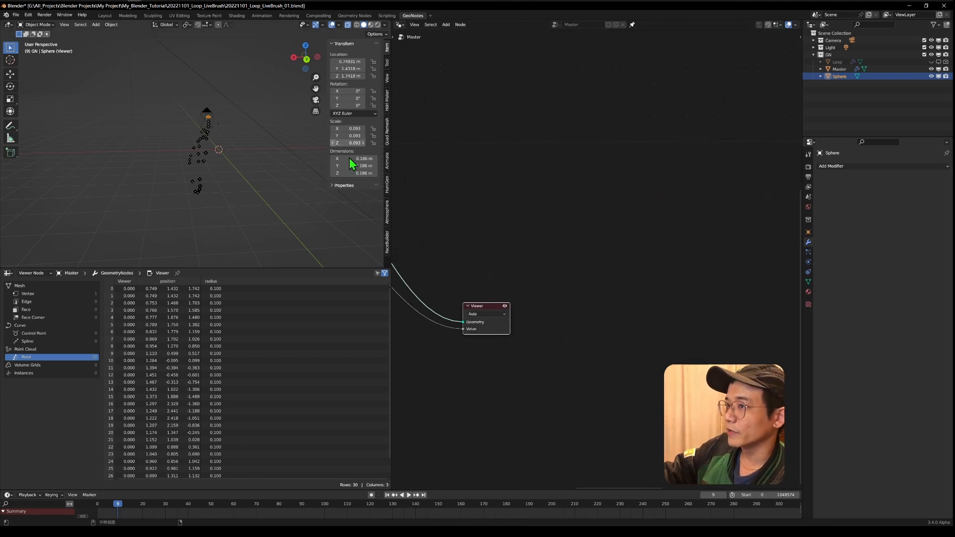
scroll(682, 200, down, 5)
middle_drag(681, 200, 515, 262)
scroll(661, 283, down, 2)
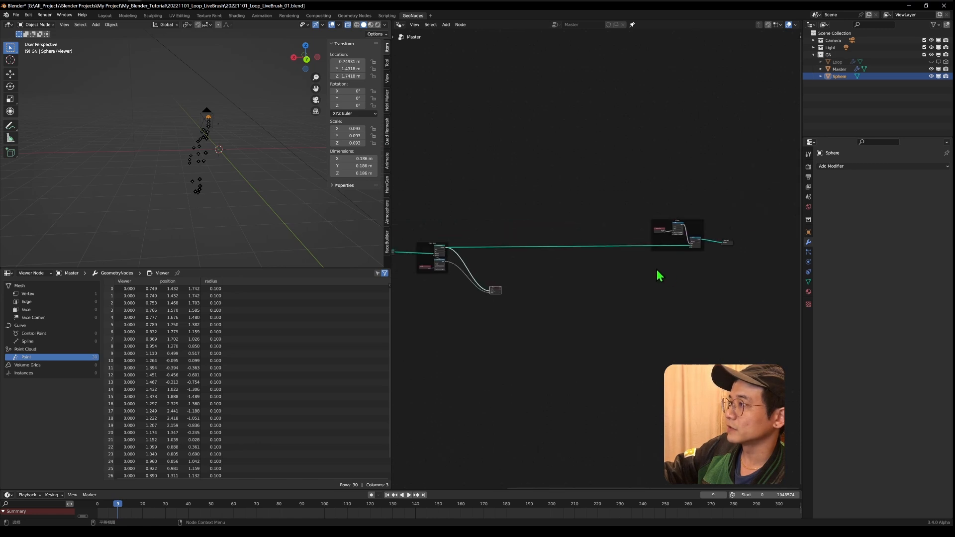
scroll(478, 261, up, 5)
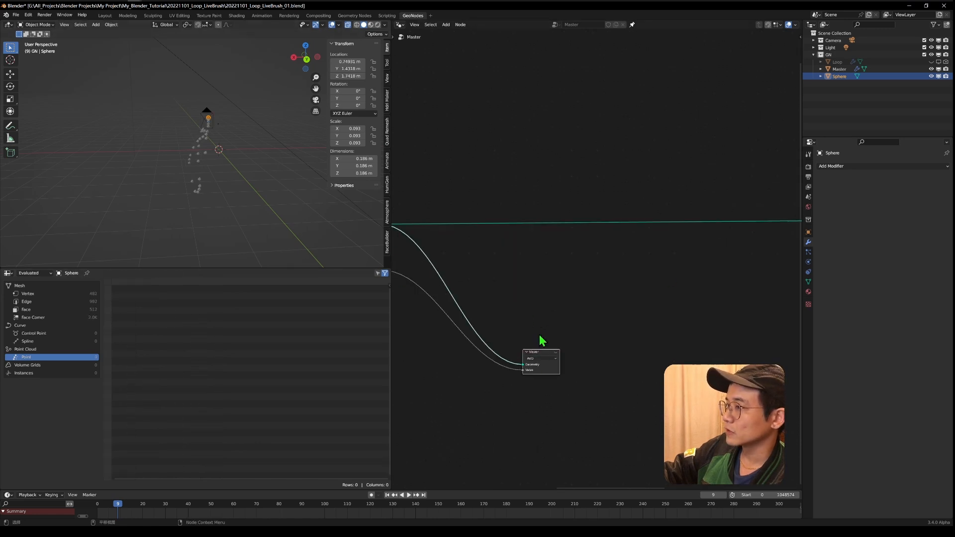
- Place the Viewer node farther below the main geometry link and move the sphere freehand to redraw the trail
middle_drag(516, 305, 719, 342)
scroll(601, 286, down, 2)
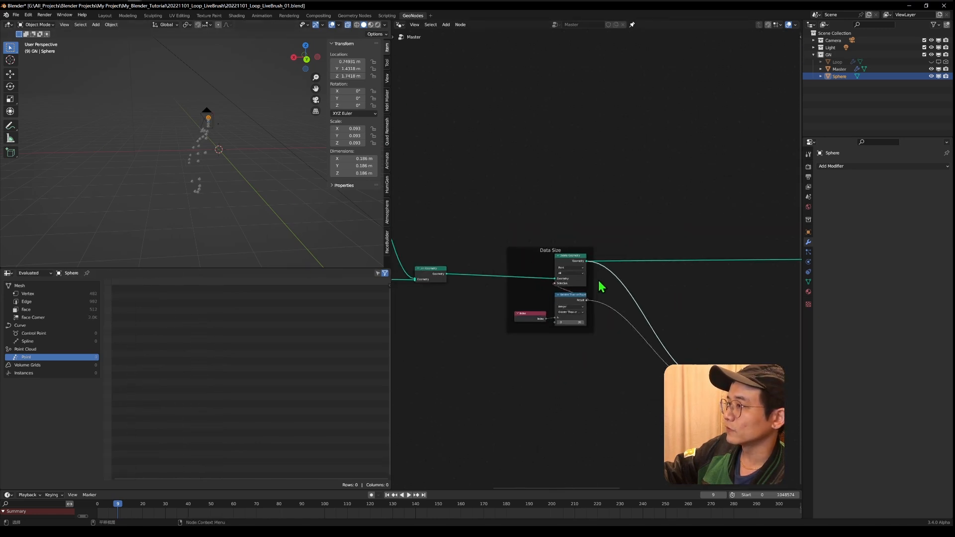
middle_drag(650, 300, 515, 302)
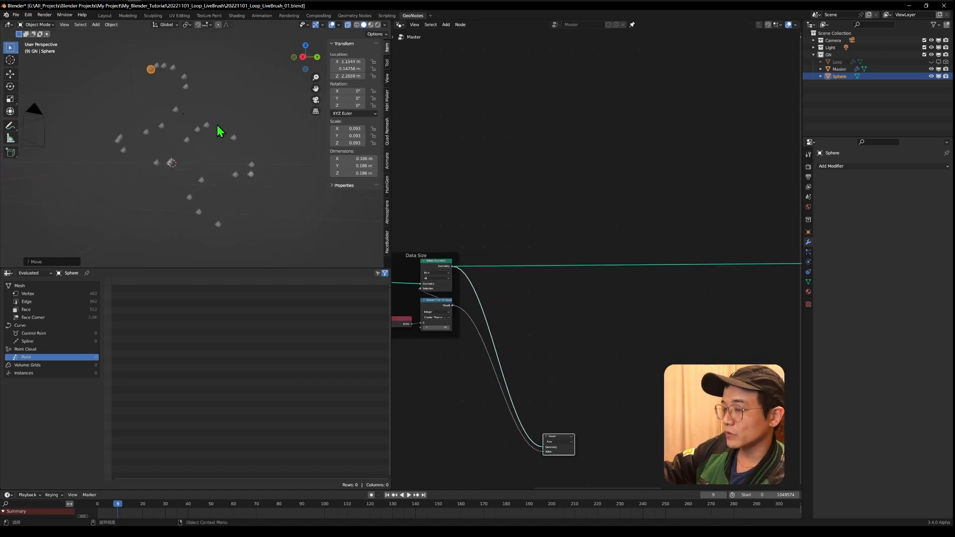
key(g)
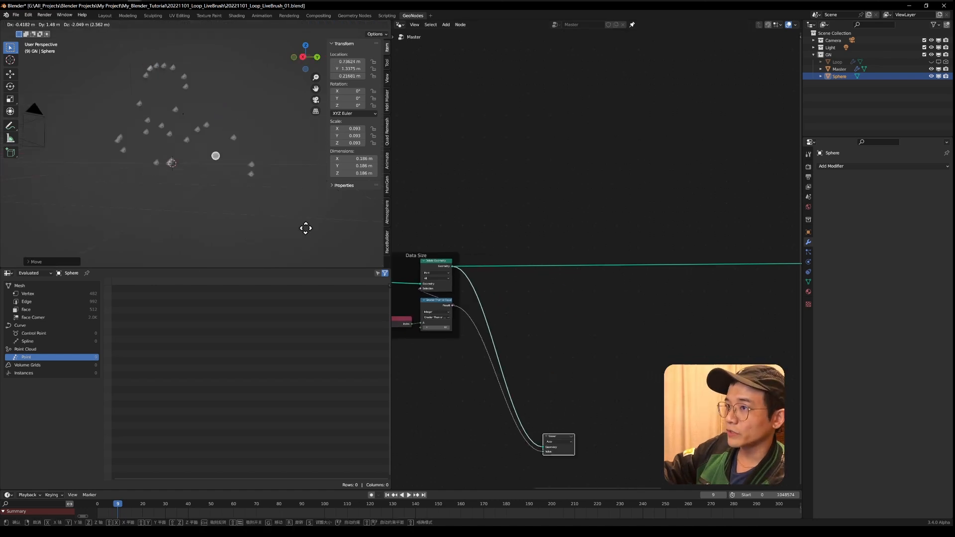
click(279, 242)
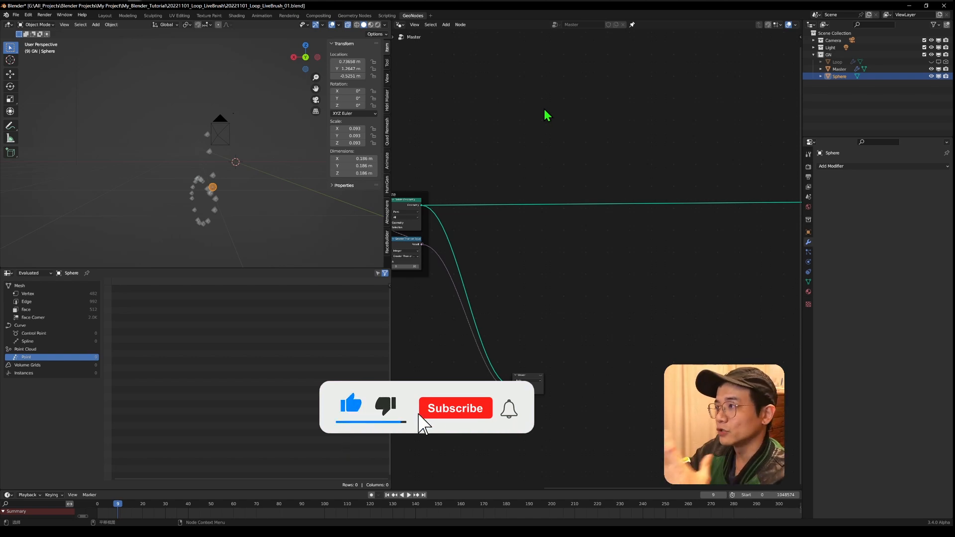
- Insert a Store Named Attribute node on the geometry link after the Data Size frame
key(shift+a)
text(store)
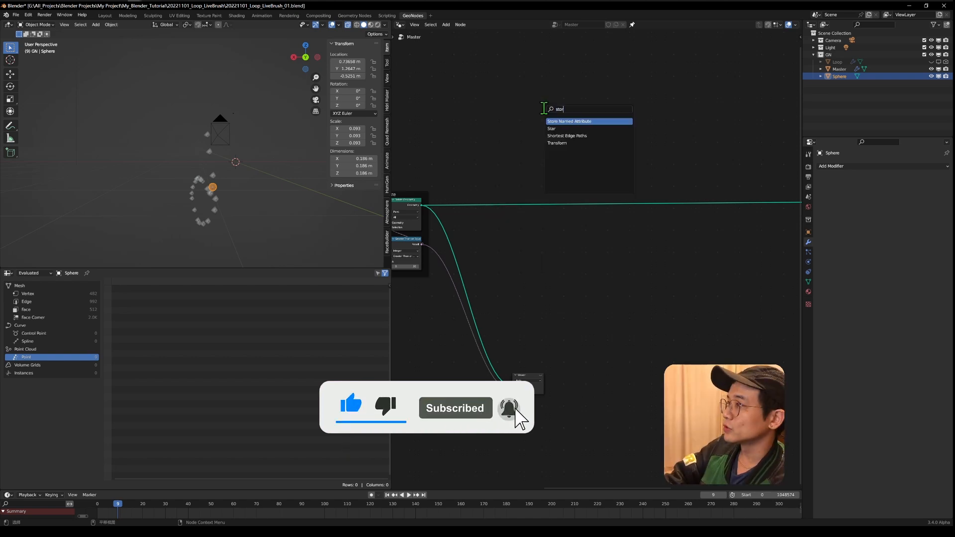
key(Return)
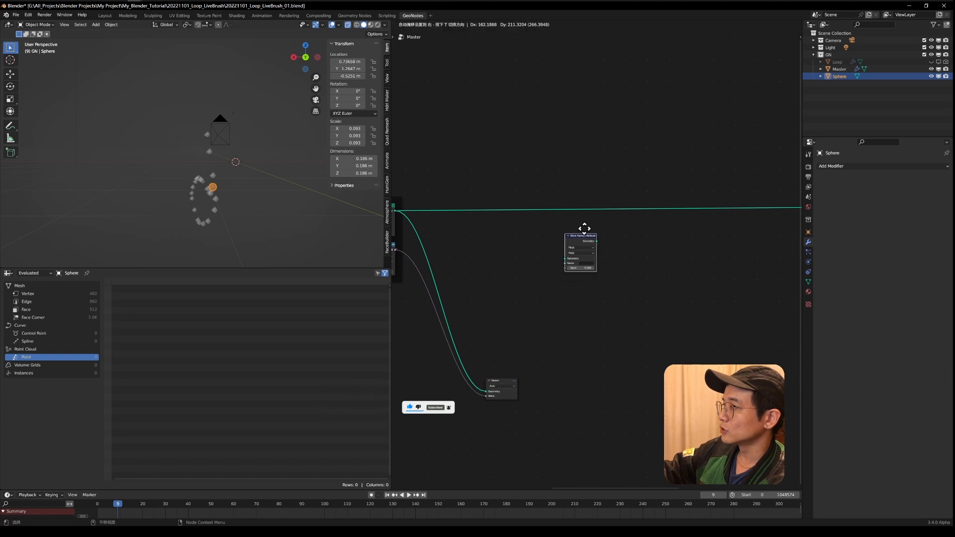
click(592, 215)
- Name the stored attribute PointP and set its data type to Vector on the Point domain
scroll(593, 215, up, 5)
click(635, 238)
text(PointP)
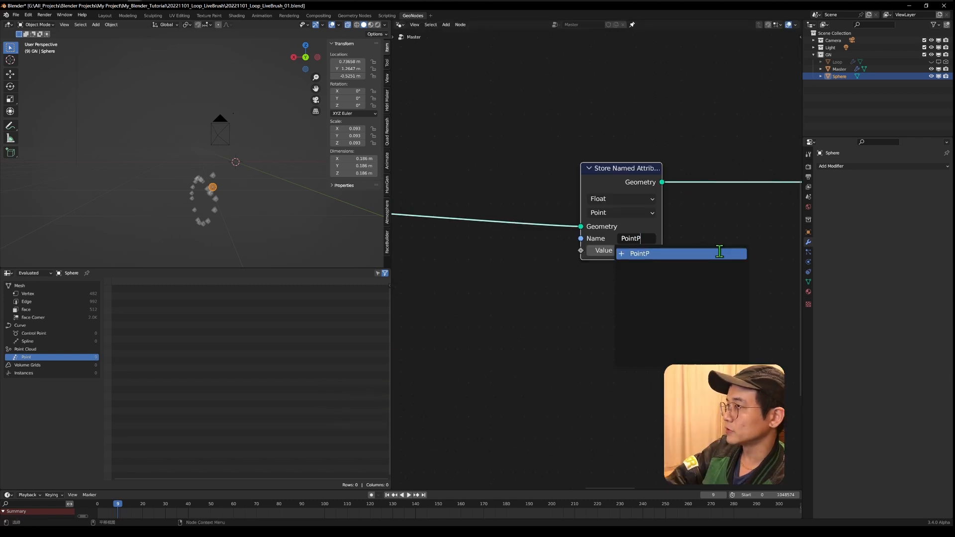
click(721, 255)
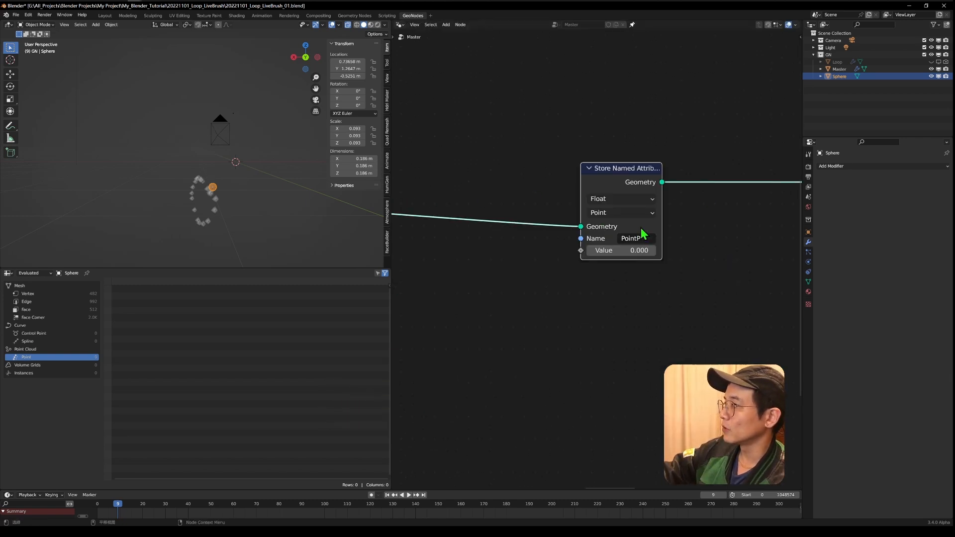
middle_drag(631, 177, 616, 165)
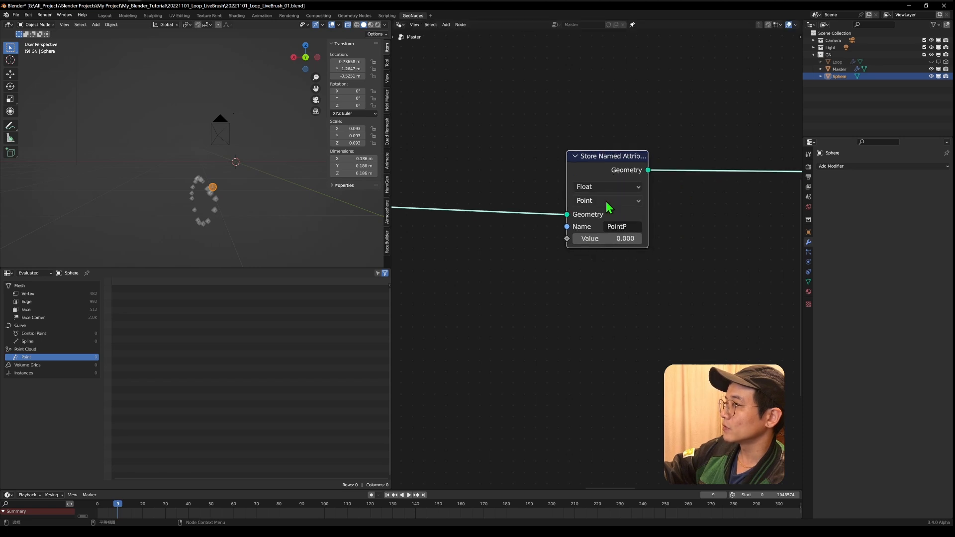
click(606, 201)
click(605, 187)
click(600, 224)
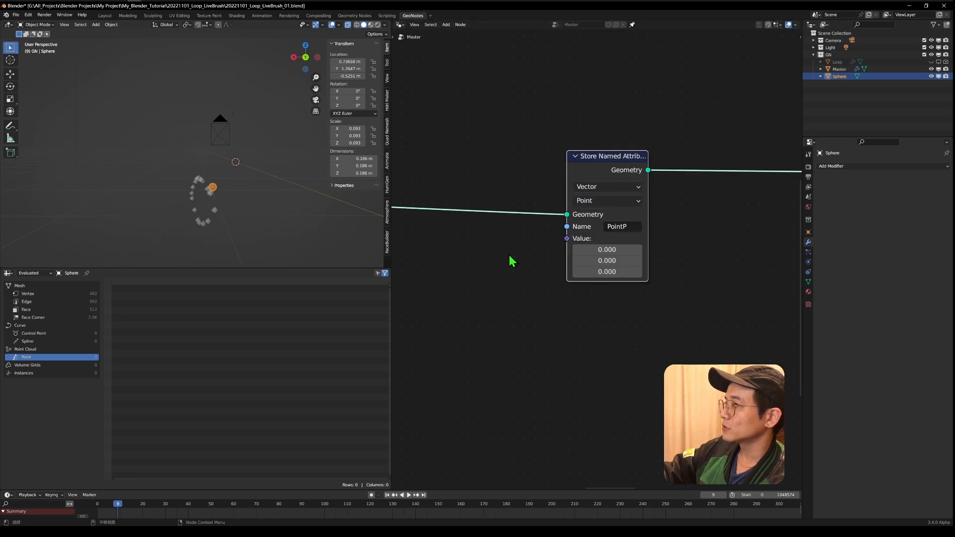
- Add a Position node and connect it to the Value input of the Store Named Attribute node
scroll(515, 257, down, 2)
middle_drag(515, 257, 604, 247)
key(shift+a)
text(spos)
click(588, 259)
click(592, 254)
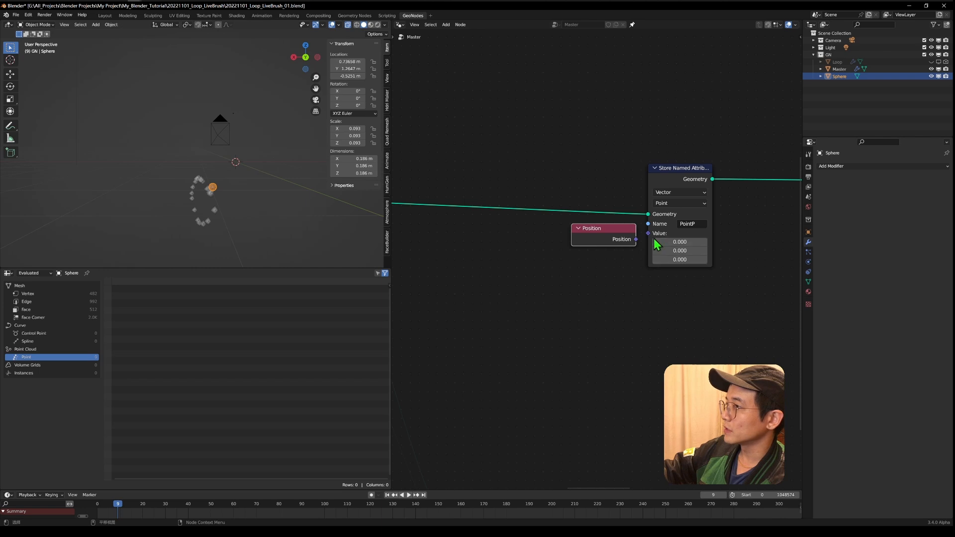
drag(636, 239, 644, 239)
middle_drag(645, 242, 560, 270)
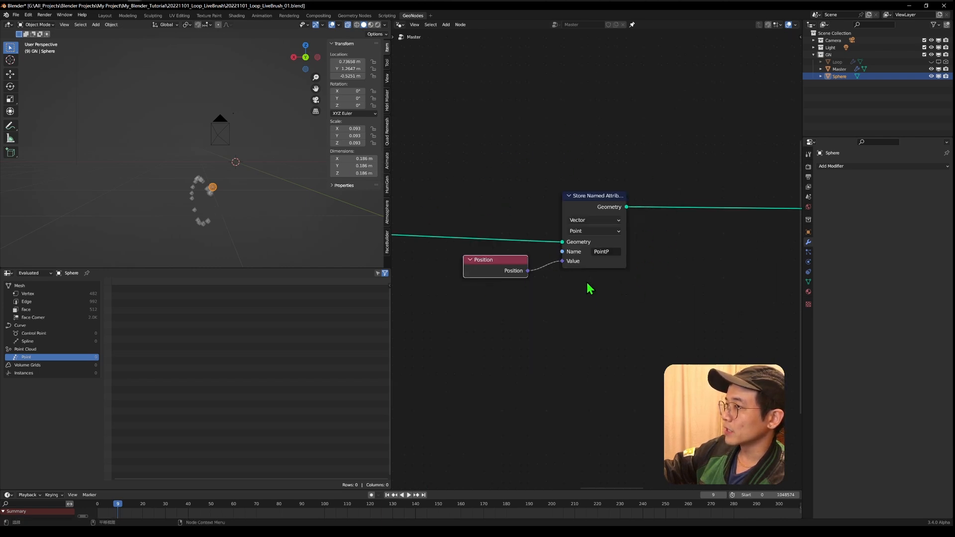
- Enlarge the 3D viewport over the spreadsheet and the Outliner over the properties area
scroll(545, 234, down, 6)
middle_drag(545, 234, 595, 288)
scroll(311, 237, up, 4)
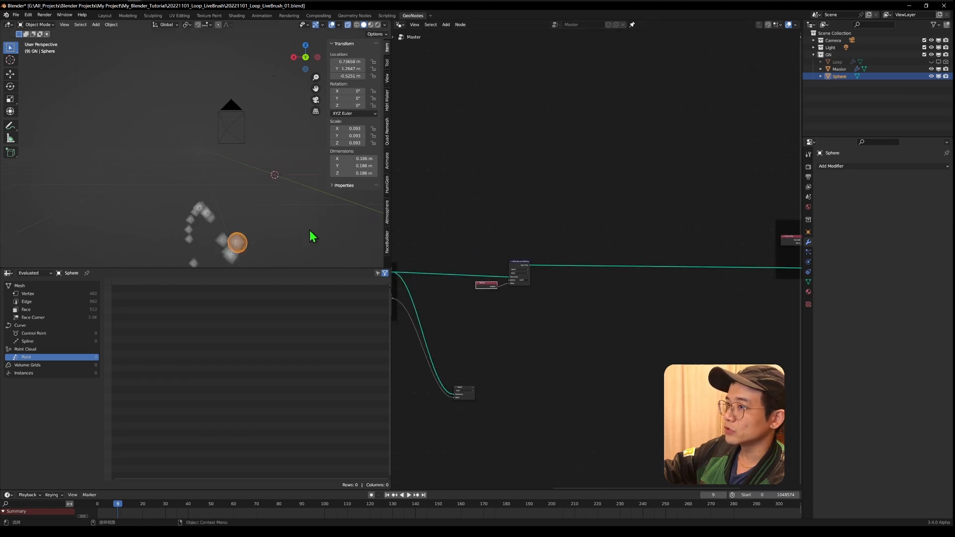
drag(318, 267, 318, 328)
middle_drag(298, 279, 279, 232)
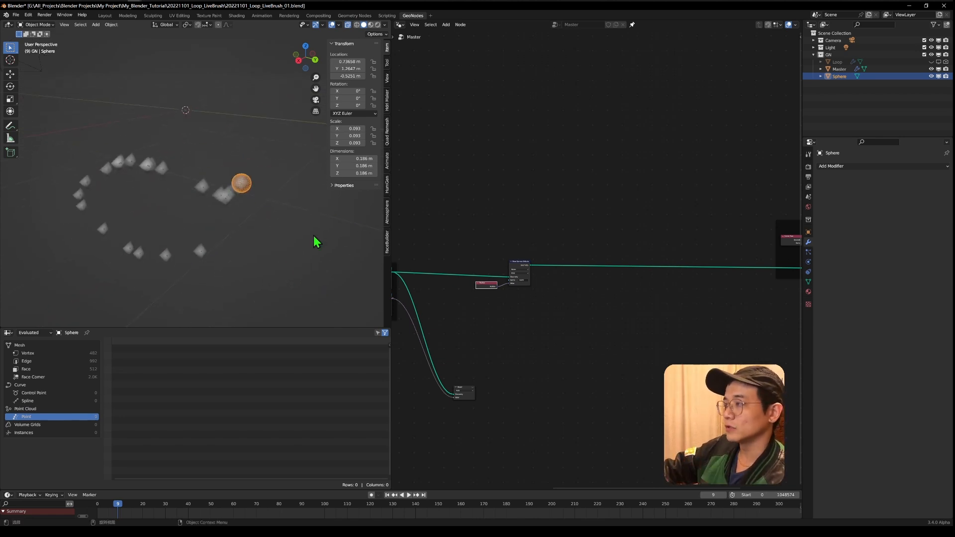
drag(904, 137, 905, 180)
- Add a mesh plane to the scene and rename it ShowCurve
key(shift+a)
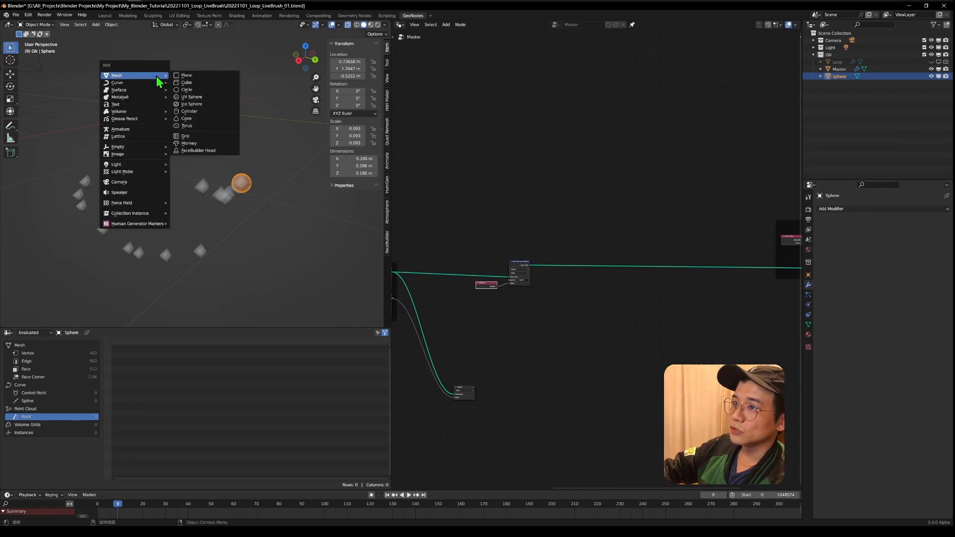
click(188, 78)
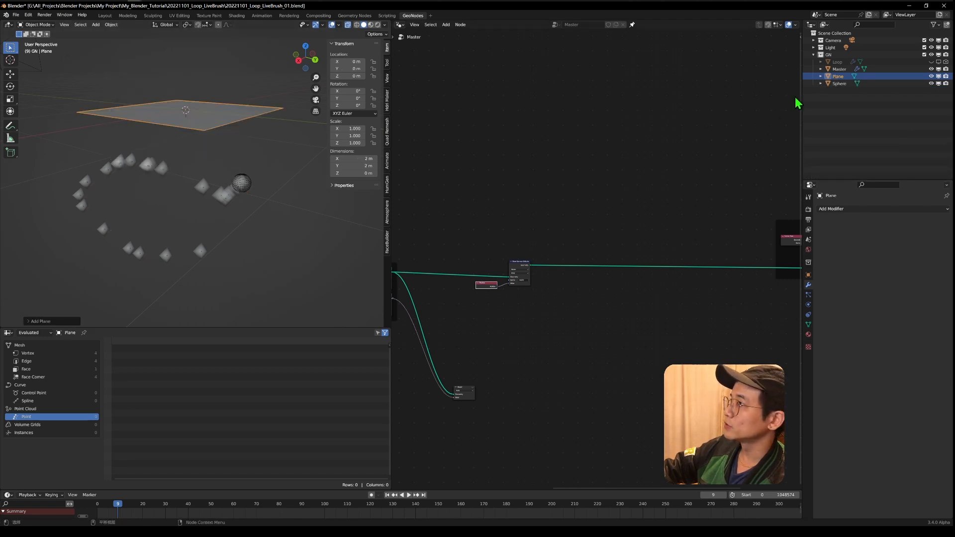
double_click(876, 76)
text(Show)
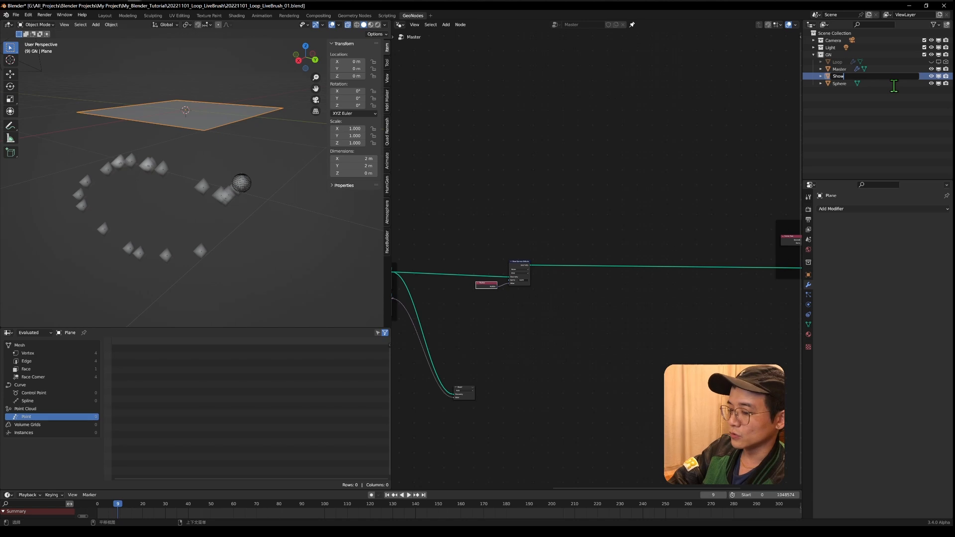
text(Curve)
key(Return)
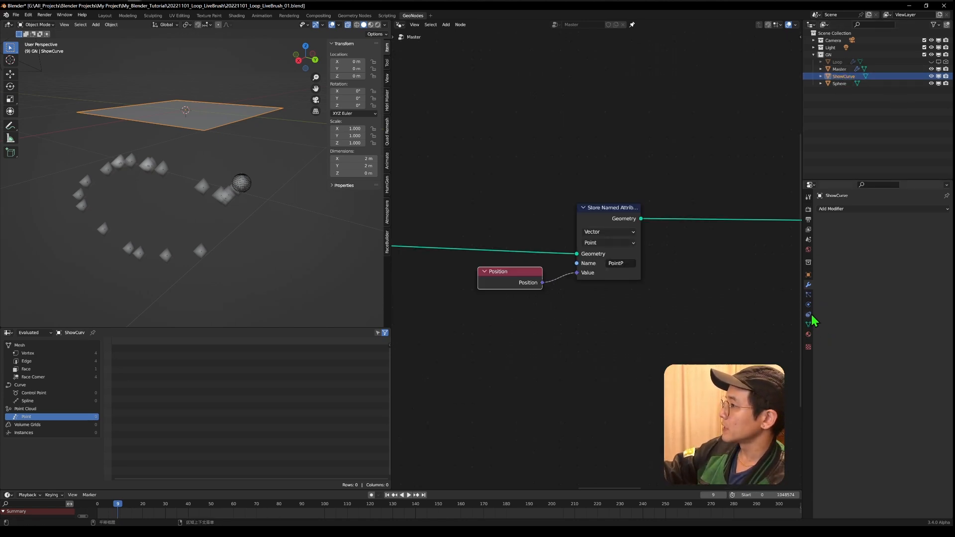
- Add a Geometry Nodes modifier to the plane with a new node group named ShowCurve
click(852, 214)
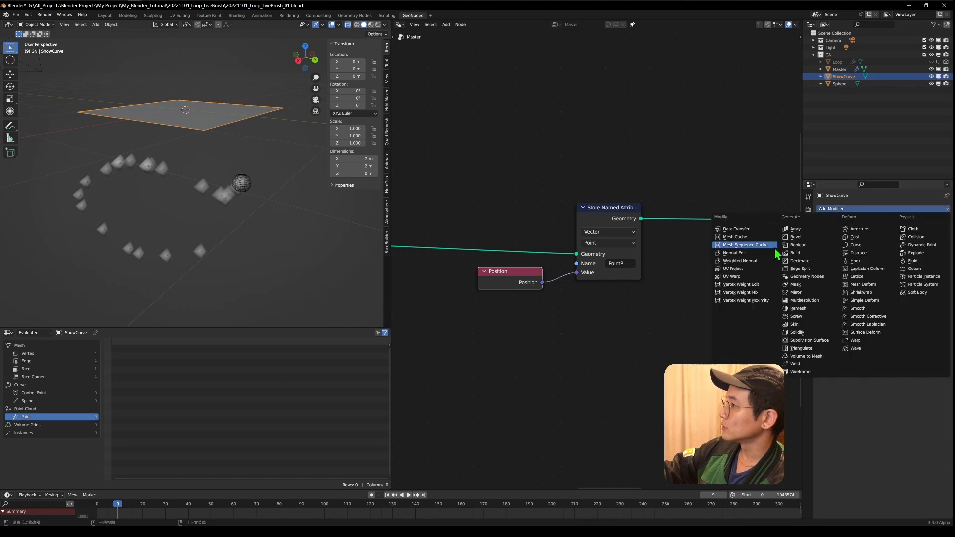
click(752, 269)
click(888, 231)
text(ShowCurve)
click(907, 254)
- Split the node editor horizontally, show and pin the ShowCurve node tree in the lower area, and give the Master tree more height
drag(799, 23, 729, 180)
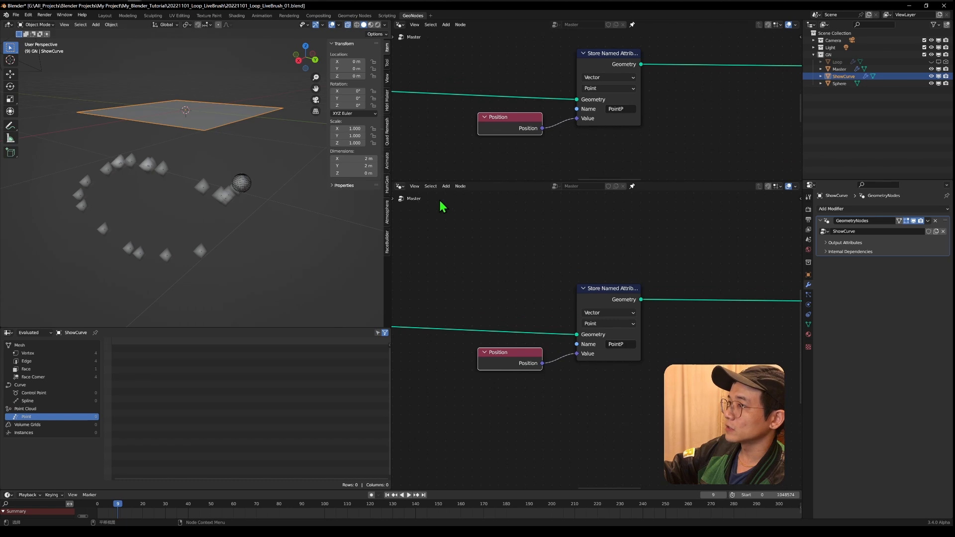
click(401, 187)
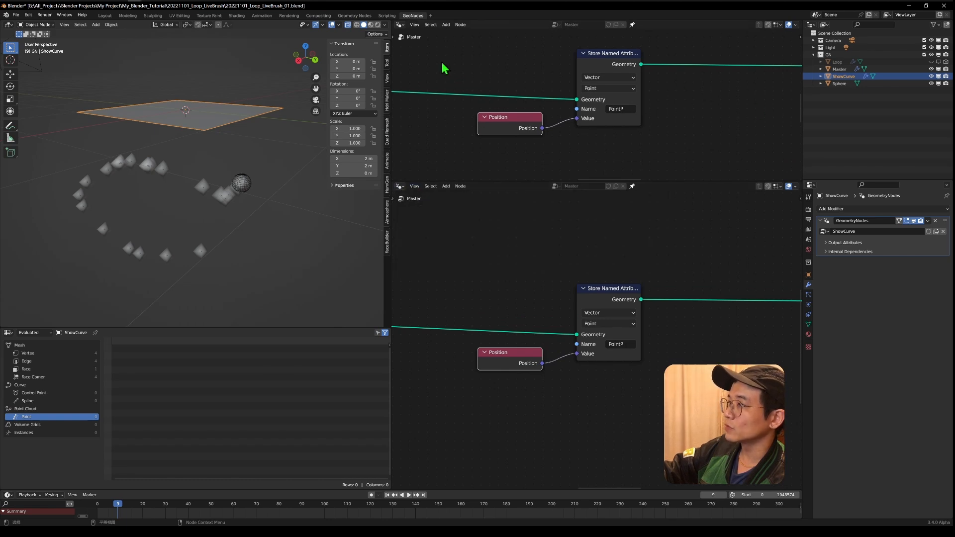
click(403, 184)
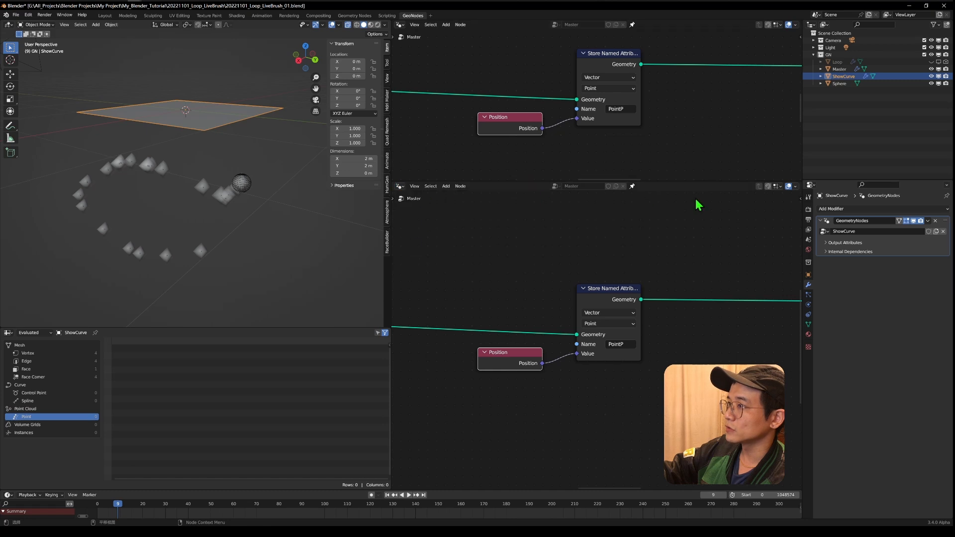
middle_drag(661, 224, 566, 389)
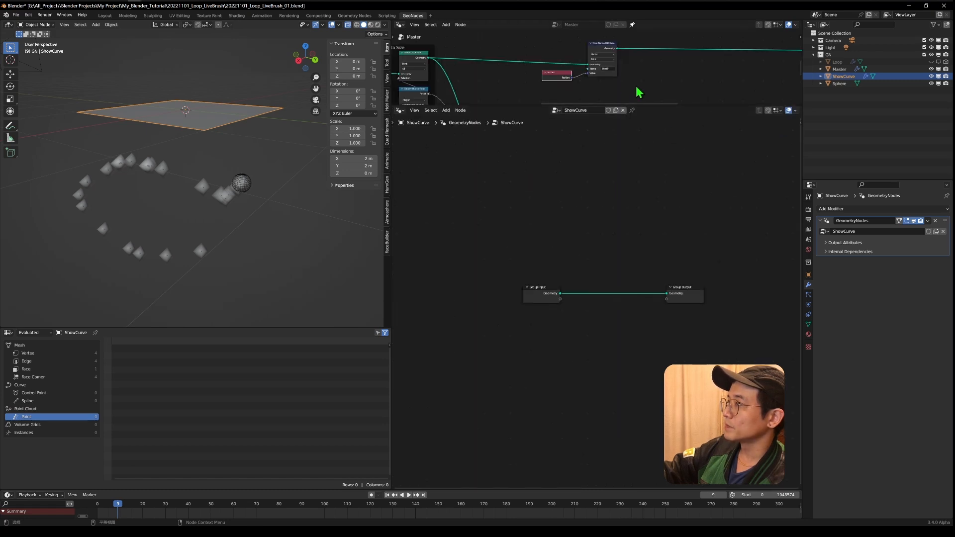
click(632, 110)
key(Home)
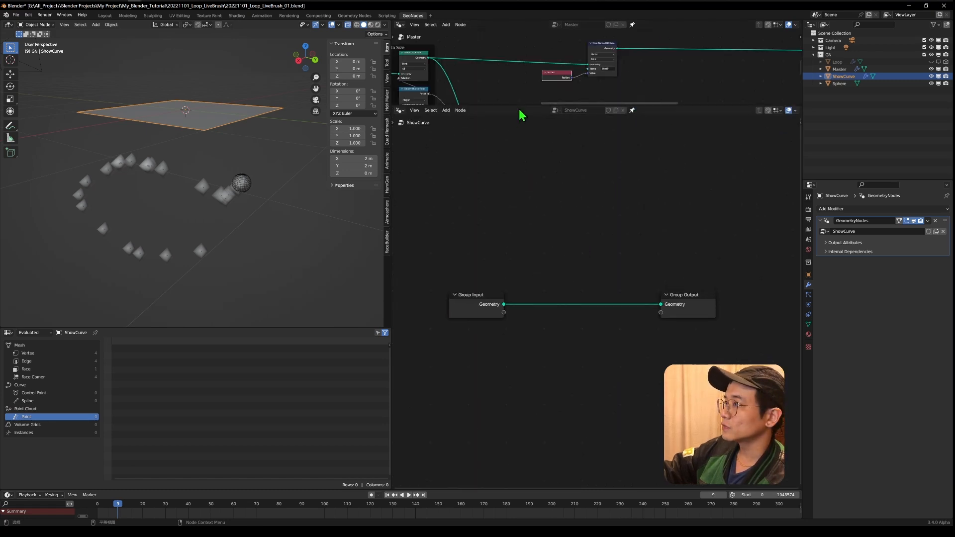
drag(528, 104, 524, 151)
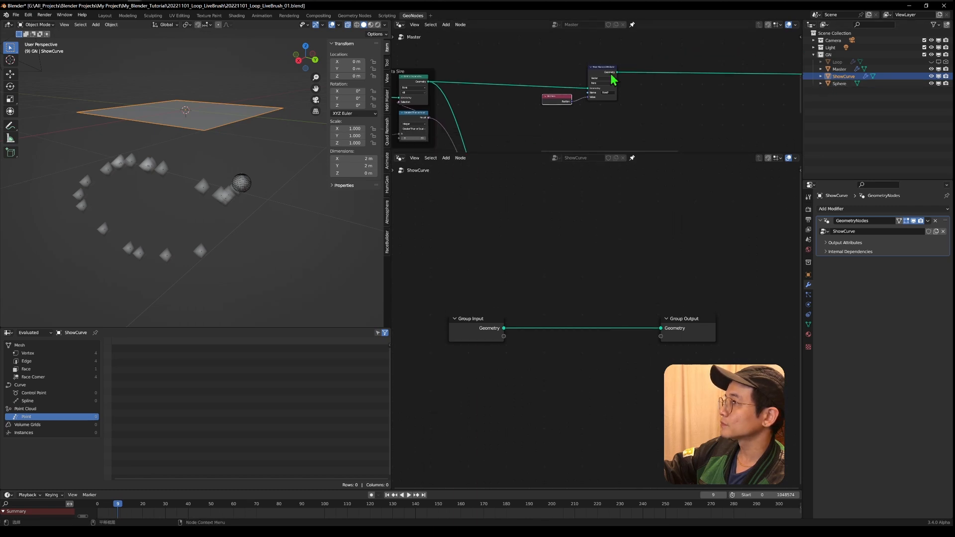
scroll(605, 81, up, 2)
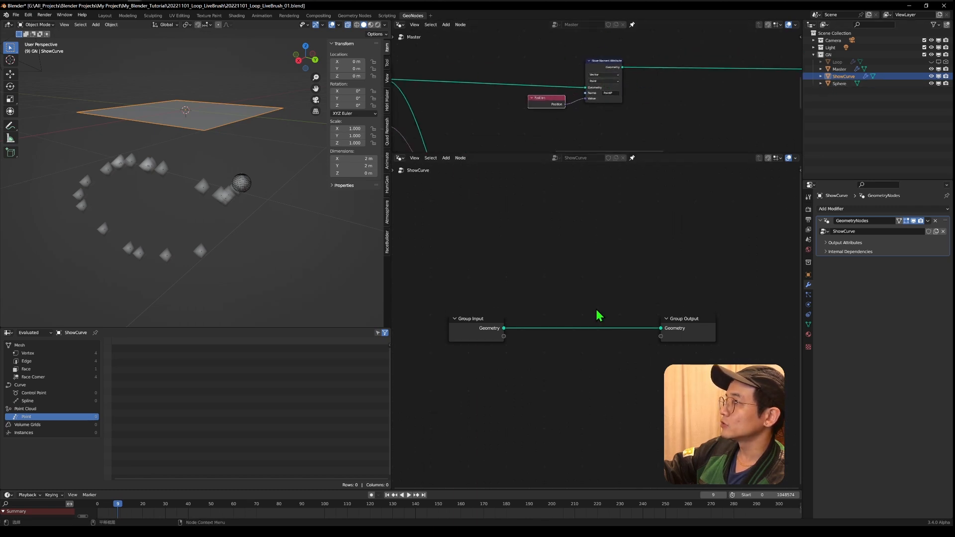
- Add a Named Attribute node to the ShowCurve tree and move it closer beneath the Group Input node
scroll(591, 299, down, 3)
key(shift+a)
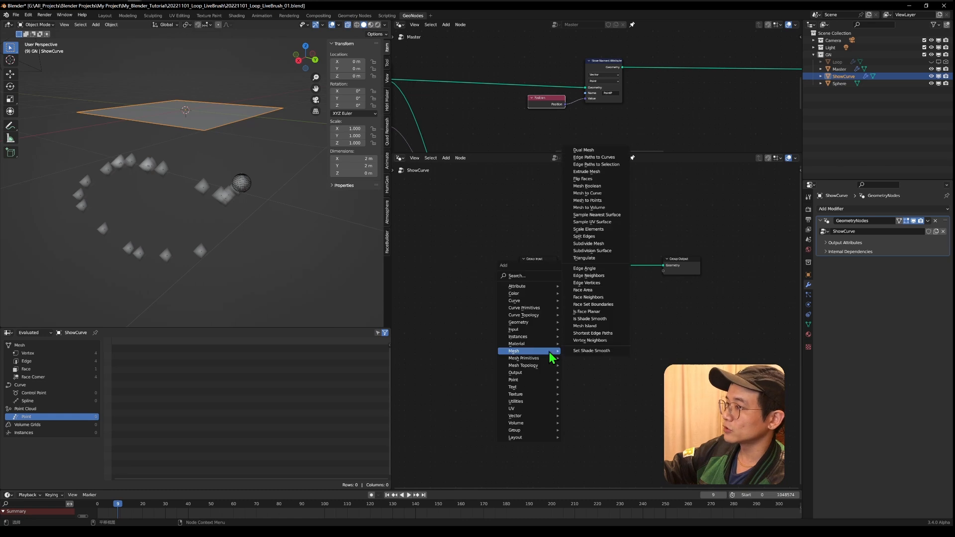
click(549, 278)
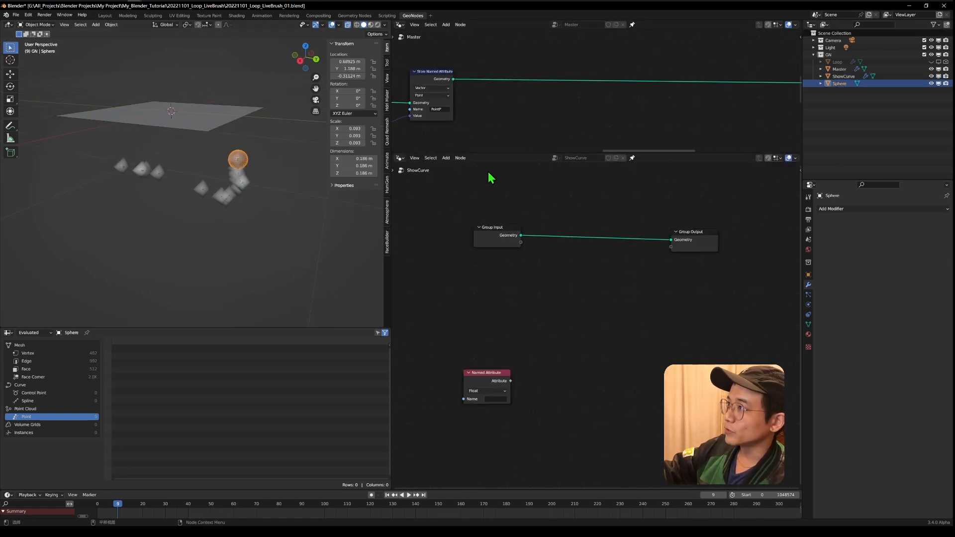
middle_drag(517, 305, 617, 283)
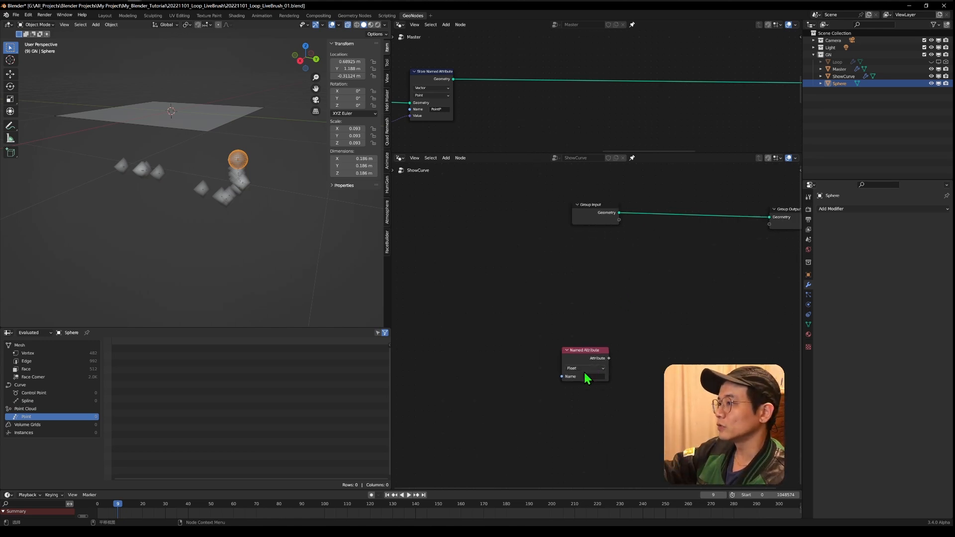
drag(592, 375, 607, 304)
click(603, 299)
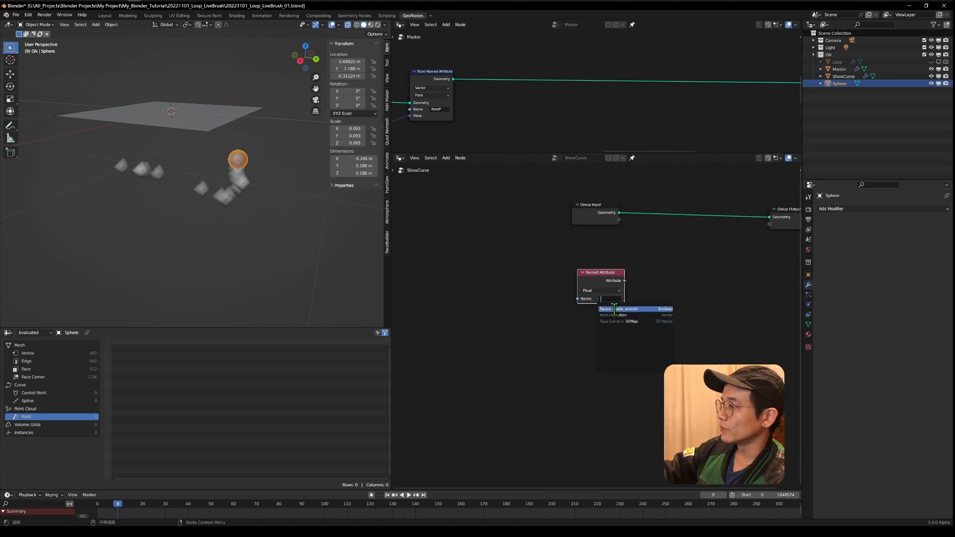
key(ctrl+z)
- Bring the Master object into the ShowCurve tree as an Object Info node and set its transform space to Relative
drag(839, 68, 574, 271)
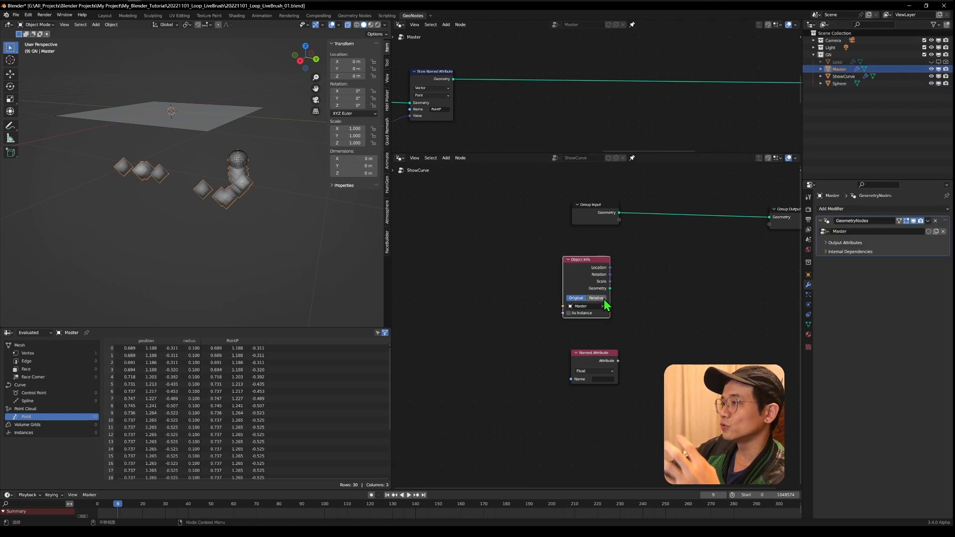
click(600, 299)
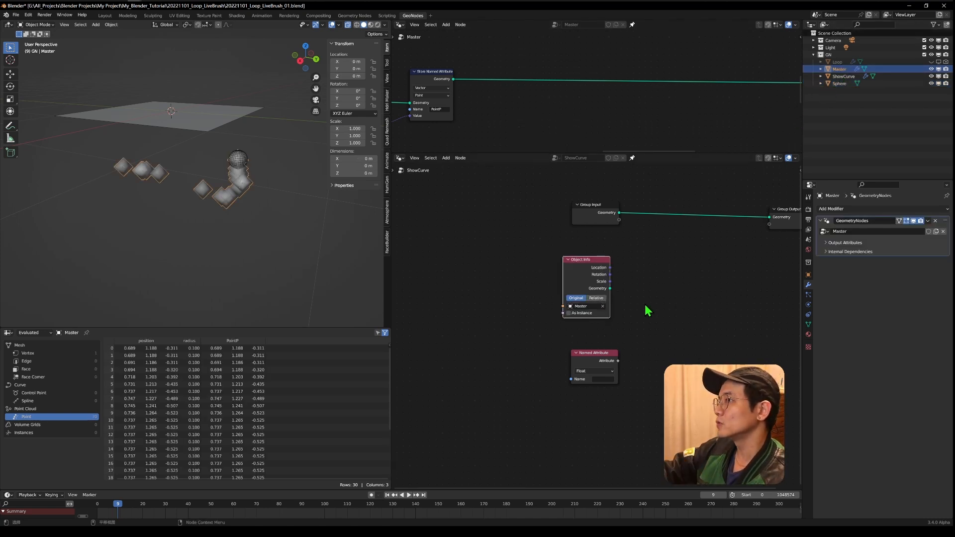
middle_drag(635, 305, 602, 313)
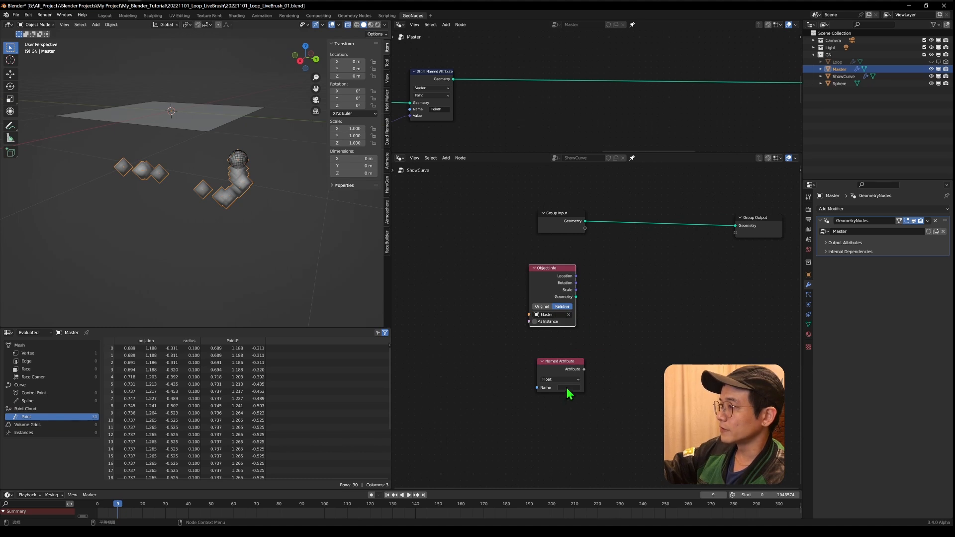
middle_drag(569, 395, 539, 330)
click(539, 323)
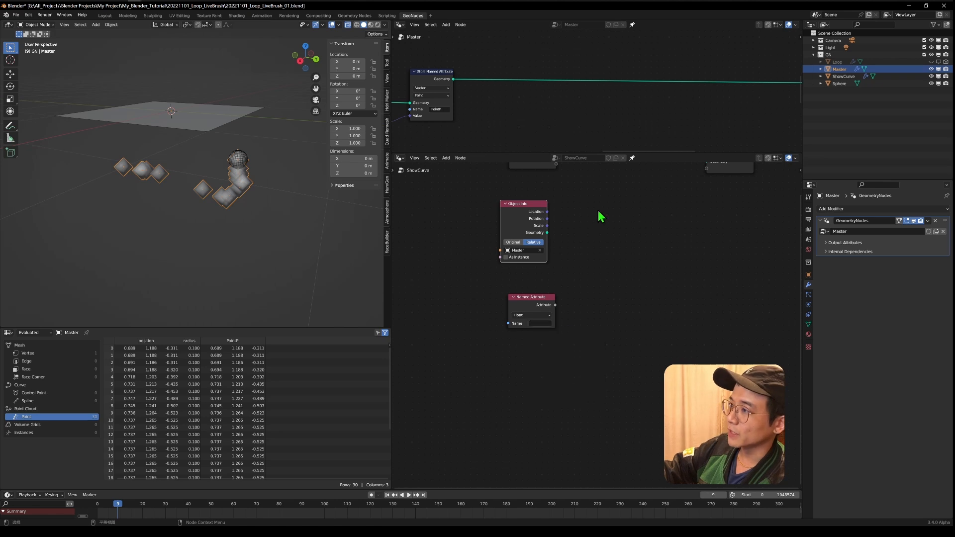
middle_drag(594, 223, 558, 297)
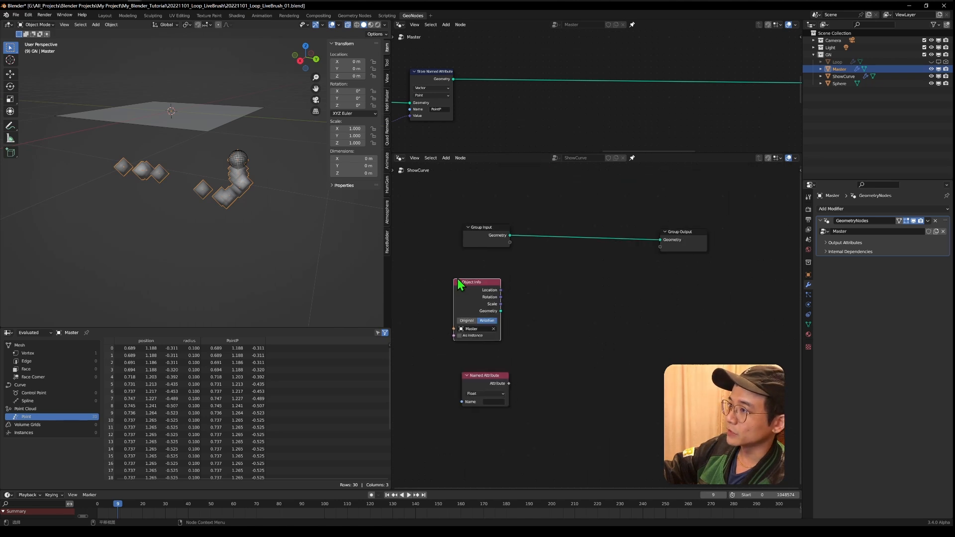
- Try feeding the Object Info geometry straight into the Group Output, move the Named Attribute node up, and cut the link
drag(510, 306, 660, 240)
drag(484, 376, 490, 353)
click(495, 379)
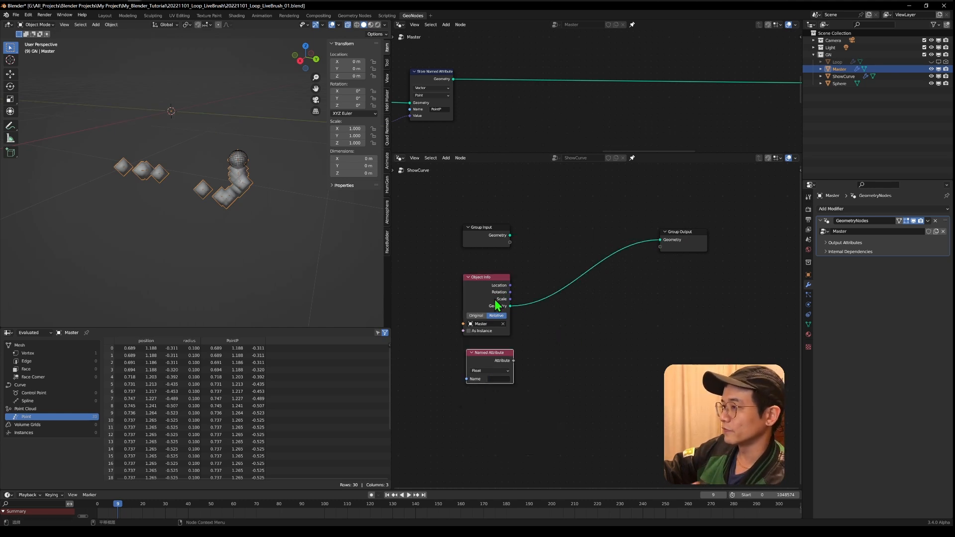
ctrl+right_drag(616, 256, 587, 281)
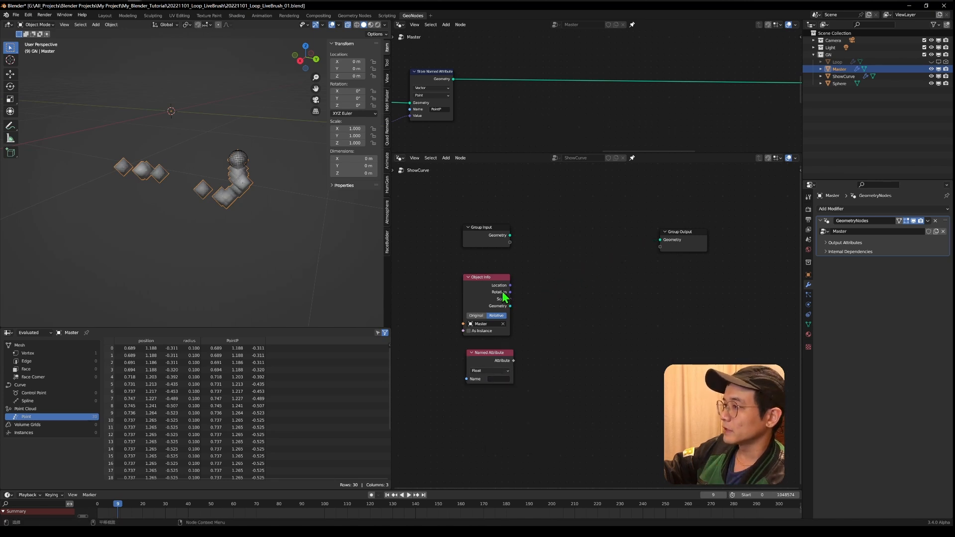
- Add a Curve Line node between the input nodes and the Group Output, and connect its curve to the Group Output geometry
drag(511, 310, 609, 325)
scroll(604, 334, down, 2)
middle_drag(532, 336, 543, 293)
drag(492, 252, 551, 333)
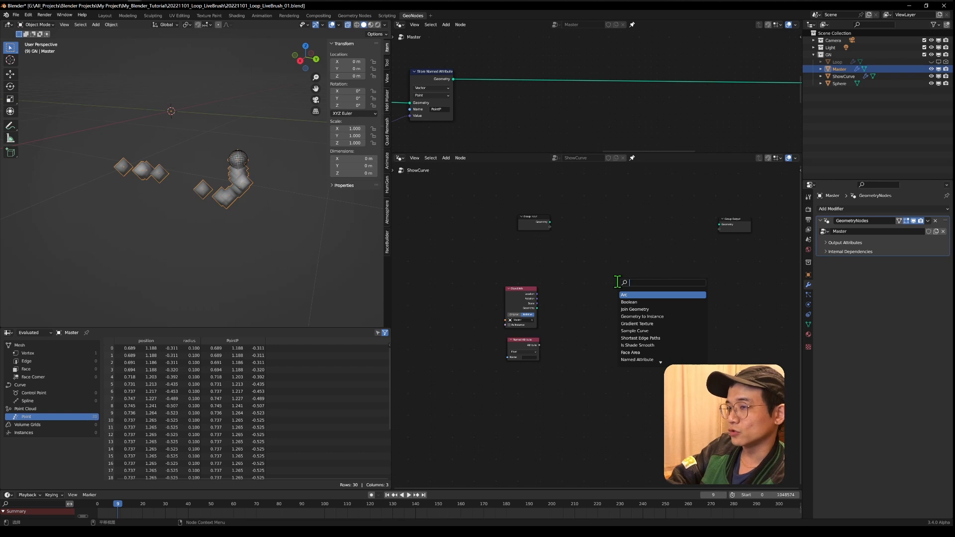
text(cur)
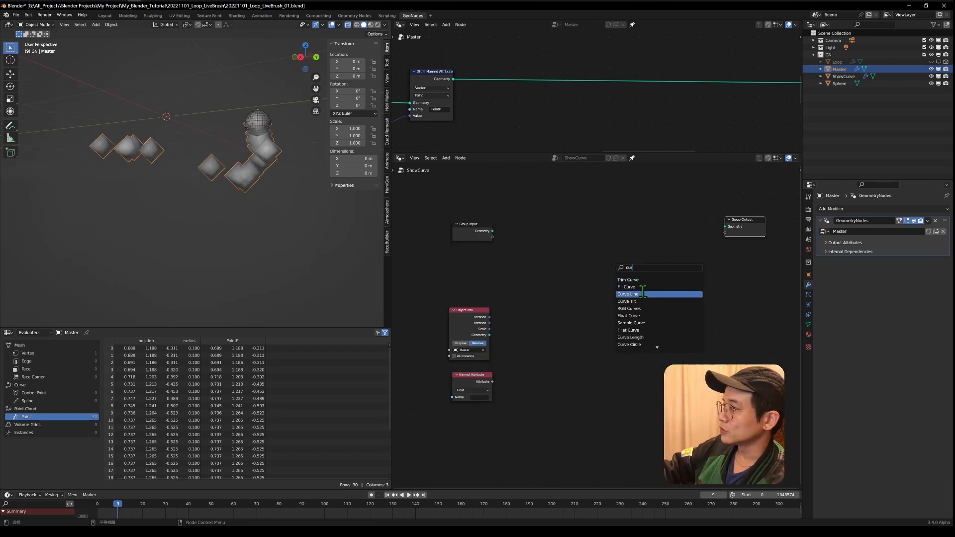
click(636, 294)
click(621, 231)
scroll(621, 231, up, 4)
middle_drag(622, 231, 600, 282)
drag(624, 252, 740, 277)
scroll(741, 277, down, 4)
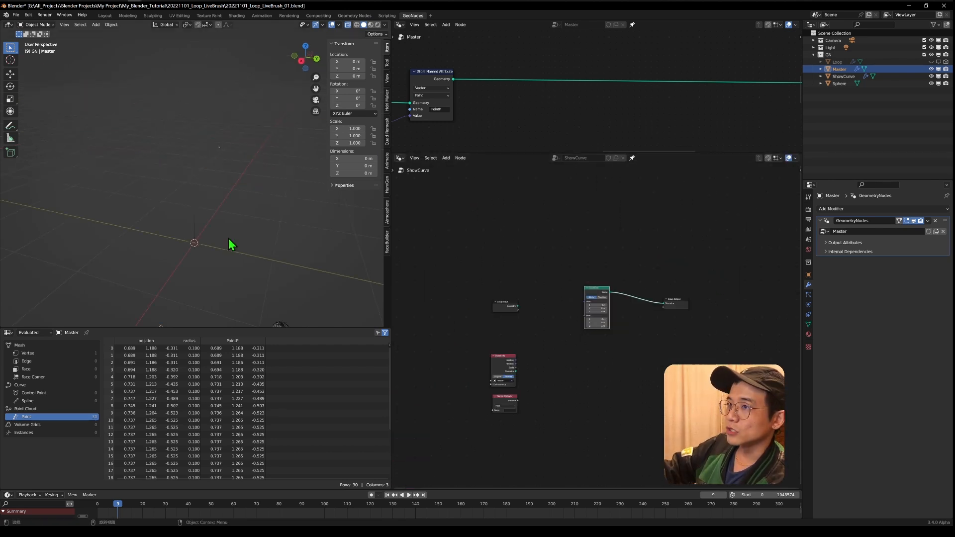
- Insert a Resample Curve node in Count mode between the Curve Line and the Group Output
middle_drag(219, 232, 345, 157)
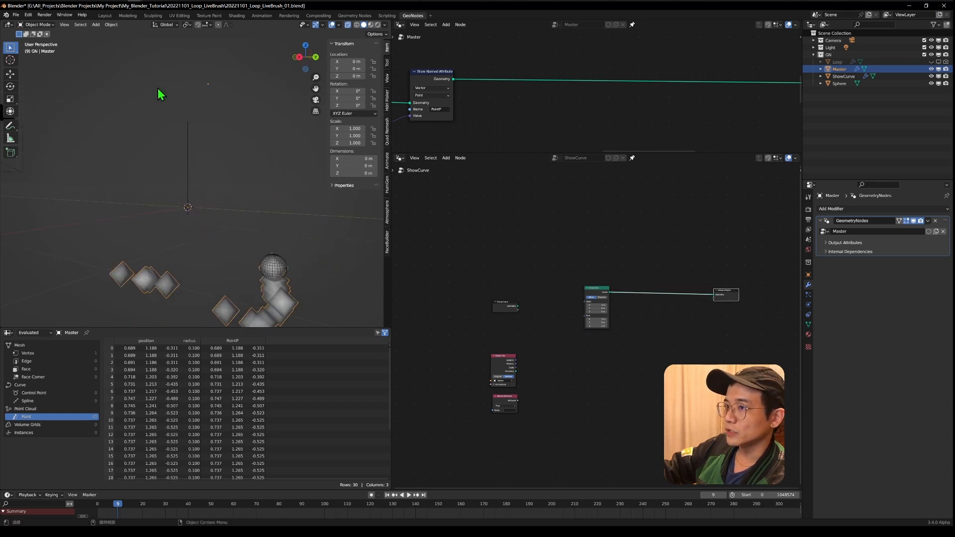
middle_drag(128, 225, 185, 193)
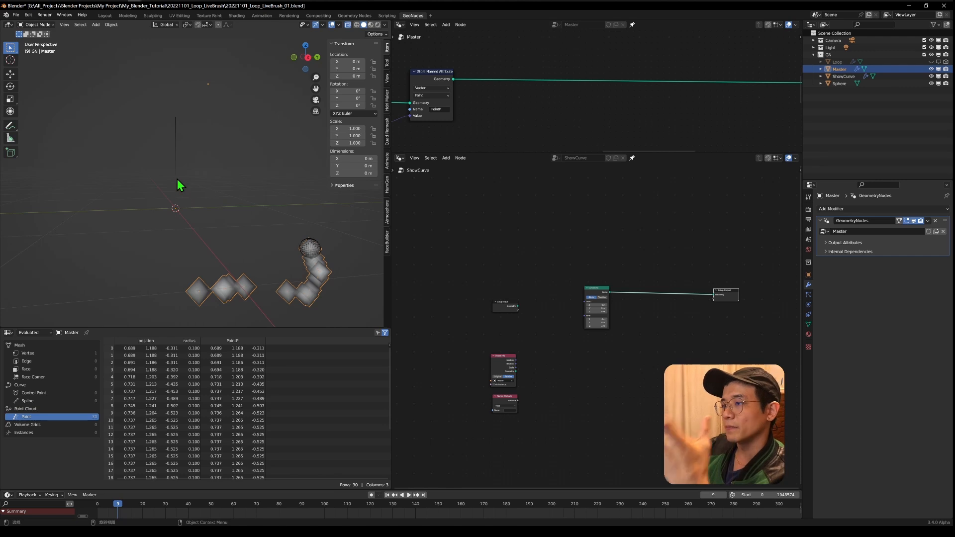
middle_drag(345, 300, 318, 287)
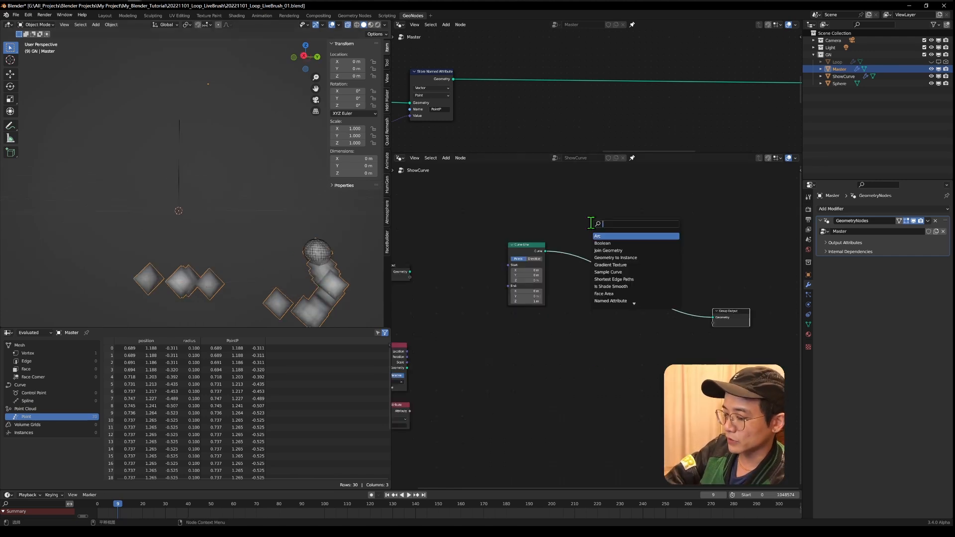
text(ream)
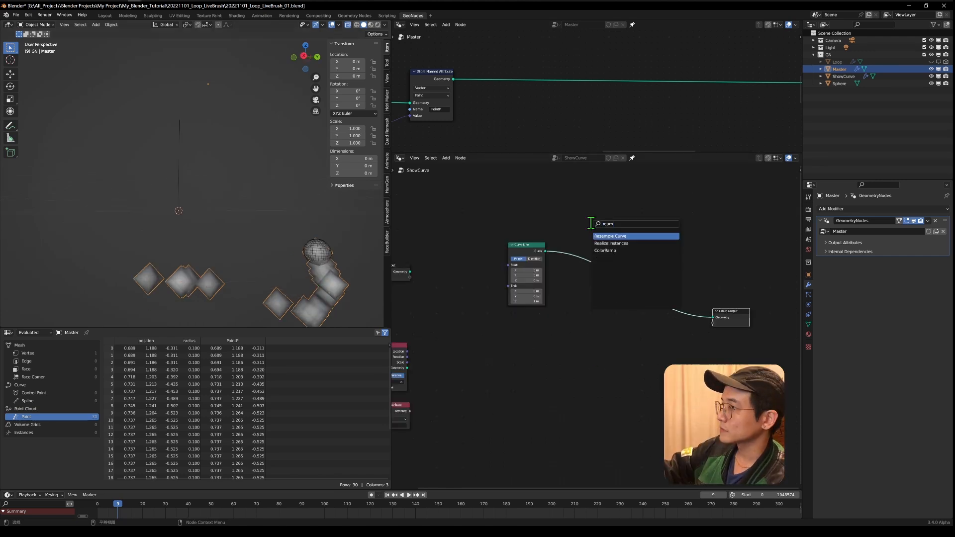
key(Return)
click(599, 271)
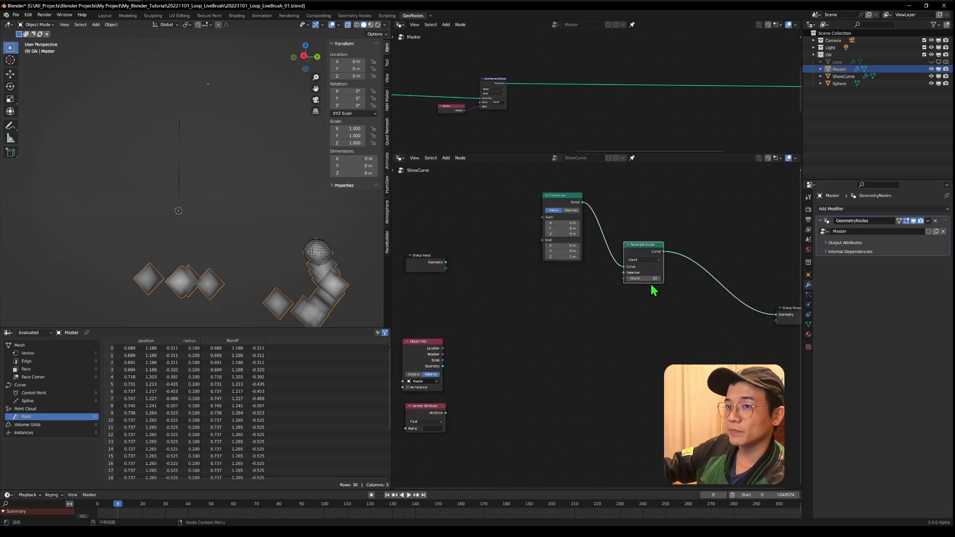
- Insert a Set Position node between the Resample Curve node and the Group Output
middle_drag(292, 273, 335, 260)
middle_drag(731, 348, 635, 358)
drag(714, 327, 750, 338)
key(shift+a)
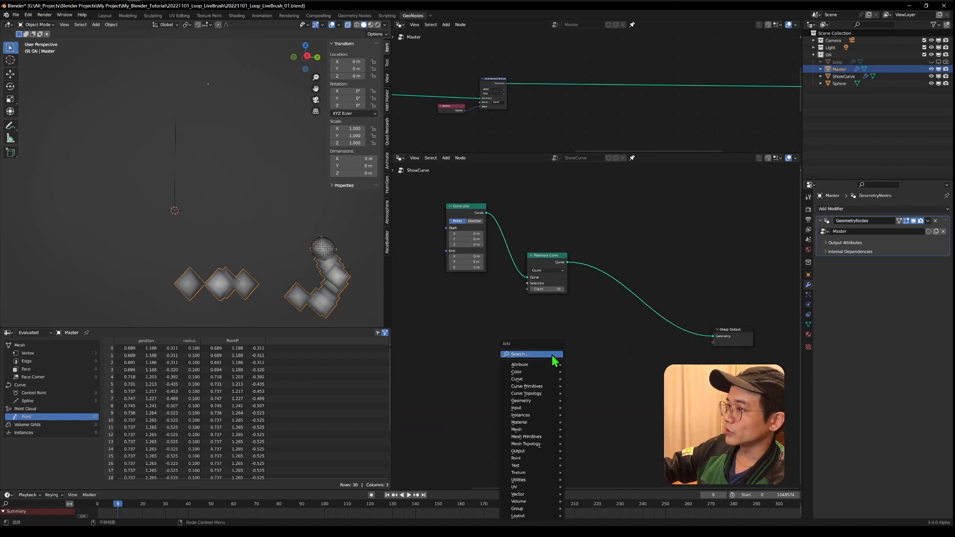
click(552, 355)
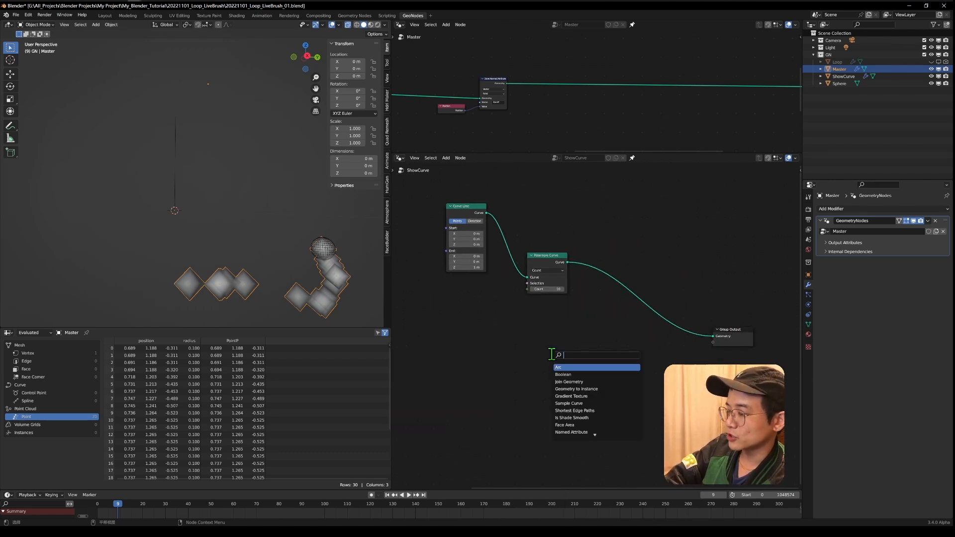
text(set pos)
key(Return)
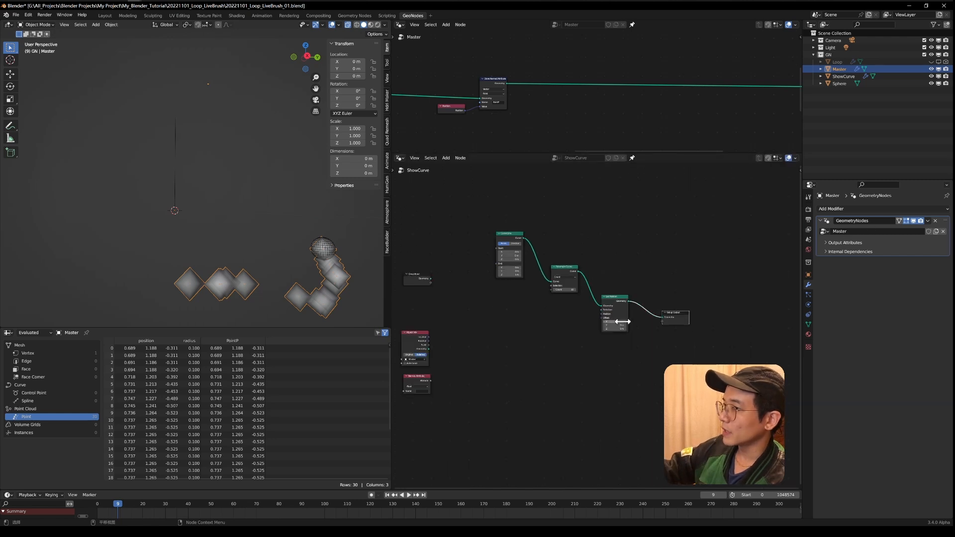
middle_drag(619, 322, 625, 322)
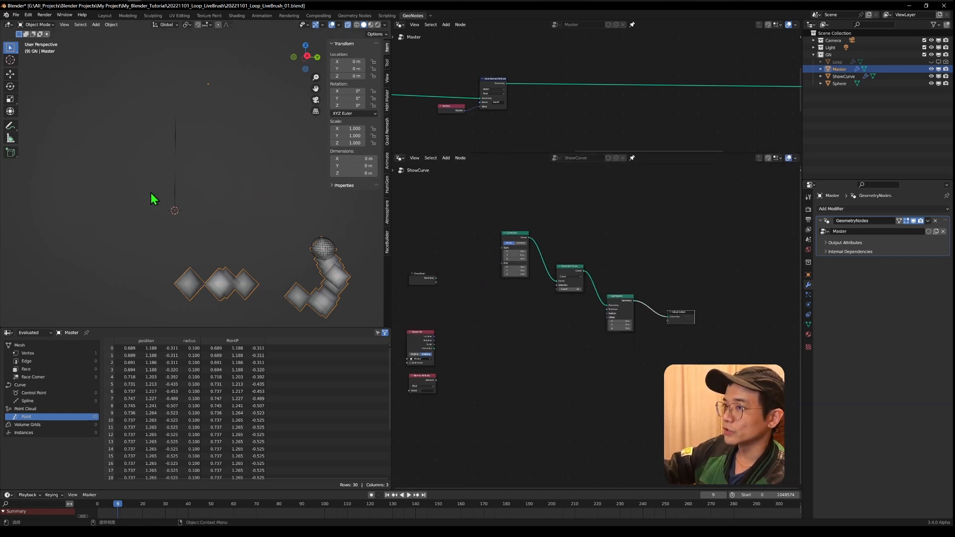
- Move the Named Attribute node down and add a Domain Size node fed by the Object Info geometry
middle_drag(528, 318, 637, 286)
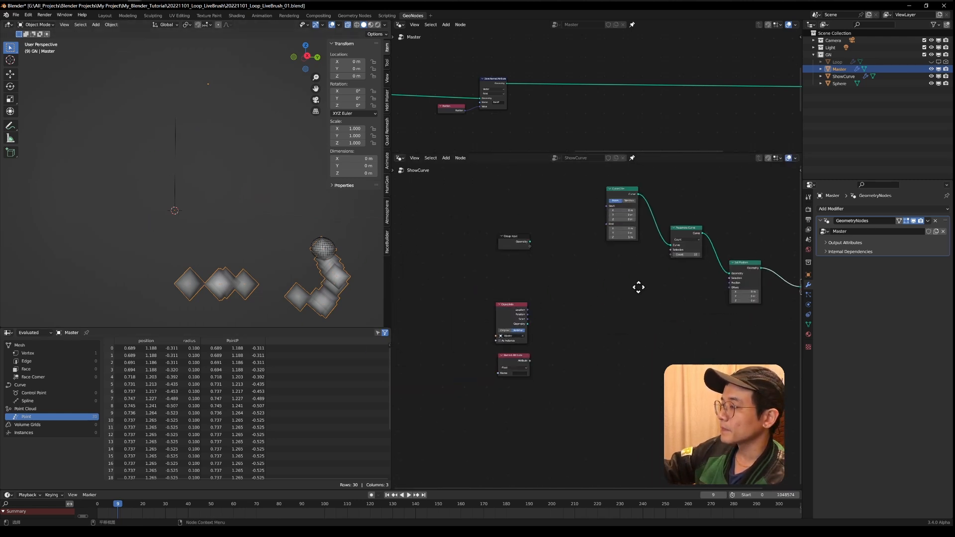
scroll(637, 286, up, 2)
drag(450, 268, 505, 442)
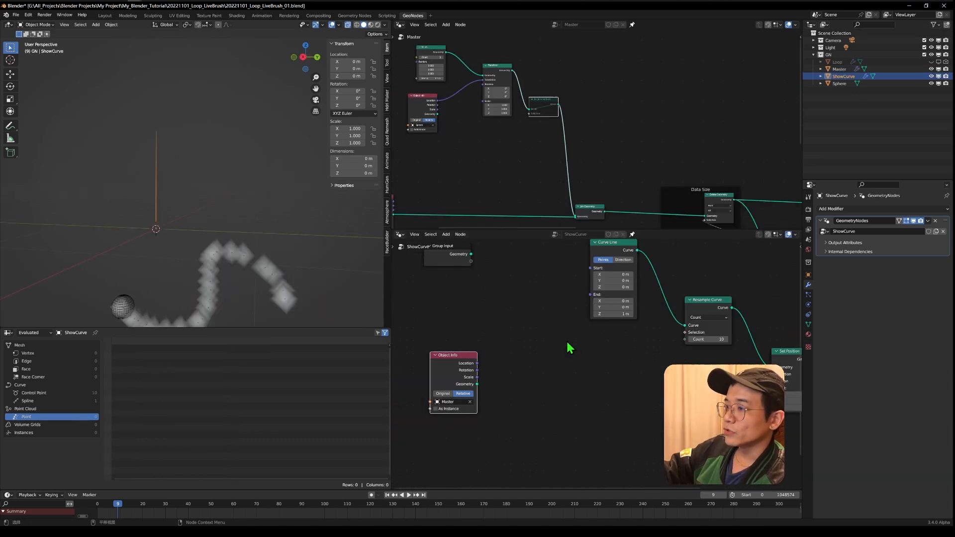
key(shift+a)
text(do)
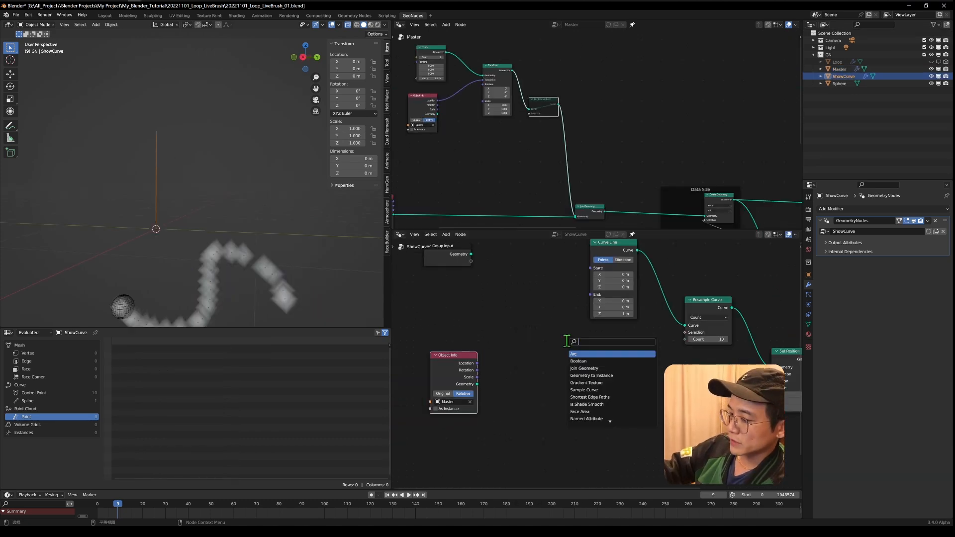
key(Return)
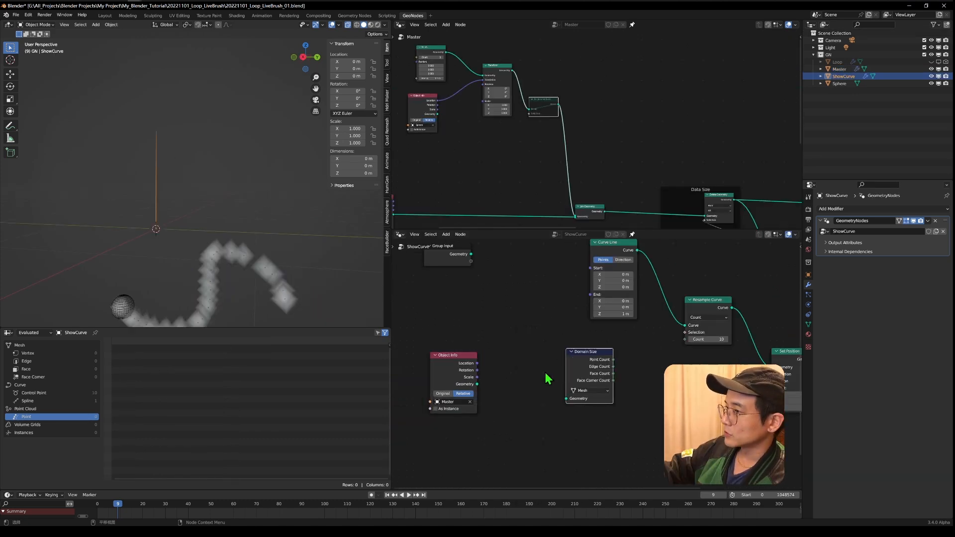
drag(476, 384, 575, 404)
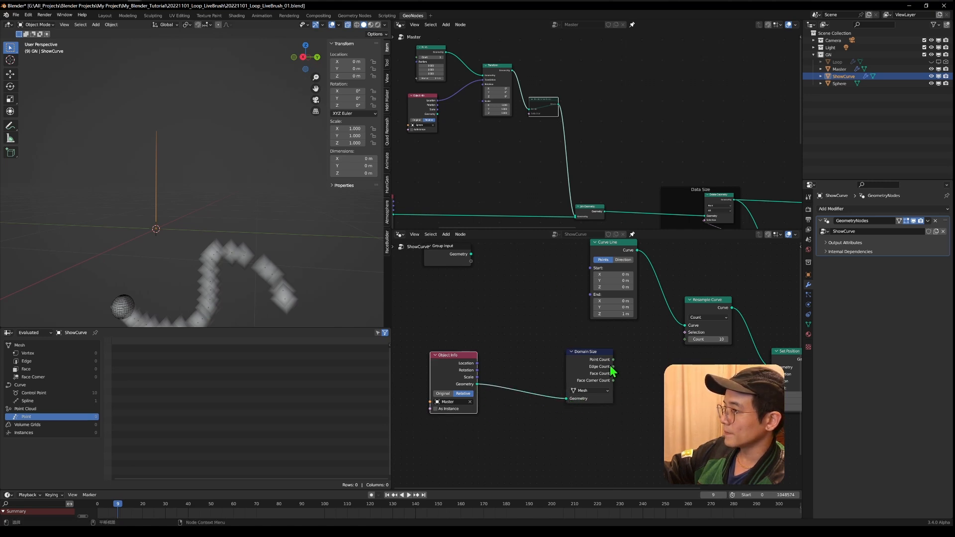
- Set the Domain Size component to Point Cloud and connect its Point Count to the Resample Curve count
scroll(613, 372, up, 2)
click(586, 397)
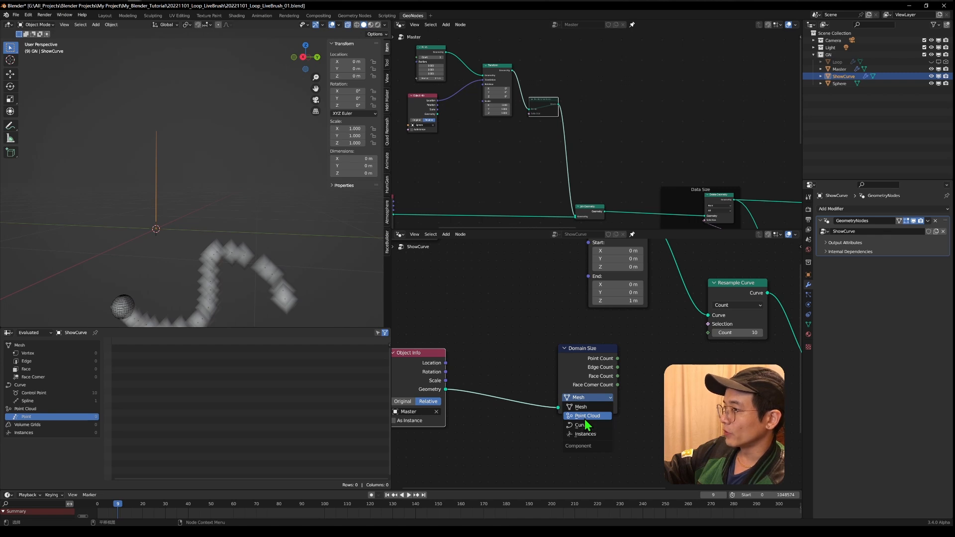
click(586, 415)
scroll(572, 129, down, 3)
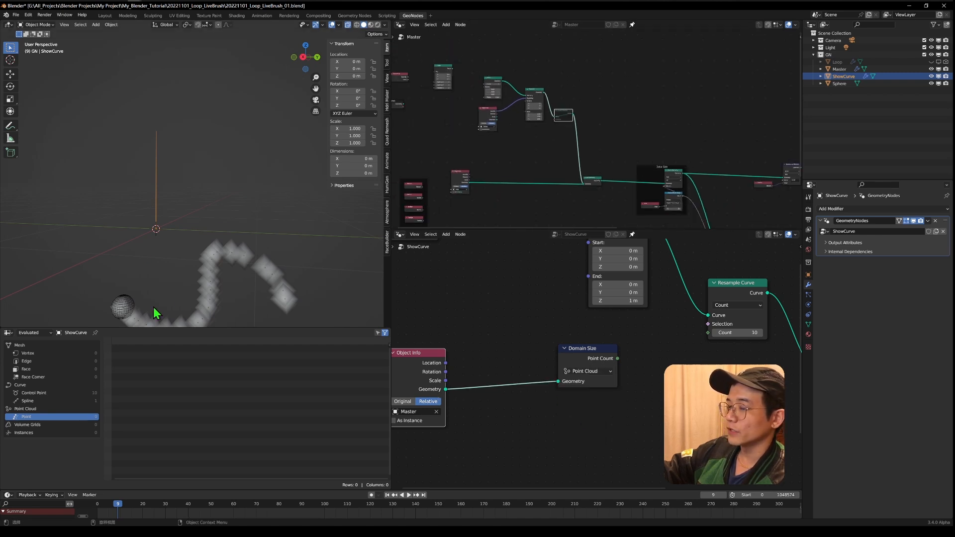
scroll(190, 263, down, 4)
scroll(627, 372, up, 1)
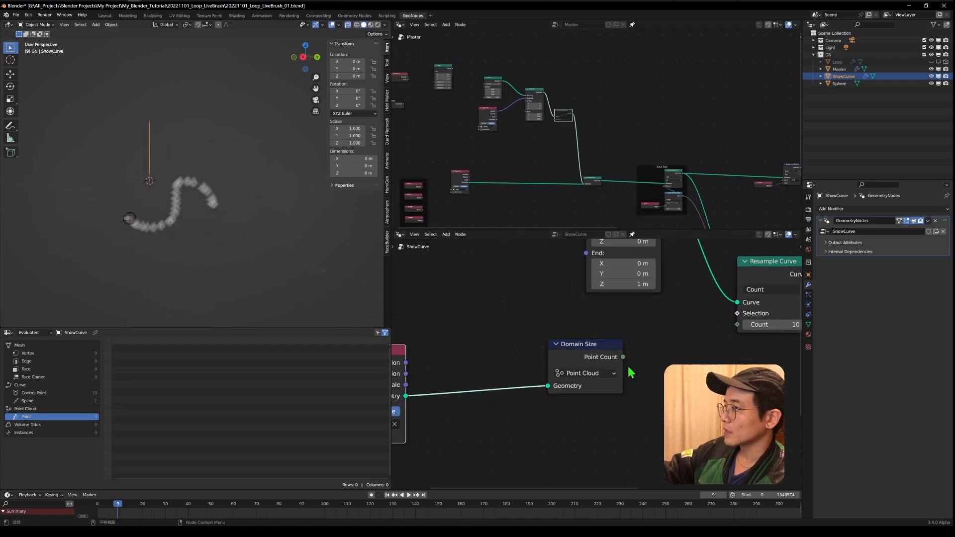
drag(620, 358, 715, 331)
scroll(589, 348, down, 3)
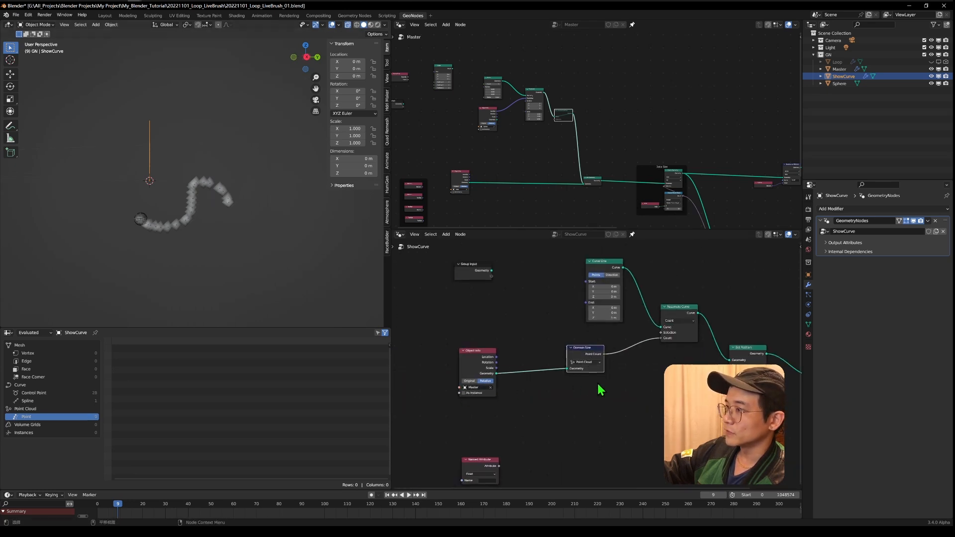
- Add a Viewer node showing the Domain Size Point Count as value, with the Object Info geometry as its geometry
scroll(596, 366, up, 2)
ctrl+shift+click(581, 355)
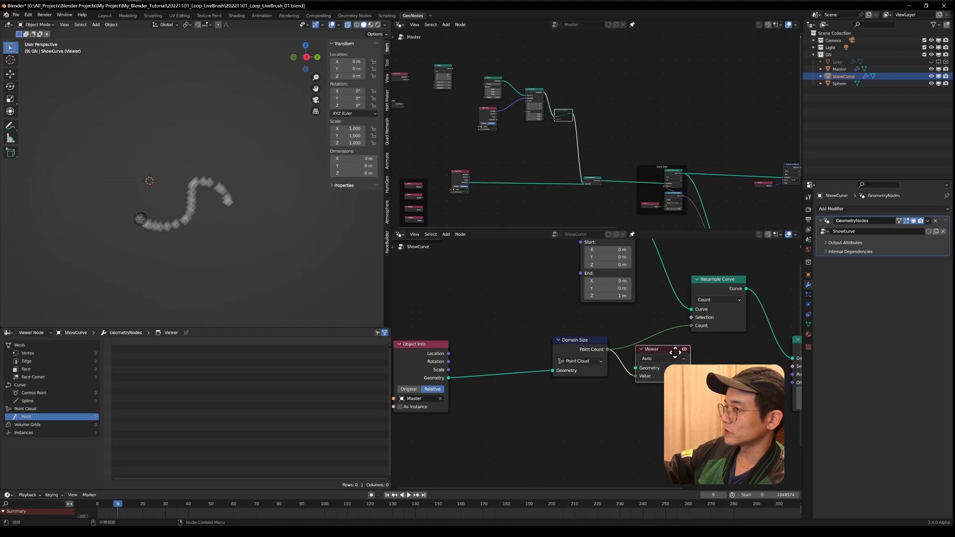
drag(678, 356, 687, 386)
drag(449, 382, 646, 398)
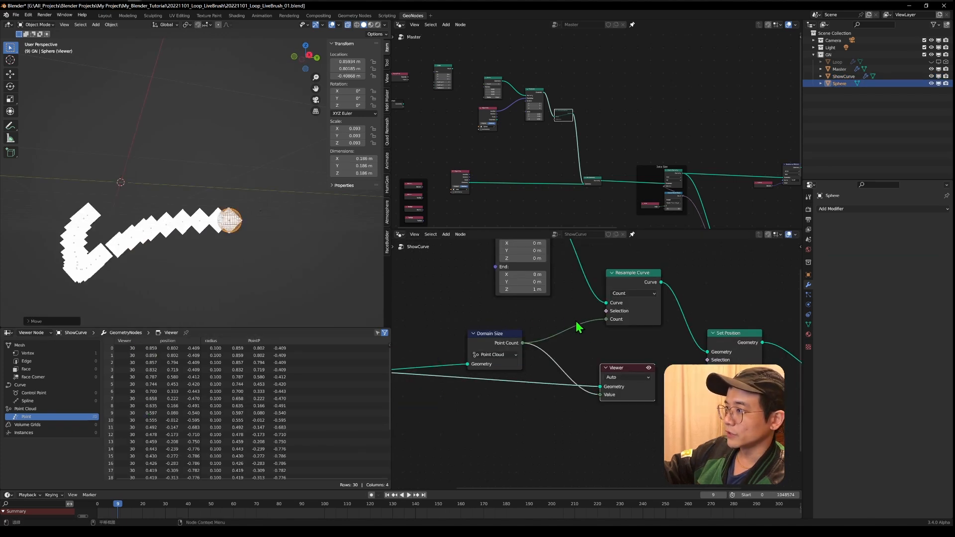
- Switch the Domain Size node's component in the ShowCurve tree to Mesh
middle_drag(157, 166, 179, 199)
middle_drag(421, 311, 453, 324)
scroll(539, 449, up, 2)
click(494, 371)
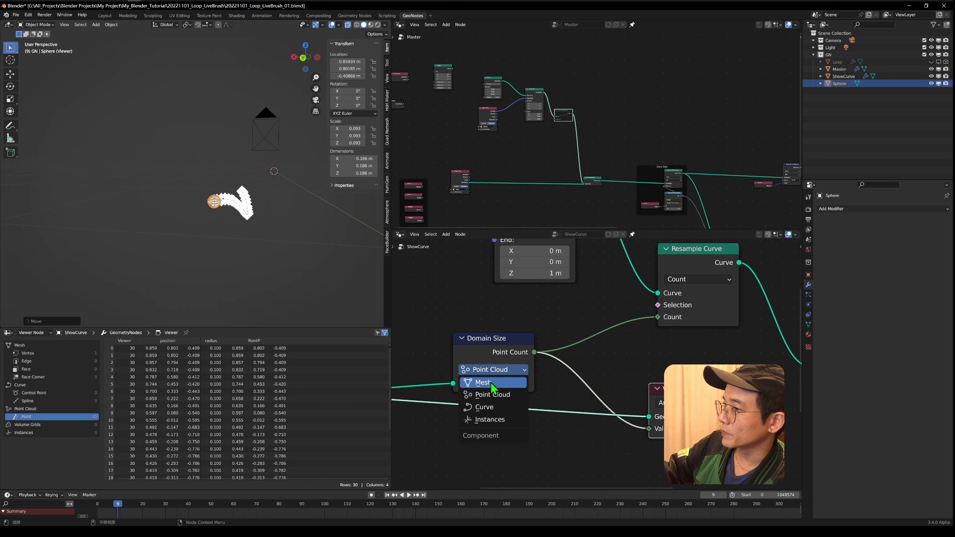
click(490, 383)
middle_drag(452, 365, 454, 377)
- Re-enable the muted Points to Vertices node after Transform in the Master tree, and move ShowCurve's Domain Size node up toward Resample Curve
scroll(572, 116, up, 4)
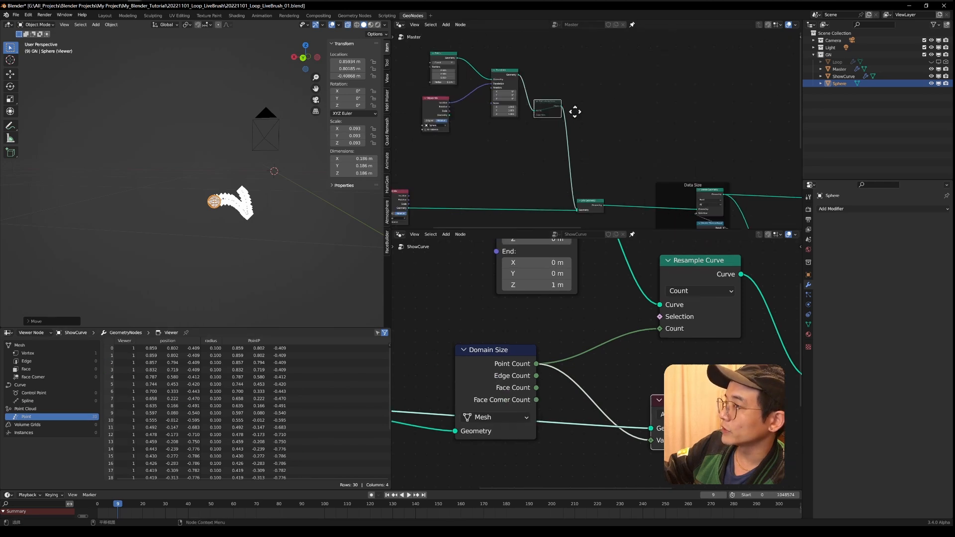
scroll(508, 122, up, 3)
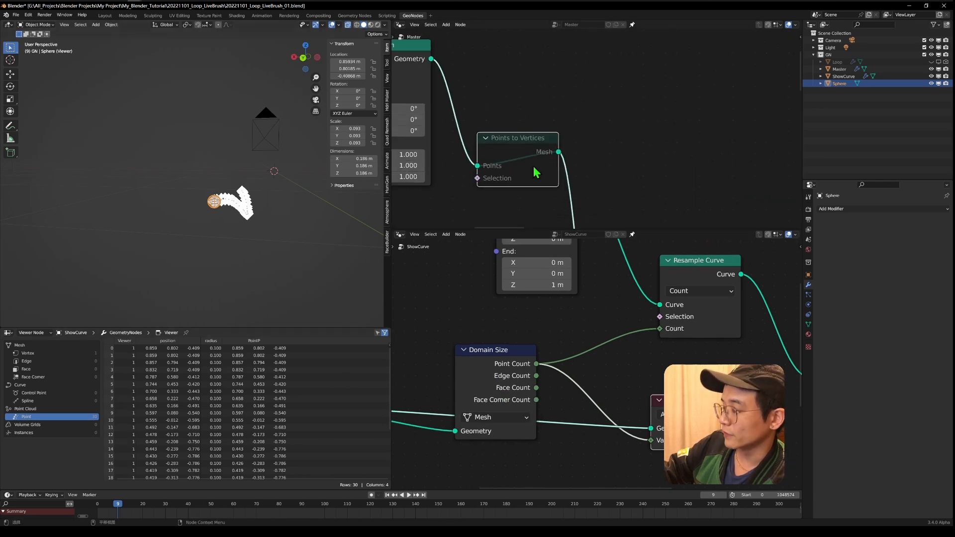
scroll(533, 173, down, 2)
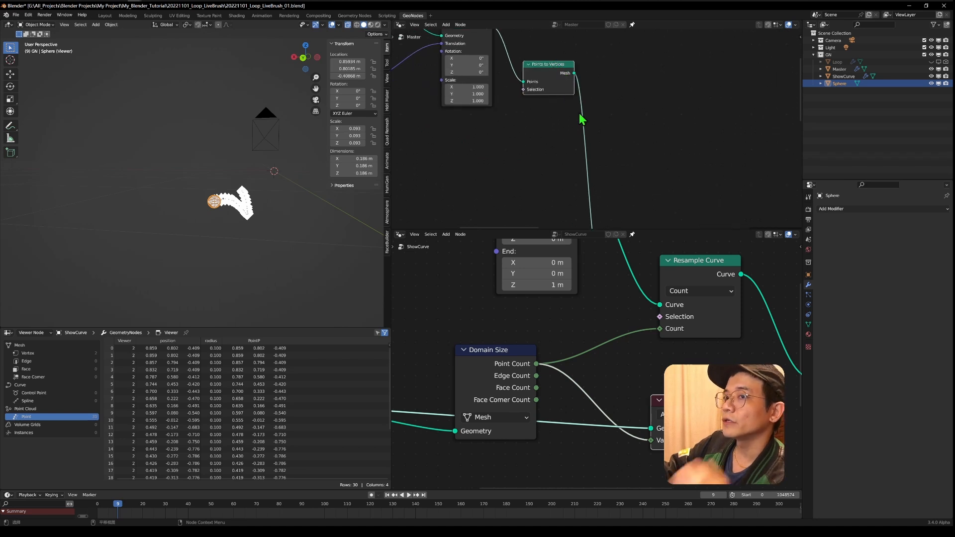
scroll(552, 153, down, 2)
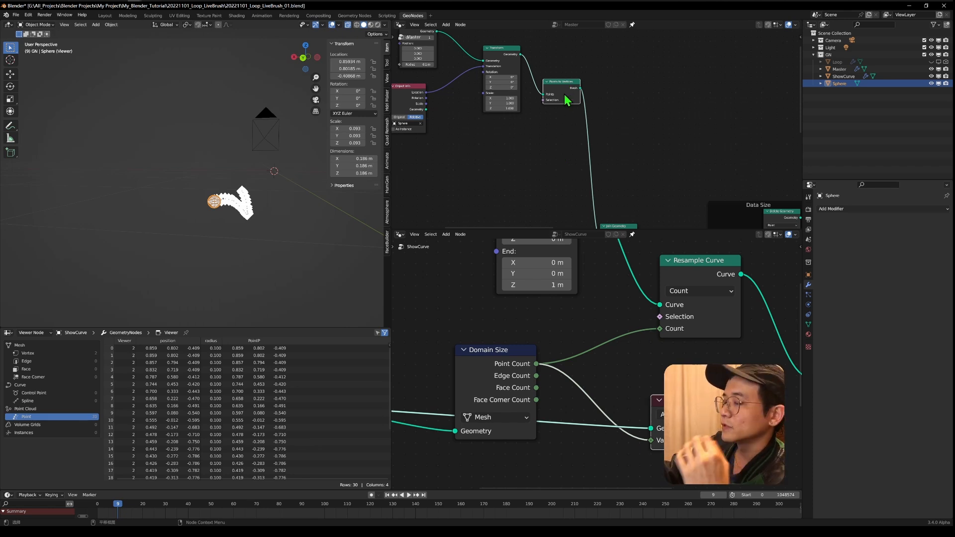
scroll(556, 65, up, 9)
middle_drag(559, 69, 594, 177)
drag(581, 177, 566, 121)
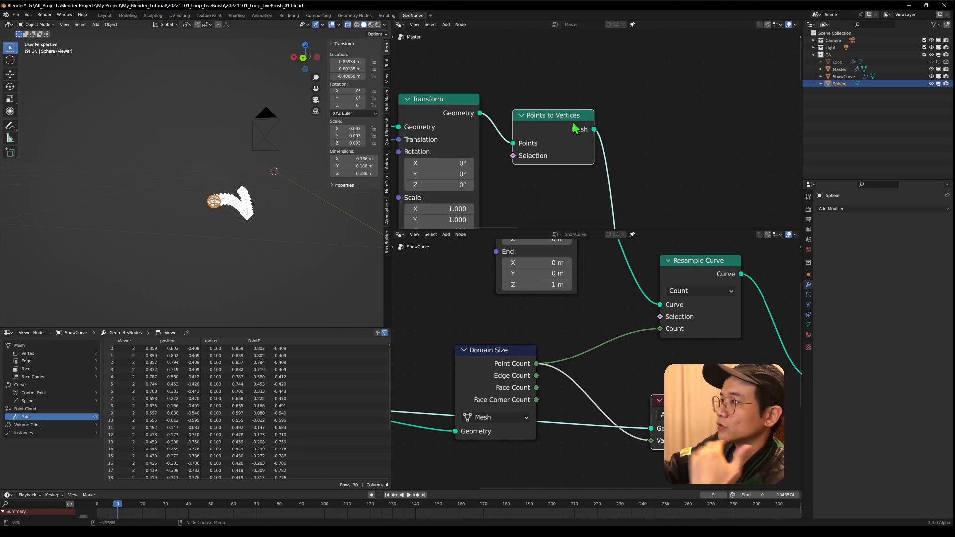
drag(472, 381, 493, 343)
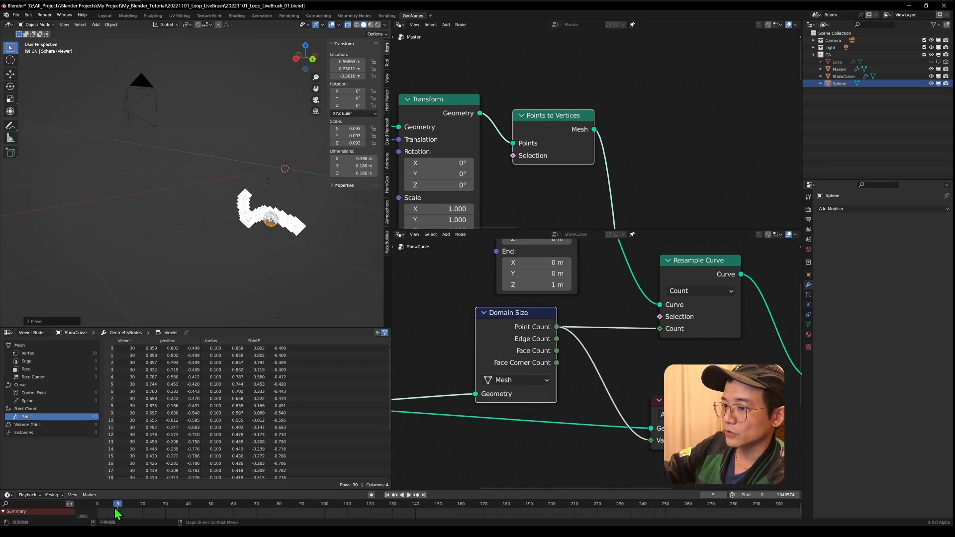
- Rewind the timeline to frame 0 and move the Sphere through the viewport to record a fresh trail
drag(117, 515, 97, 514)
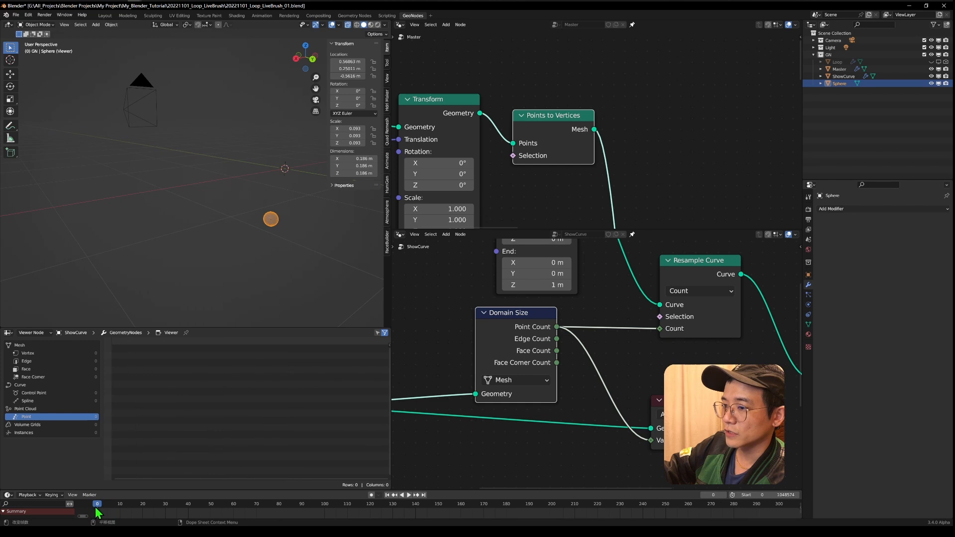
middle_drag(282, 198, 130, 466)
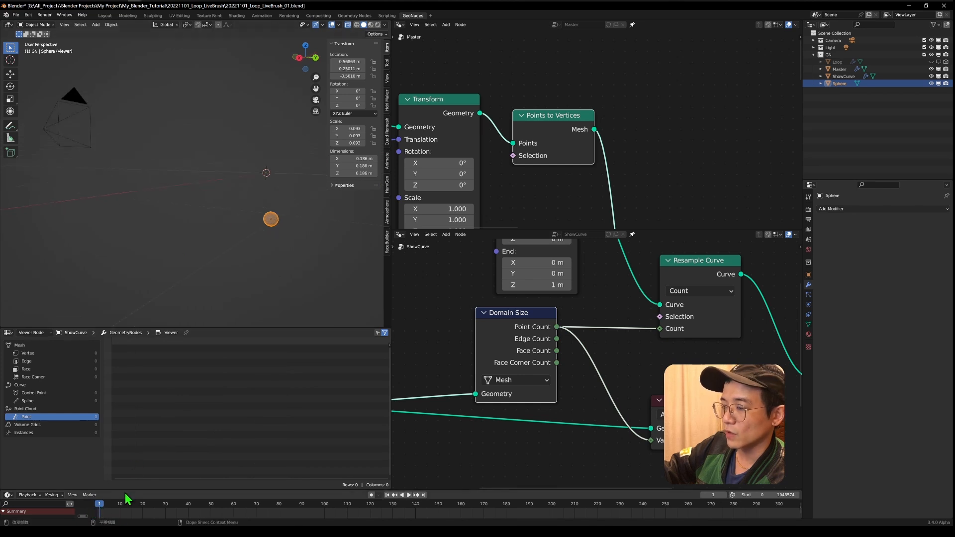
key(g)
click(184, 186)
- Display the Viewer's mesh Vertex data in the spreadsheet to check the positions and PointP values
click(69, 360)
click(70, 353)
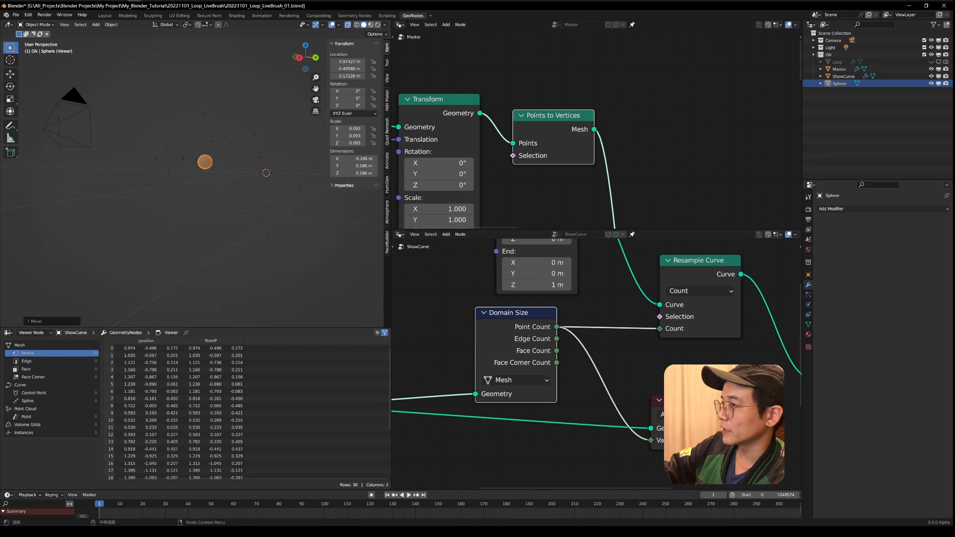
- Deactivate the Viewer node in the ShowCurve tree and move it down to free up space
scroll(672, 353, down, 3)
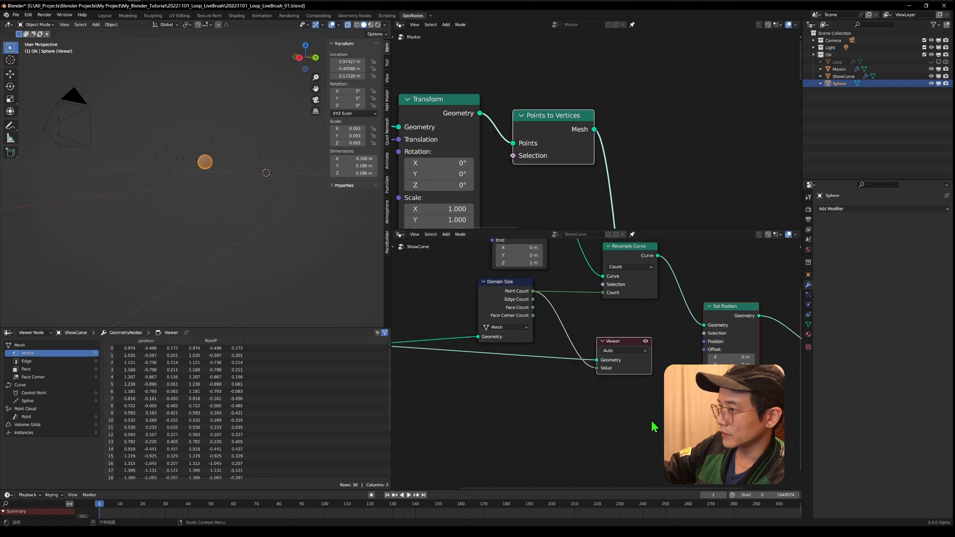
click(645, 342)
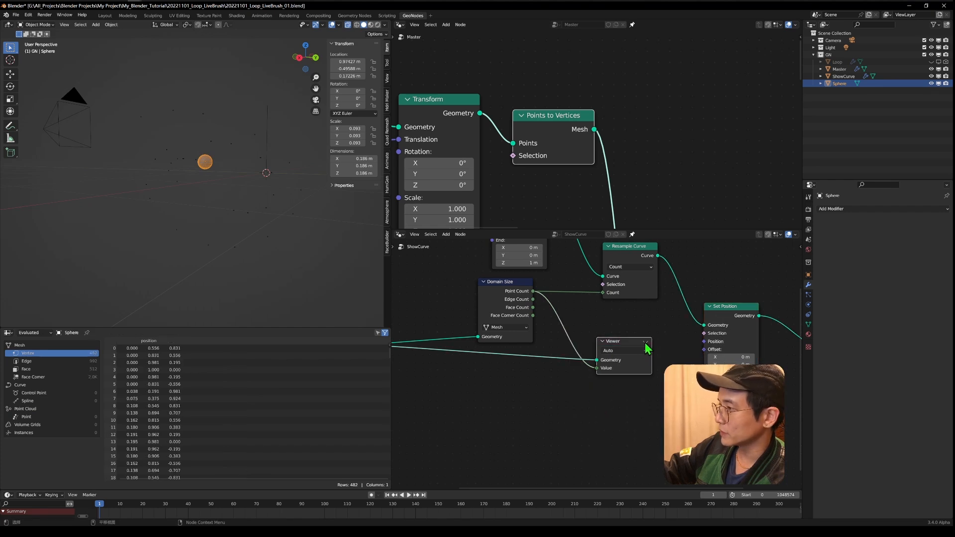
key(g)
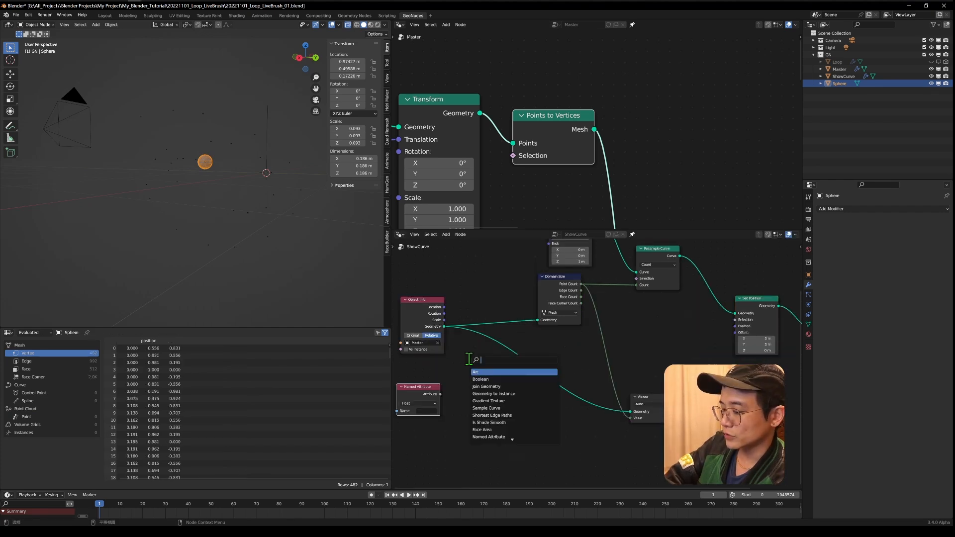
- Add a Sample Index node to the ShowCurve tree and place it between the Named Attribute and Viewer nodes
text(sam)
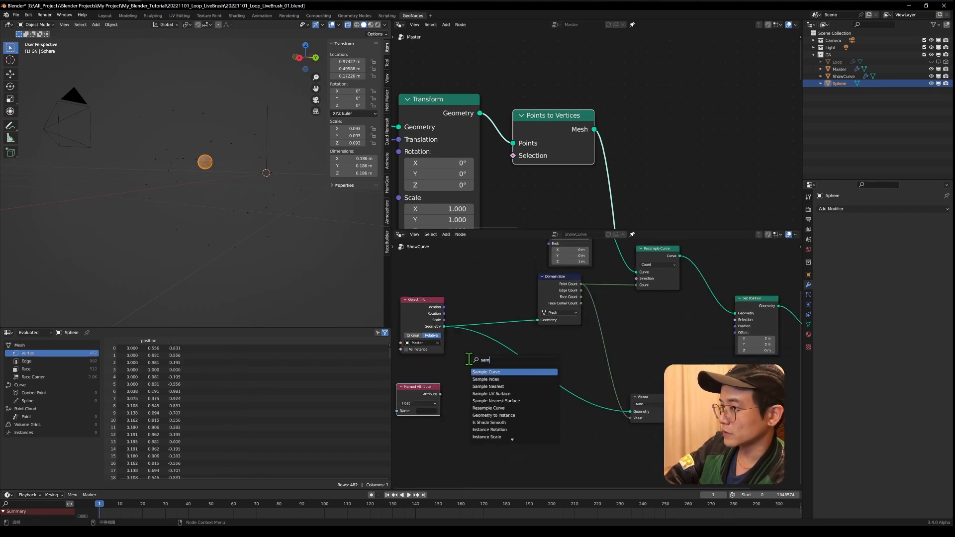
click(486, 379)
scroll(497, 359, up, 3)
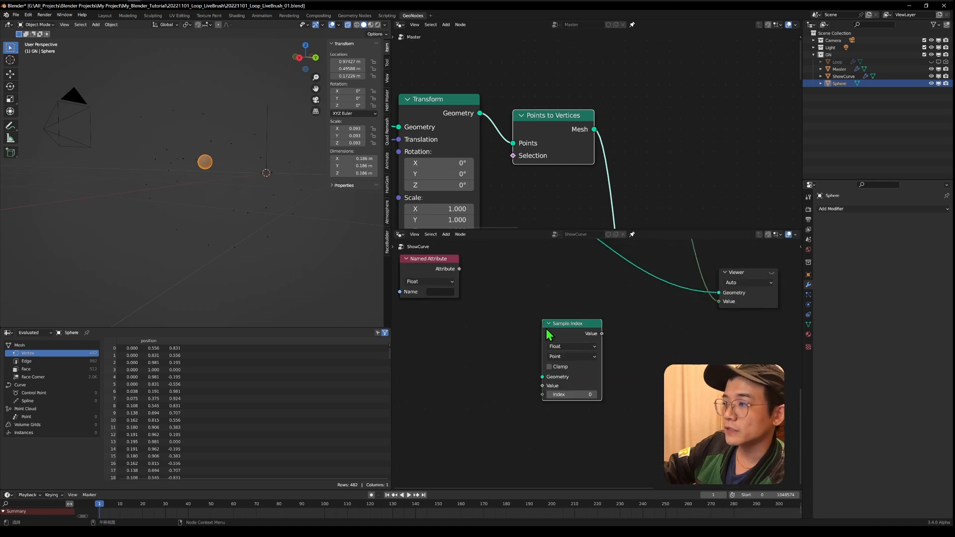
click(553, 298)
mouse_move(562, 309)
mouse_down()
mouse_move(574, 332)
mouse_move(569, 324)
mouse_up()
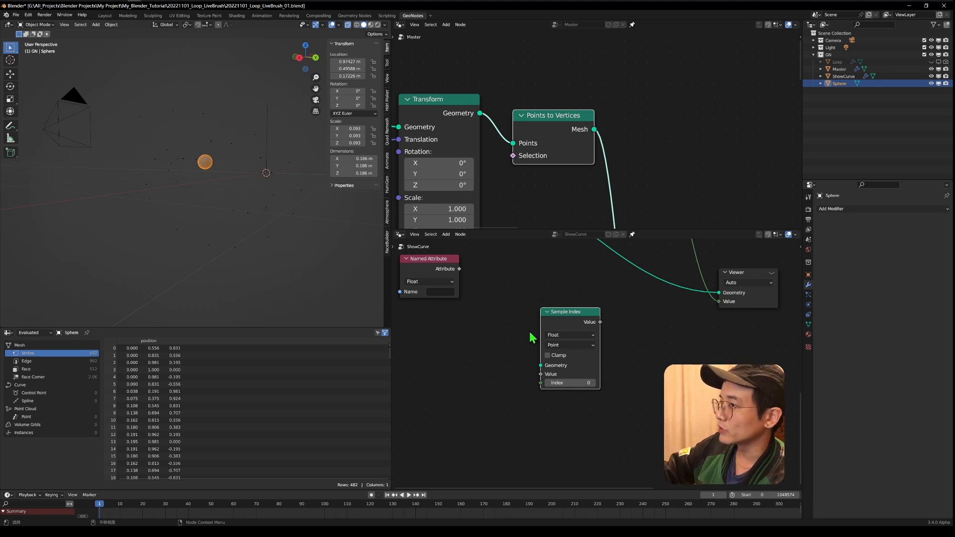
- Add an Index node and connect it to the Index input of the Sample Index node
key(shift+a)
text(inx)
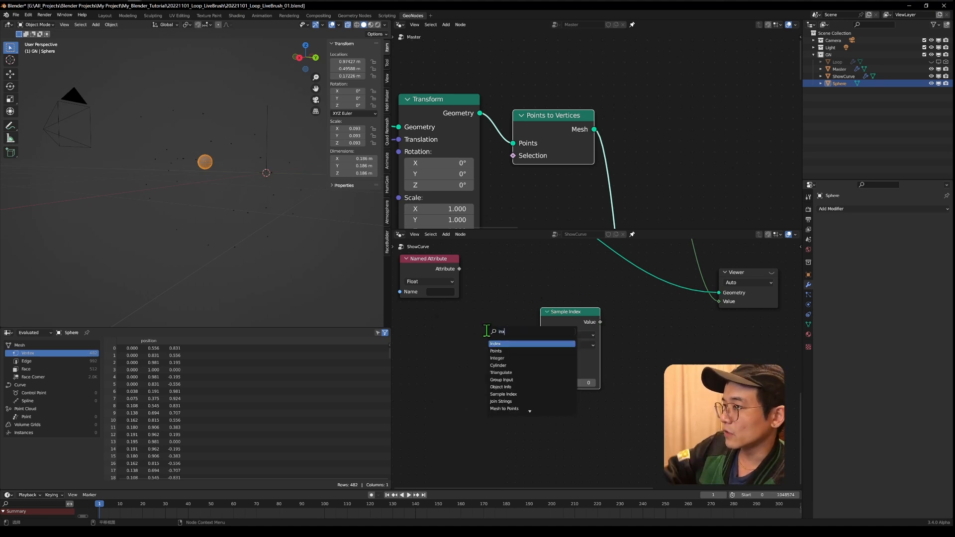
key(Return)
click(504, 412)
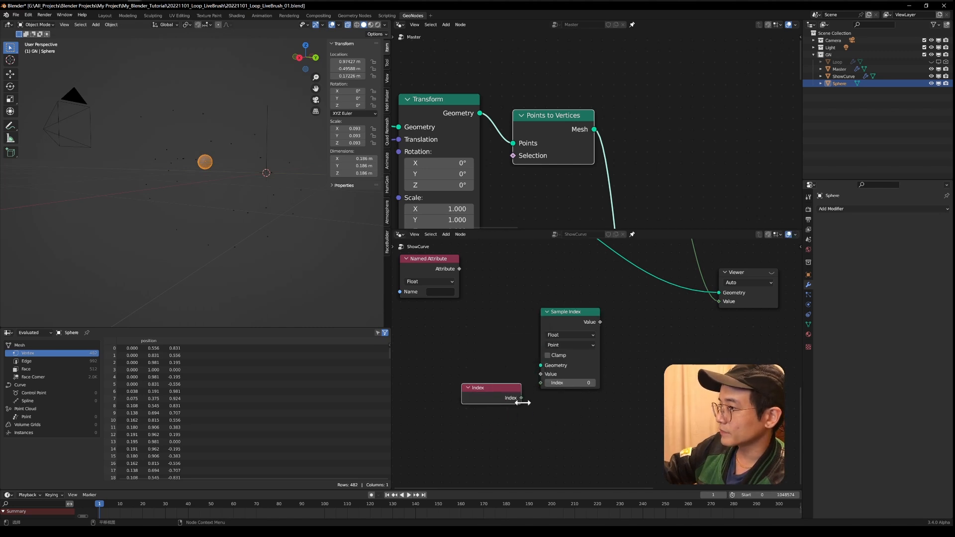
drag(521, 399, 540, 383)
middle_drag(479, 342, 488, 386)
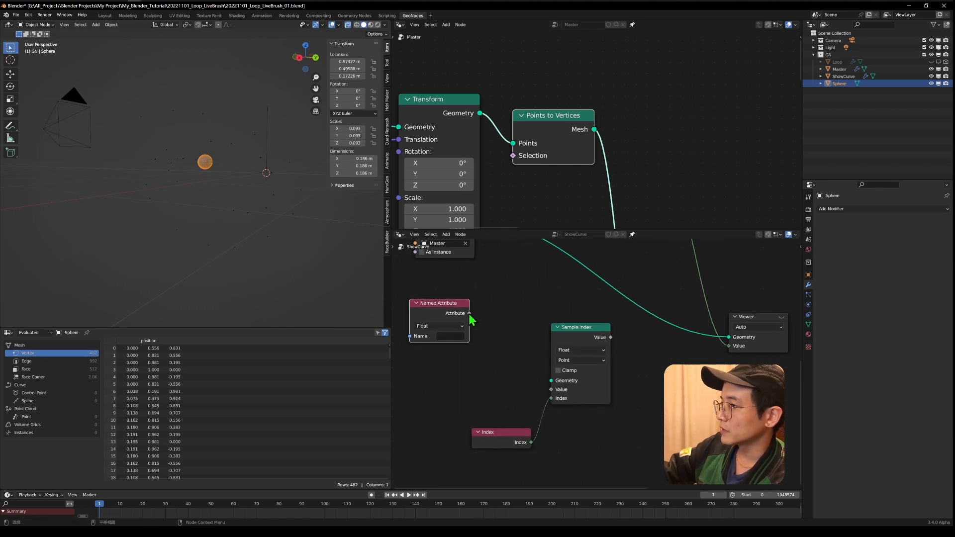
- Set the Named Attribute node's data type to Vector and choose PointP as its attribute name
click(440, 326)
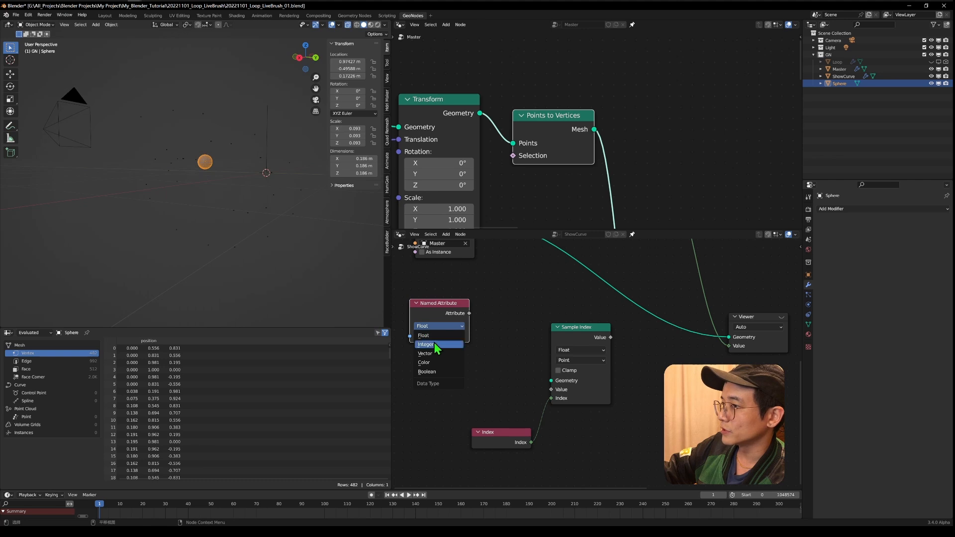
click(432, 344)
middle_drag(520, 342, 522, 405)
scroll(549, 356, down, 2)
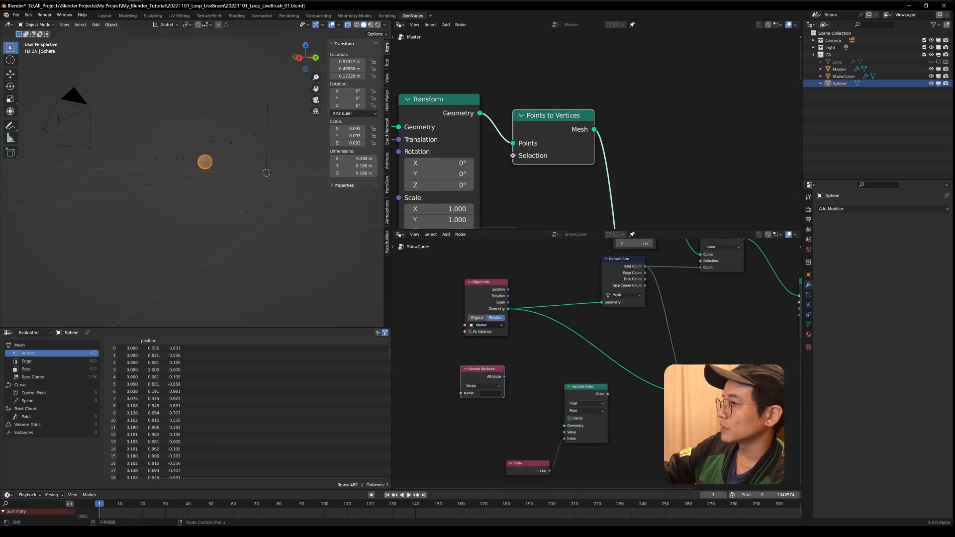
click(491, 393)
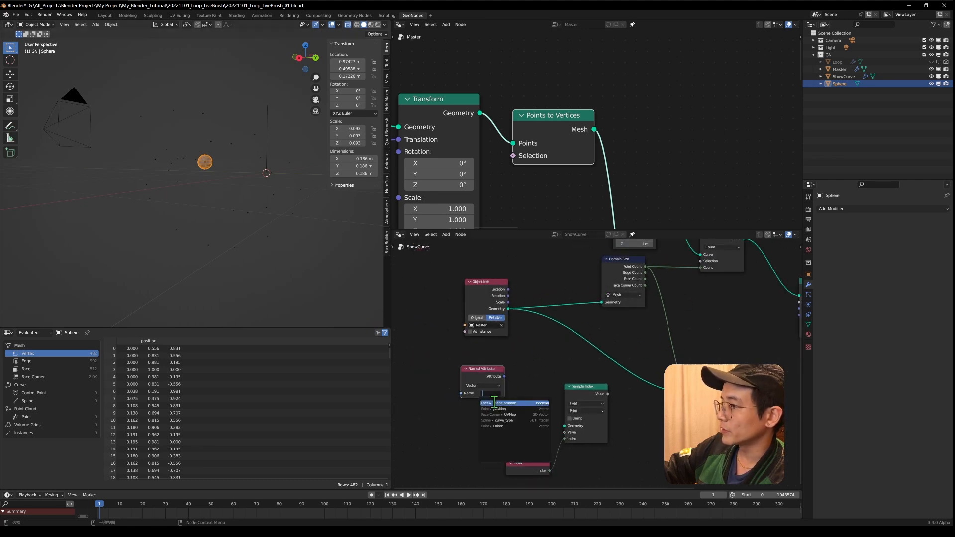
click(502, 426)
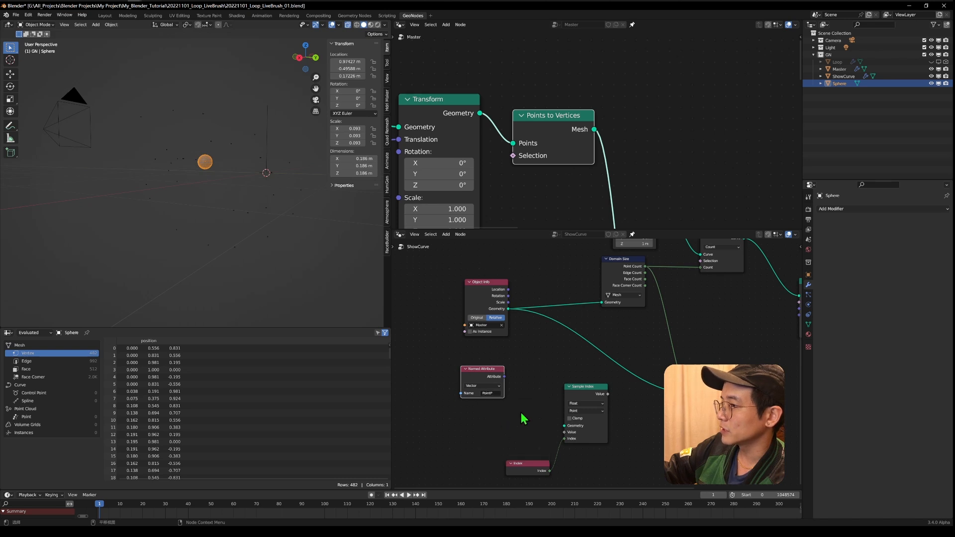
- Set the Sample Index node to Vector and feed it the Object Info geometry and the Named Attribute as its value
middle_drag(506, 382, 507, 374)
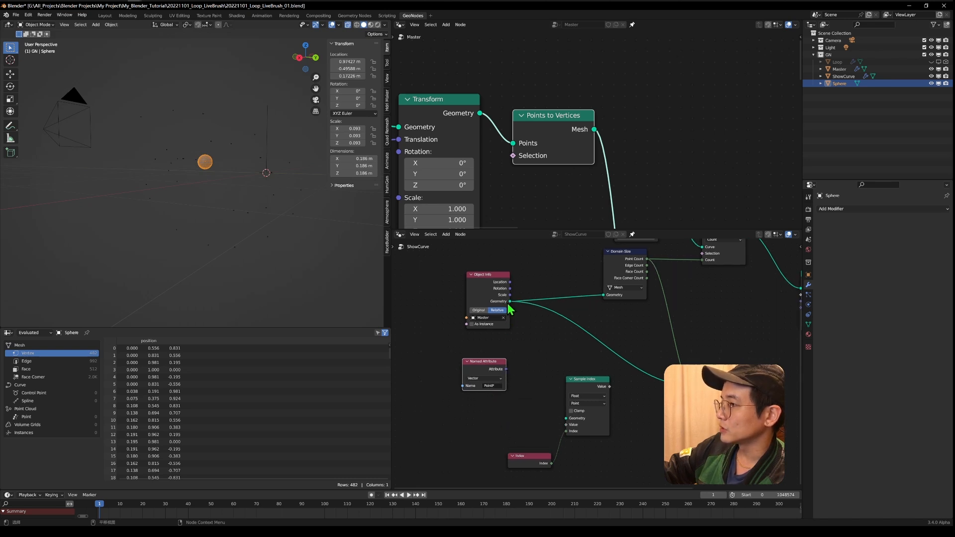
drag(509, 302, 566, 419)
click(587, 396)
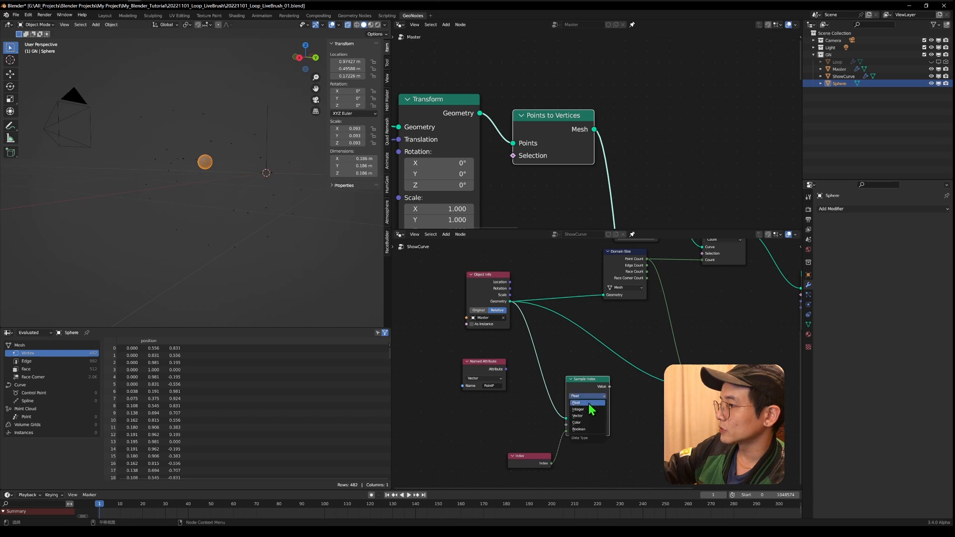
click(580, 416)
drag(505, 369, 544, 394)
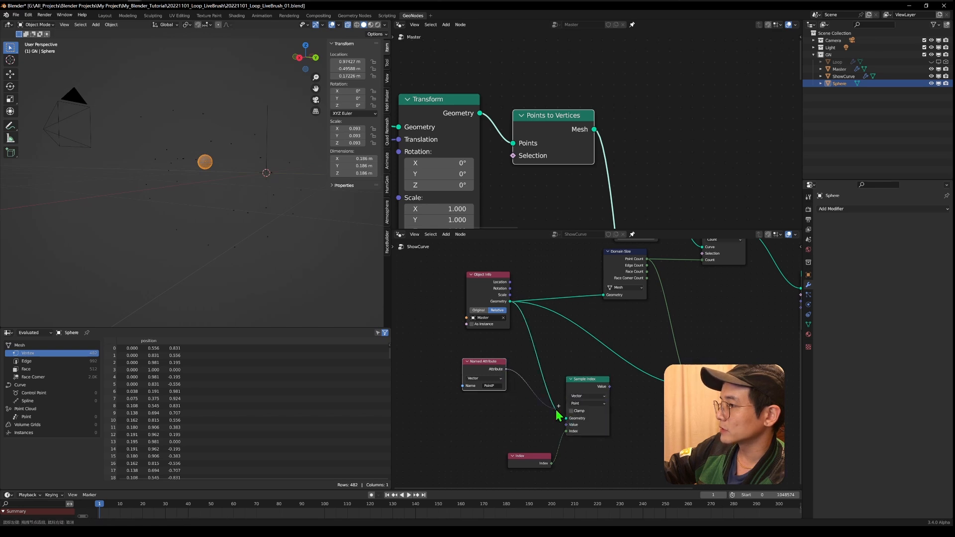
drag(571, 426, 569, 426)
- Rearrange the Index and Sample Index nodes and connect the sampled value to the Set Position node's Position input
drag(528, 464, 468, 406)
drag(575, 390, 542, 354)
middle_drag(564, 351, 465, 389)
drag(464, 383, 689, 333)
middle_drag(279, 168, 205, 162)
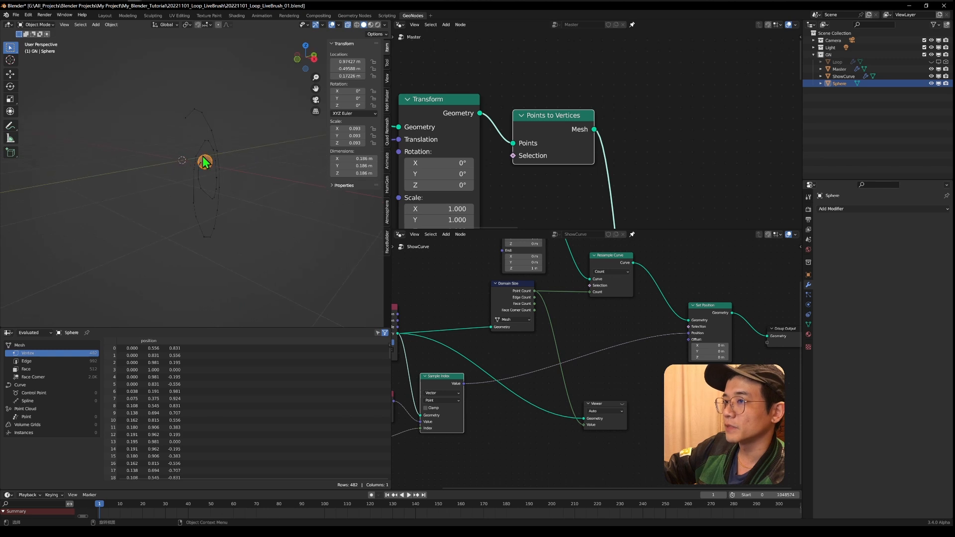
middle_drag(296, 176, 304, 228)
- Insert a Curve to Mesh node between the Set Position and Group Output nodes
middle_drag(525, 381, 592, 358)
key(shift+a)
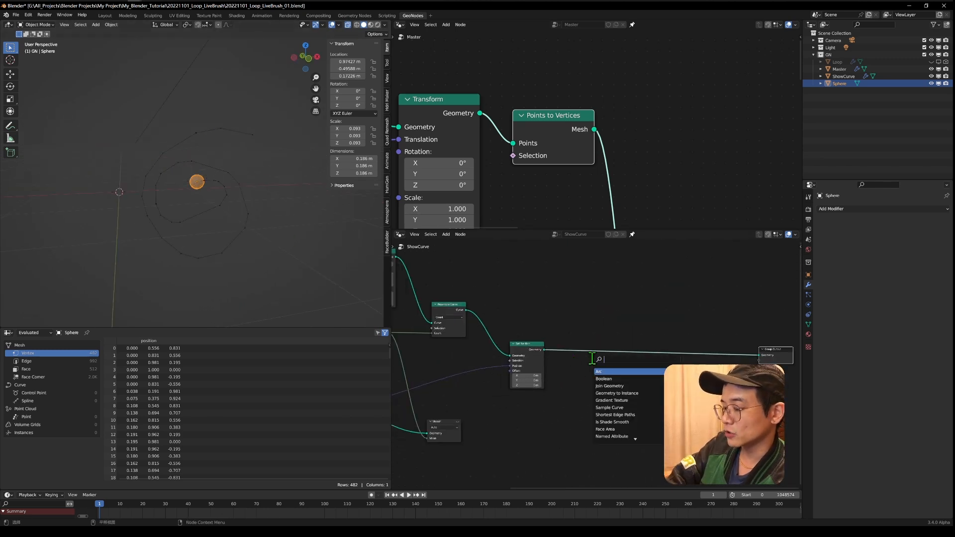
text(cu)
click(612, 429)
click(659, 351)
- Add a Curve Circle node and connect it to the Profile Curve input of Curve to Mesh
key(shift+a)
click(575, 362)
text(cu)
click(597, 415)
click(607, 398)
drag(608, 395, 650, 357)
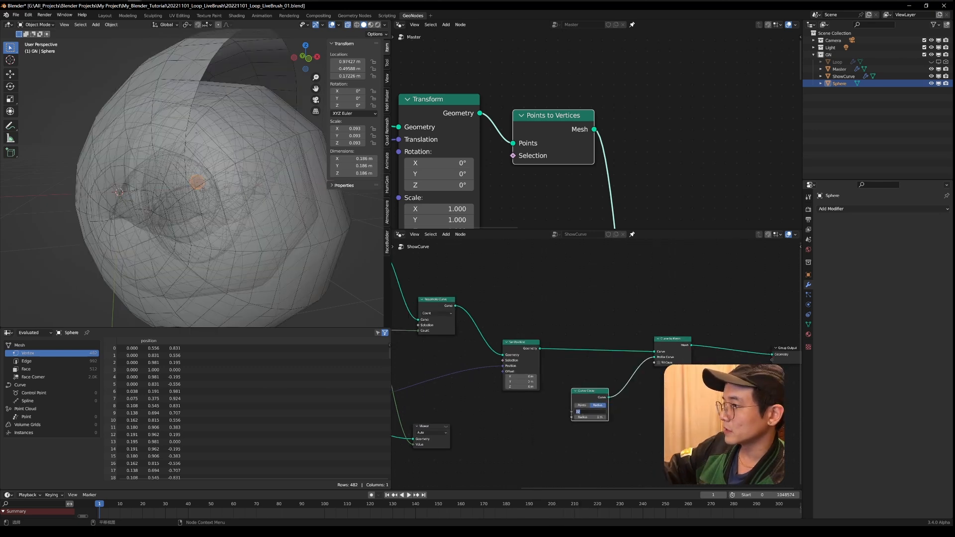
- Set the Curve Circle's resolution to 8 and its radius to 0.05 m, and save the file
text(8)
key(Return)
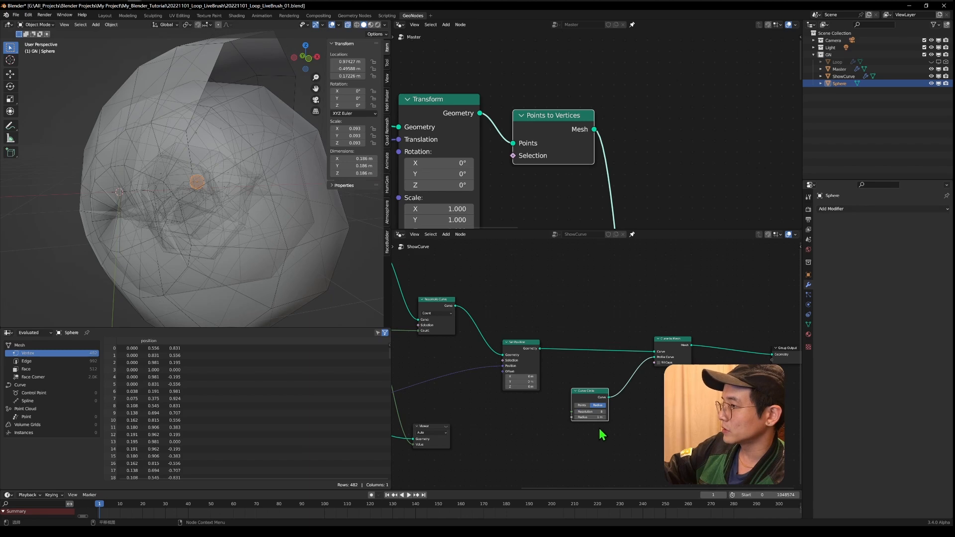
drag(598, 418, 572, 417)
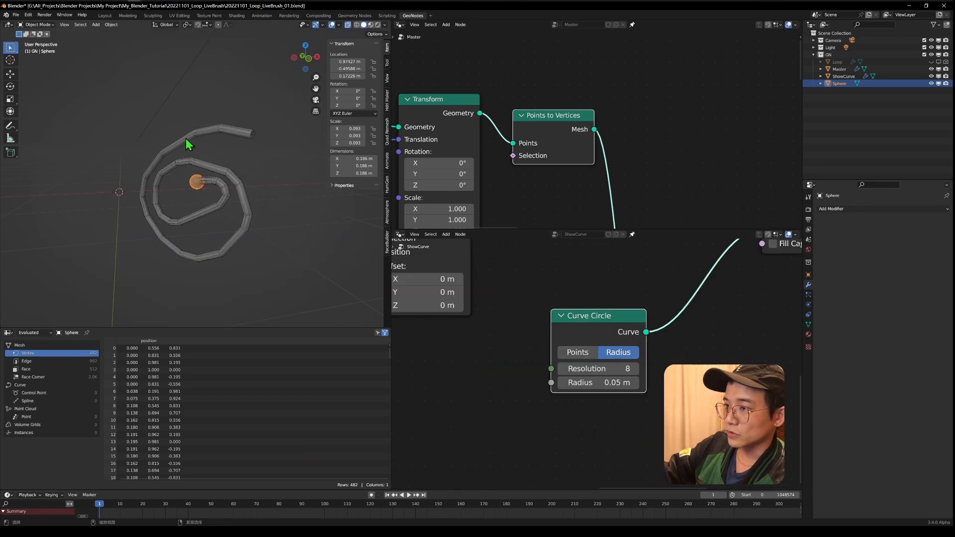
key(ctrl+s)
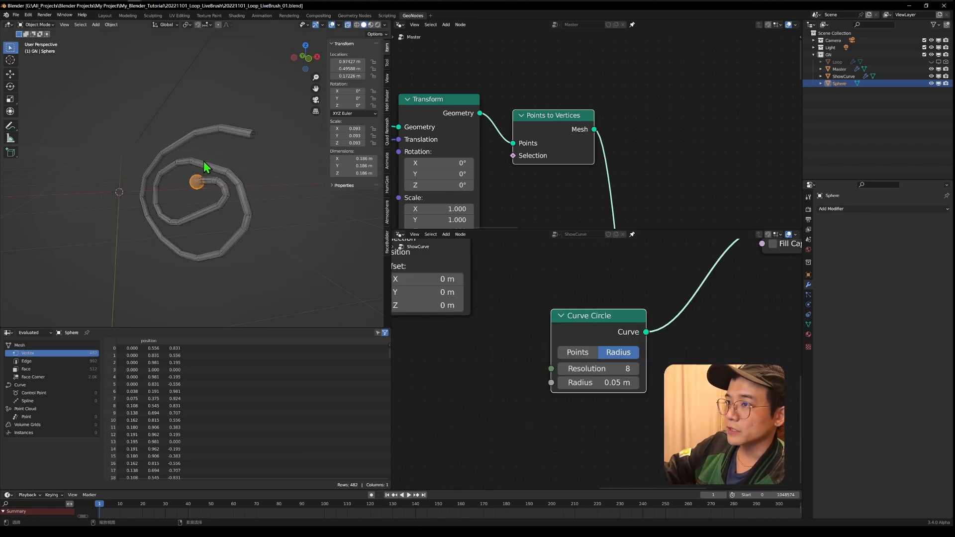
- Move the sphere around in the viewport from several view angles to test the tube trail that follows it
scroll(186, 198, down, 4)
scroll(192, 198, up, 15)
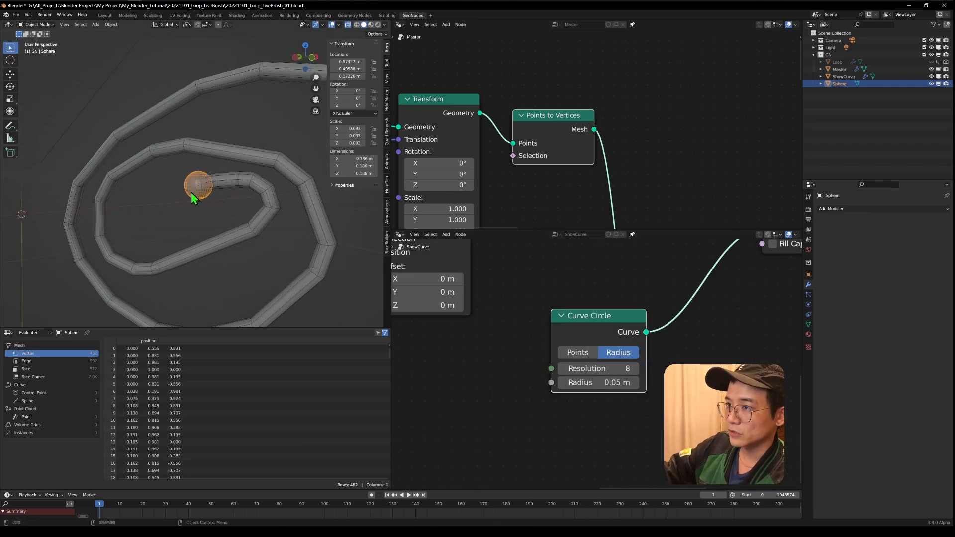
key(g)
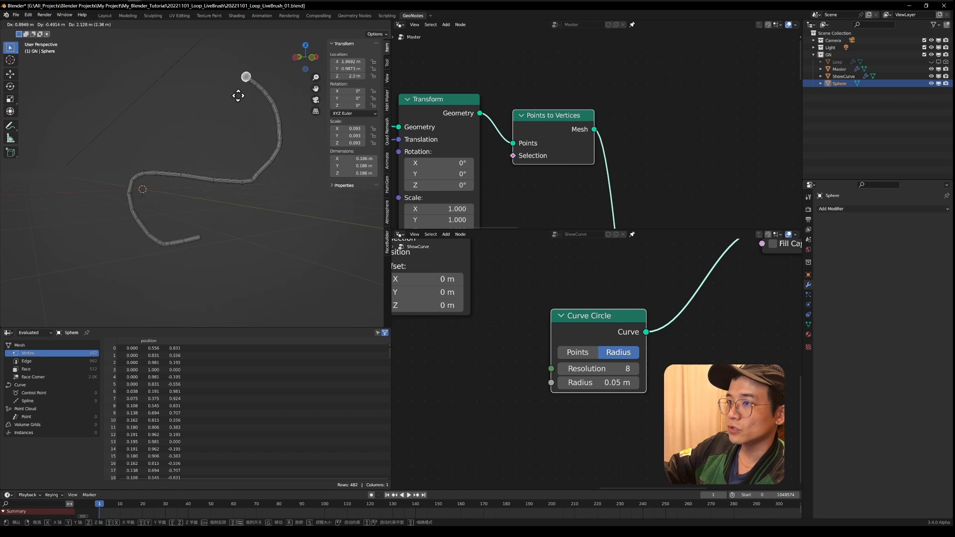
click(247, 100)
middle_drag(247, 100, 90, 177)
key(g)
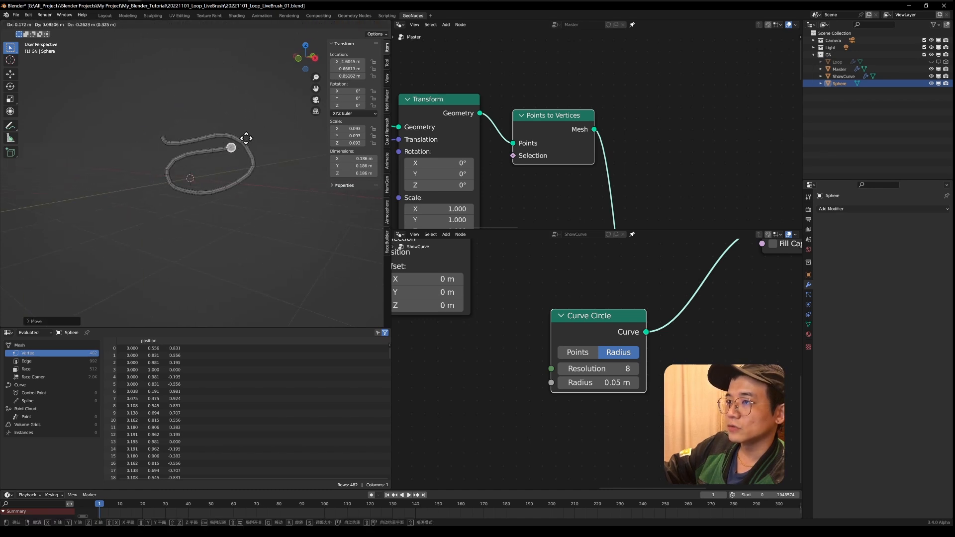
click(240, 144)
middle_drag(214, 142, 164, 142)
key(g)
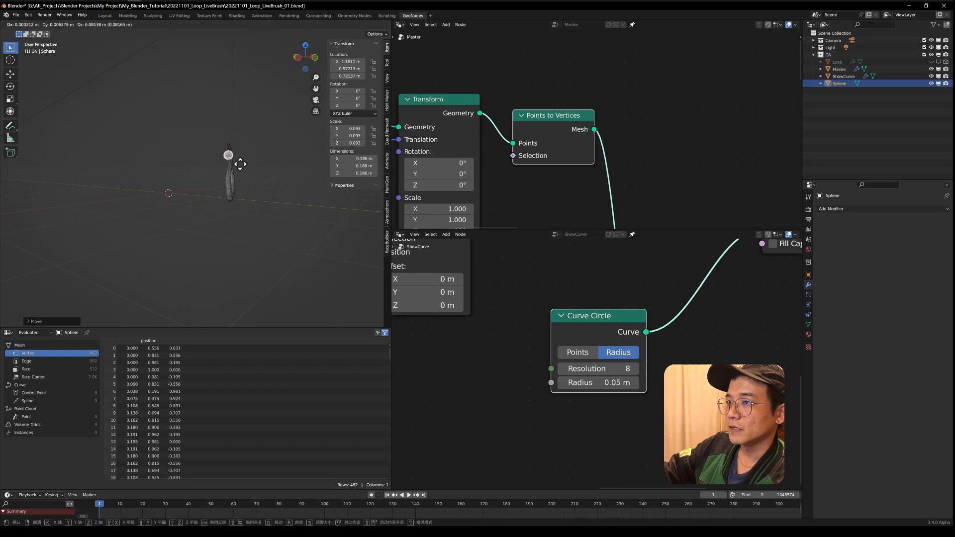
click(134, 222)
middle_drag(135, 222, 208, 219)
scroll(671, 171, down, 6)
scroll(719, 193, up, 6)
- Set the B threshold of the Greater Than or Equal node in the Master tree's Data Size frame to 300
middle_drag(695, 181, 305, 64)
middle_drag(781, 218, 485, 99)
scroll(486, 100, up, 2)
click(616, 154)
text(300)
key(Return)
- Move the sphere in sweeping loops from different view angles to draw a long tube trail
middle_drag(214, 152, 274, 167)
key(g)
click(228, 118)
middle_drag(228, 123, 160, 207)
key(g)
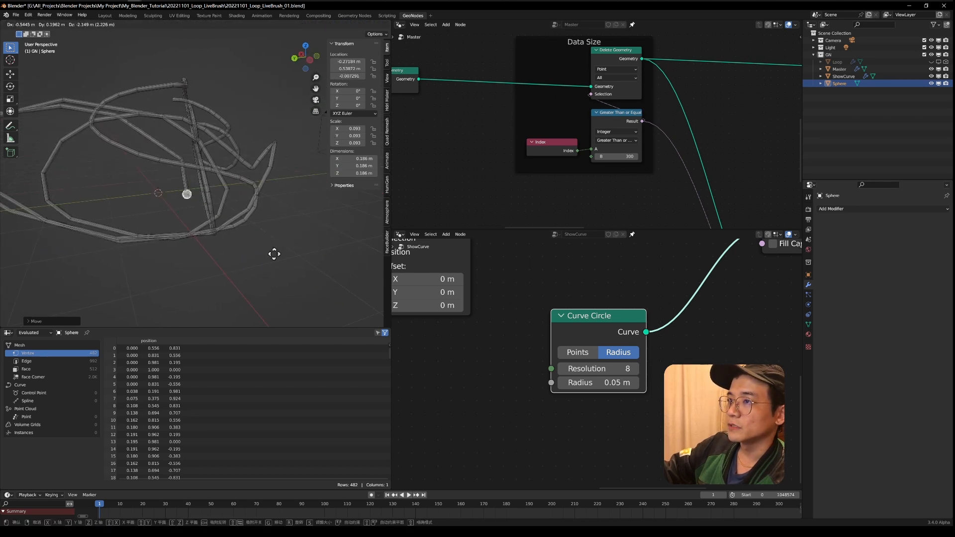
click(222, 188)
middle_drag(222, 187, 169, 193)
key(g)
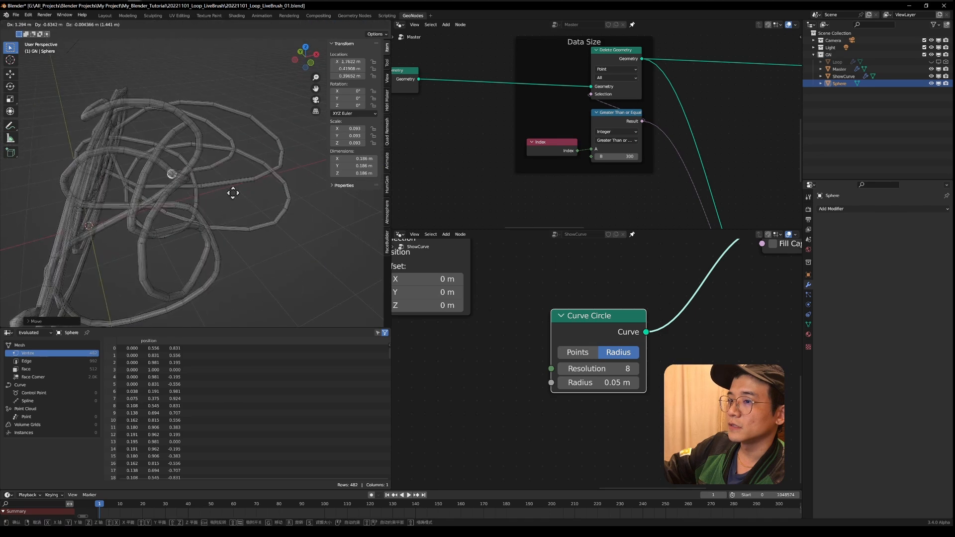
click(183, 197)
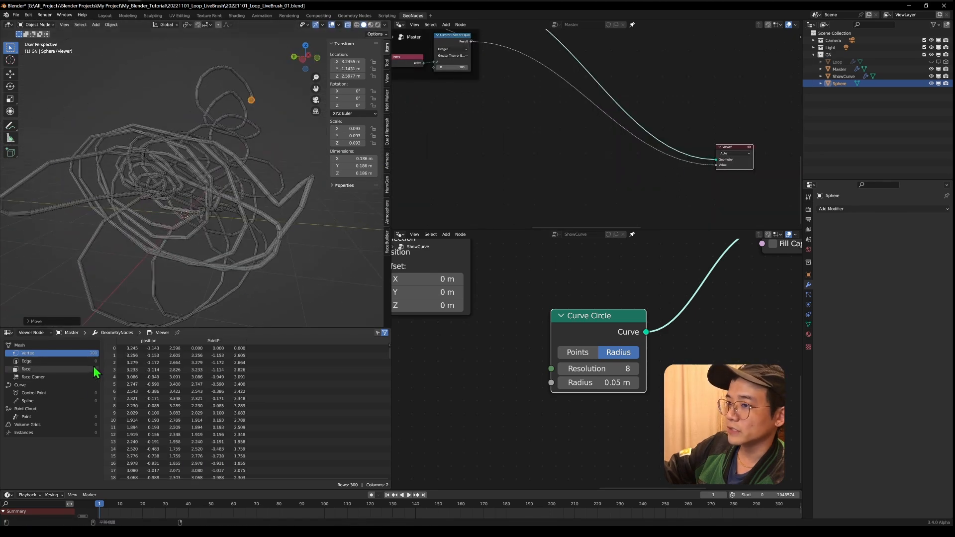
- Move the sphere once more through the scene to extend the looping trail from another angle
middle_drag(84, 131, 153, 149)
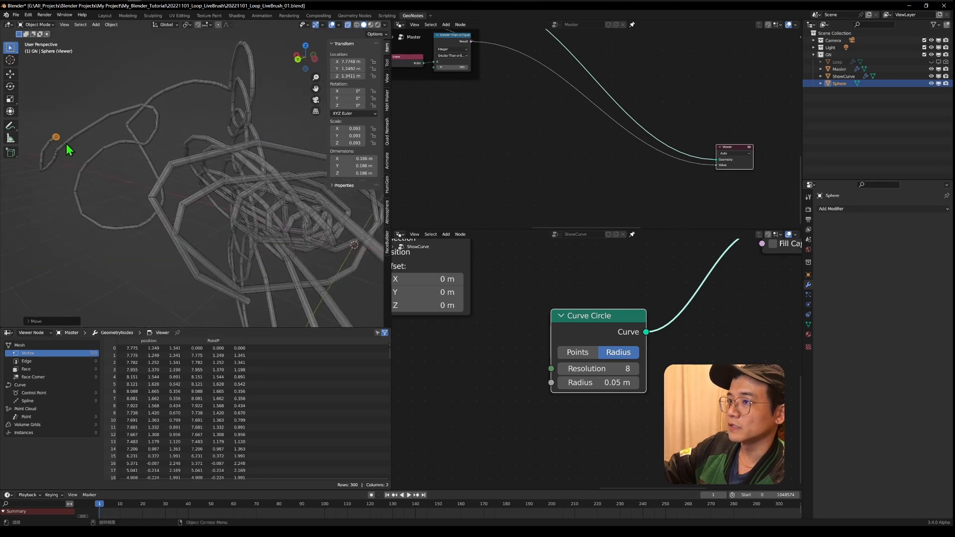
scroll(232, 211, down, 2)
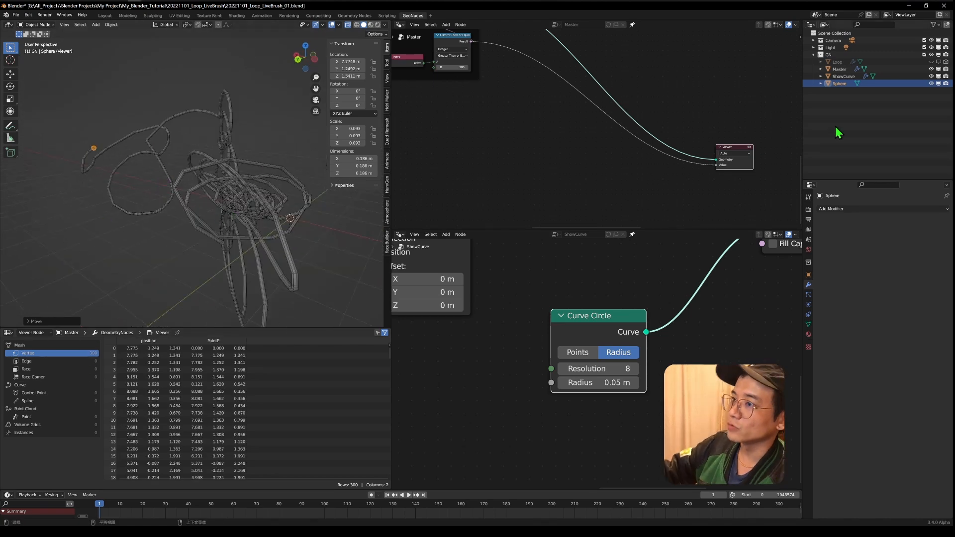
key(g)
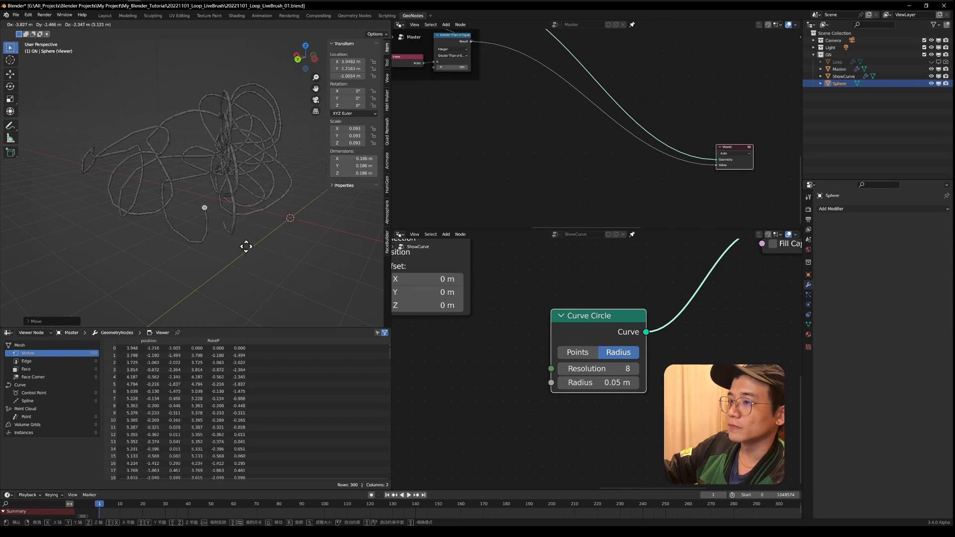
click(211, 241)
middle_drag(211, 241, 311, 227)
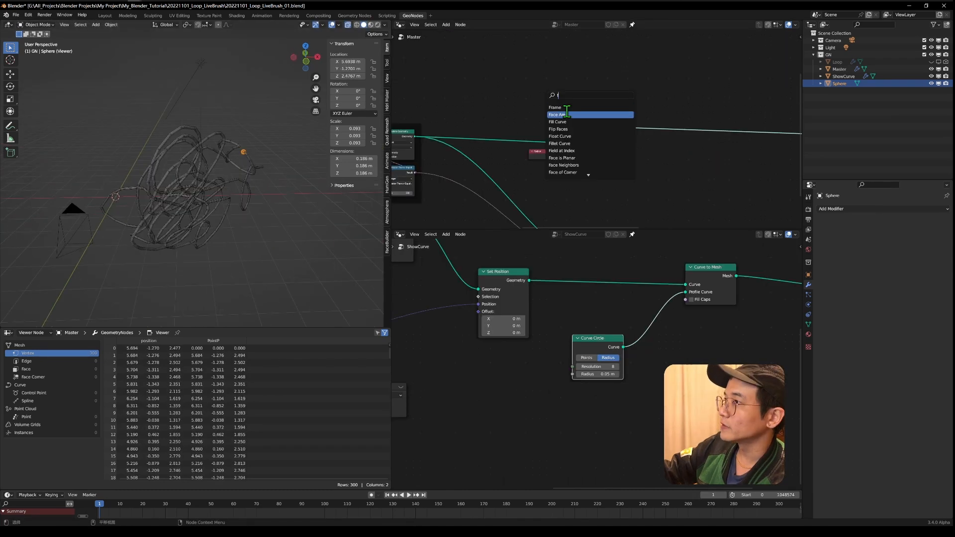
- Add a frame in the Master tree around the Store Named Attribute node and the input node feeding its value
click(577, 130)
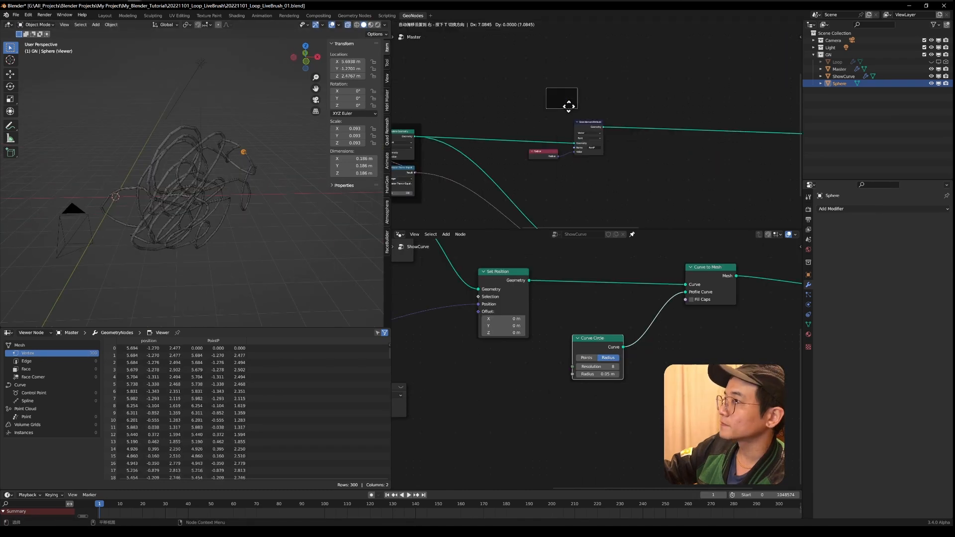
key(ctrl+j)
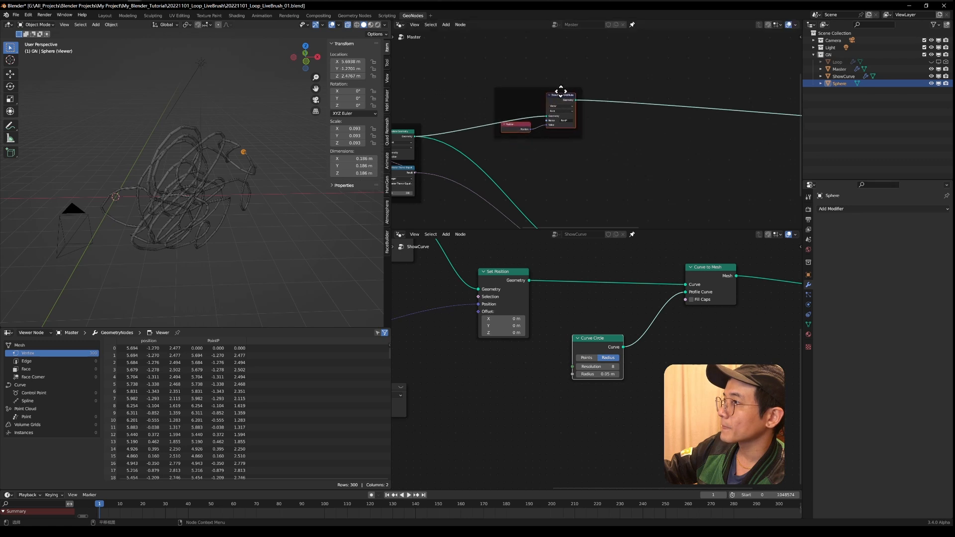
- Insert a Transform node after the framed Store Named Attribute node in the Master tree and set its X translation to 0.1 m
scroll(600, 348, down, 2)
middle_drag(614, 445, 599, 390)
scroll(600, 386, down, 4)
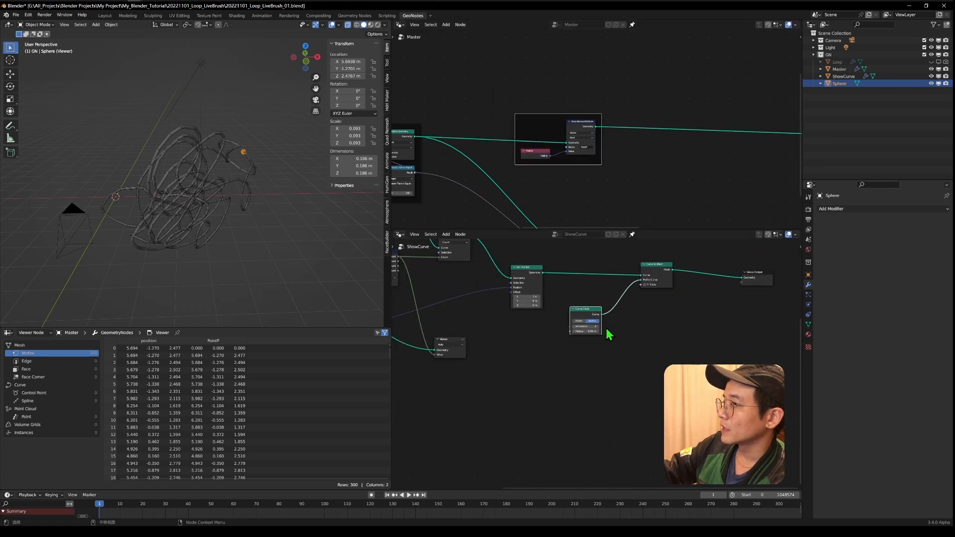
middle_drag(607, 332, 526, 385)
scroll(672, 150, up, 2)
middle_drag(673, 150, 556, 160)
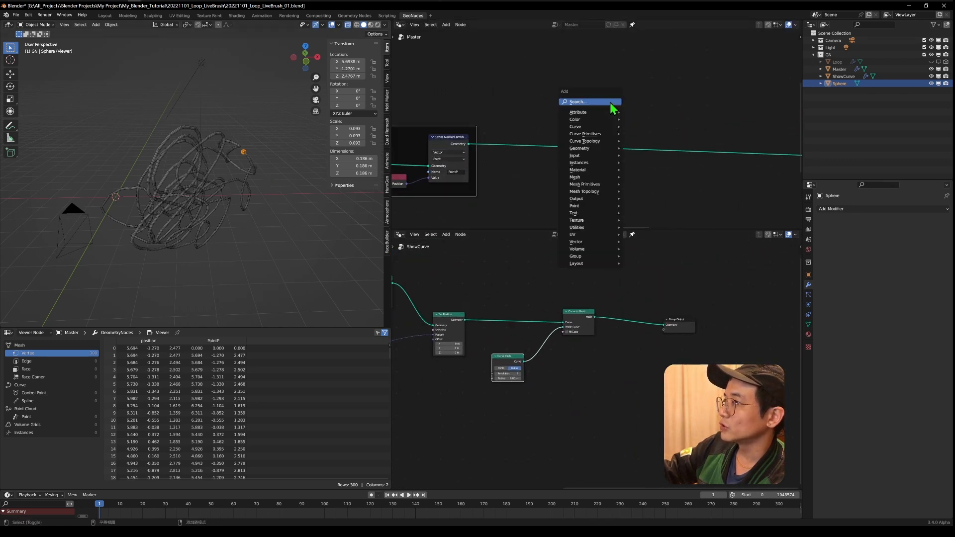
key(shift+a)
text(tr)
key(Return)
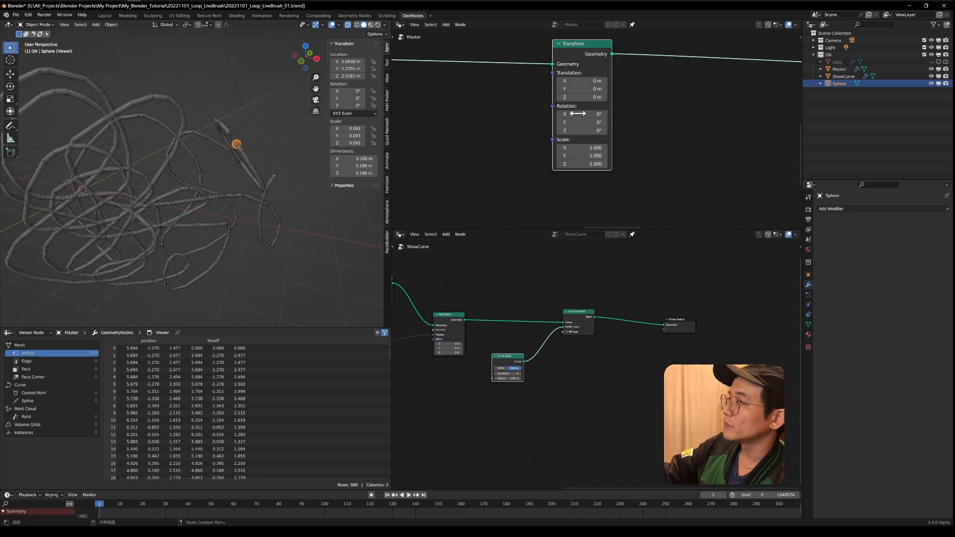
click(605, 81)
text(0.1)
key(Return)
- Move the sphere in several loops from different view angles to test how the X offset drifts the recorded trail
key(g)
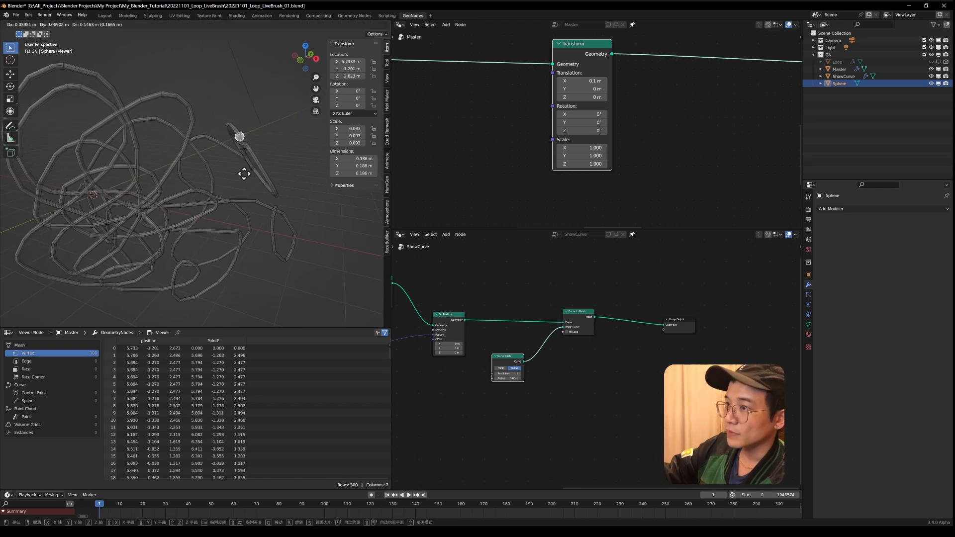
click(196, 145)
middle_drag(180, 191, 165, 174)
key(g)
click(156, 177)
middle_drag(100, 169, 167, 150)
key(g)
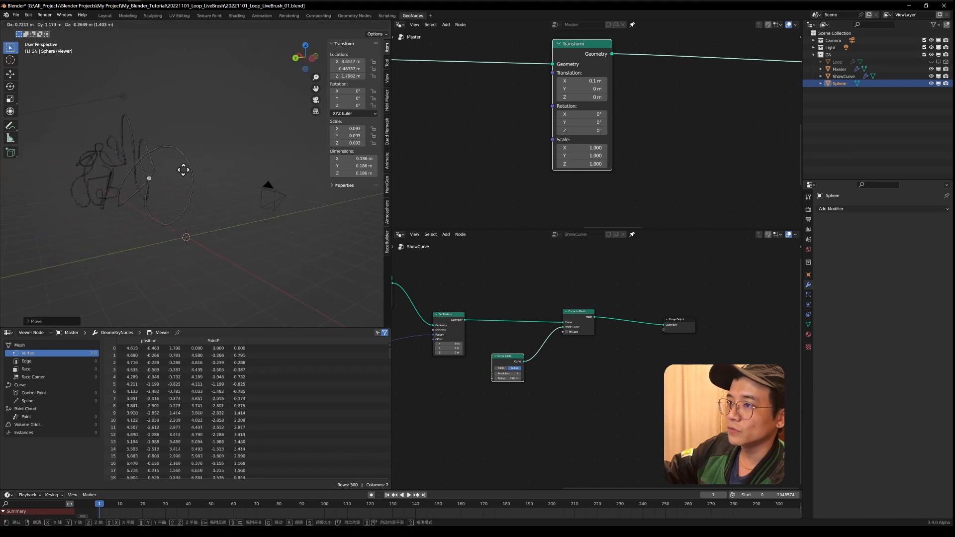
click(192, 211)
scroll(206, 213, up, 3)
middle_drag(205, 208, 145, 174)
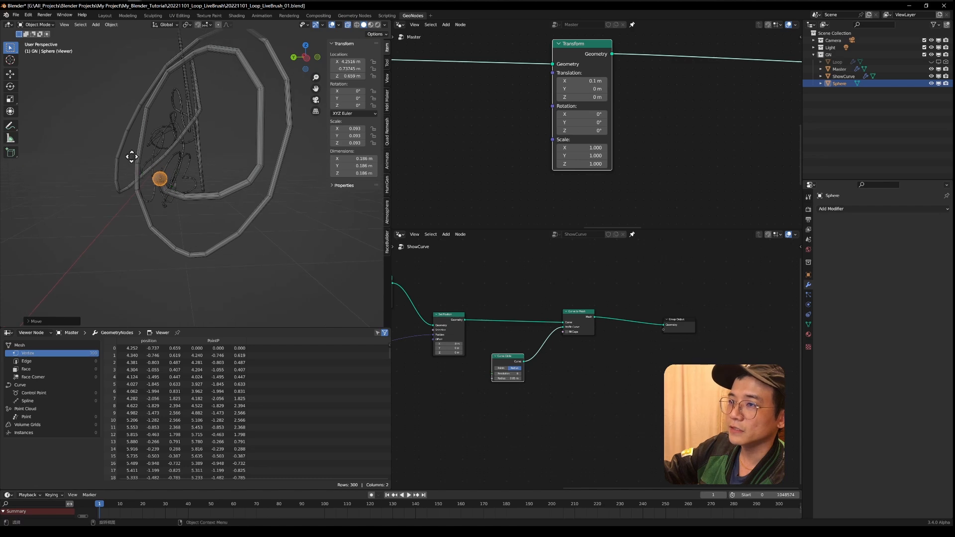
key(g)
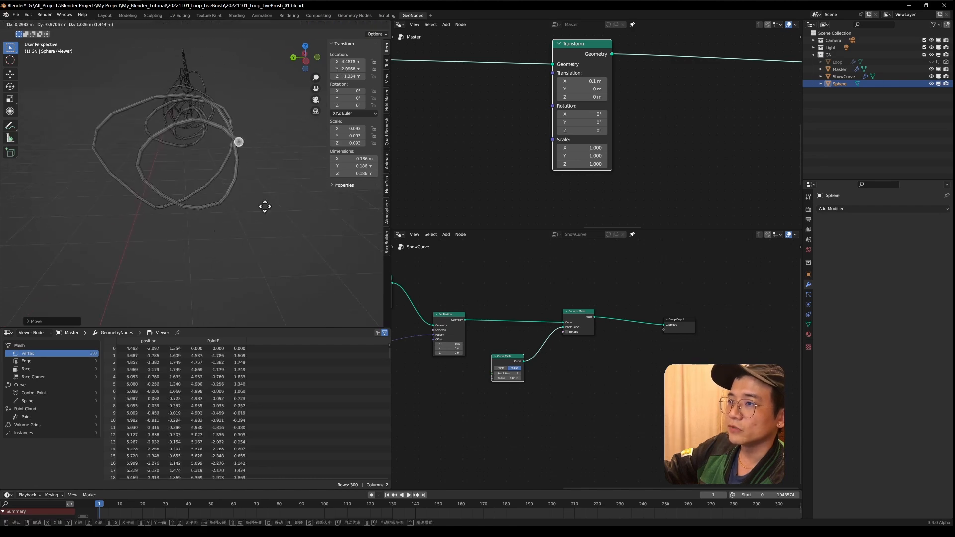
click(195, 183)
middle_drag(103, 190, 208, 194)
scroll(611, 89, up, 1)
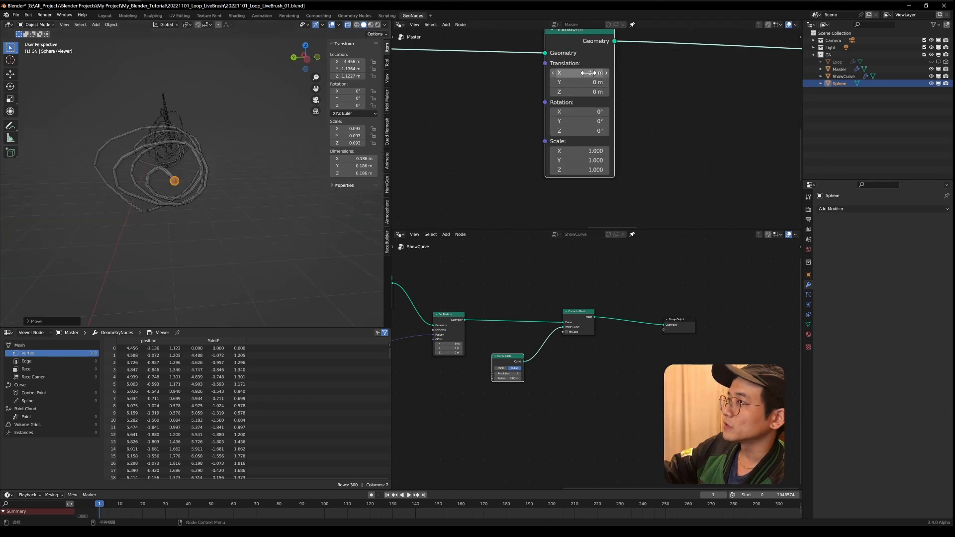
- Set the Transform node's translation to X 0 m and Y 0.1 m, and move the sphere to draw a looping trail
click(557, 72)
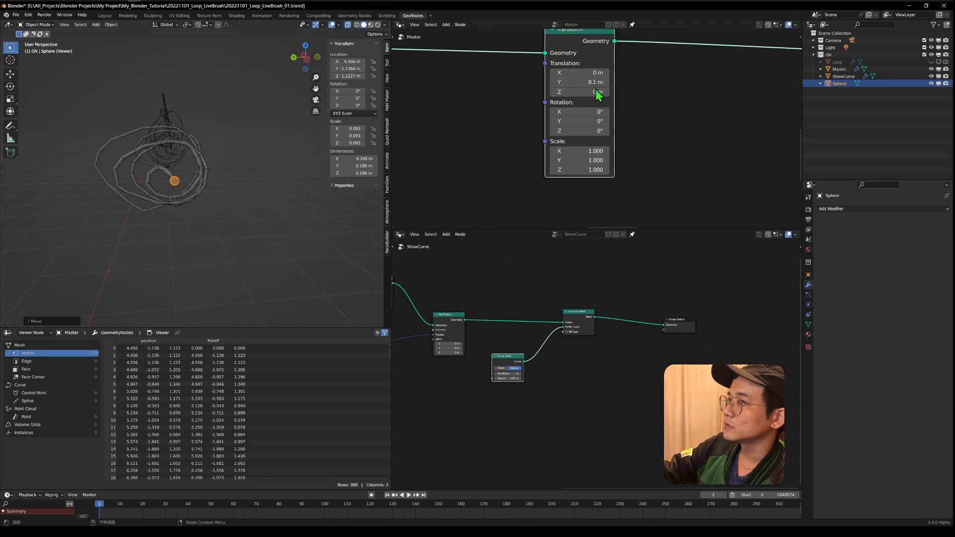
middle_drag(209, 201, 13, 277)
scroll(112, 231, down, 4)
key(g)
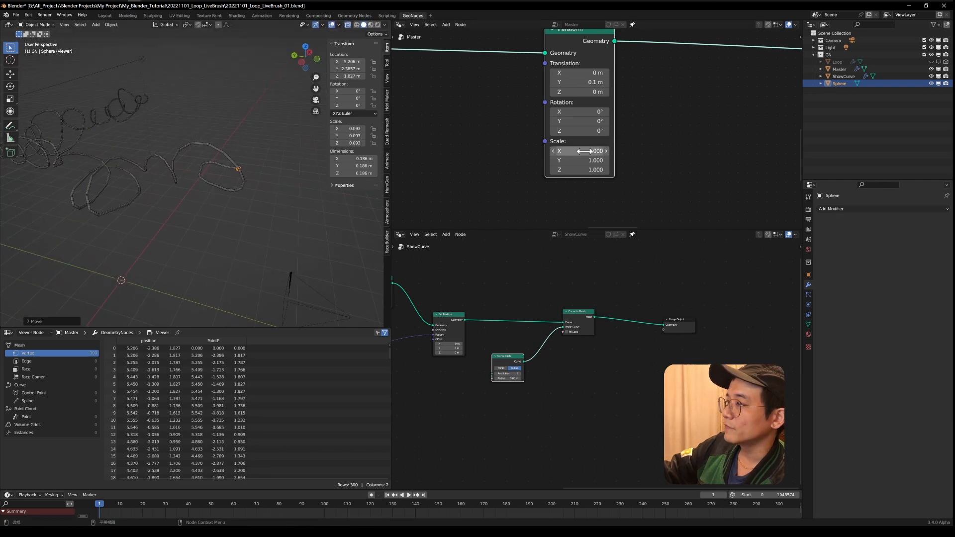
- Reset the Transform node's Y translation to 0 m, set its scale to 1.01 on all axes, and move the sphere around the origin
drag(585, 151, 584, 170)
text(14)
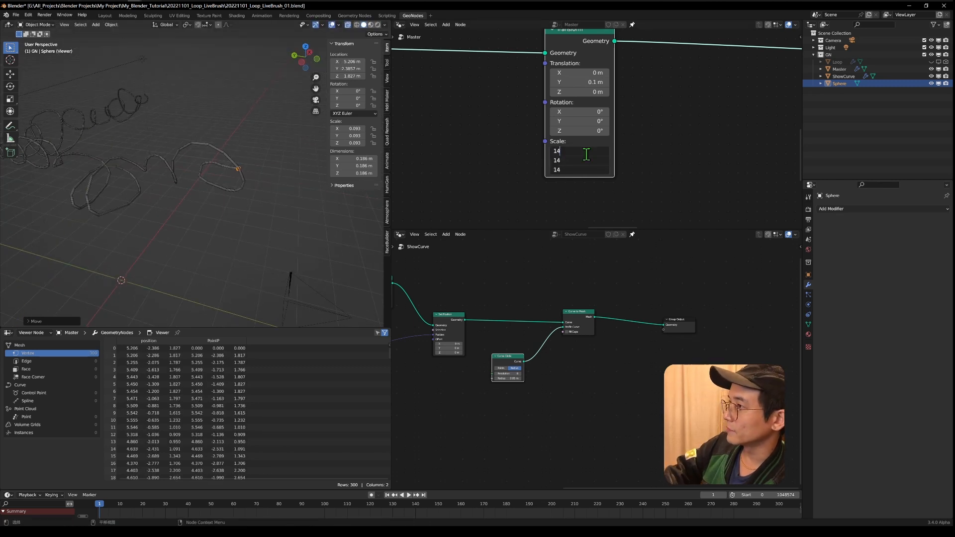
key(Return)
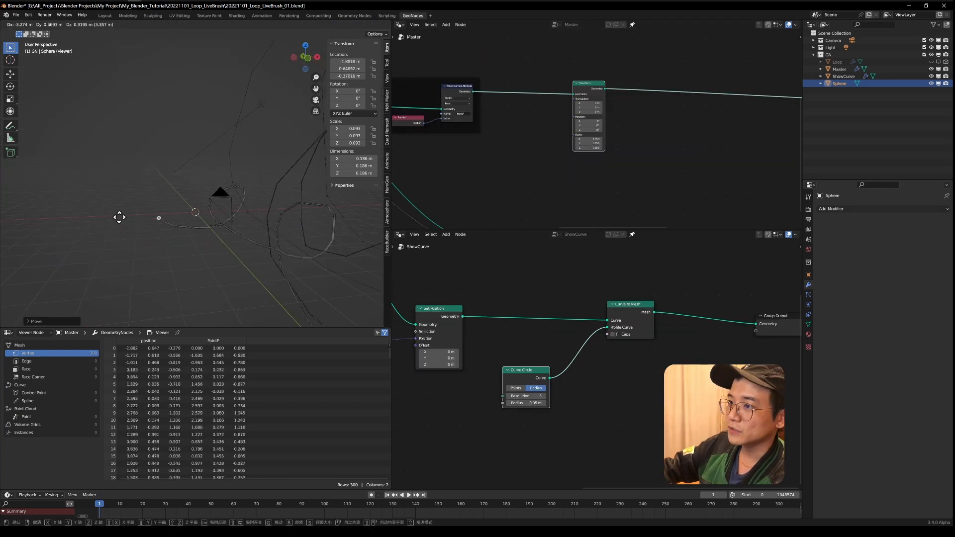
mouse_move(163, 215)
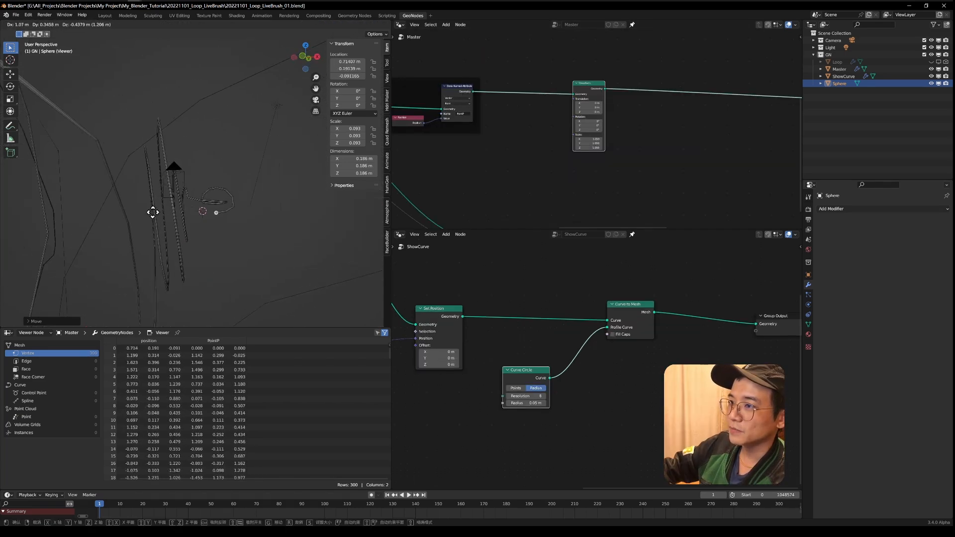
click(195, 217)
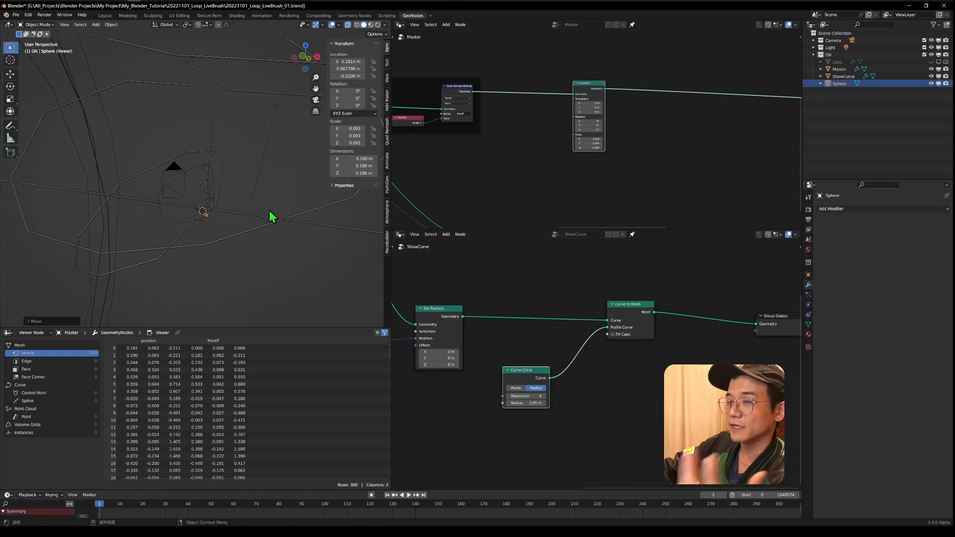
scroll(629, 154, down, 2)
- Put the Transform node in the Master tree inside a new frame labelled "offset"
key(shift+a)
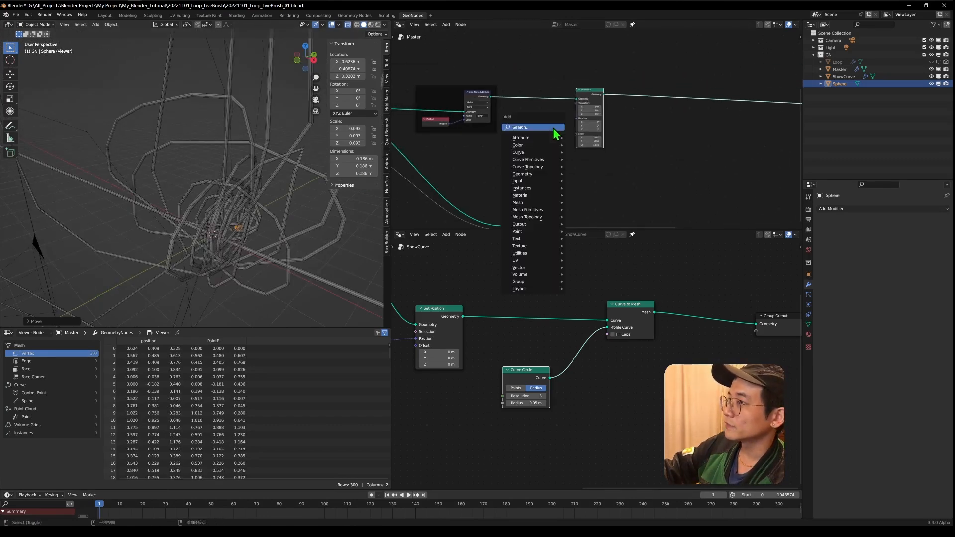
click(553, 128)
text(f)
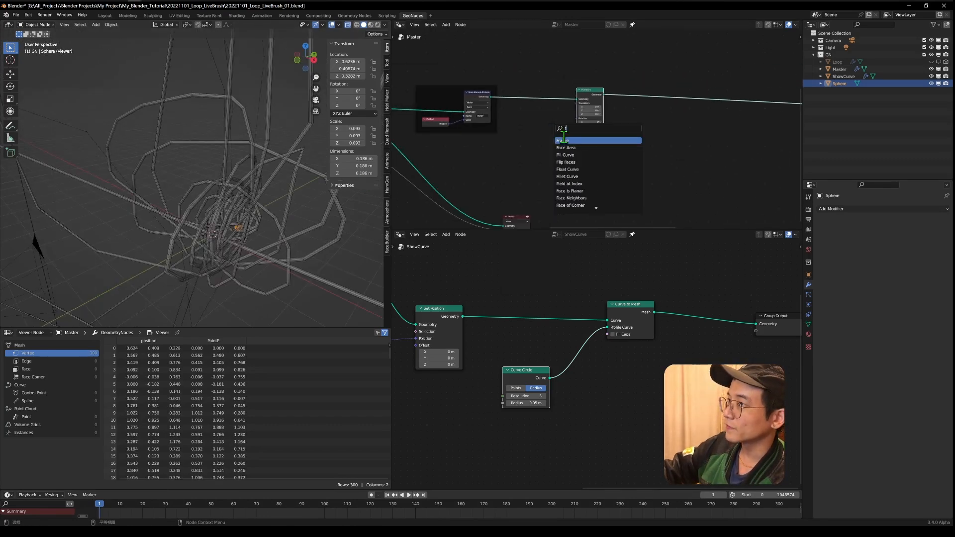
key(Return)
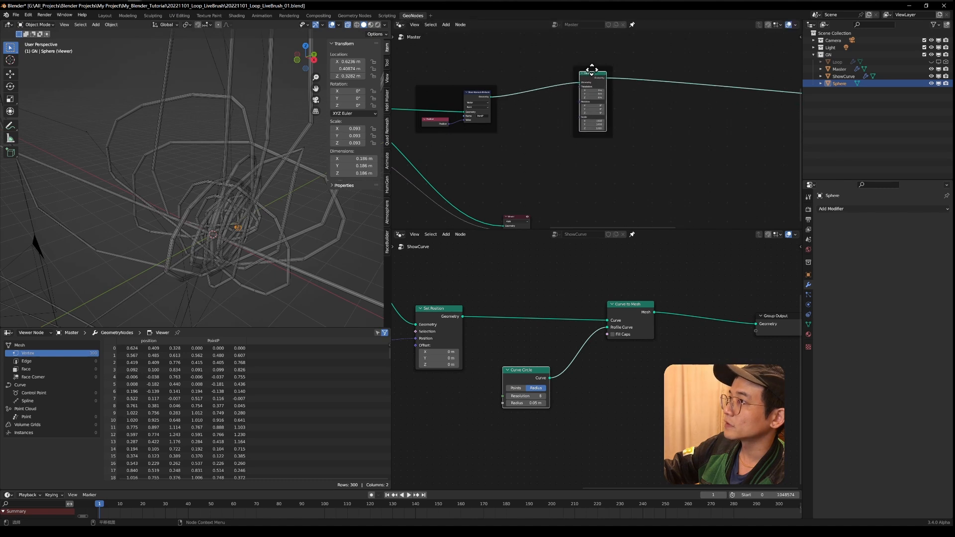
click(582, 85)
scroll(577, 104, up, 4)
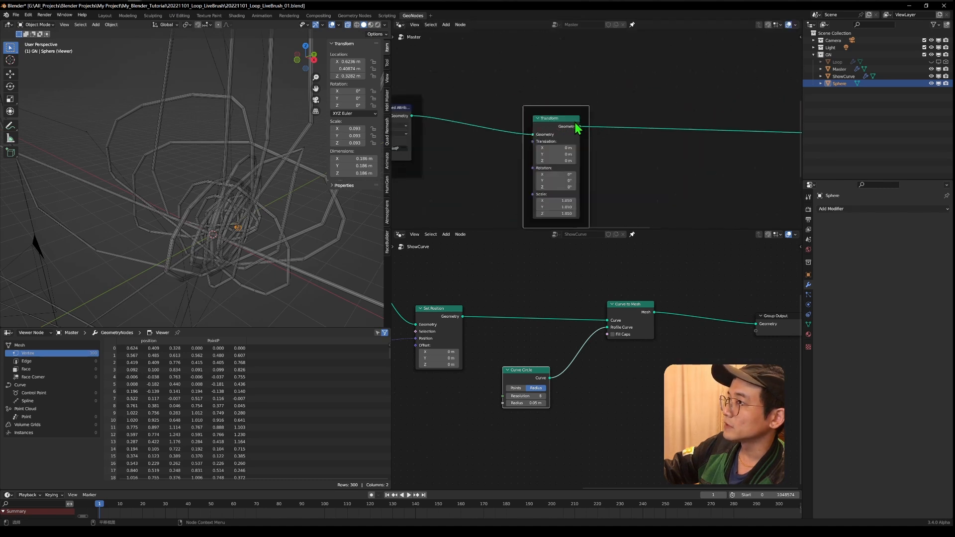
right_click(561, 111)
click(561, 110)
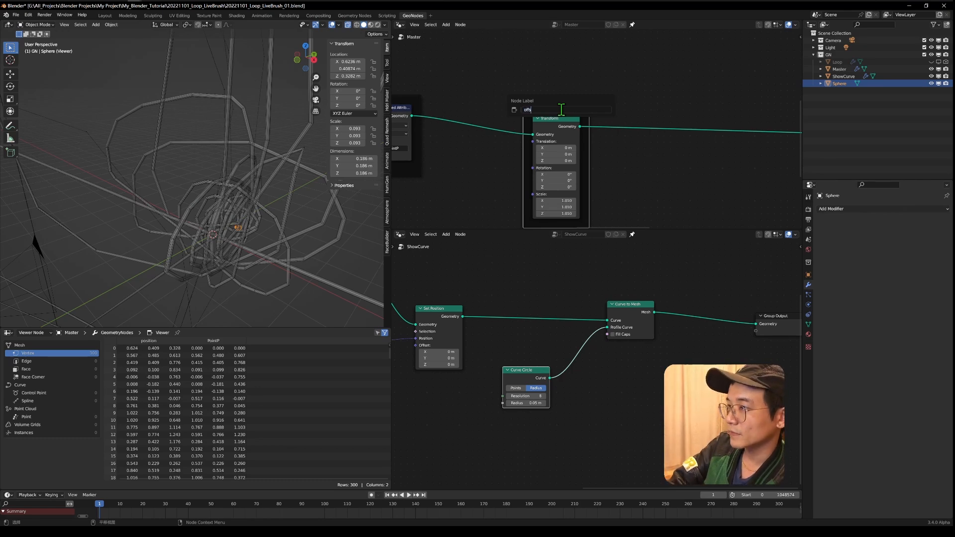
key(Return)
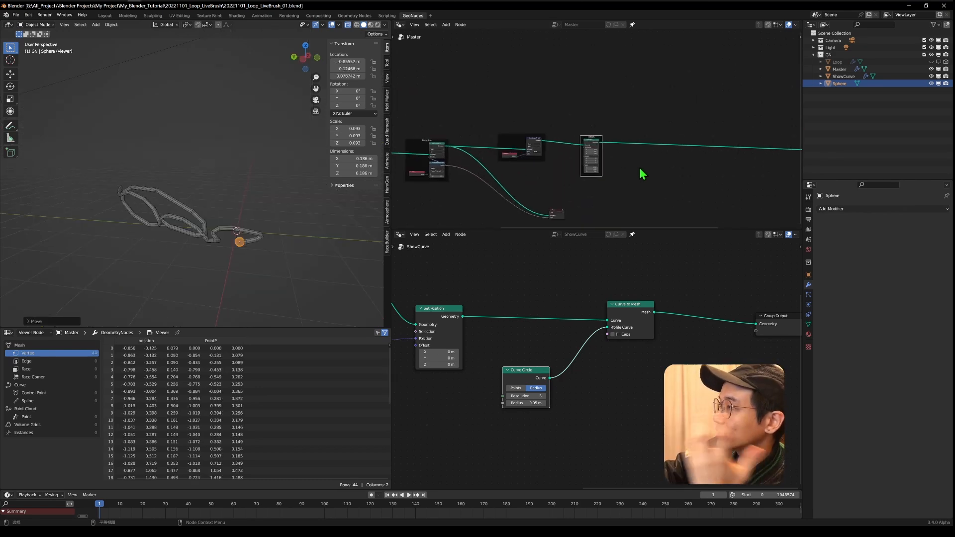
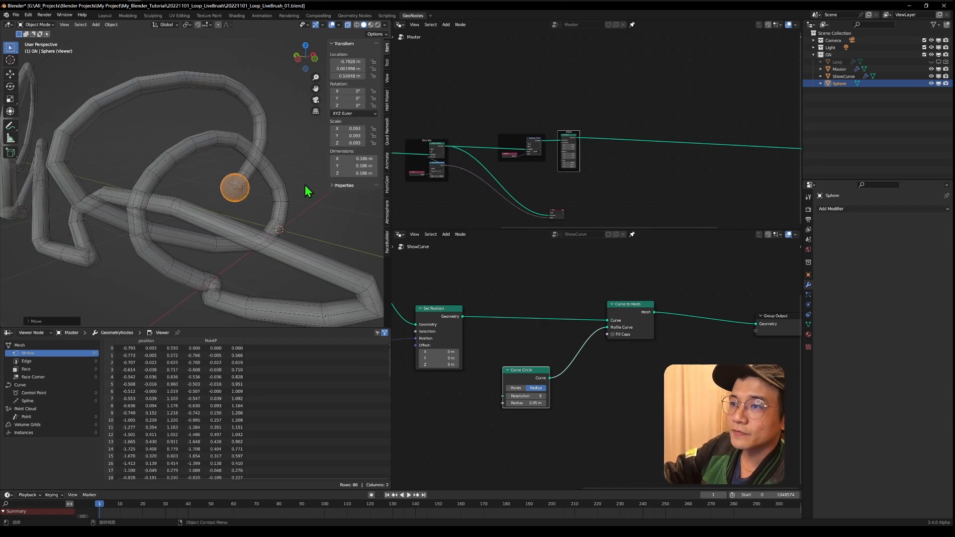
- Move the sphere through the scene from several view angles to draw a fresh tube trail with the scaling offset
key(g)
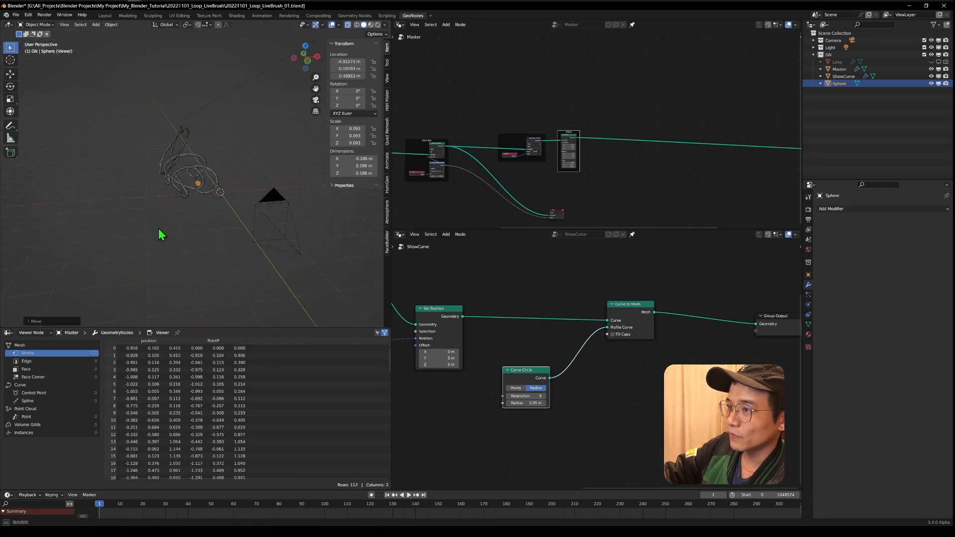
middle_drag(319, 209, 218, 200)
key(g)
click(84, 238)
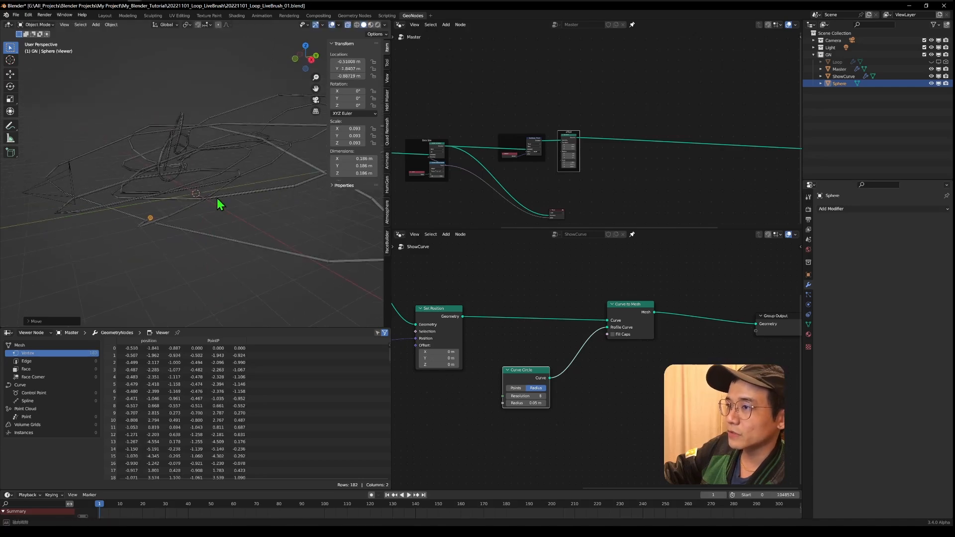
key(g)
click(204, 208)
scroll(207, 214, up, 3)
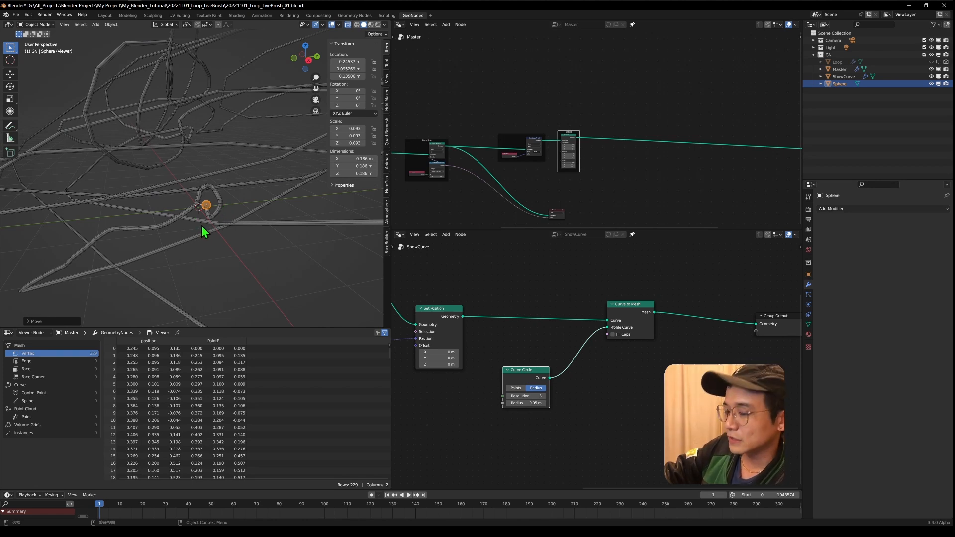
scroll(205, 224, up, 3)
middle_drag(219, 252, 121, 269)
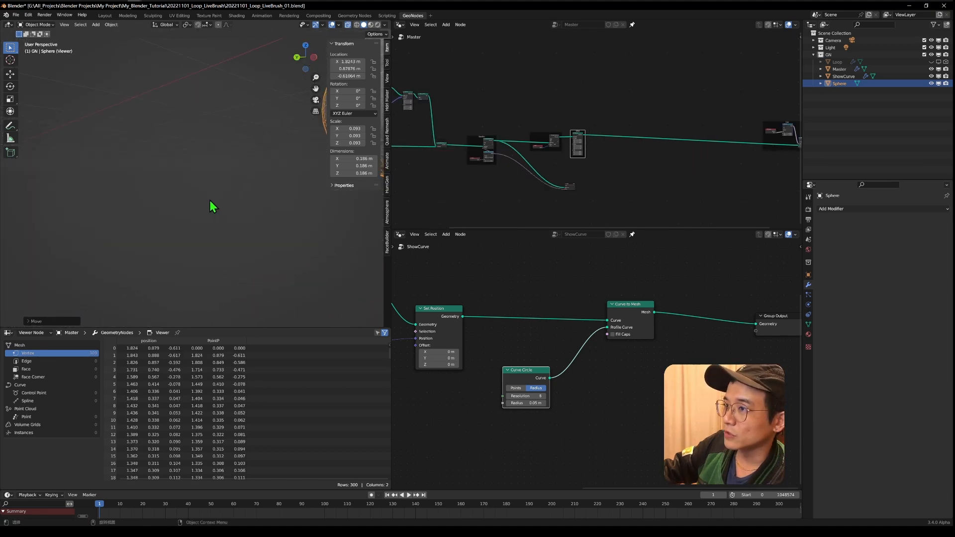
- Sketch annotation circles around one section of the tube in close-up, with arrow and cross strokes beside it
scroll(199, 206, down, 8)
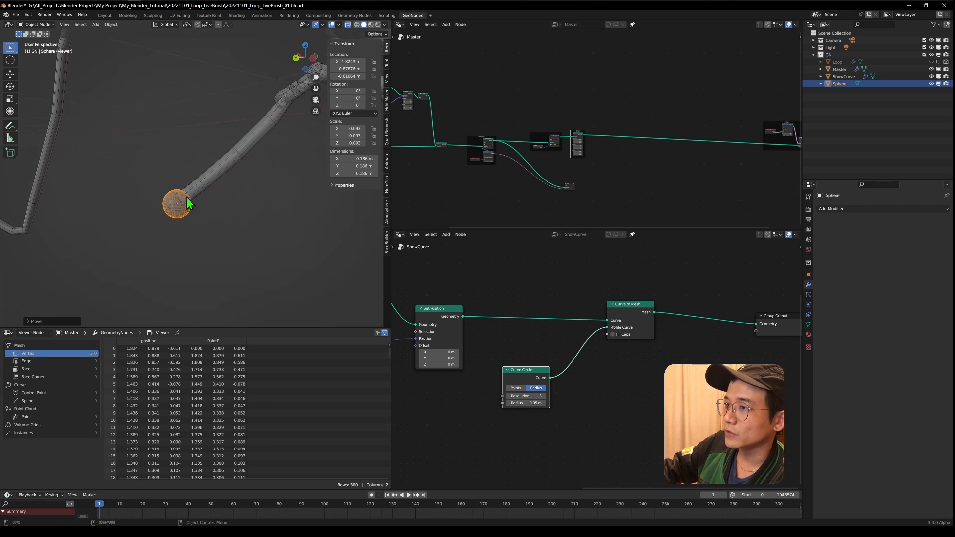
scroll(208, 200, up, 4)
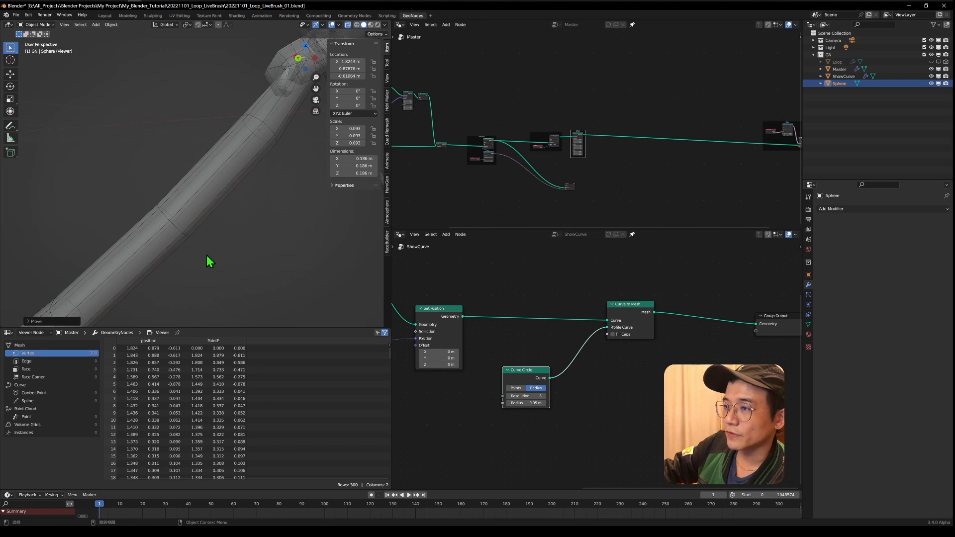
key(d)
mouse_move(173, 275)
mouse_down()
mouse_move(242, 246)
mouse_move(127, 255)
mouse_up()
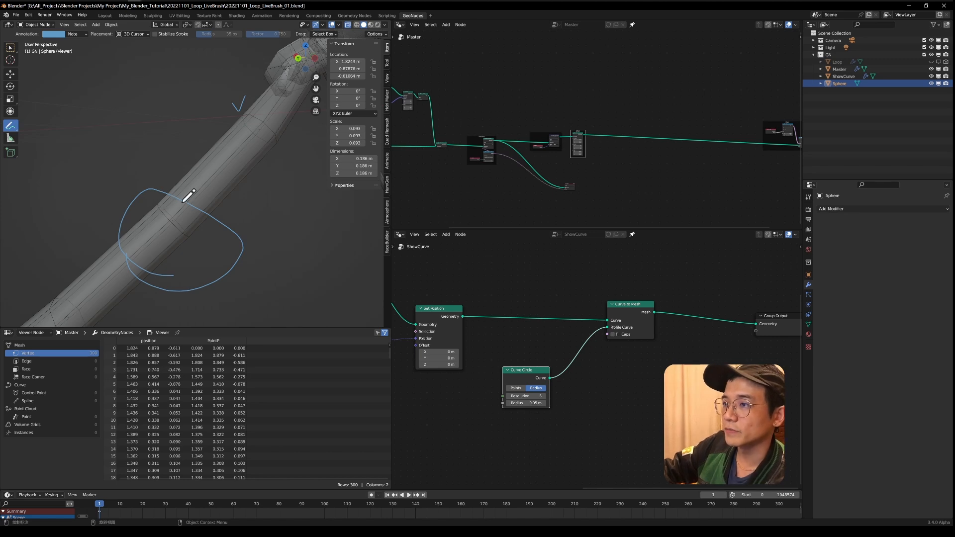
drag(143, 219, 138, 225)
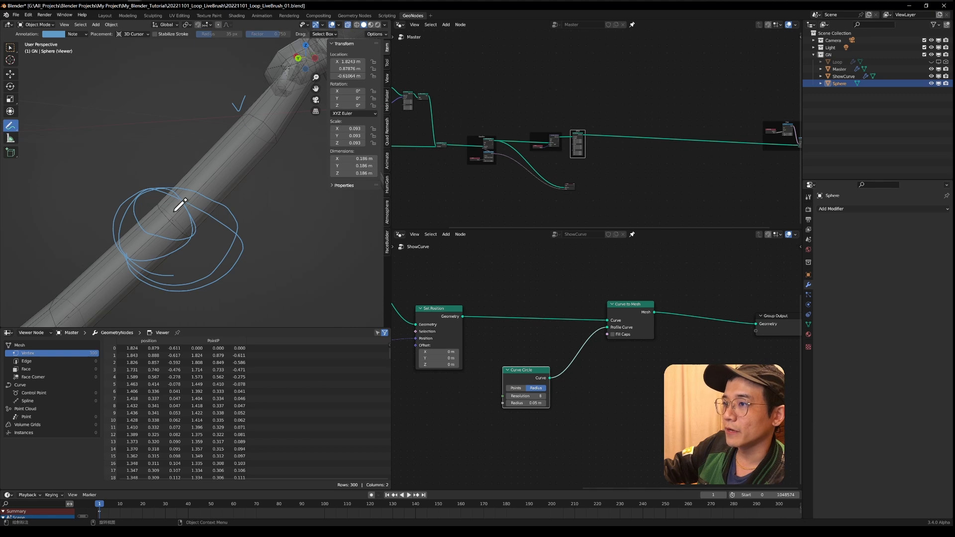
mouse_move(277, 147)
mouse_down()
mouse_move(281, 188)
mouse_move(247, 227)
mouse_up()
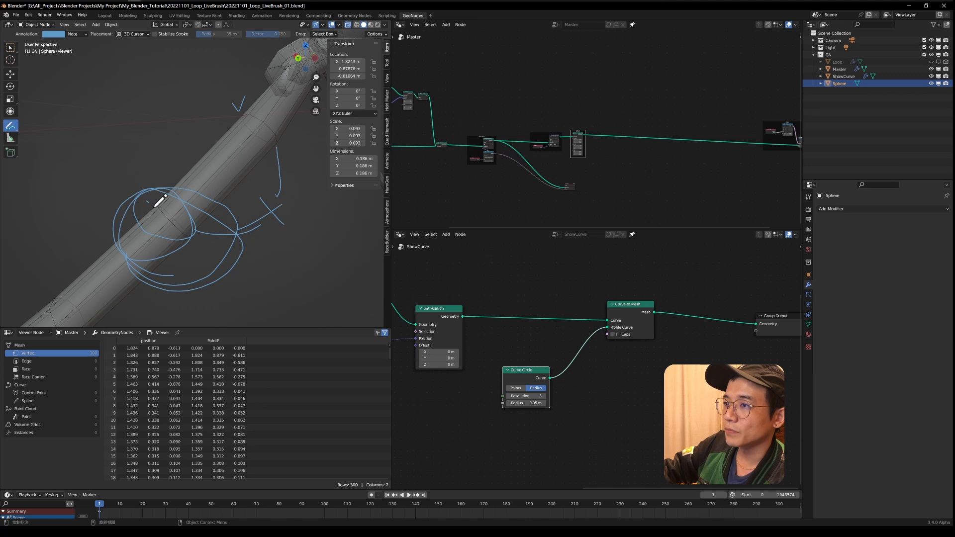
drag(154, 208, 154, 171)
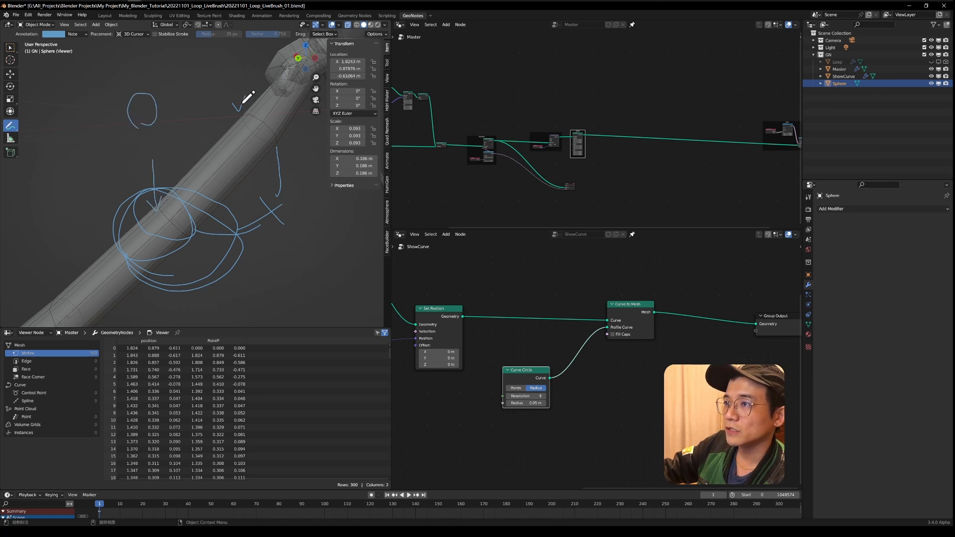
drag(239, 109, 232, 76)
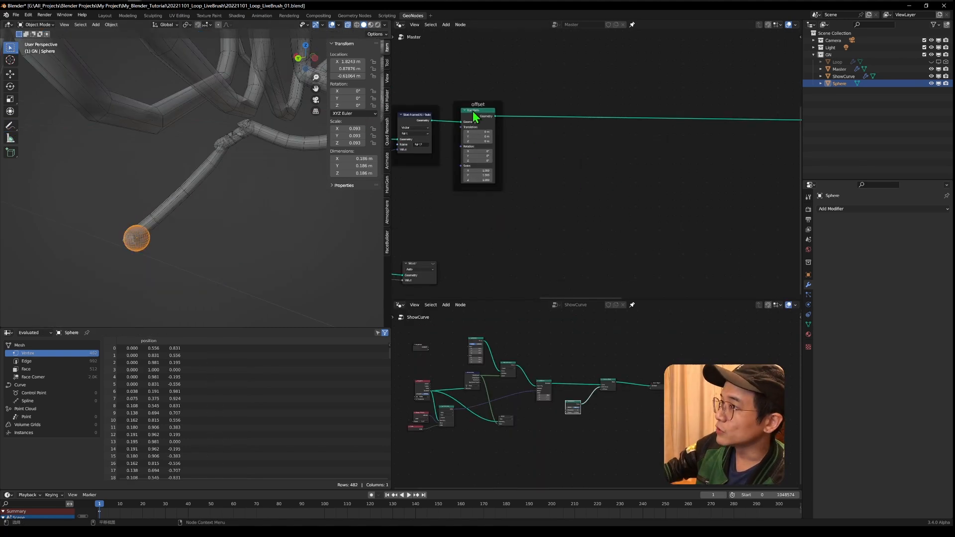
- Add a Store Named Attribute node to the Master tree, past the offset frame
click(476, 117)
middle_drag(592, 157, 548, 191)
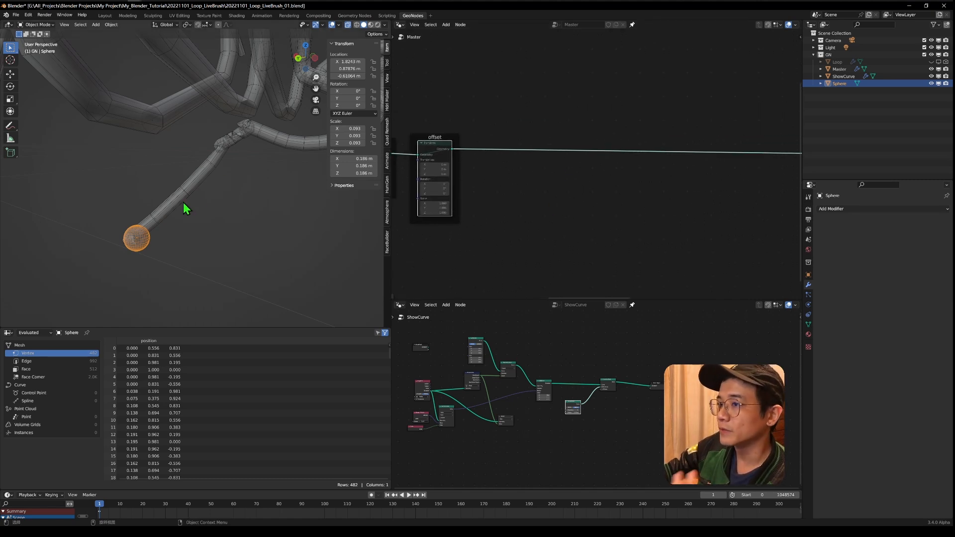
click(542, 191)
key(shift+a)
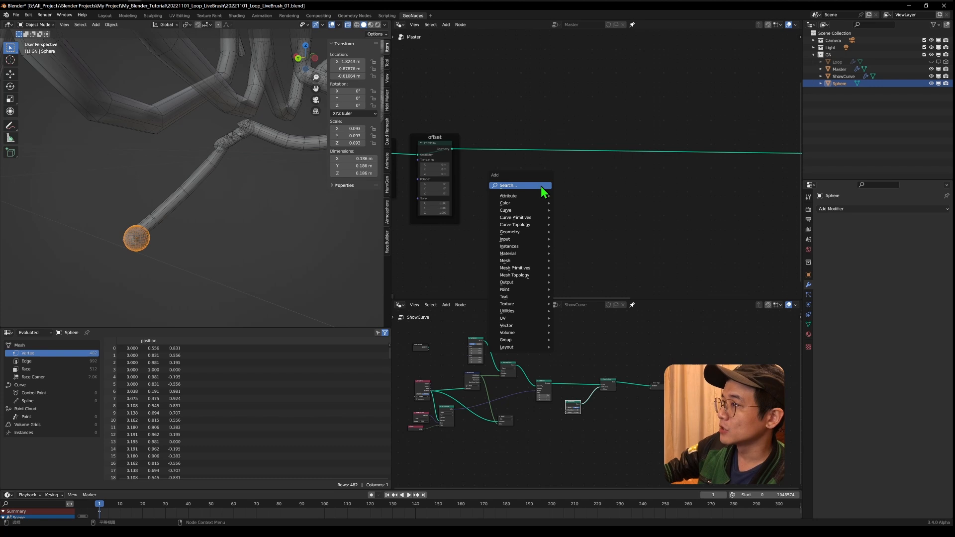
click(541, 188)
text(stor)
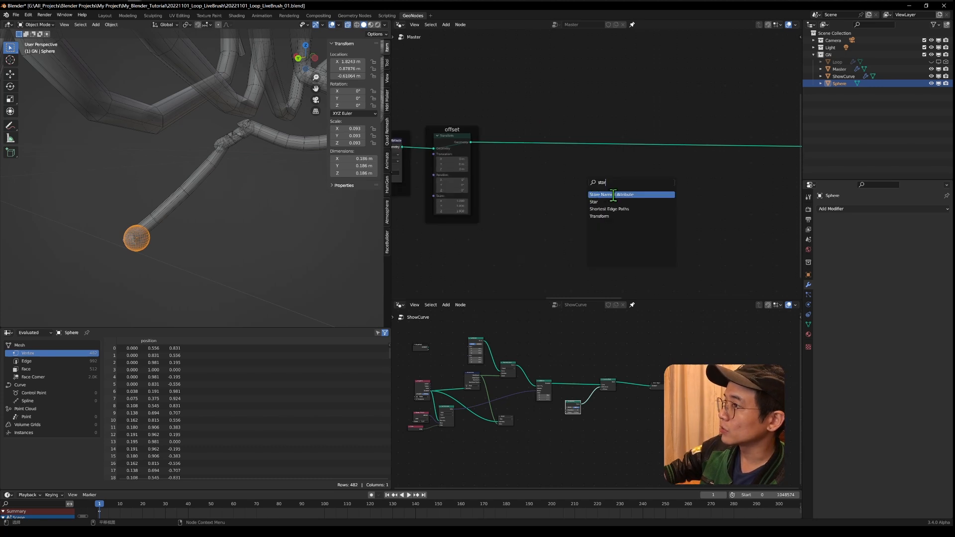
click(613, 195)
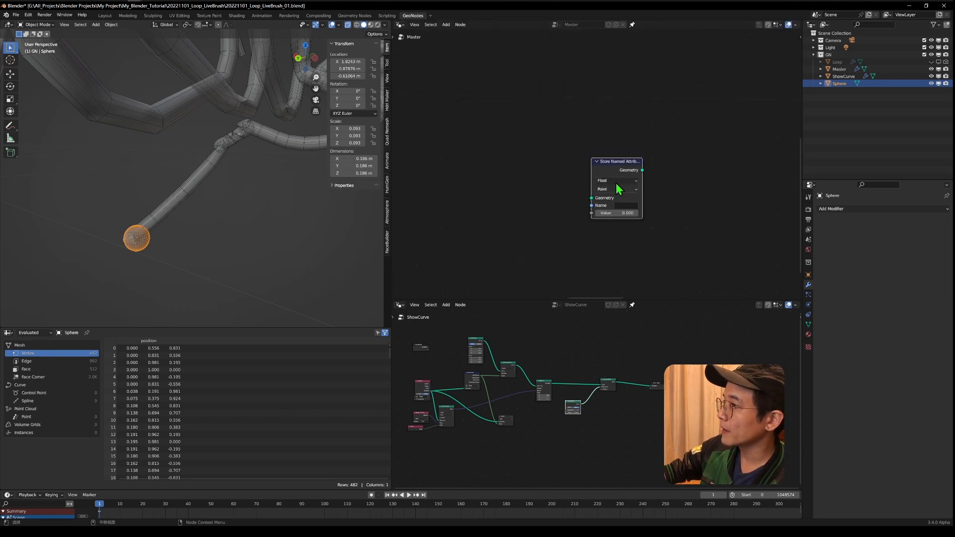
click(616, 189)
click(617, 190)
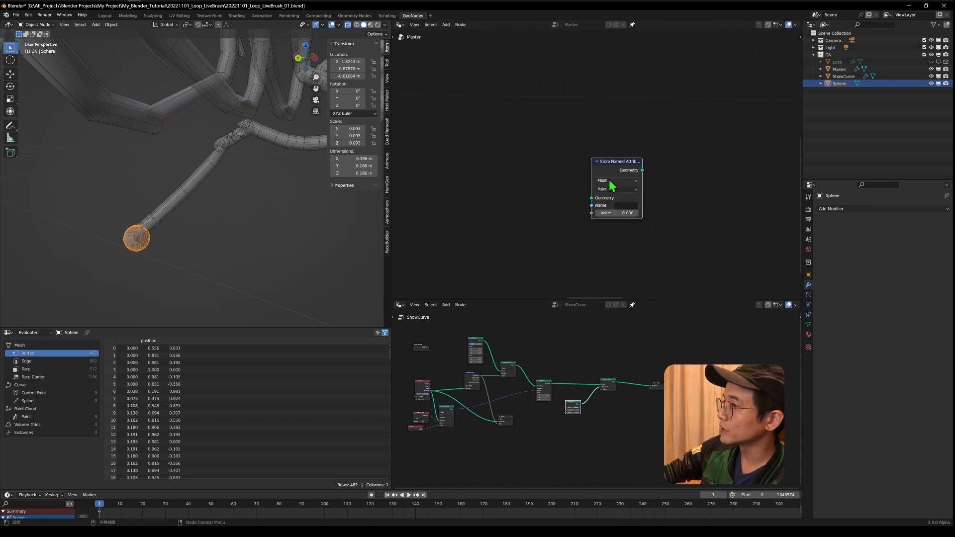
- Set the Store Named Attribute node's data type to Vector and its attribute name to CP
click(611, 181)
click(608, 203)
click(627, 204)
click(671, 199)
click(625, 205)
text(CP)
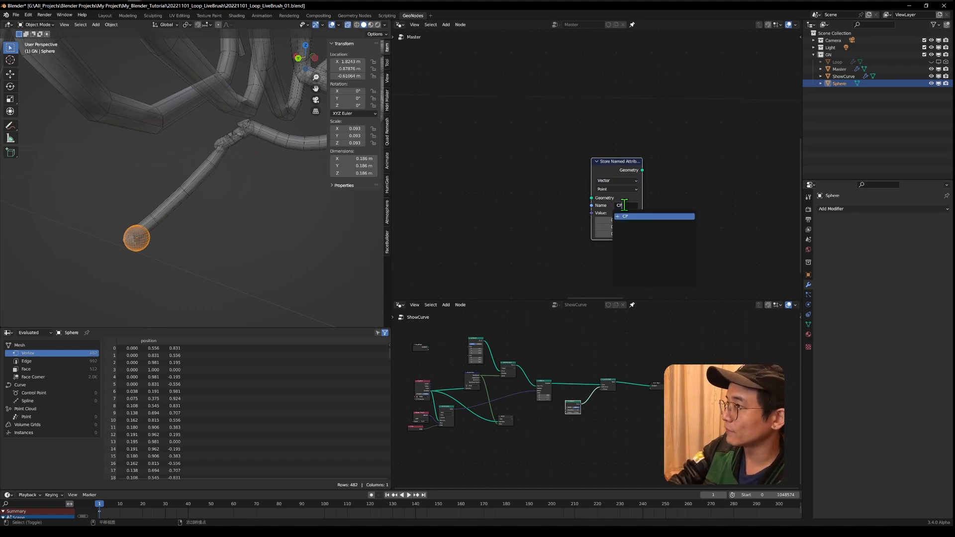
click(628, 213)
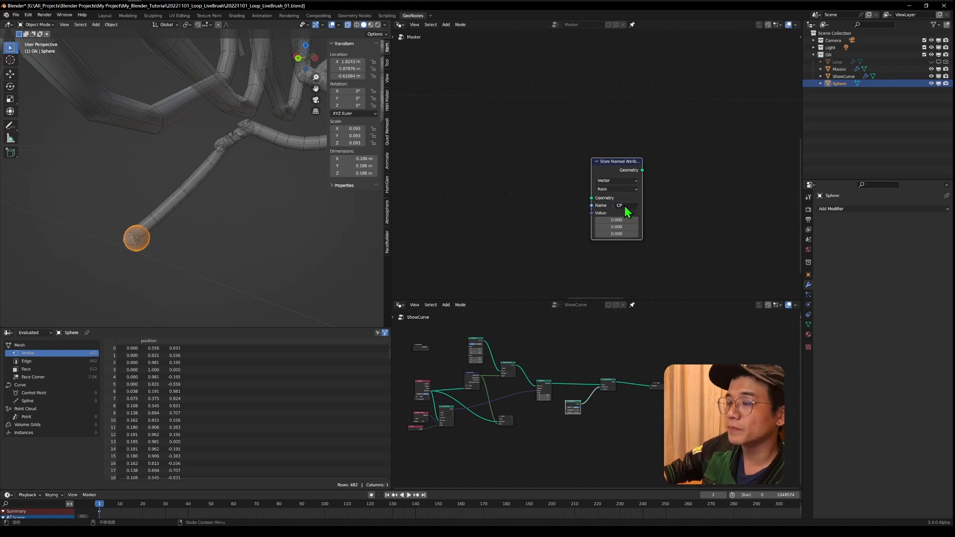
- Add a Sample Index node fed by the offset Transform's geometry and set its data type to Vector
scroll(592, 204, down, 2)
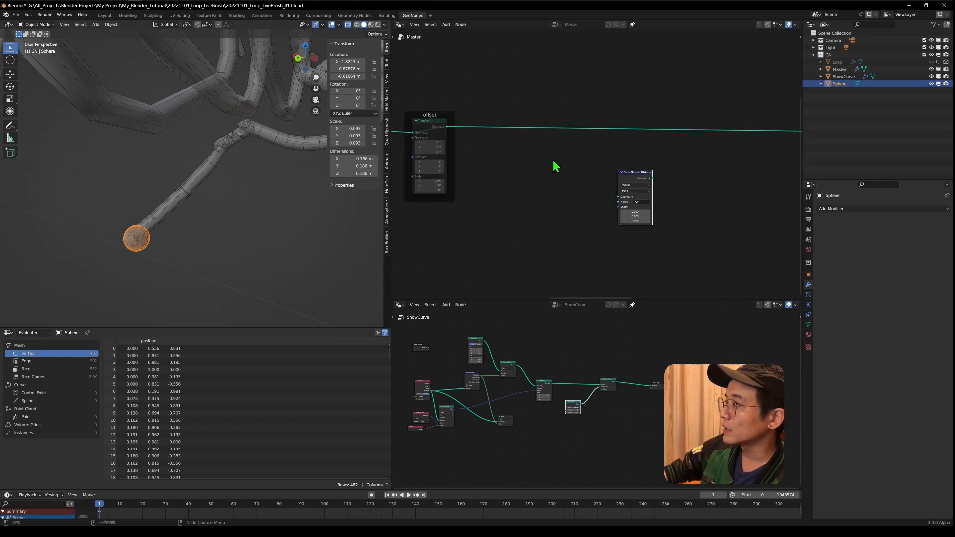
scroll(557, 170, up, 1)
key(shift+a)
text(samp)
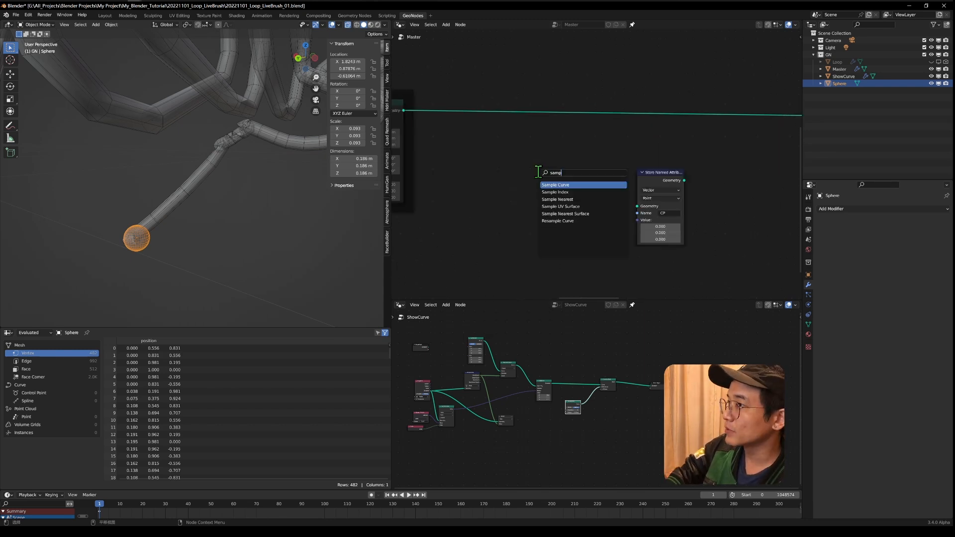
click(545, 192)
click(545, 219)
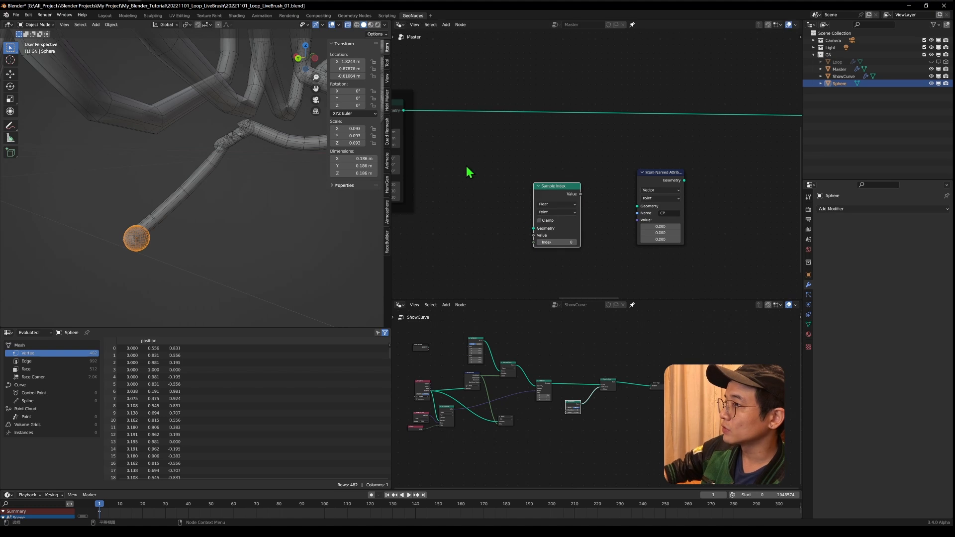
drag(404, 110, 534, 228)
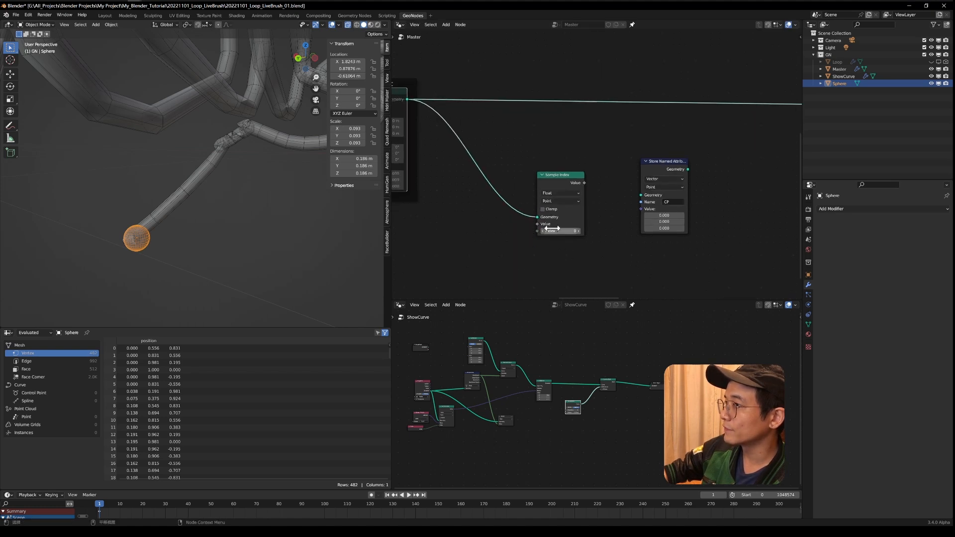
click(558, 193)
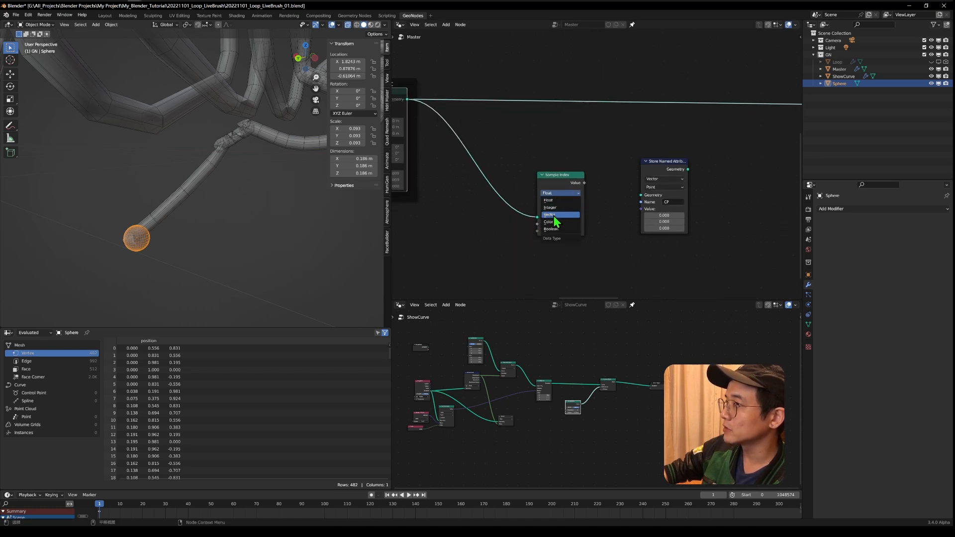
click(553, 215)
- Add a Position node and connect it to the Sample Index node's Value input
key(shift+a)
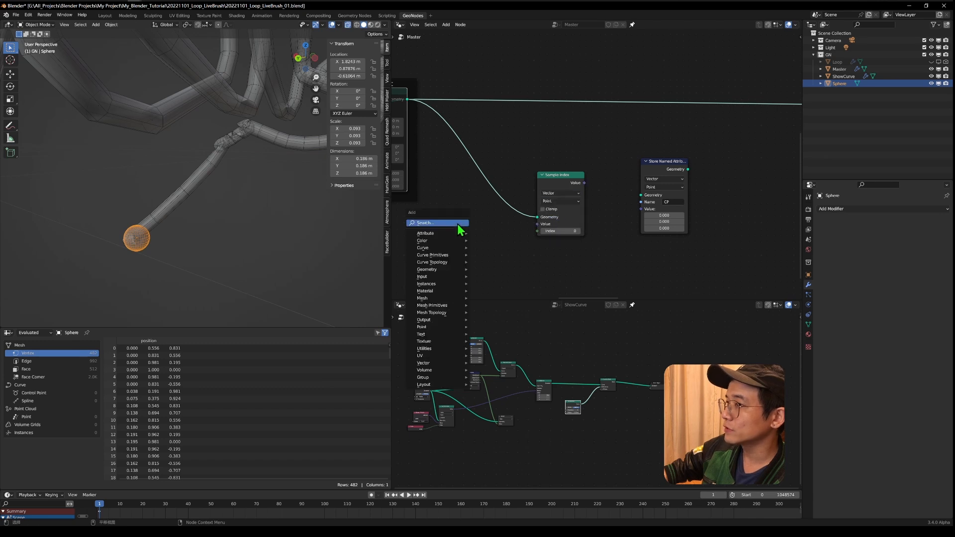
click(461, 222)
text(pos)
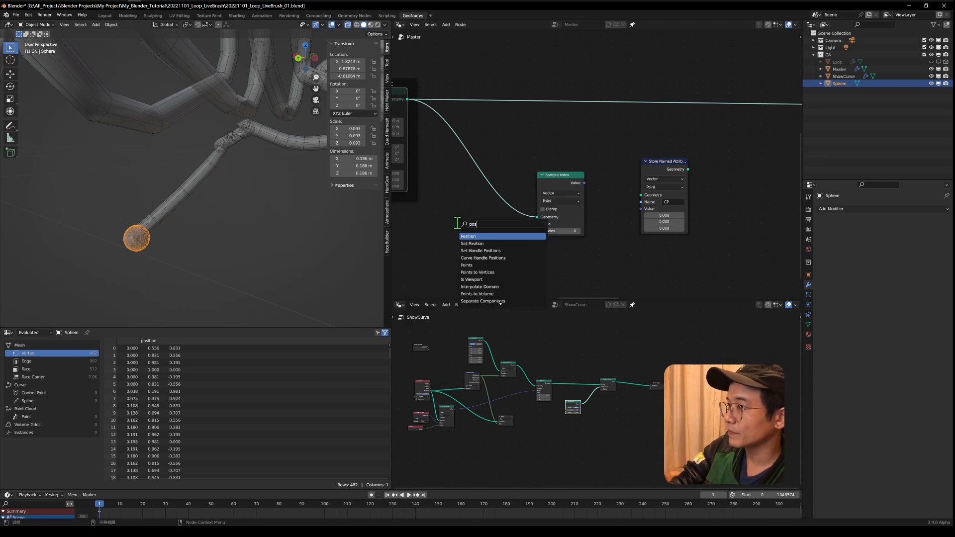
click(463, 236)
drag(506, 231, 537, 223)
- Insert the CP Store Named Attribute node into the main geometry link and feed its Value from the Sample Index node
drag(640, 178, 641, 111)
drag(561, 191, 618, 151)
scroll(620, 171, down, 2)
scroll(545, 219, up, 1)
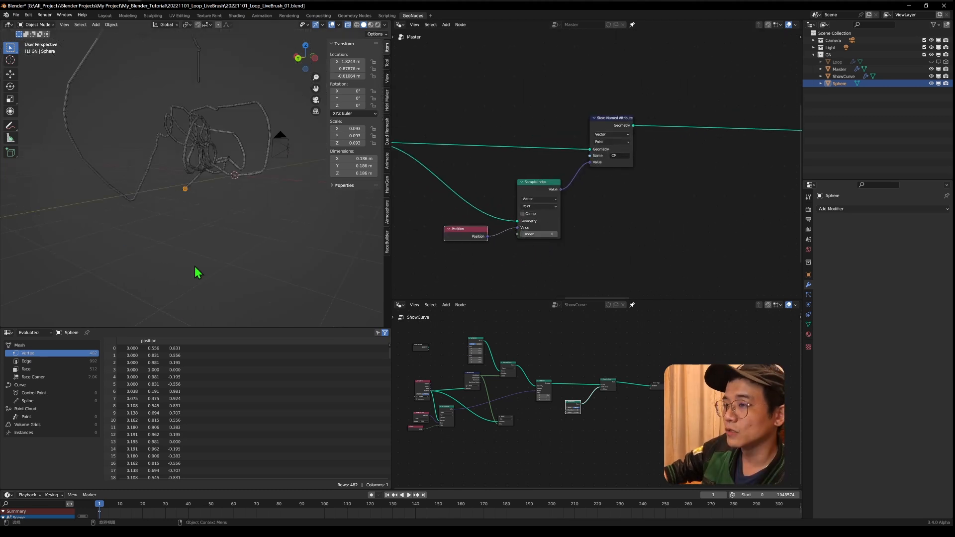
scroll(491, 203, down, 2)
- Duplicate the Position, Sample Index and Store Named Attribute nodes, and name the copy's attribute PP
drag(463, 145, 584, 244)
key(shift+d)
click(728, 254)
scroll(729, 255, up, 3)
click(667, 186)
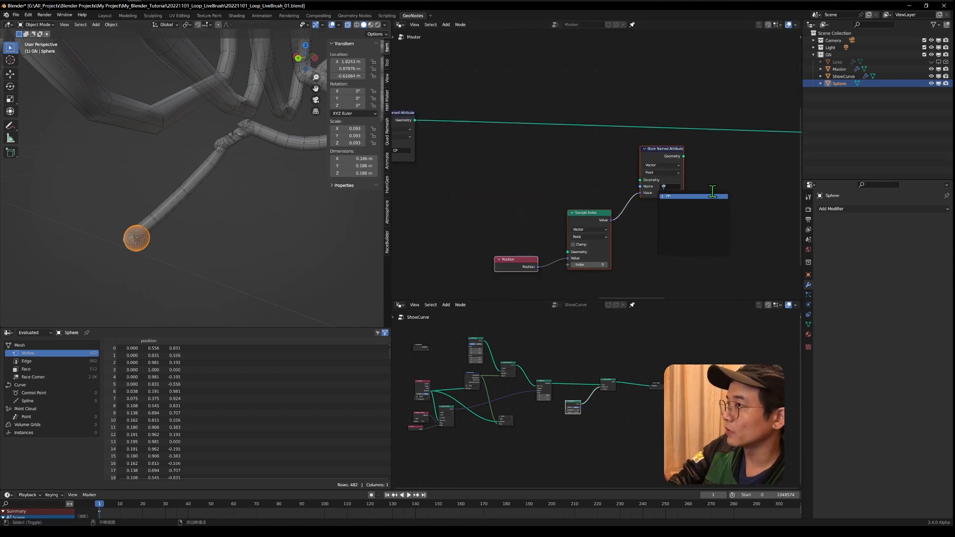
click(712, 196)
scroll(576, 163, down, 2)
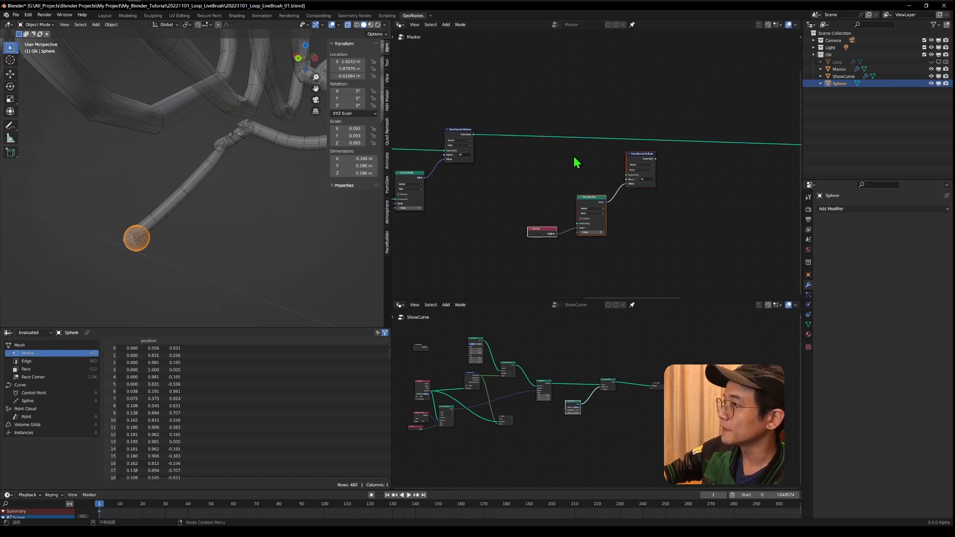
- Wire the PP Store Named Attribute node into the main geometry chain after the CP one
middle_drag(575, 164, 566, 172)
drag(466, 146, 618, 185)
scroll(682, 192, down, 2)
middle_drag(682, 192, 611, 192)
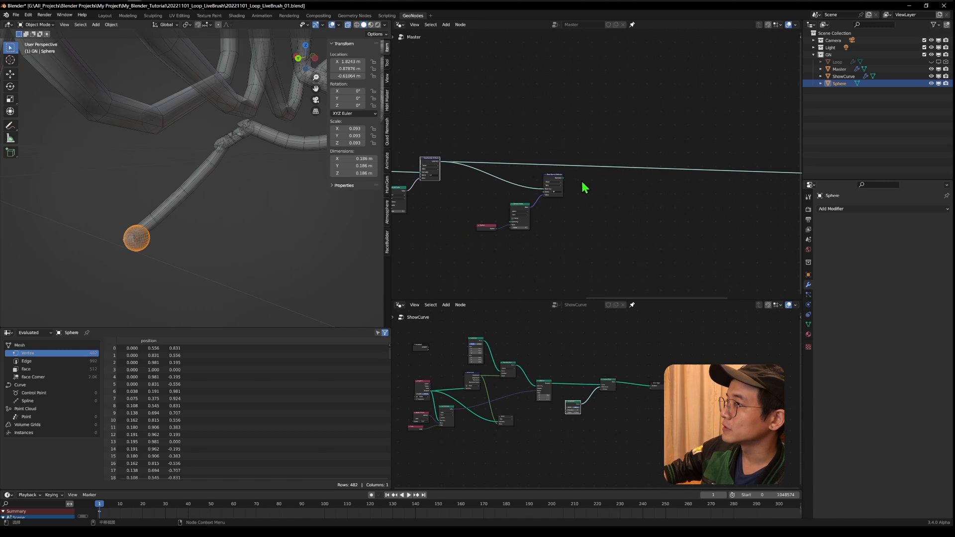
scroll(585, 187, down, 8)
scroll(585, 187, up, 9)
drag(558, 179, 765, 186)
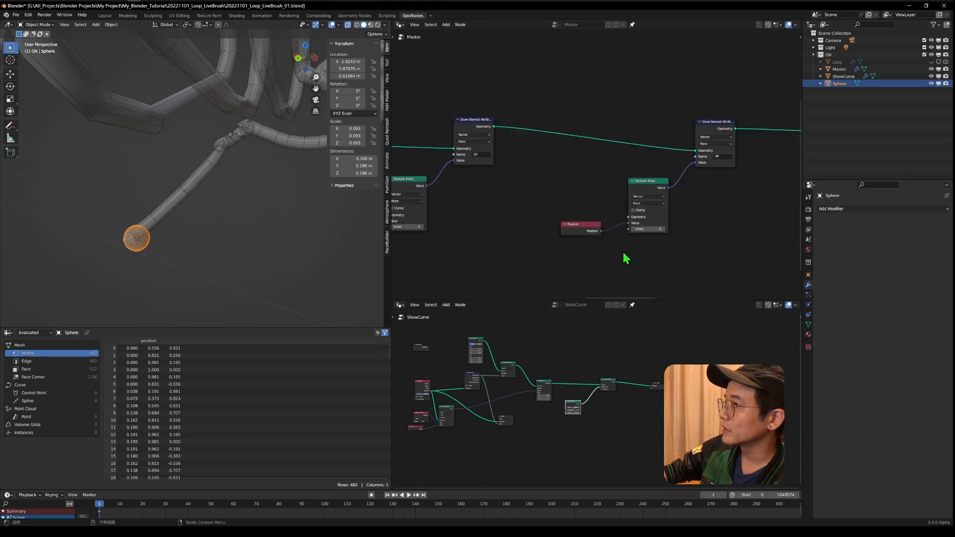
- Set the PP branch's Sample Index to index 1 and move its Position node slightly up beside it
click(663, 229)
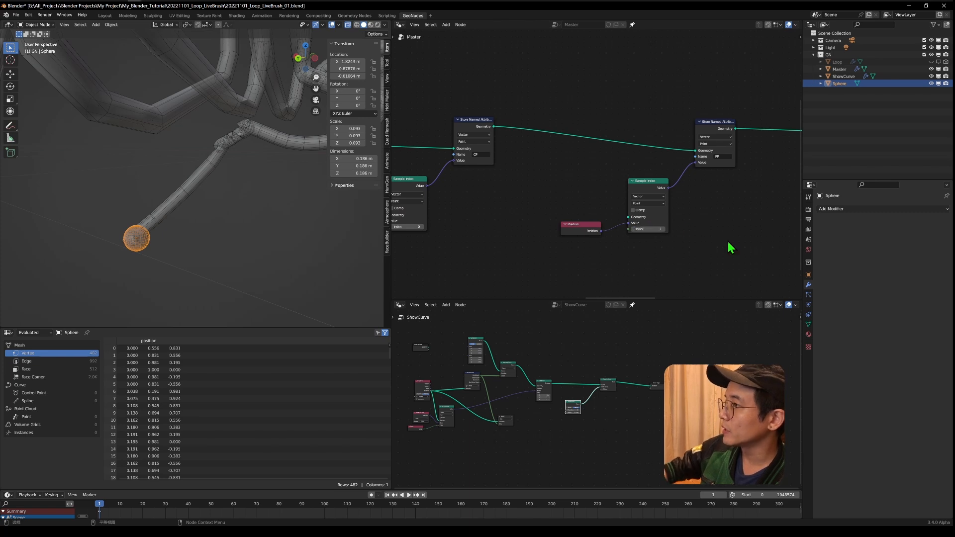
drag(580, 231, 588, 214)
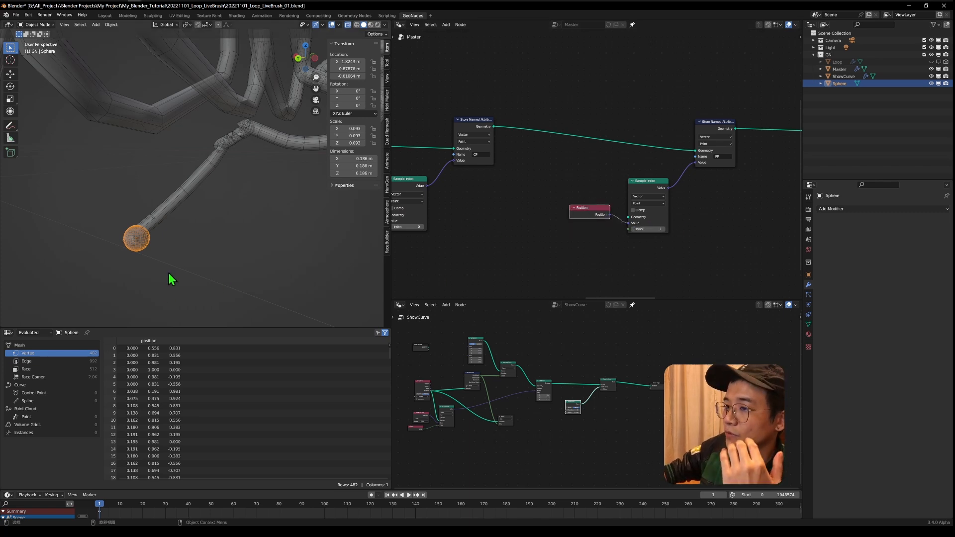
middle_drag(122, 299, 121, 244)
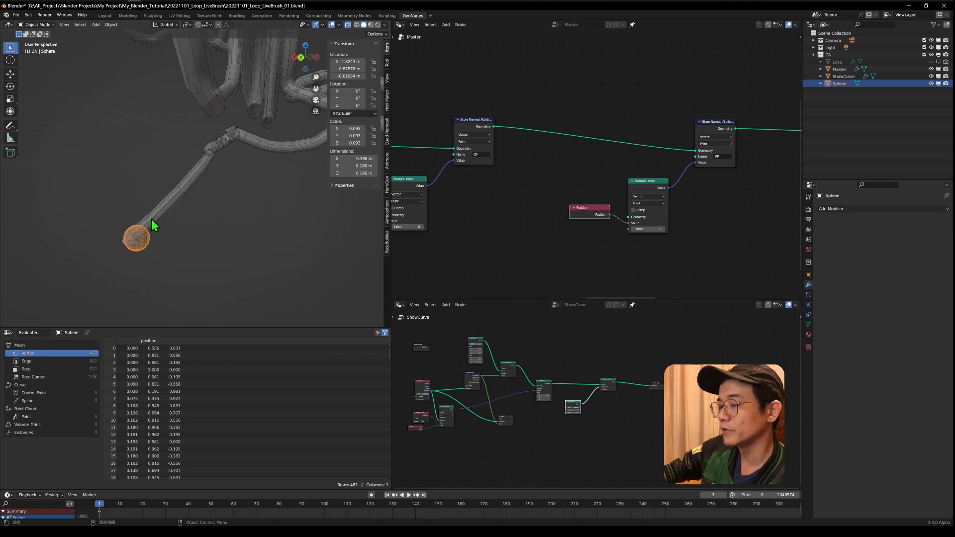
- Add an Integer node and connect it to the Index input of the CP branch's Sample Index node
key(Home)
key(shift+a)
text(in)
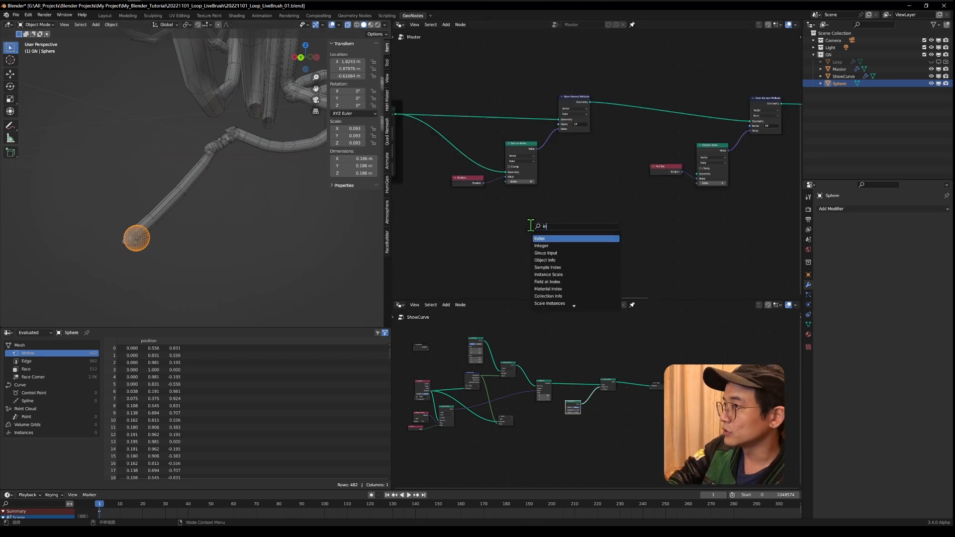
click(541, 246)
click(487, 224)
drag(488, 221, 507, 183)
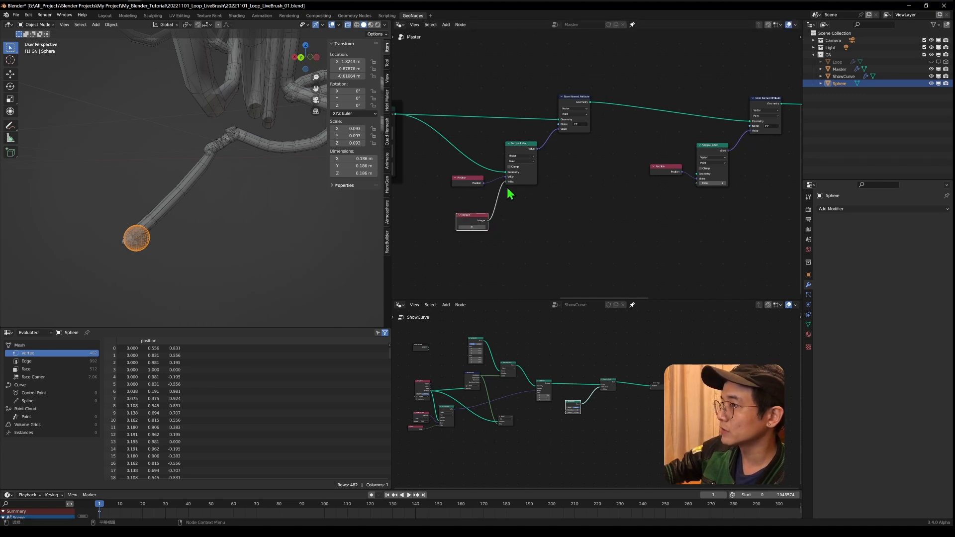
- Add a Math node that adds 1 to the Integer and drives the PP branch's Sample Index input
key(shift+a)
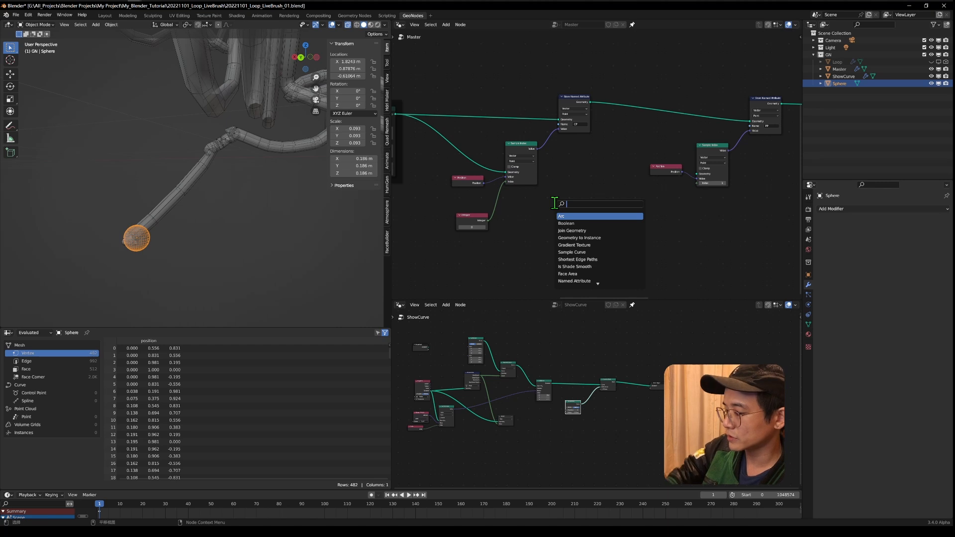
text(math)
key(Return)
click(595, 218)
double_click(595, 224)
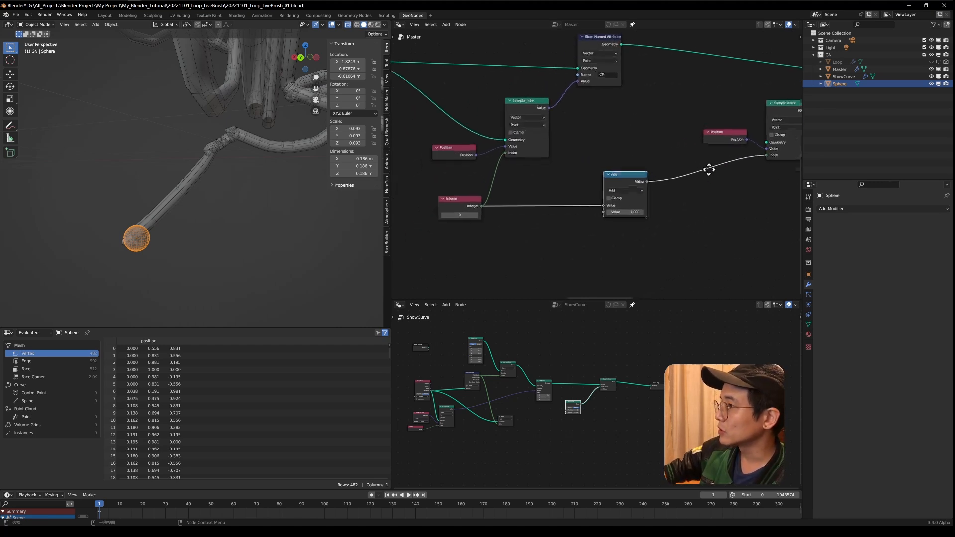
drag(709, 166, 769, 152)
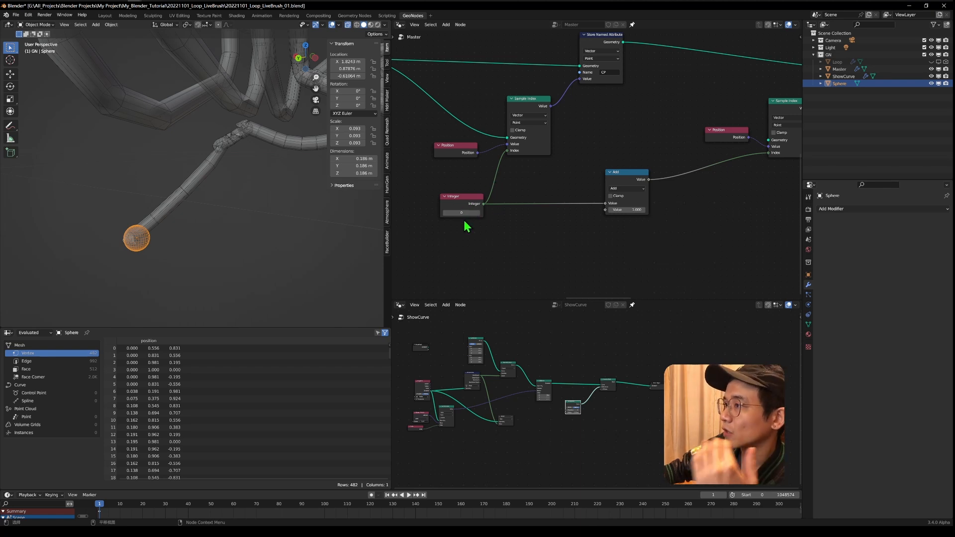
- Move the Add node beneath the PP branch's Sample Index and enclose the CP and PP branches in separate frames
middle_drag(777, 104, 719, 108)
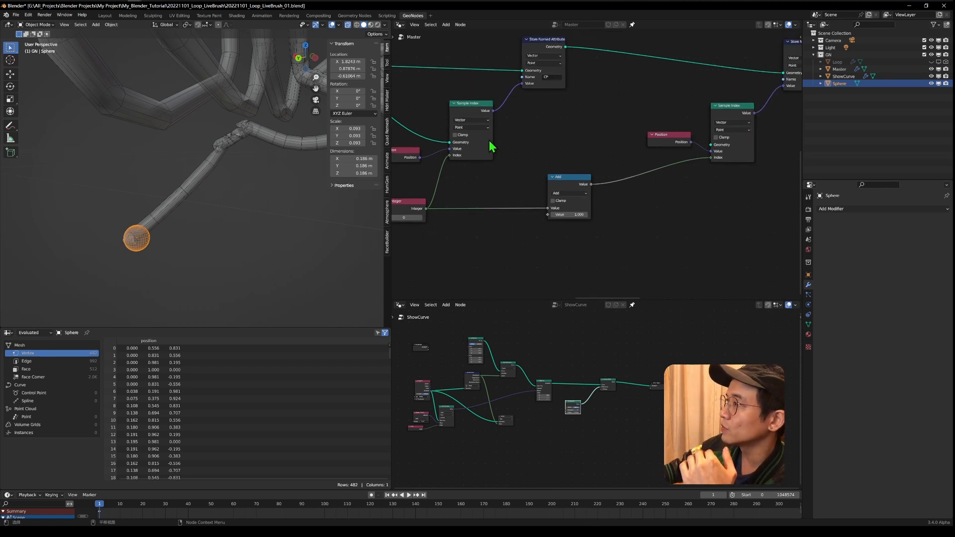
middle_drag(626, 188, 662, 183)
scroll(662, 182, down, 1)
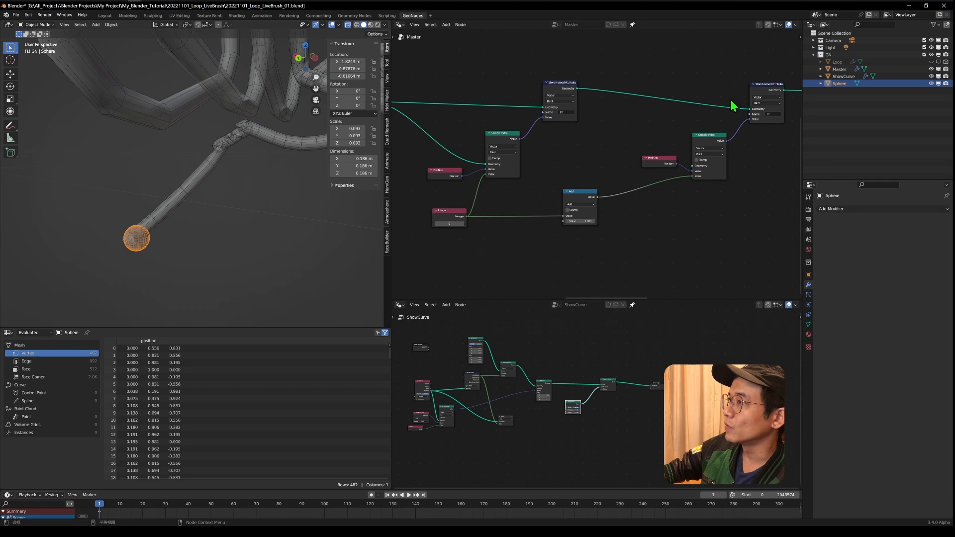
drag(595, 191, 725, 192)
key(Home)
key(shift+a)
text(f)
click(553, 92)
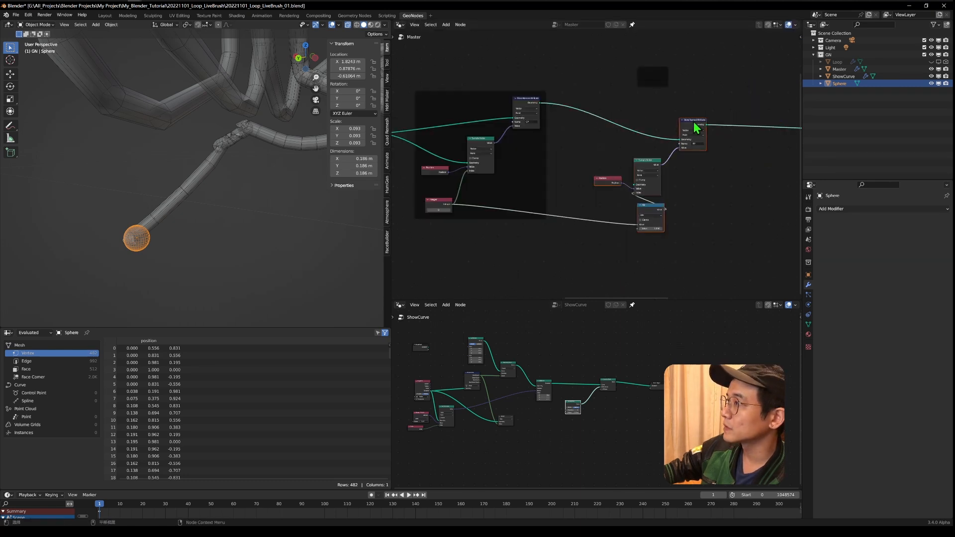
click(650, 62)
scroll(670, 134, down, 3)
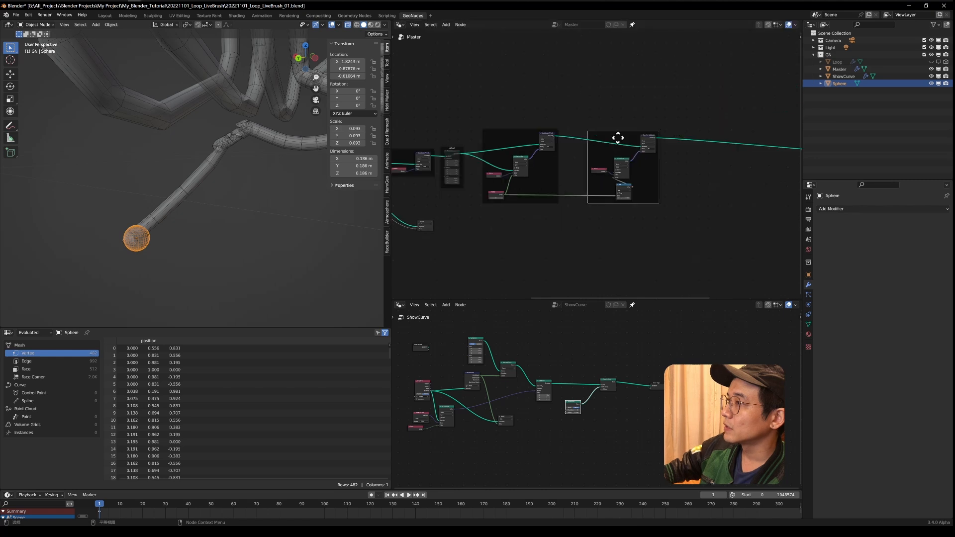
scroll(597, 164, up, 3)
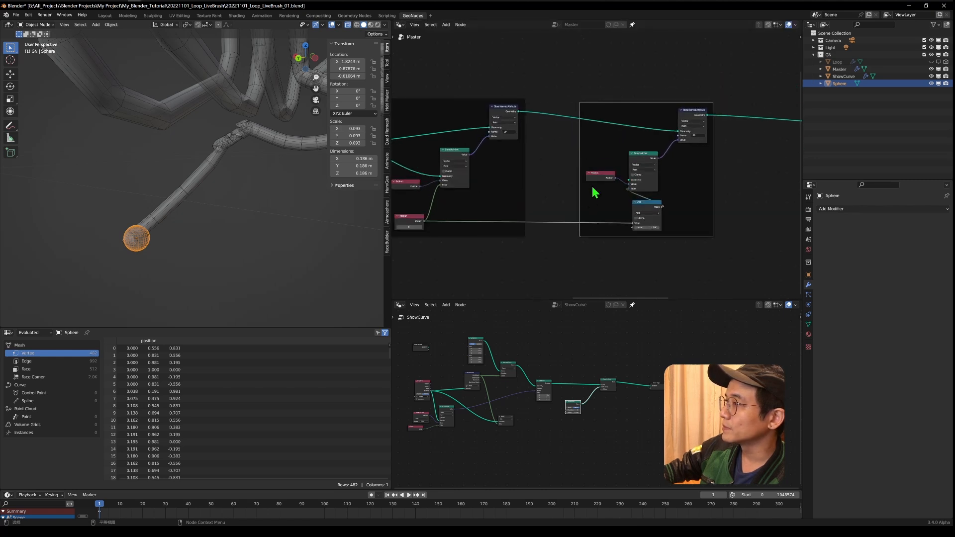
scroll(465, 123, up, 1)
- Add a Named Attribute node in the empty space below the CP and PP frames
scroll(739, 177, down, 4)
middle_drag(726, 148, 712, 89)
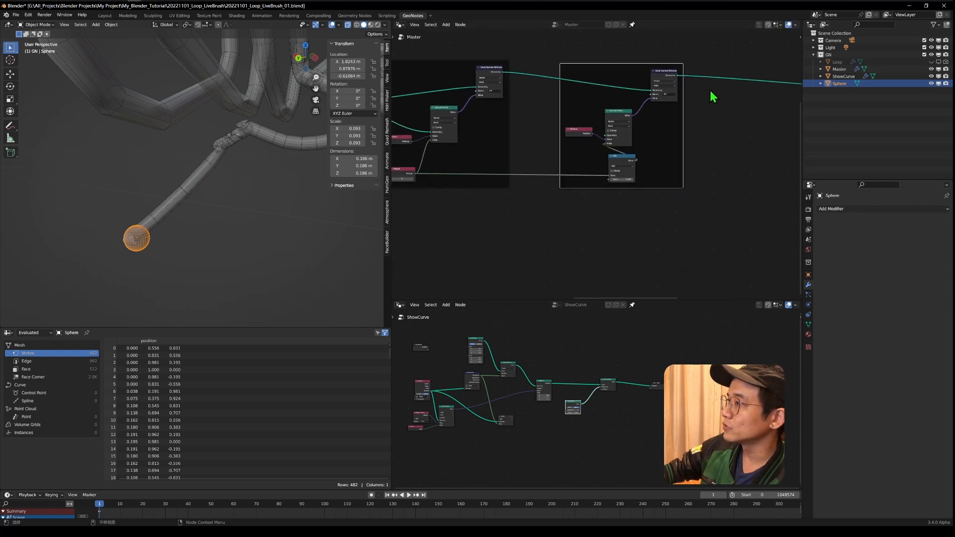
click(644, 221)
key(shift+a)
click(583, 212)
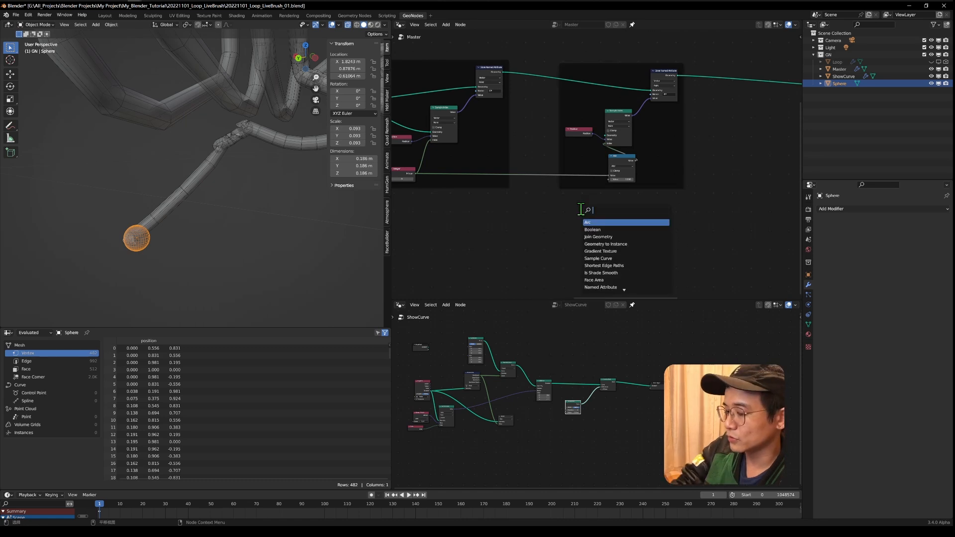
text(name)
click(592, 222)
click(473, 260)
scroll(454, 79, up, 2)
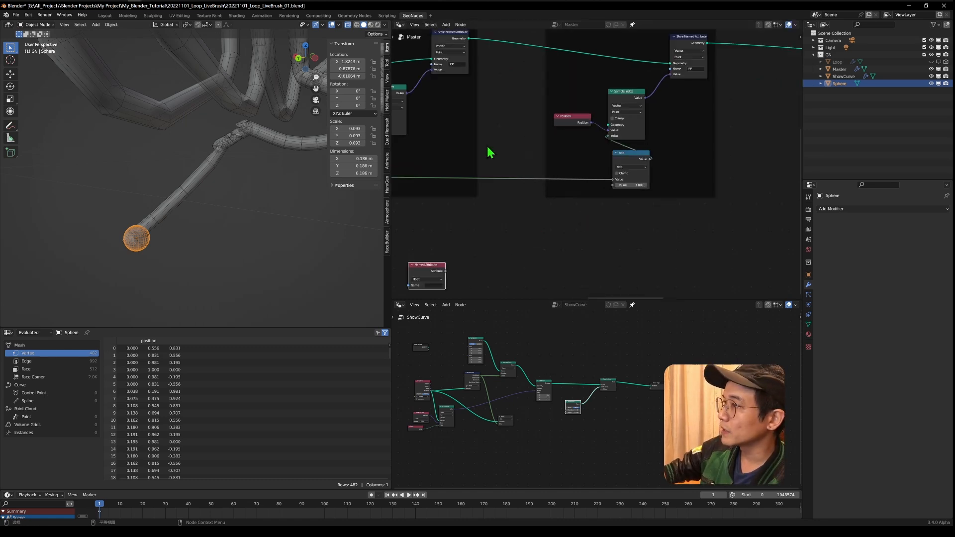
- Make the Named Attribute node read the Vector attribute CP, and duplicate it to read the PP attribute
middle_drag(475, 251, 501, 221)
click(462, 254)
click(465, 276)
key(shift+d)
click(684, 249)
click(684, 240)
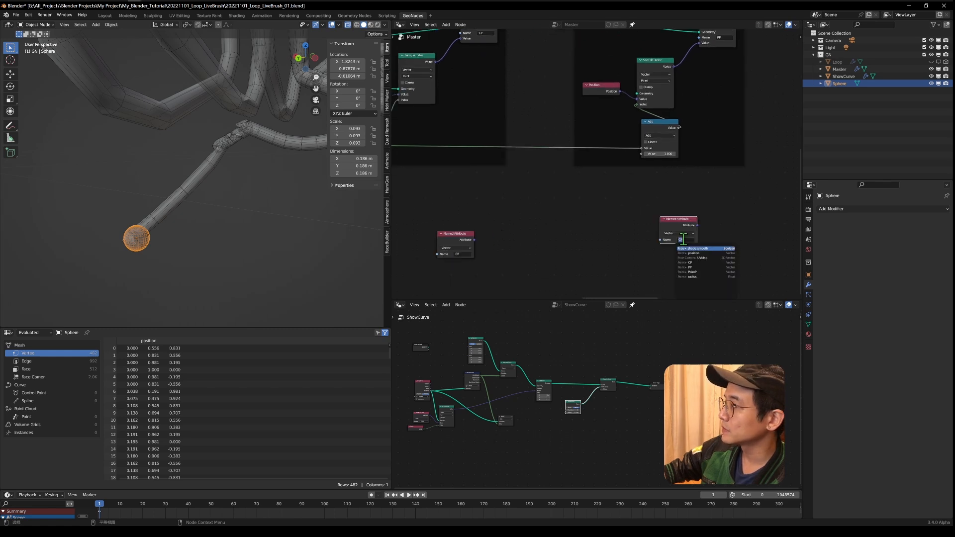
click(703, 267)
- Move the CP and PP Named Attribute nodes together to the empty area after the PP frame
drag(446, 246, 670, 196)
shift+click(689, 227)
scroll(723, 211, down, 1)
middle_drag(720, 205, 605, 251)
drag(558, 224, 690, 122)
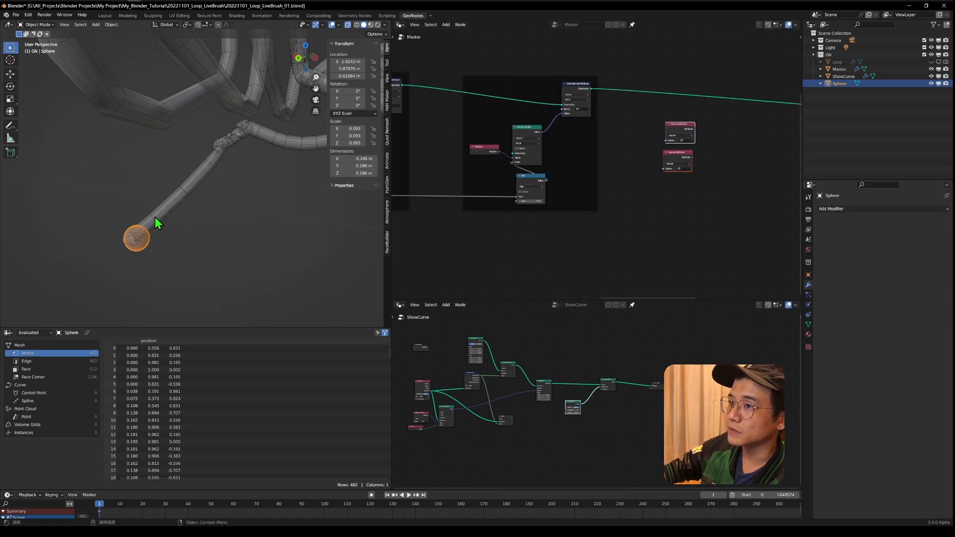
- Add a Vector Math node beside the CP and PP attribute nodes and set its operation to Distance
middle_drag(575, 181, 525, 195)
key(shift+a)
click(655, 187)
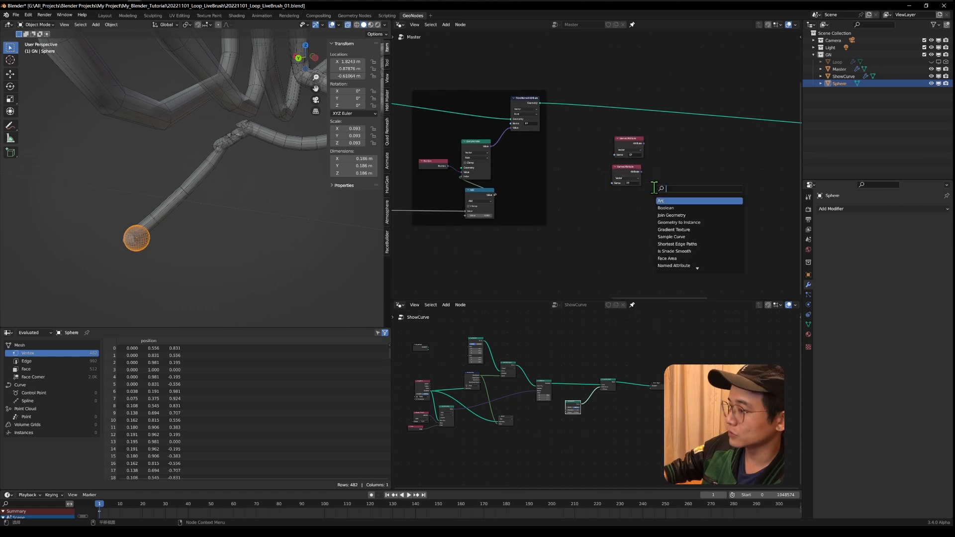
text(math)
click(668, 208)
click(673, 165)
scroll(673, 165, up, 4)
click(694, 158)
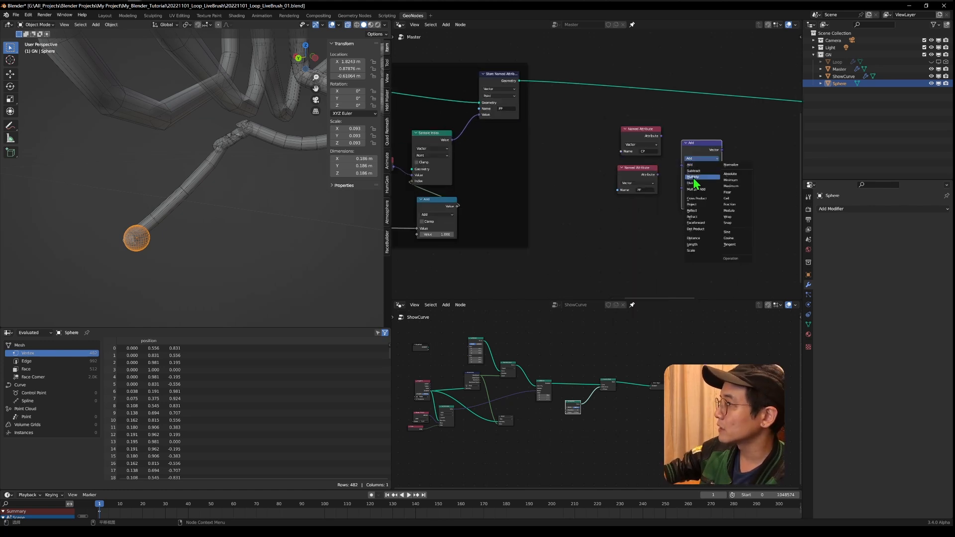
click(693, 239)
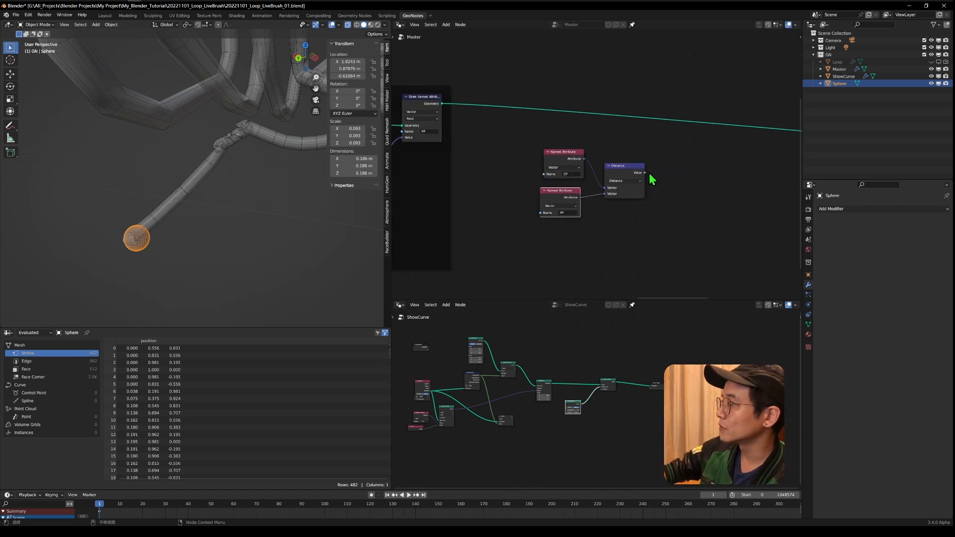
- Feed the CP and PP attributes into the Distance node and tidy the spacing of these nodes
middle_drag(689, 191, 638, 206)
scroll(637, 203, down, 2)
drag(538, 204, 546, 208)
drag(589, 186, 598, 178)
middle_drag(167, 138, 170, 239)
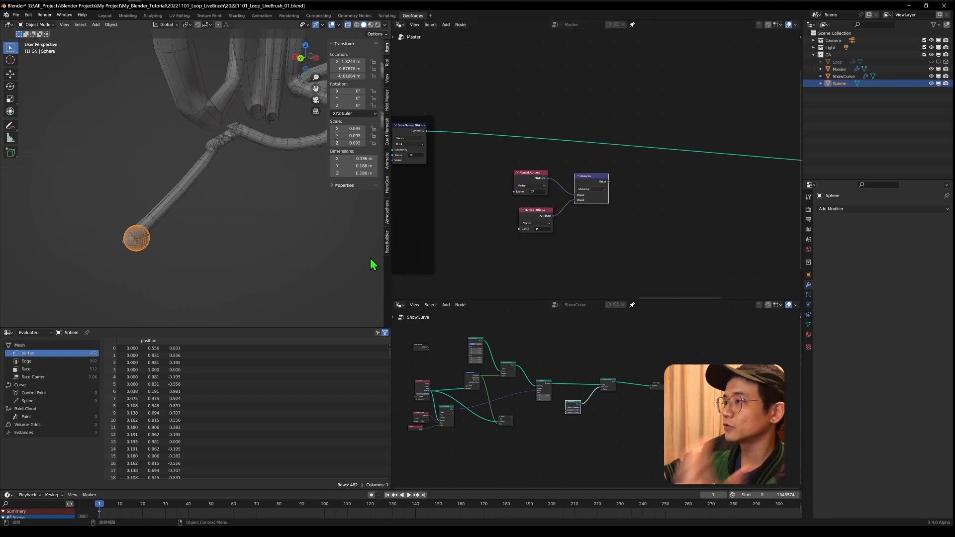
- Insert a Store Named Attribute node into the Master geometry link after the PP frame
key(shift+a)
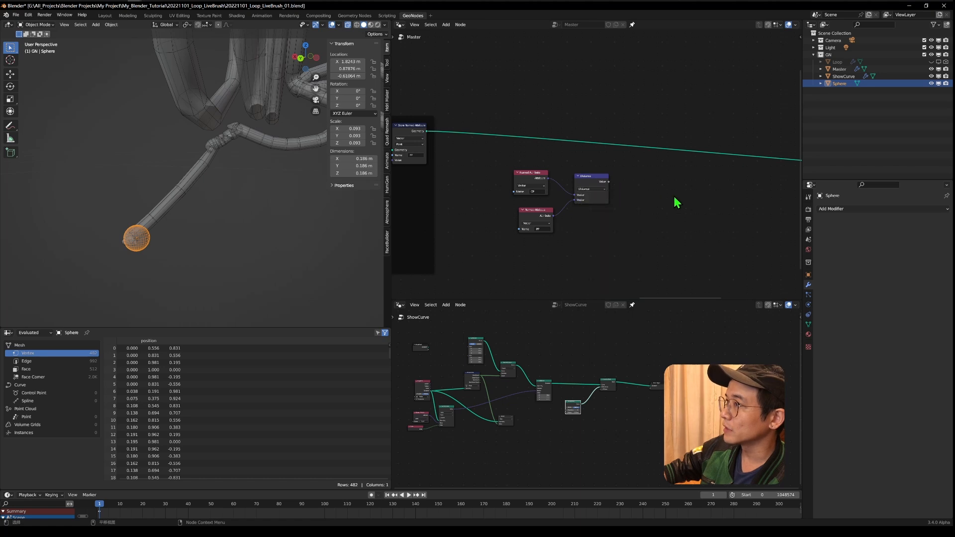
key(shift+a)
click(675, 202)
text(store)
key(Return)
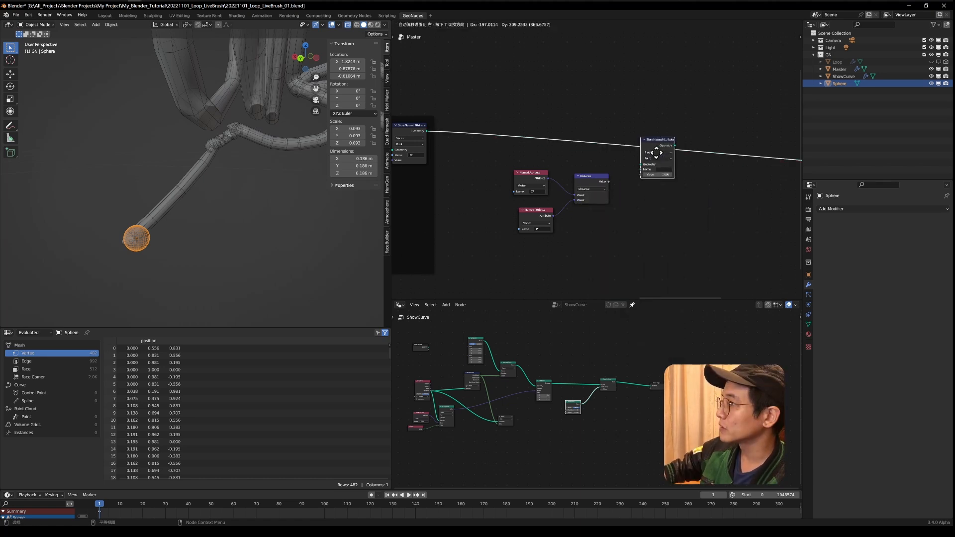
click(660, 164)
scroll(666, 165, up, 2)
middle_drag(667, 165, 629, 183)
- Name the new stored attribute Speed and connect the Distance output to its Value input
click(649, 188)
text(Speed)
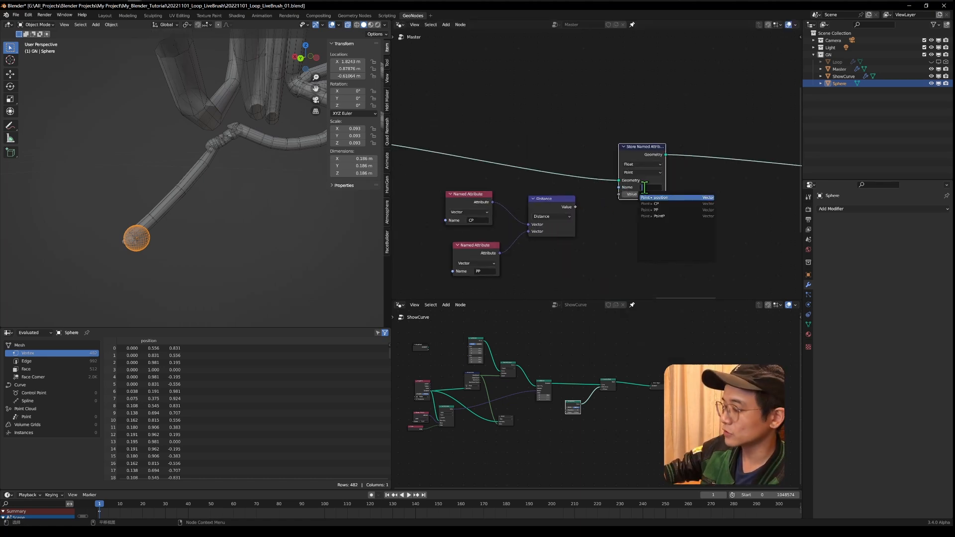
key(Return)
scroll(630, 177, down, 3)
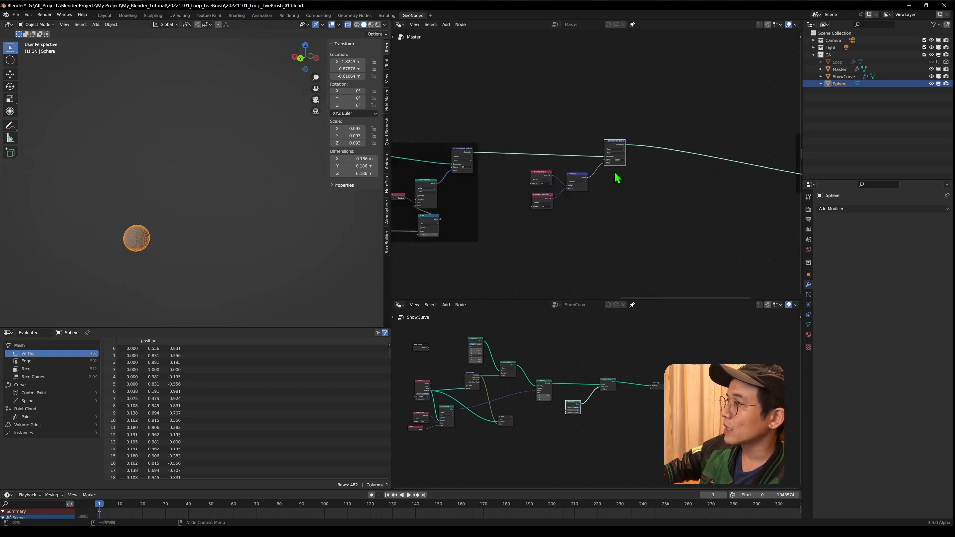
scroll(621, 172, up, 2)
scroll(635, 168, down, 2)
scroll(627, 199, up, 4)
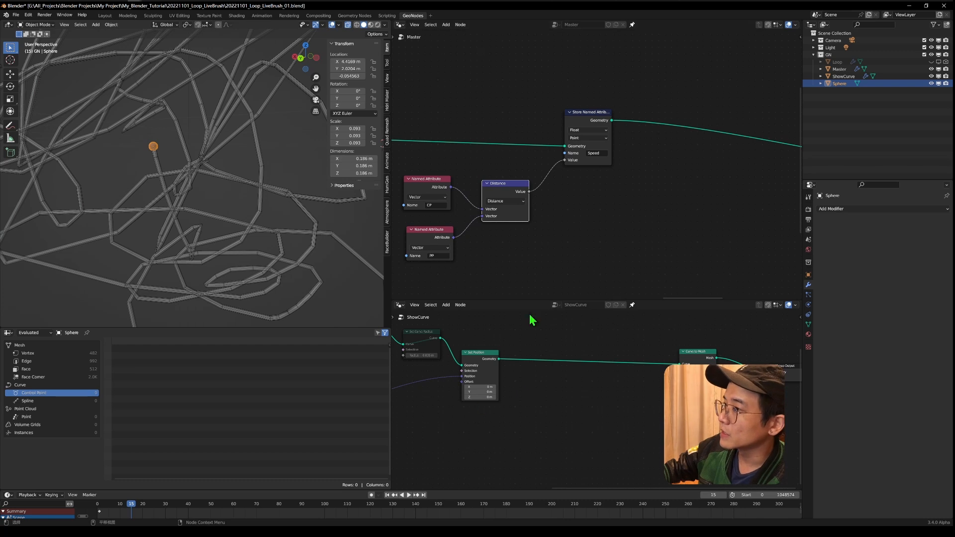
- Add a Named Attribute node reading the Float attribute Speed in the ShowCurve node tree
middle_drag(555, 405, 554, 393)
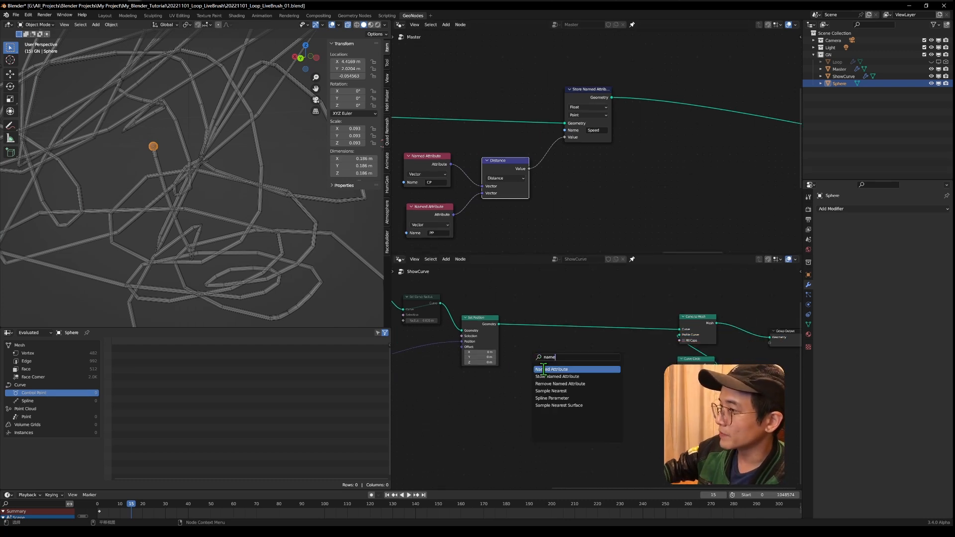
click(543, 369)
click(554, 400)
click(561, 408)
click(577, 432)
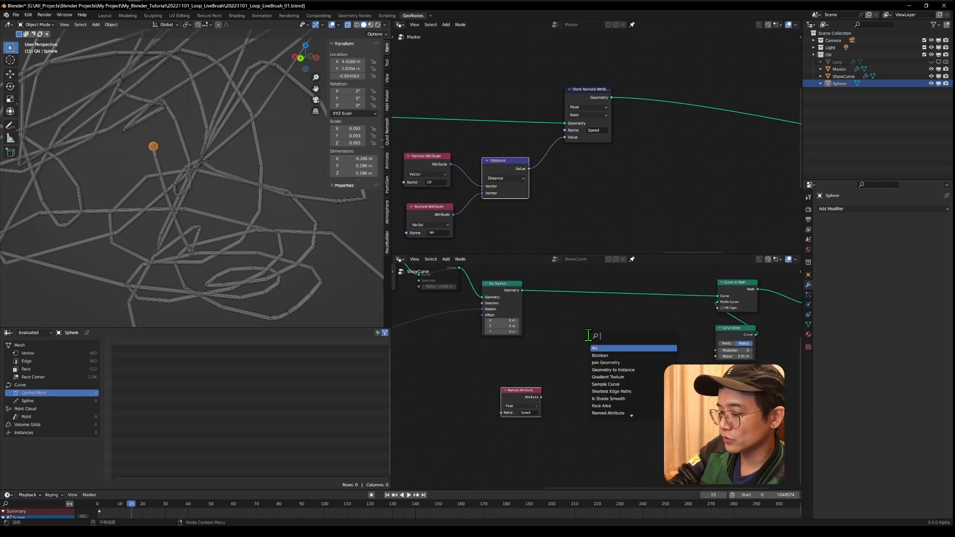
- Insert a Set Curve Radius node between Set Position and Curve to Mesh in the ShowCurve tree
text(set curve radius)
key(Return)
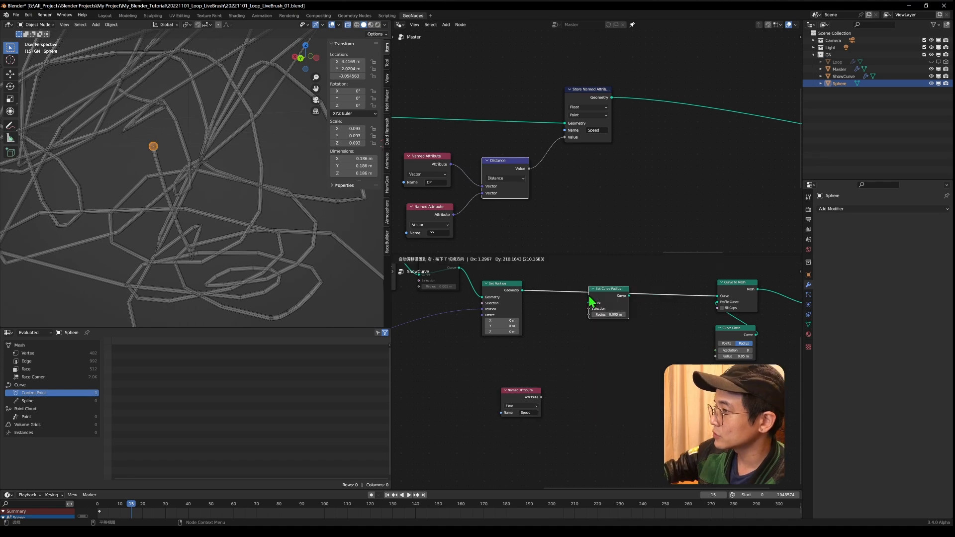
click(589, 293)
drag(605, 314, 626, 315)
key(Escape)
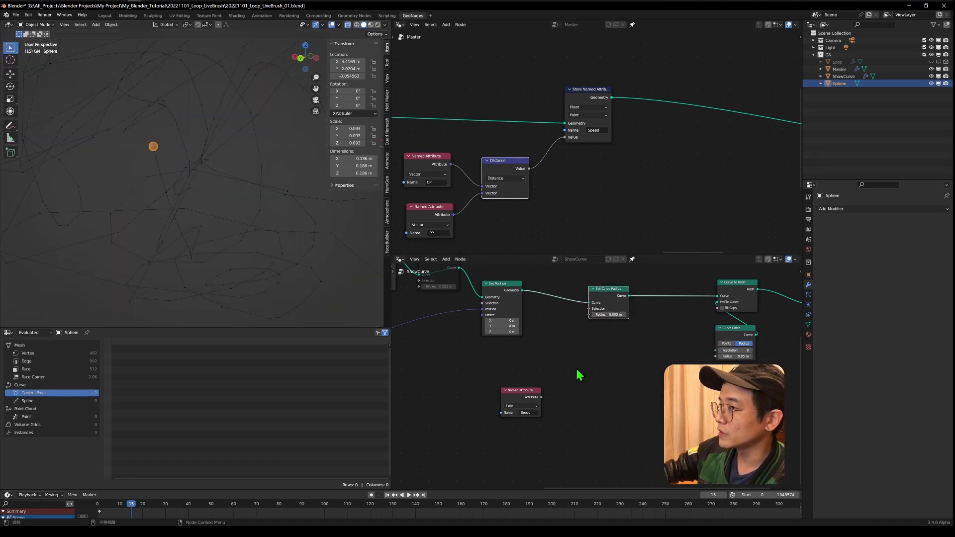
- Connect the Speed attribute directly to the Radius input of the new Set Curve Radius node
middle_drag(529, 406, 575, 397)
drag(587, 386, 635, 306)
scroll(593, 383, up, 2)
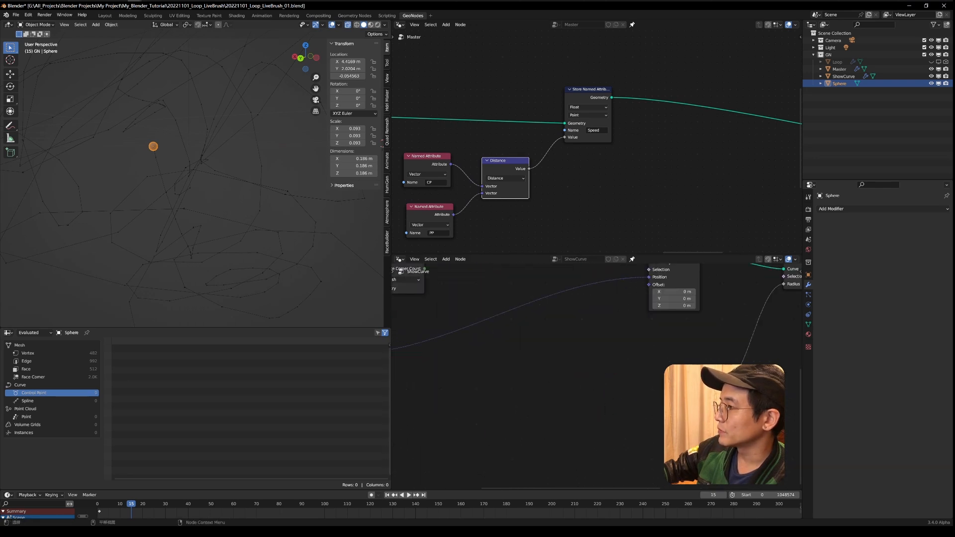
scroll(619, 389, down, 3)
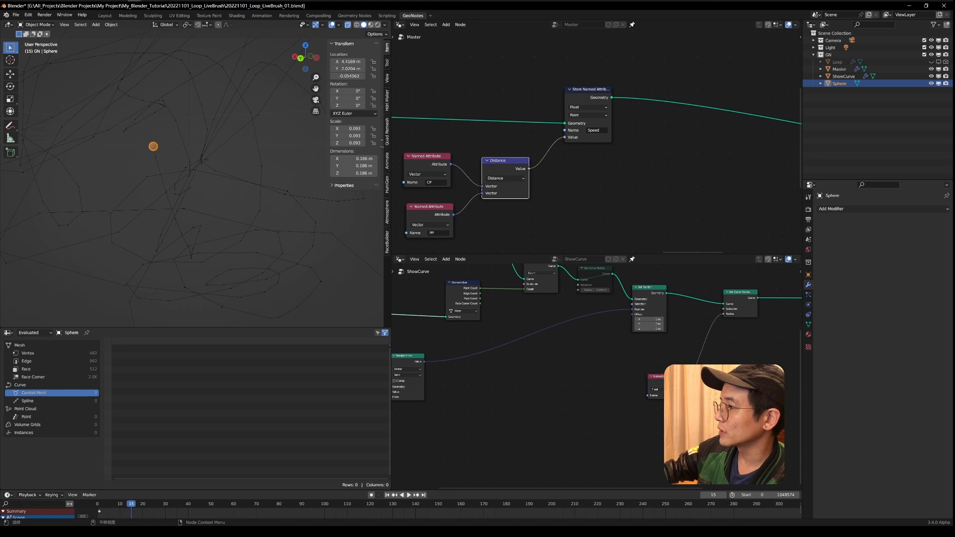
- Add a Sample Index node next to the Speed attribute node in the ShowCurve tree
middle_drag(517, 413, 493, 416)
scroll(532, 401, up, 4)
key(shift+a)
text(ssam)
key(Down)
key(Return)
click(681, 395)
scroll(591, 367, down, 4)
middle_drag(553, 397, 596, 369)
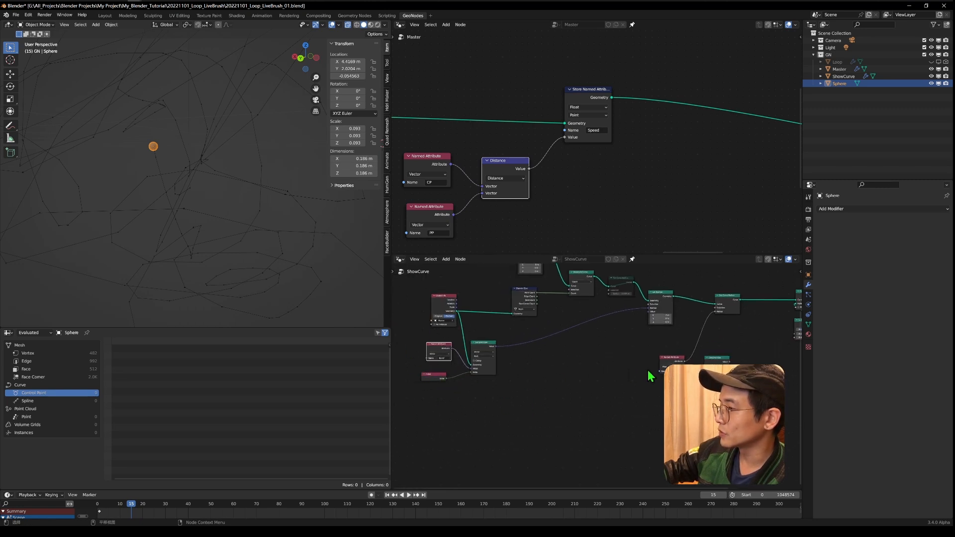
- Add an Index node below the Speed attribute and connect it to the new Sample Index node's Index input
scroll(637, 377, up, 4)
key(shift+a)
click(586, 357)
text(inde)
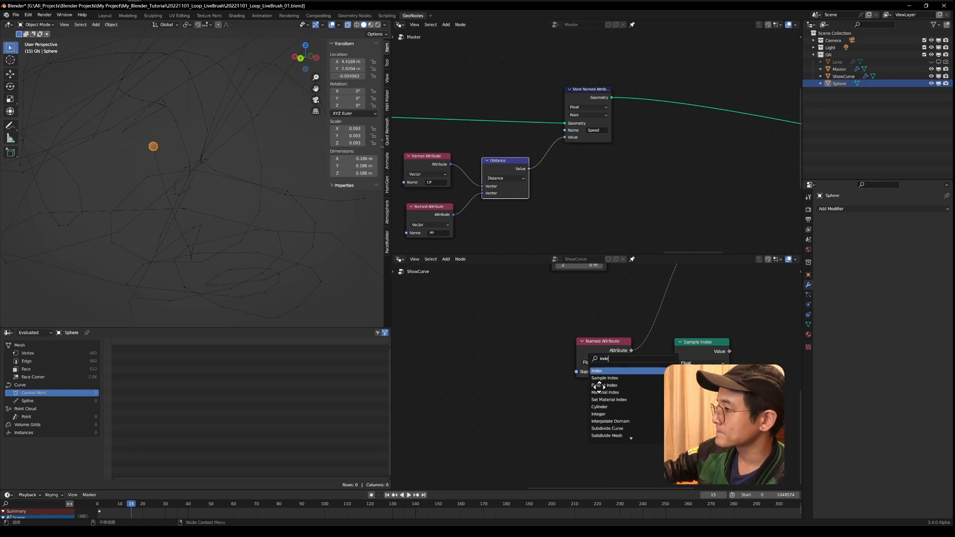
click(598, 371)
click(632, 422)
drag(631, 420, 676, 402)
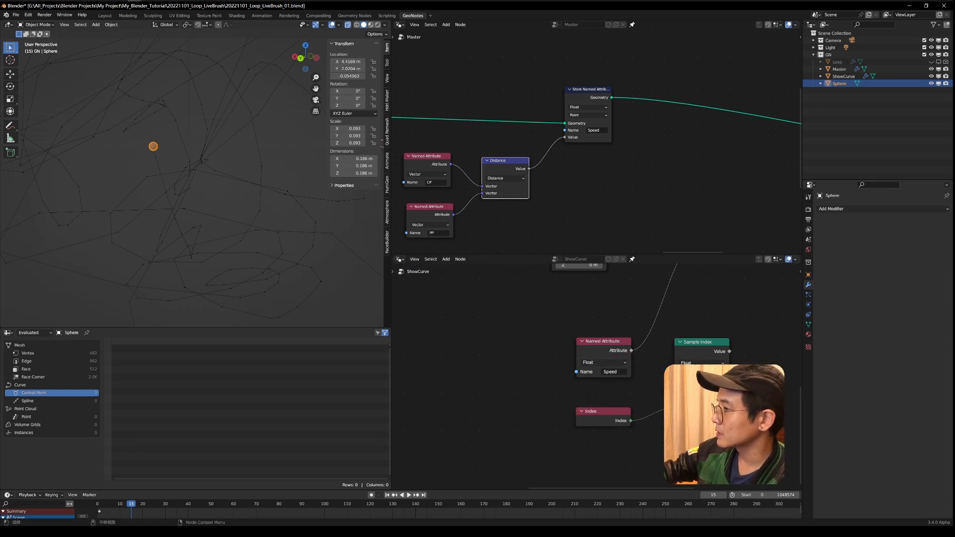
- Feed the Speed attribute and the Object Info geometry into Sample Index, and connect its Value to the Set Curve Radius input
drag(631, 350, 675, 399)
middle_drag(663, 413, 603, 457)
scroll(574, 363, down, 6)
middle_drag(562, 321, 671, 353)
middle_drag(454, 357, 522, 346)
drag(450, 297, 789, 391)
middle_drag(770, 378, 586, 386)
scroll(586, 386, up, 4)
drag(657, 370, 631, 351)
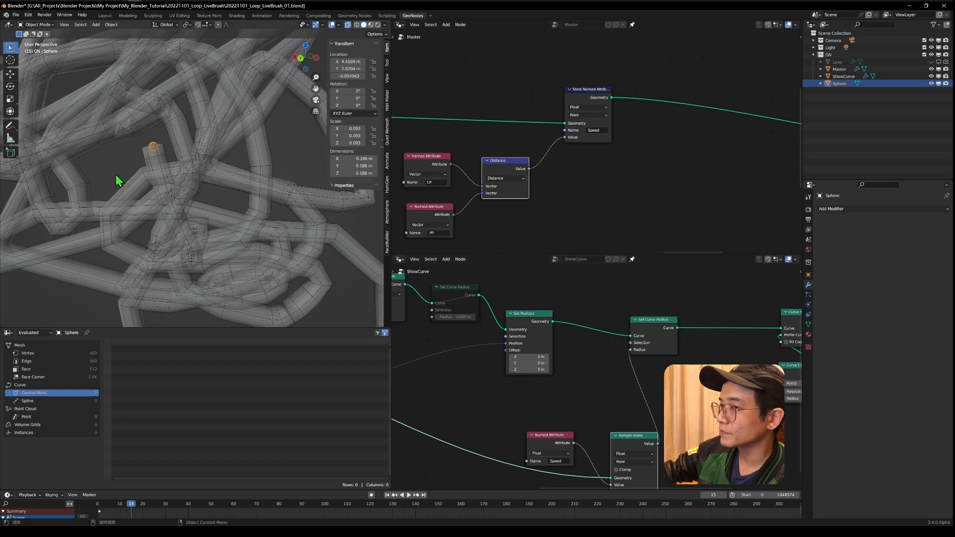
- Turn off X-ray display in the 3D viewport
scroll(119, 183, down, 4)
click(348, 26)
mouse_move(214, 151)
middle_down()
mouse_move(252, 188)
mouse_move(176, 167)
mouse_move(206, 168)
middle_up()
- Rearrange the Sample Index, Speed attribute and Index nodes beneath the Set Curve Radius node
middle_drag(551, 459, 584, 369)
drag(588, 351, 580, 373)
drag(664, 351, 637, 312)
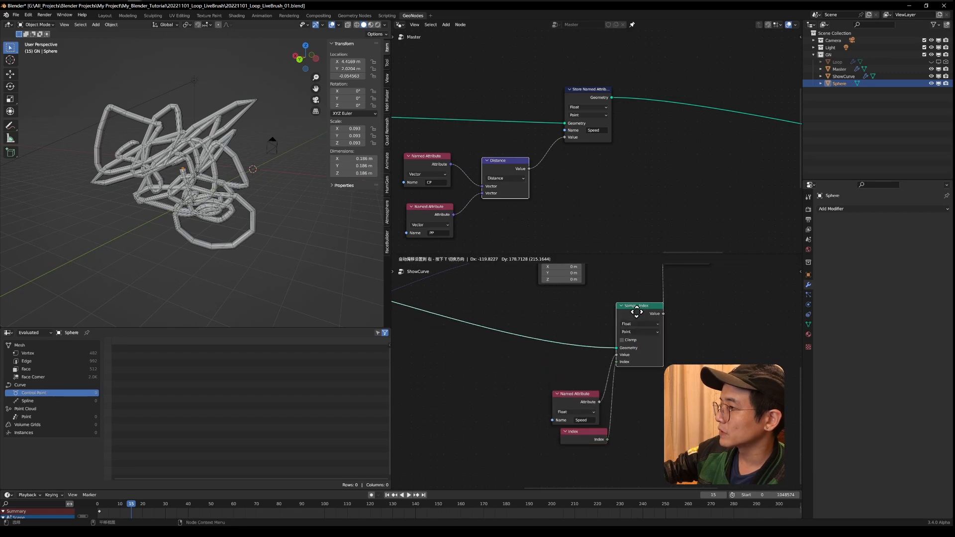
drag(604, 478, 562, 371)
- Move the sphere around the viewport repeatedly, both fast and slowly, to test how speed affects the tube's radius
scroll(193, 224, up, 3)
key(g)
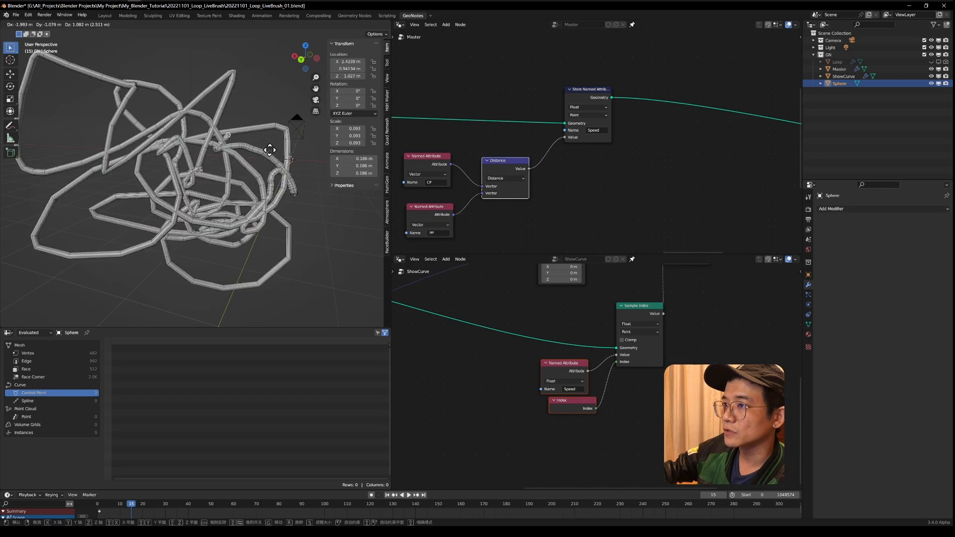
click(207, 130)
scroll(142, 201, down, 4)
key(g)
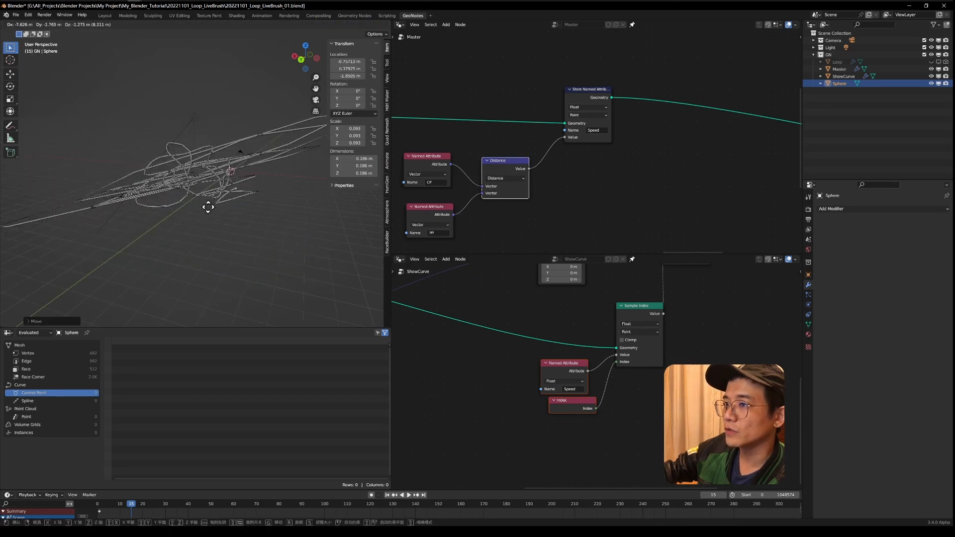
click(173, 207)
scroll(173, 207, up, 4)
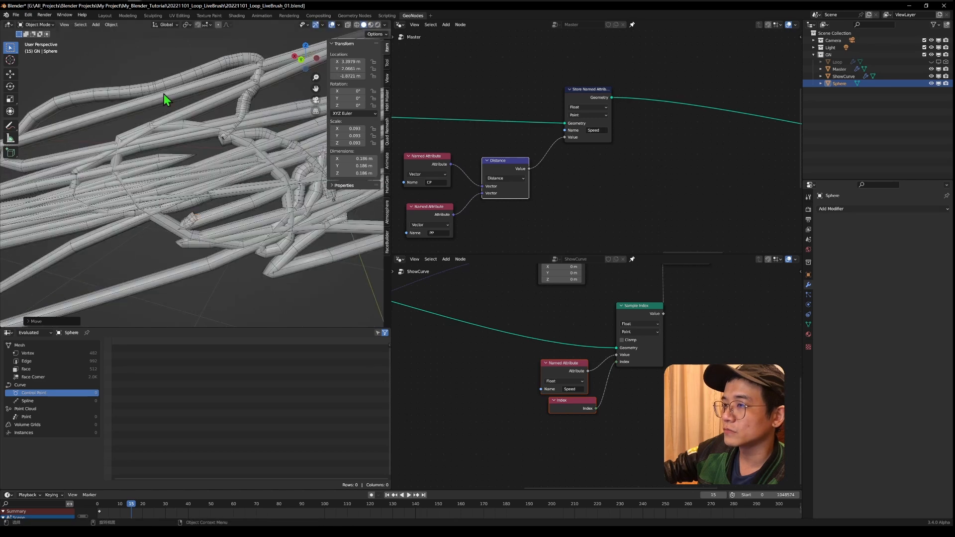
key(g)
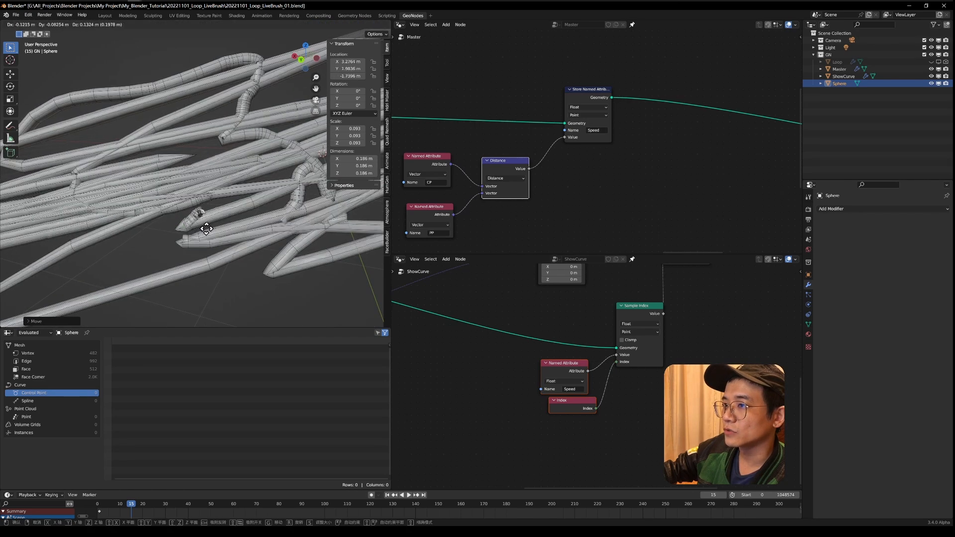
click(243, 210)
key(g)
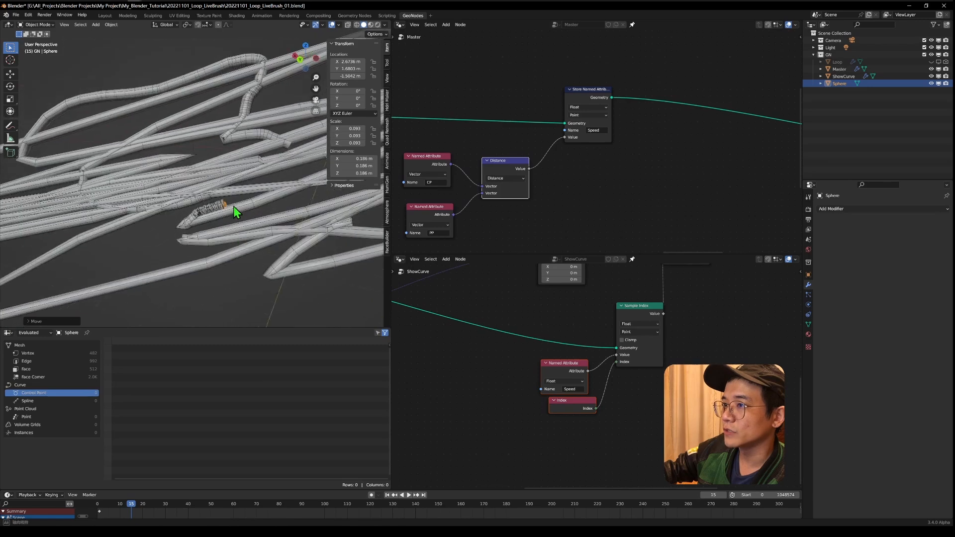
click(199, 154)
scroll(198, 154, down, 5)
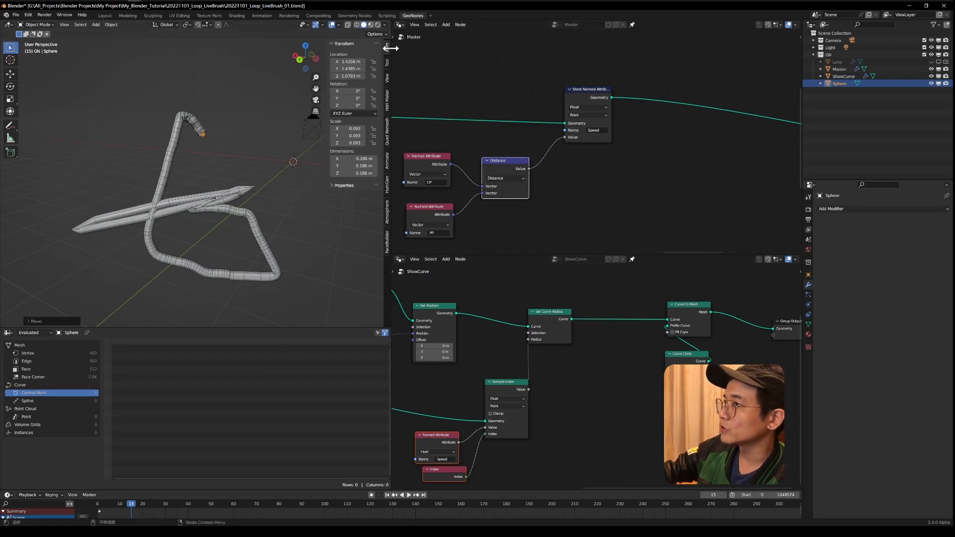
- Space out the Speed attribute and Index nodes beside the Sample Index node
middle_drag(524, 411, 557, 404)
drag(479, 472, 469, 480)
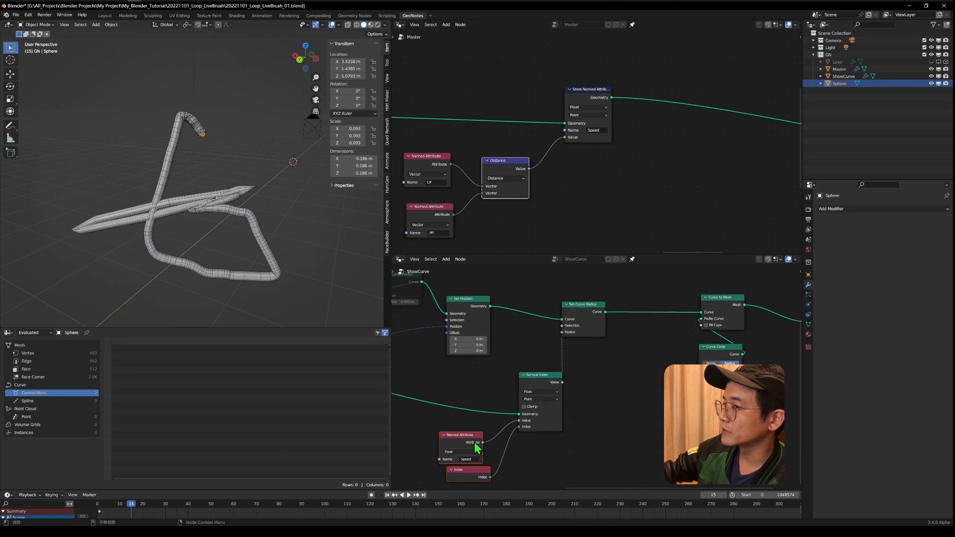
click(470, 429)
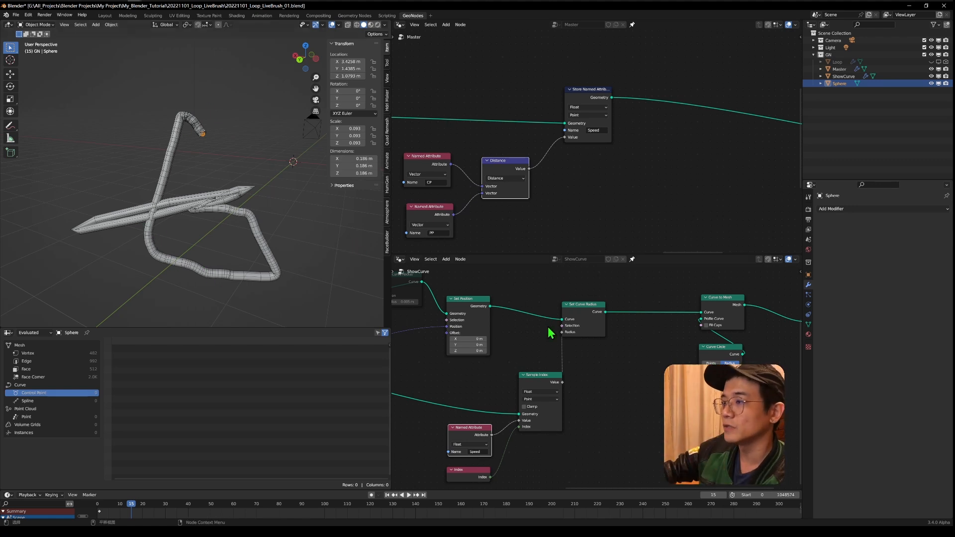
- Sweep the sphere through the viewport in another freehand stroke and inspect the tube's thickness up close
key(Home)
key(g)
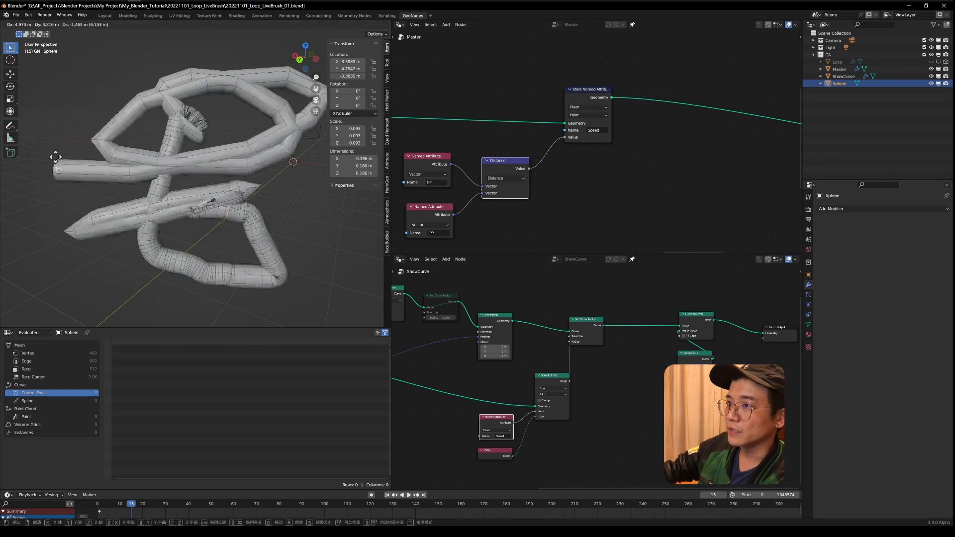
click(228, 142)
scroll(243, 156, up, 5)
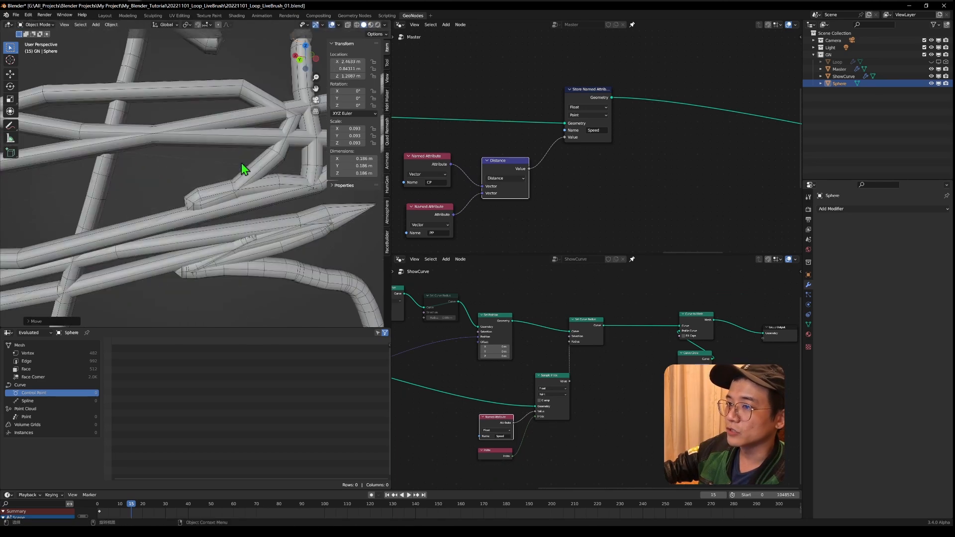
- Preview the Sample Index output in the ShowCurve tree with a Viewer node
scroll(589, 178, down, 4)
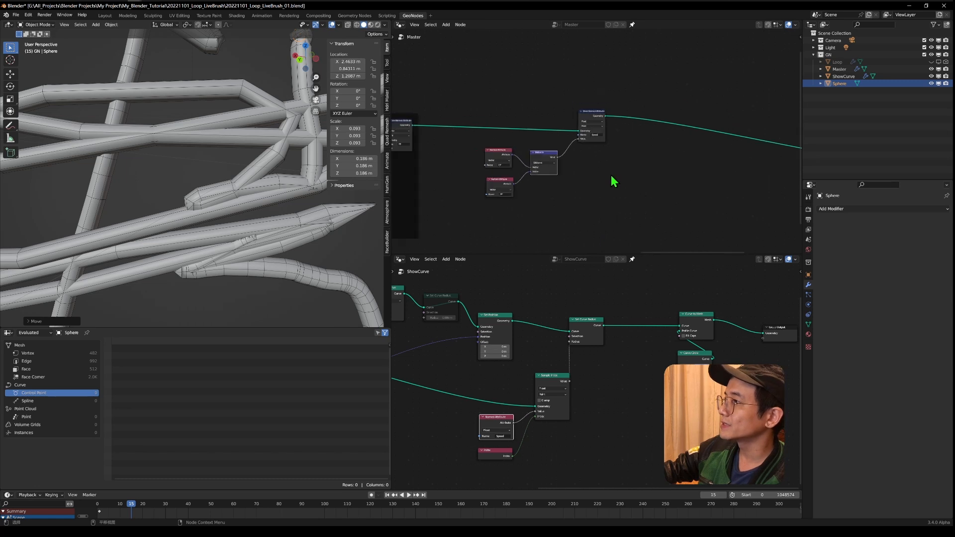
middle_drag(600, 155, 570, 120)
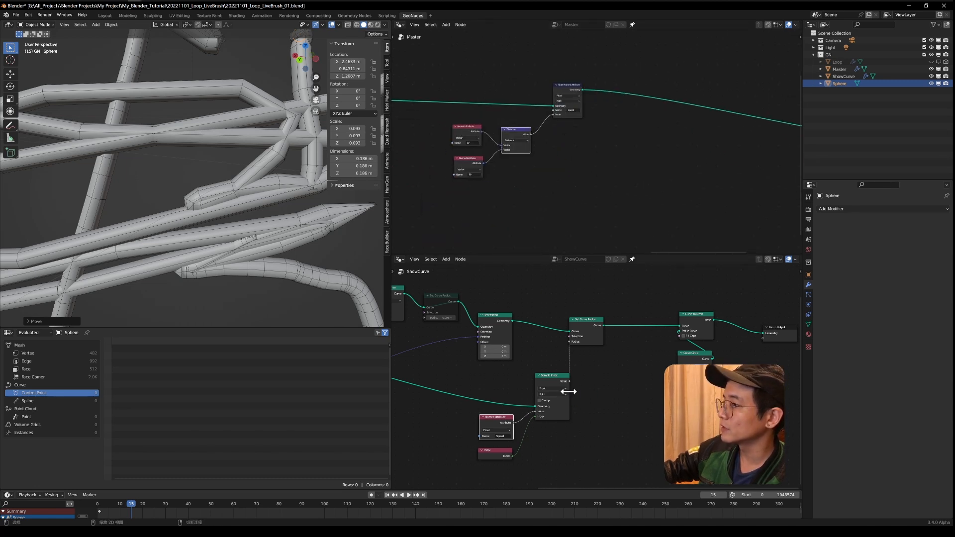
ctrl+shift+click(555, 383)
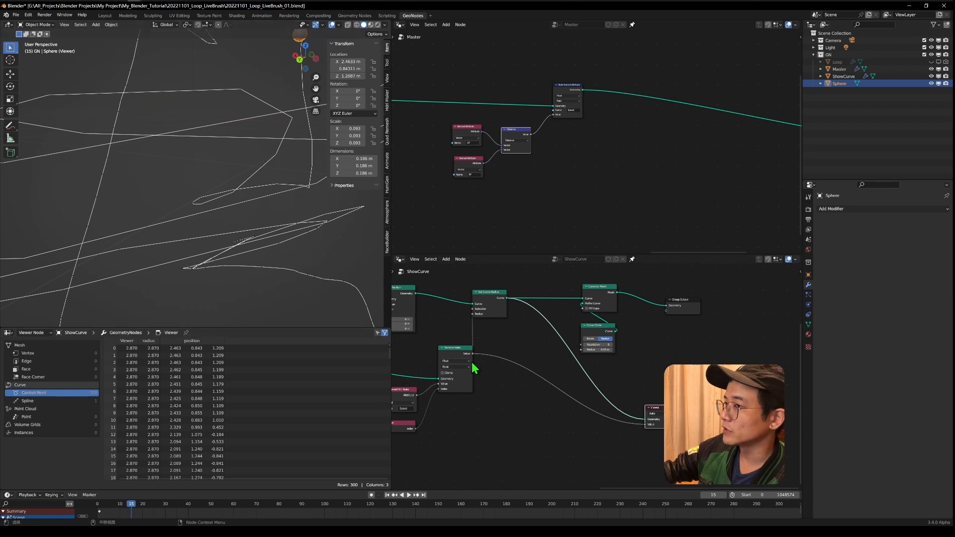
- Sweep the sphere around the viewport twice and inspect the viewer values in an enlarged spreadsheet
scroll(312, 215, down, 2)
key(g)
click(256, 244)
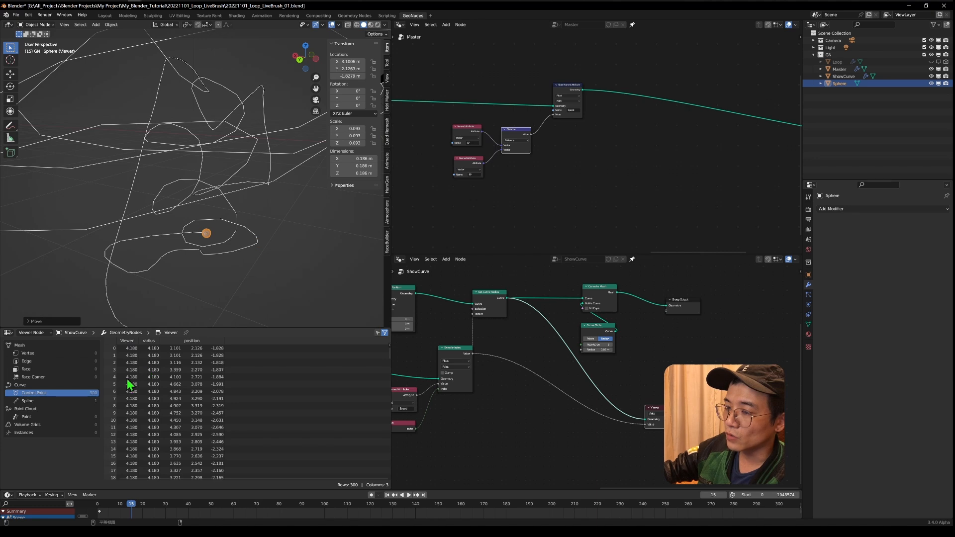
drag(141, 326, 141, 214)
key(g)
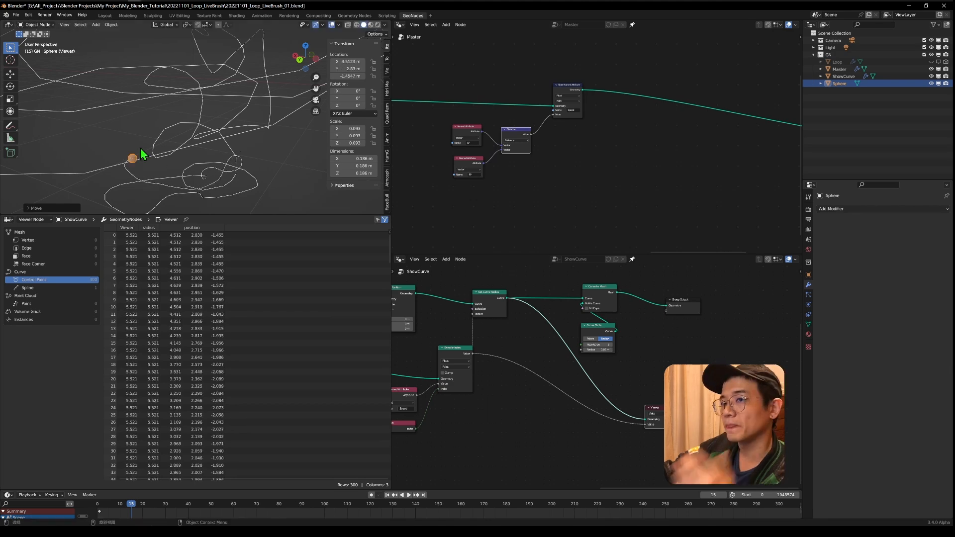
click(249, 175)
- In the Master tree, position the Queue frame above the Speed Store Named Attribute node and space that node away from Distance
scroll(518, 208, up, 2)
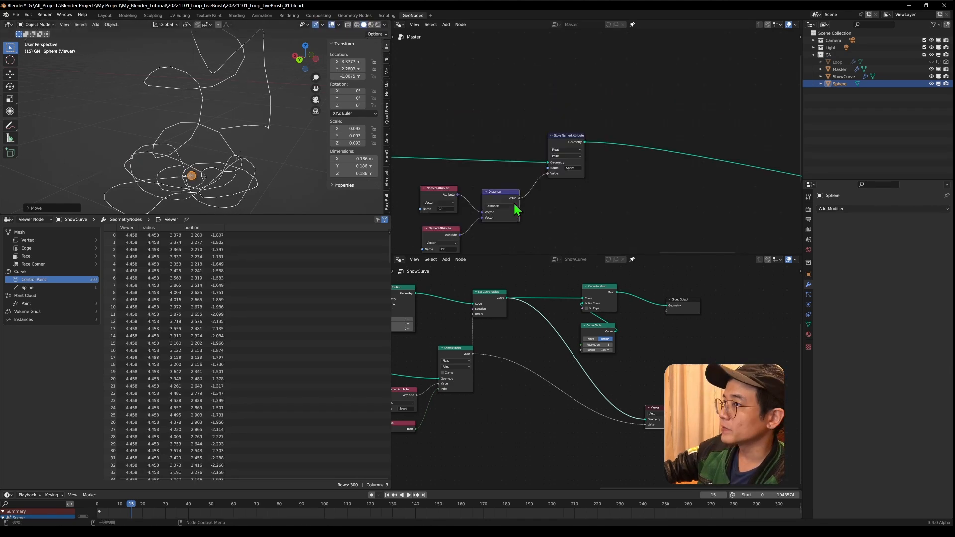
middle_drag(482, 194, 536, 157)
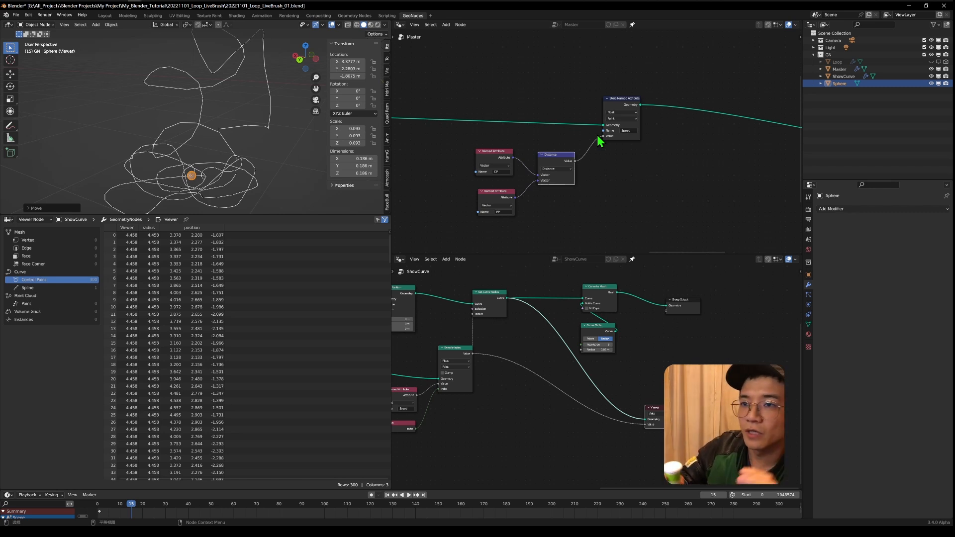
scroll(600, 142, up, 3)
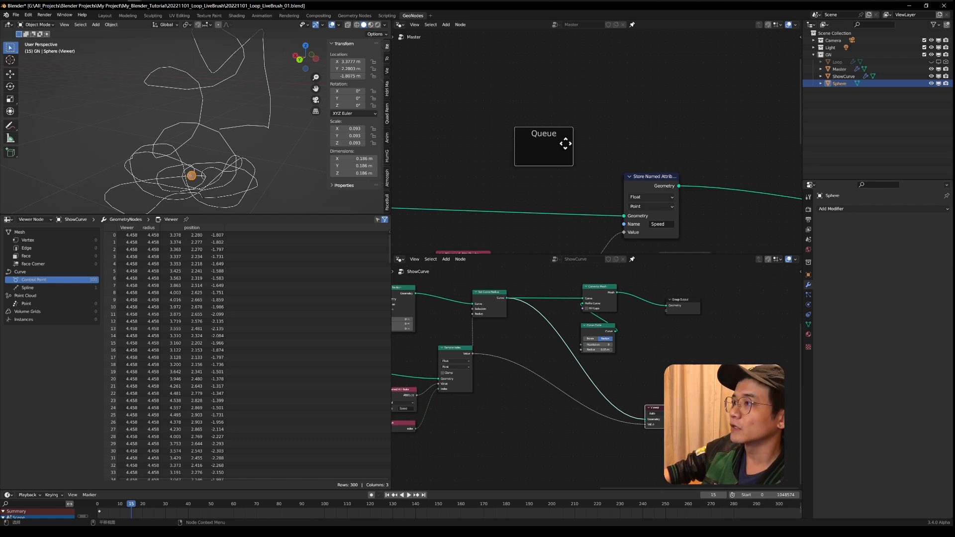
scroll(595, 78, down, 3)
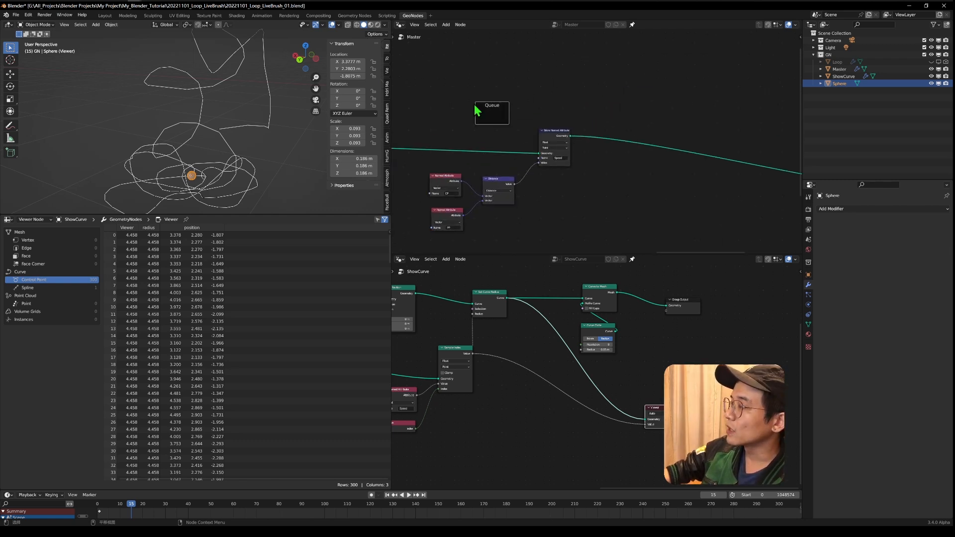
drag(497, 107, 590, 94)
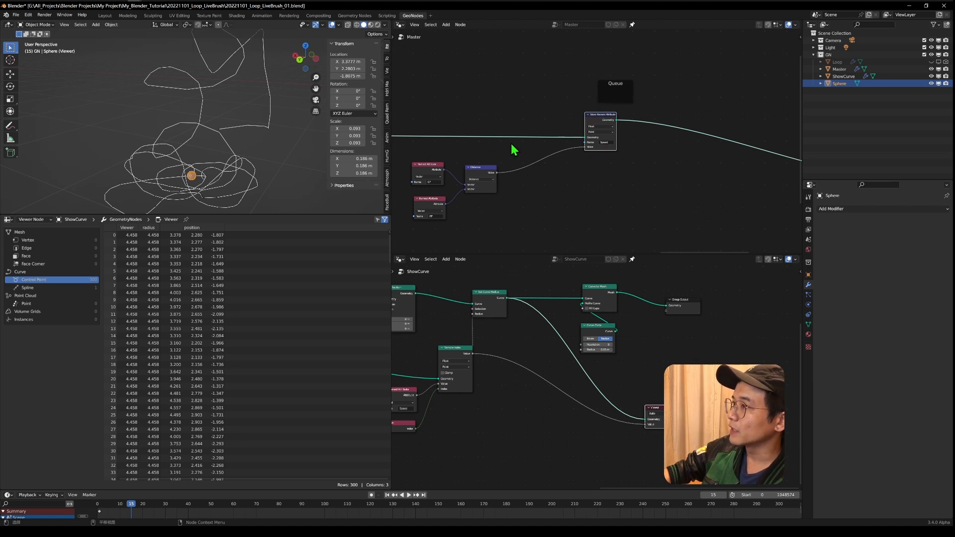
- Add a Separate Geometry node fed by the PP Store Named Attribute's geometry and place it below the Speed nodes
key(shift+a)
click(521, 95)
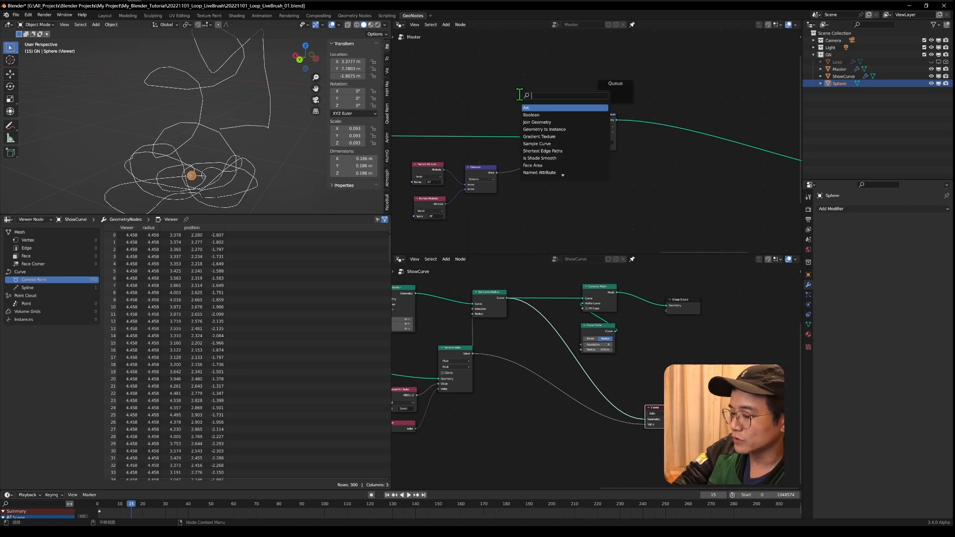
text(s)
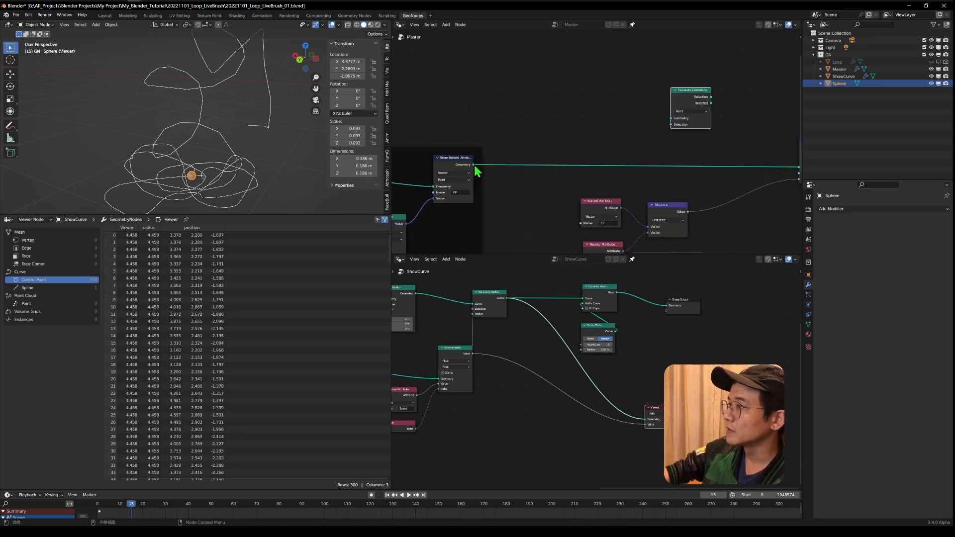
drag(473, 165, 670, 118)
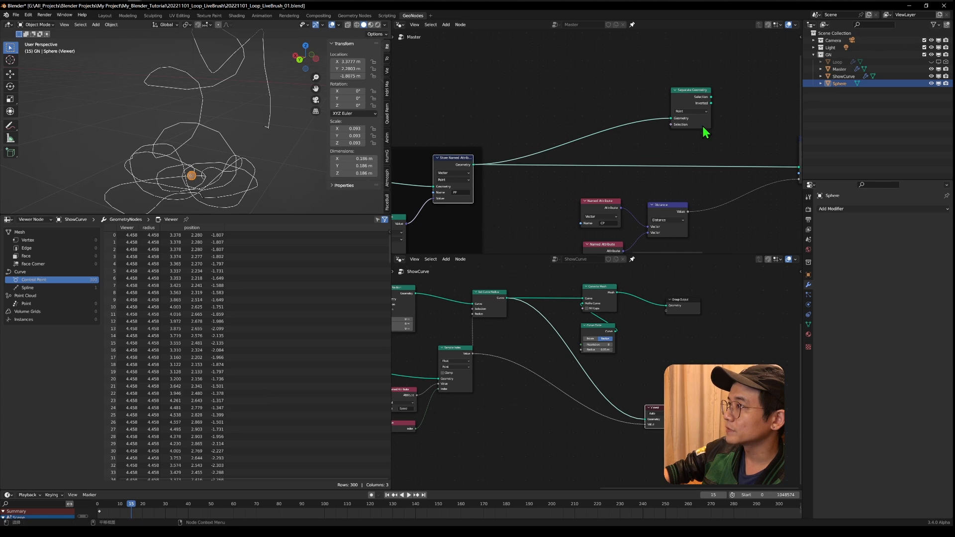
middle_drag(701, 117, 637, 72)
drag(637, 72, 641, 163)
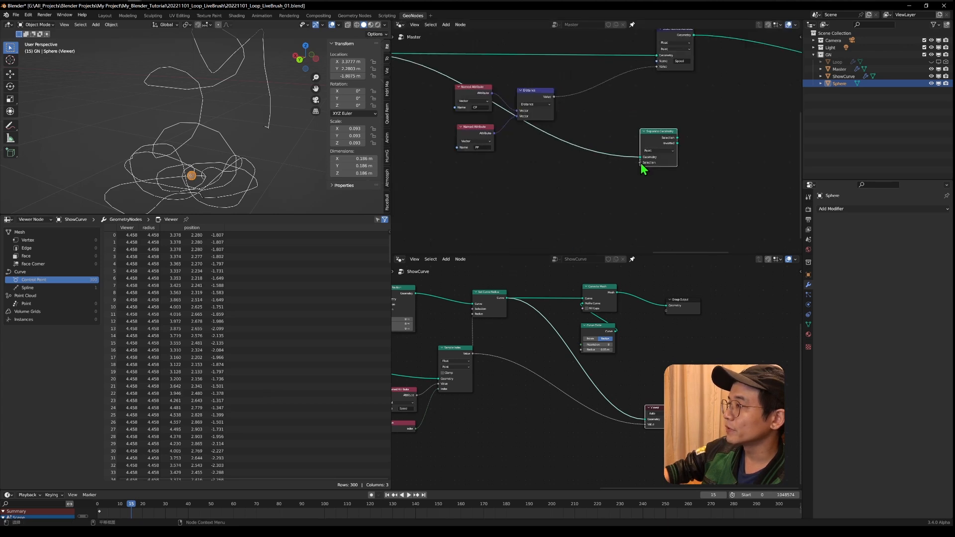
- Add an Index node to the left of the Separate Geometry node
click(573, 176)
key(shift+a)
key(s)
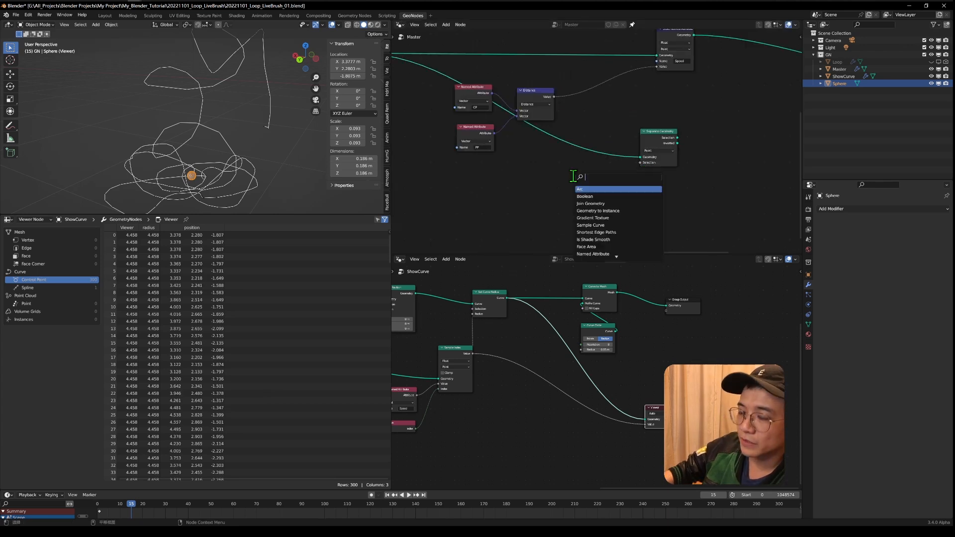
text(index)
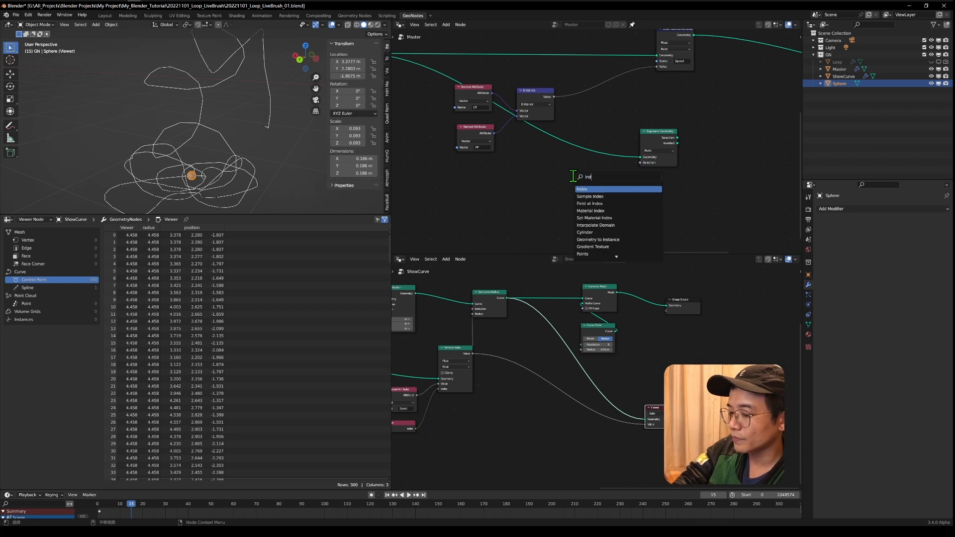
click(590, 189)
click(529, 184)
- Add an Integer Compare node set to Equal and route Index through it into Separate Geometry's Selection
key(shift+a)
text(c)
click(602, 227)
click(593, 187)
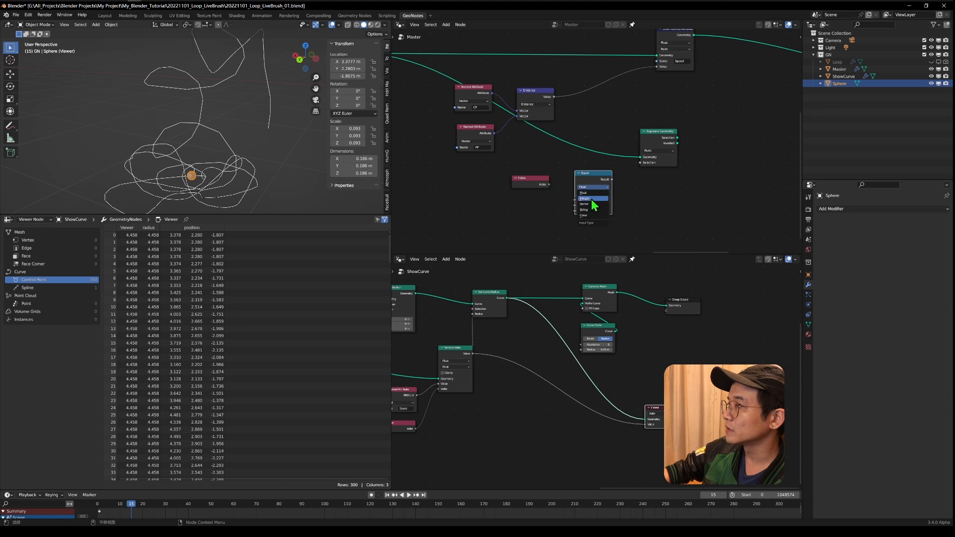
click(592, 199)
drag(549, 184, 642, 171)
- Connect Separate Geometry's Selection output to the Geometry input of the Speed Store Named Attribute node
scroll(650, 204, up, 3)
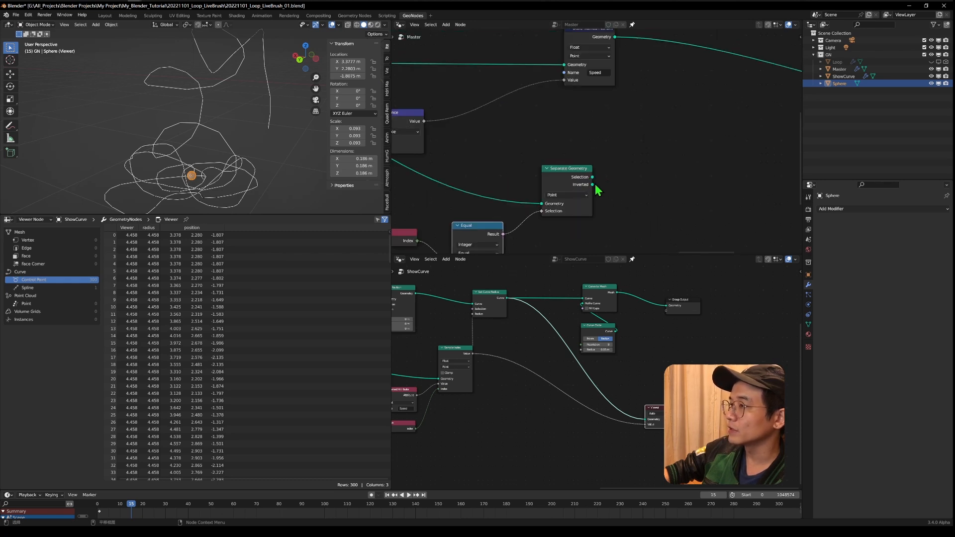
scroll(589, 187, down, 3)
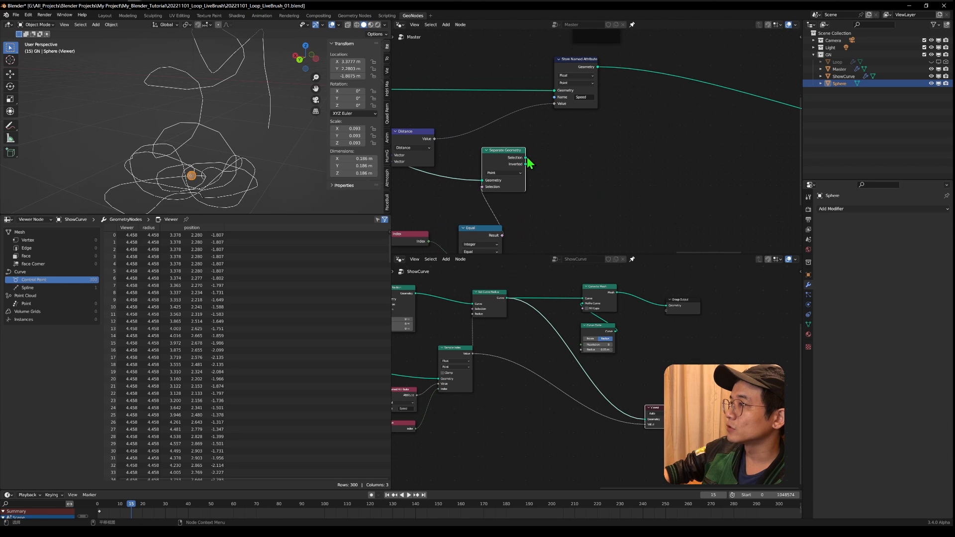
drag(527, 158, 498, 102)
right_click(497, 101)
scroll(473, 151, down, 2)
middle_drag(473, 152, 518, 148)
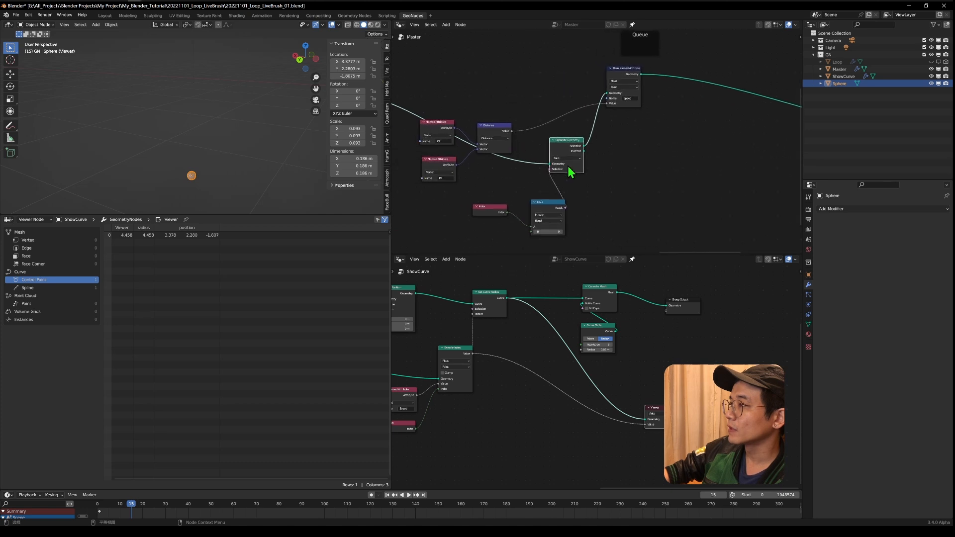
- Add a Join Geometry node and feed it Separate Geometry's Inverted output and the Speed Store Named Attribute's geometry
middle_drag(682, 158, 603, 174)
key(shift+a)
text(jo)
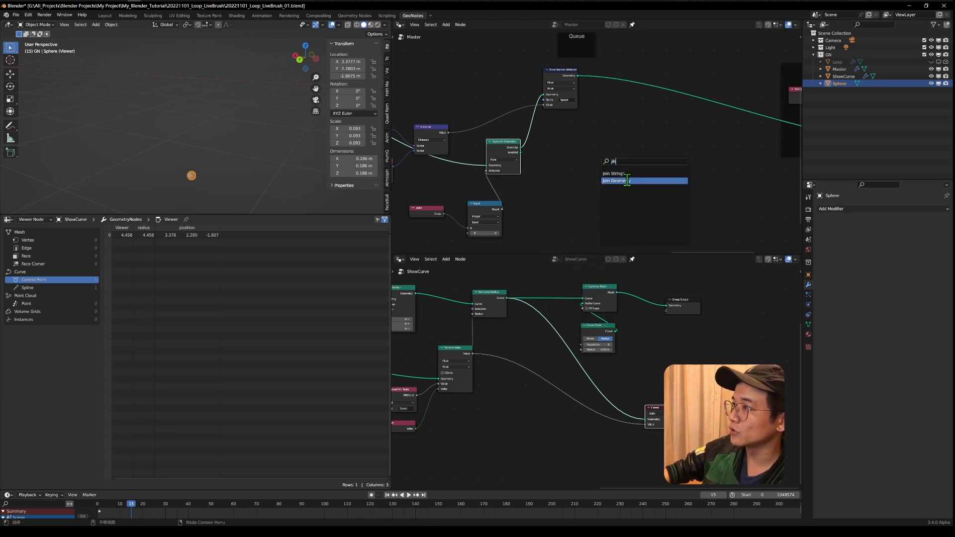
click(632, 180)
click(678, 166)
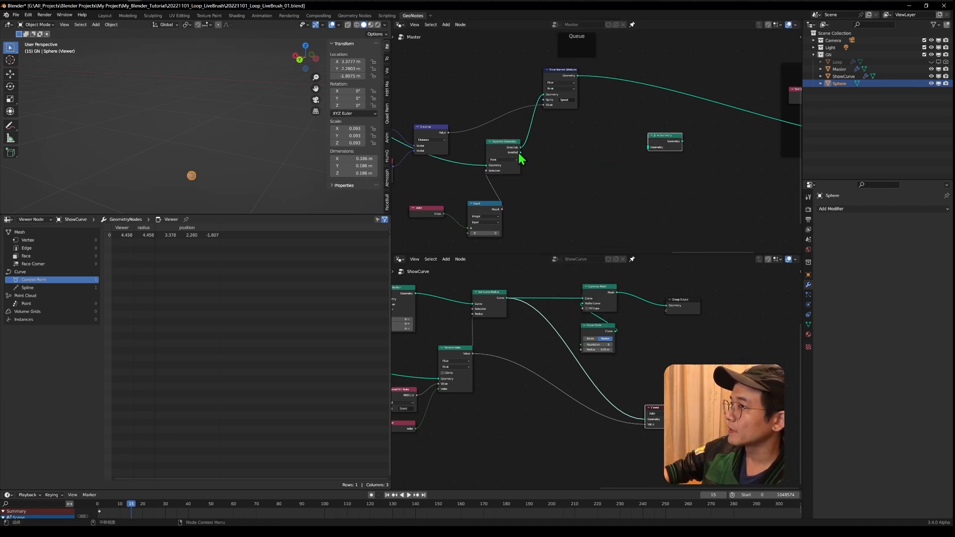
drag(521, 152, 649, 148)
drag(577, 76, 653, 149)
- Connect the Join Geometry output to the False input of the Switch node in the Clear frame
scroll(651, 148, up, 2)
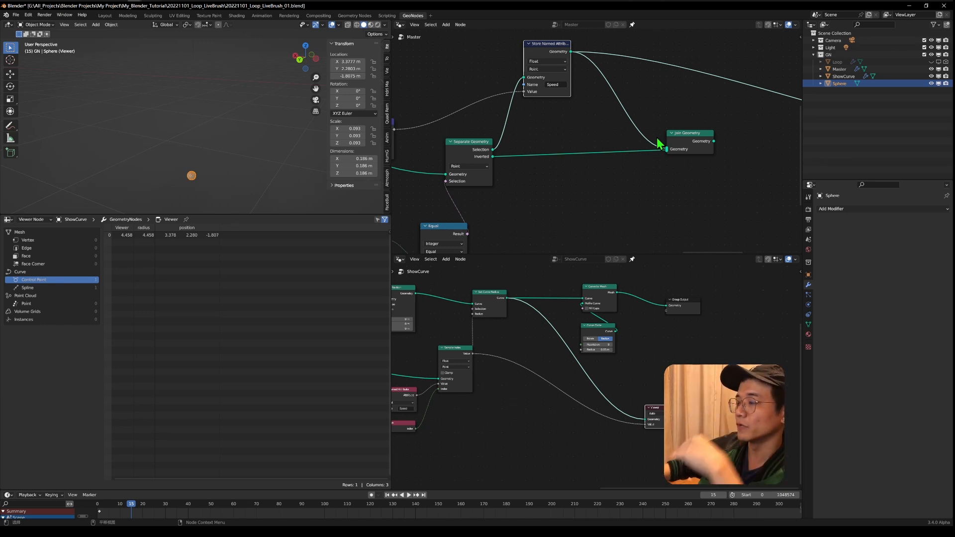
scroll(706, 149, down, 2)
middle_drag(738, 157, 541, 188)
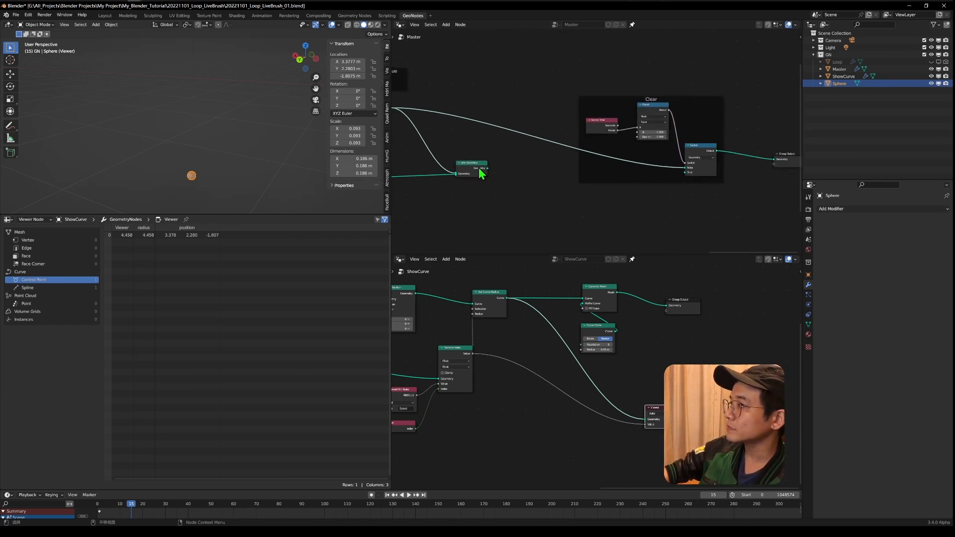
drag(488, 168, 685, 168)
middle_drag(492, 197, 687, 192)
- Draw strokes with the sphere and inspect the tube's varying thickness up close
scroll(688, 193, up, 1)
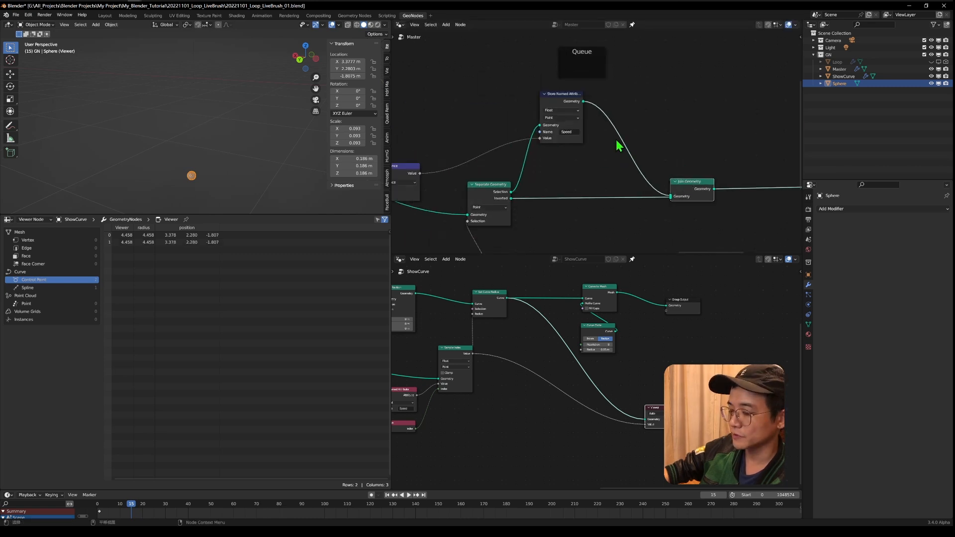
key(g)
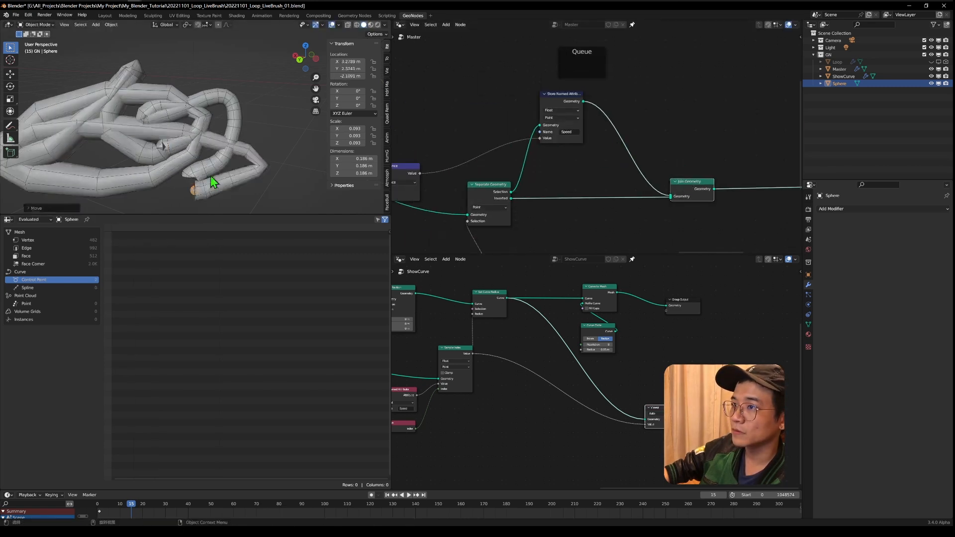
click(213, 180)
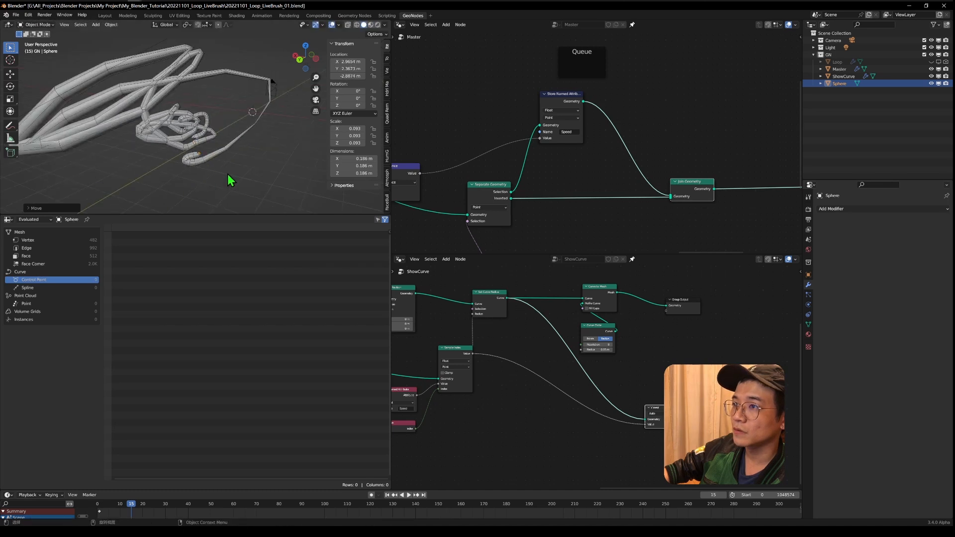
scroll(228, 172, up, 3)
shift+middle_drag(229, 172, 249, 119)
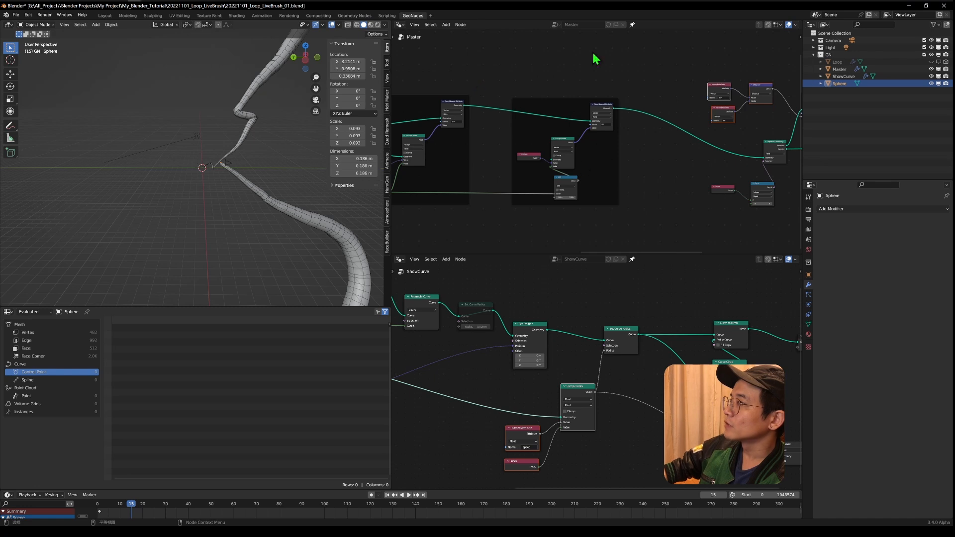
- Connect the CP Store Named Attribute's geometry output to the Geometry input of the Sample Index node in the PP frame
middle_drag(698, 99, 679, 93)
scroll(595, 132, up, 4)
middle_drag(489, 128, 587, 148)
scroll(480, 127, up, 2)
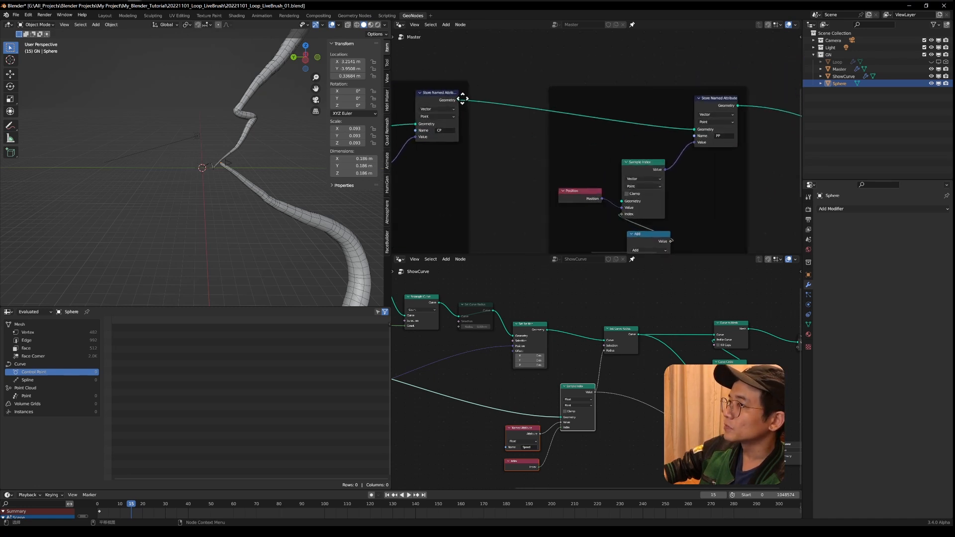
drag(458, 100, 621, 201)
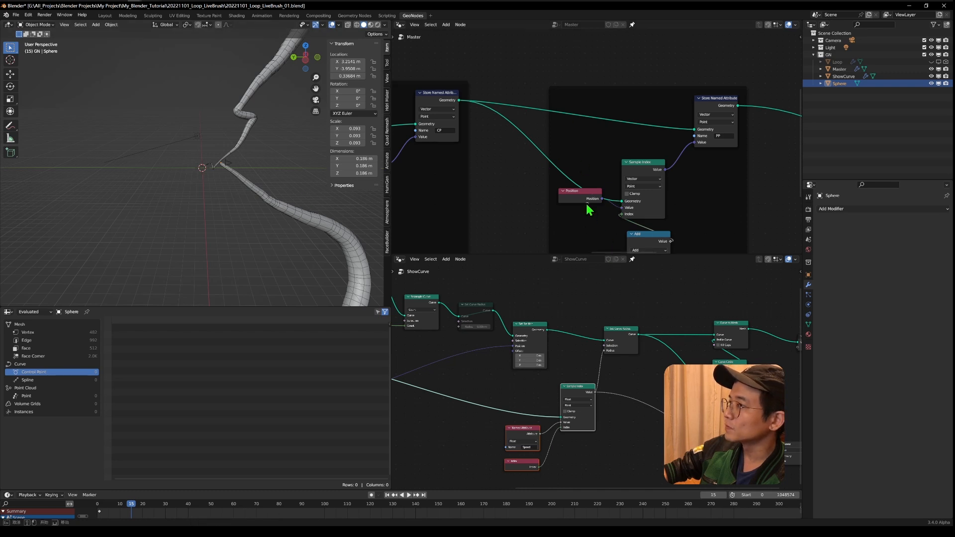
- Move the offset frame up to line up with the neighbouring CP frame
scroll(578, 208, down, 2)
middle_drag(597, 200, 685, 184)
scroll(604, 167, down, 1)
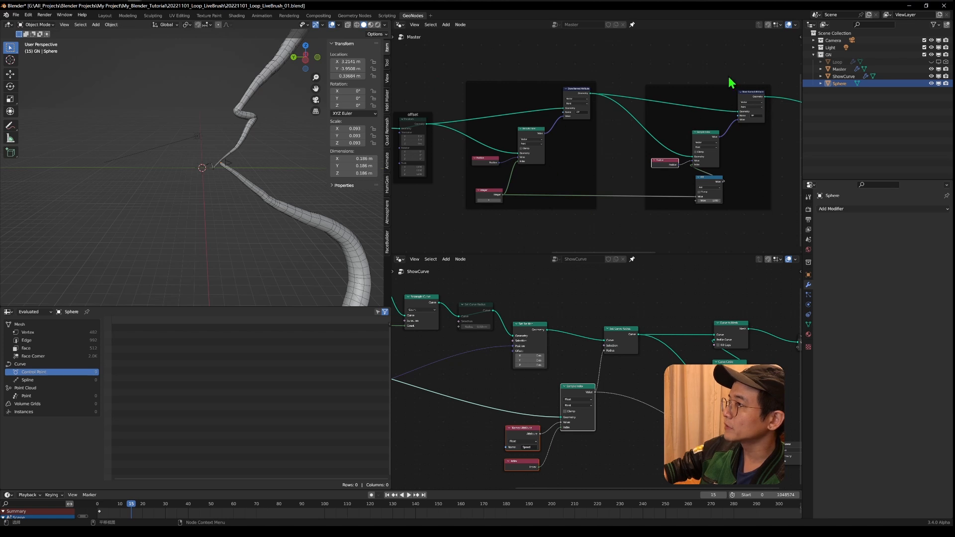
drag(411, 117, 409, 94)
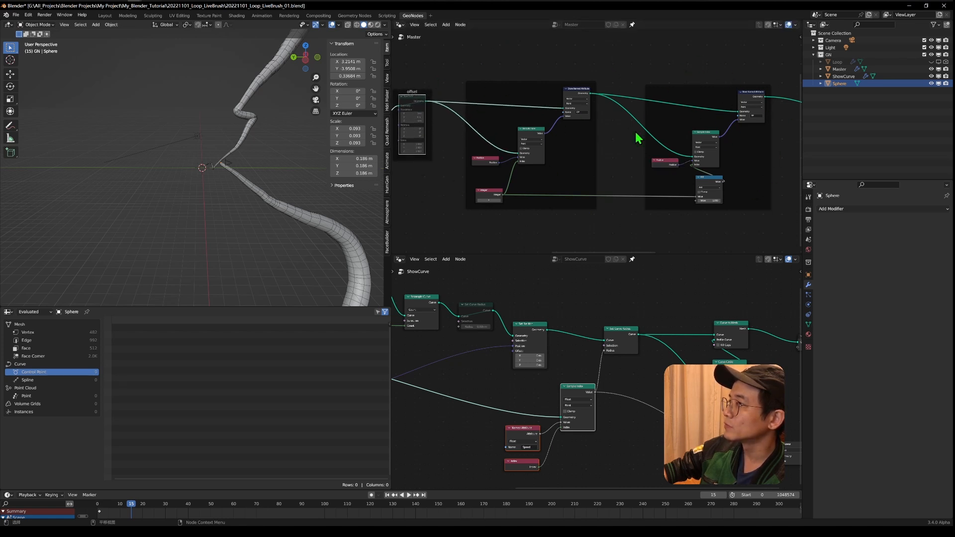
scroll(703, 181, up, 4)
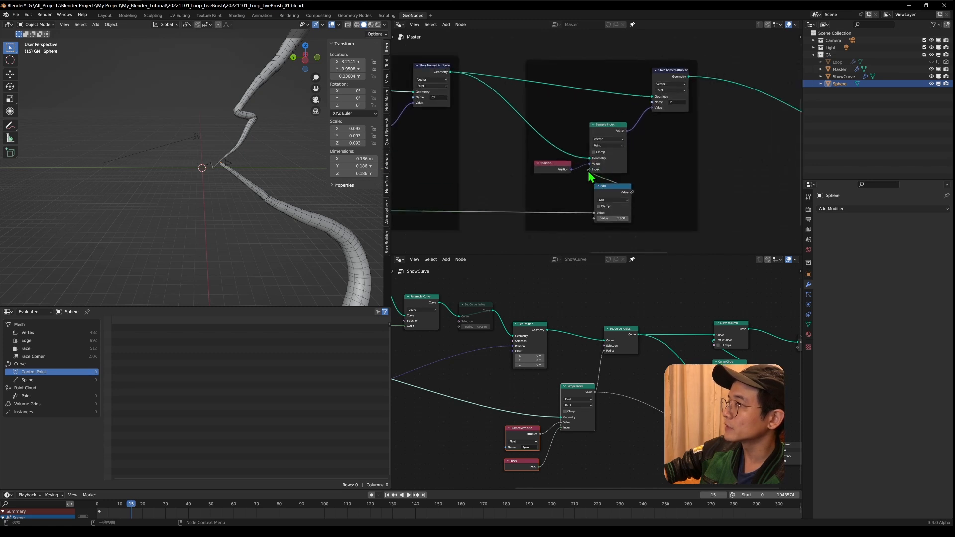
scroll(591, 178, down, 4)
- Move the sphere through several more freehand strokes and view the speed-dependent tube from different angles
key(g)
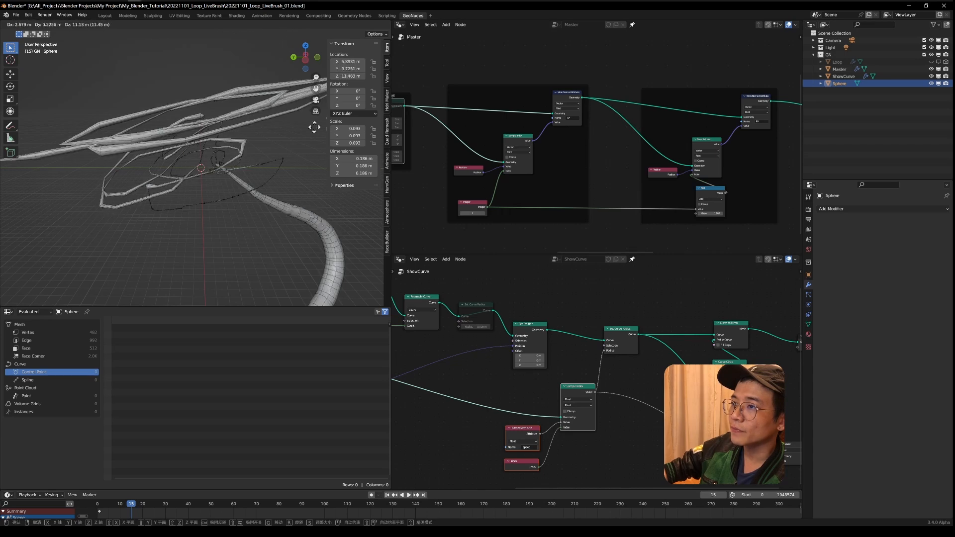
scroll(203, 161, up, 3)
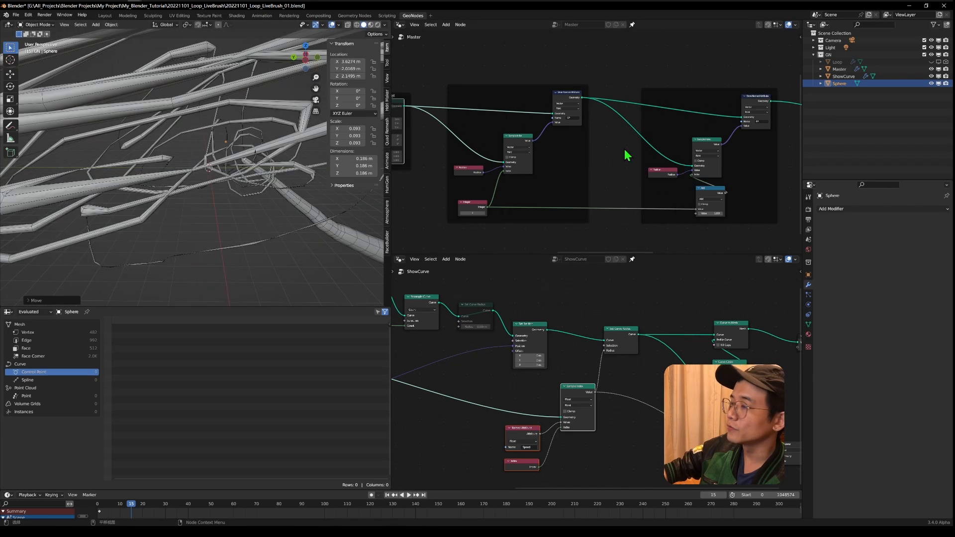
middle_drag(276, 130, 321, 166)
key(g)
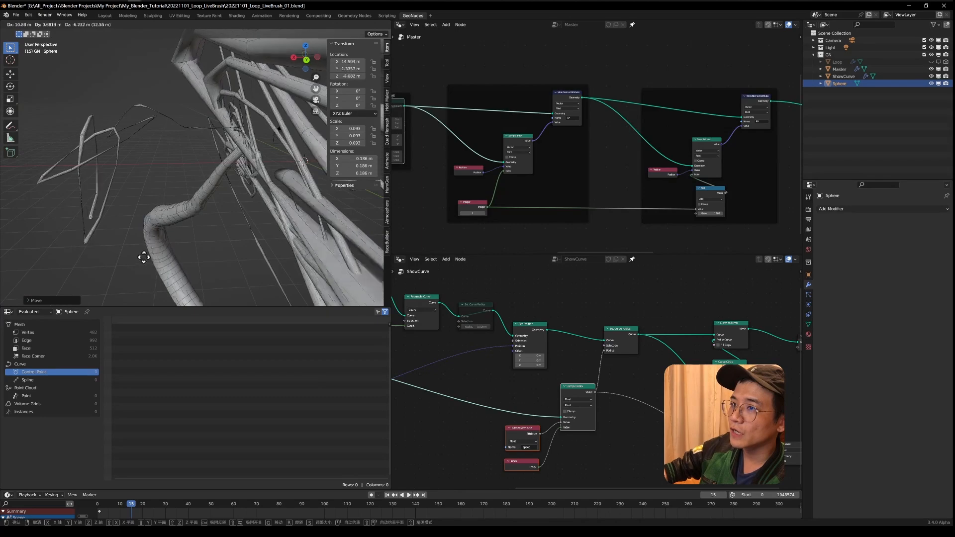
click(236, 230)
middle_drag(236, 230, 126, 190)
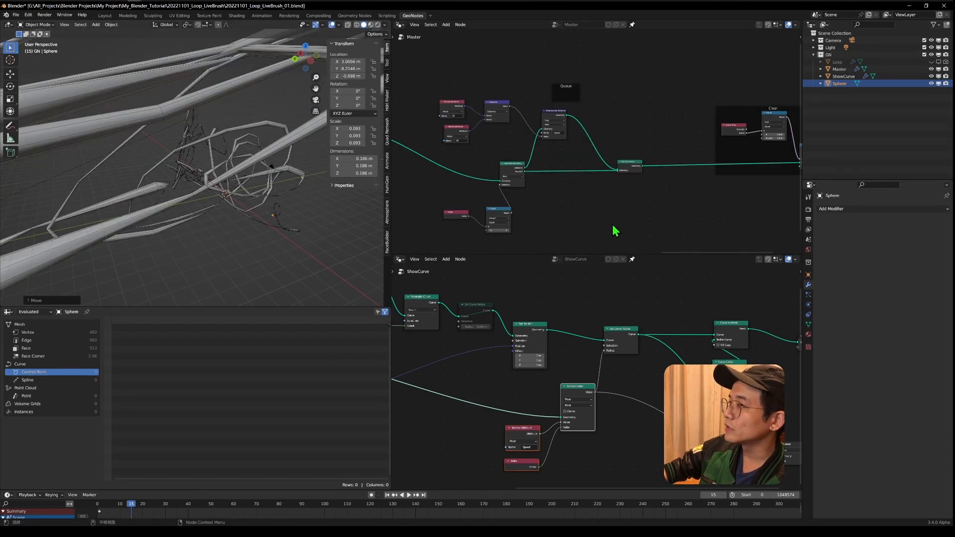
- Enclose the Speed, Separate Geometry, Index, Compare and Join Geometry nodes in the Queue frame
drag(640, 237, 475, 135)
drag(425, 115, 667, 249)
drag(552, 123, 571, 92)
scroll(550, 145, up, 3)
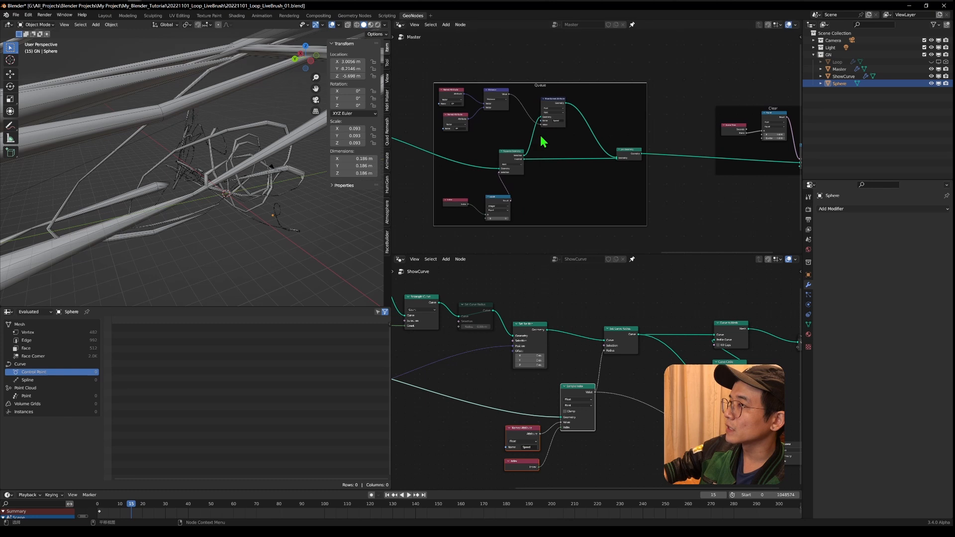
- Spread out the nodes inside the Queue frame, moving the Store Named Attribute and Join Geometry nodes farther from Separate Geometry
drag(540, 82, 597, 95)
drag(635, 155, 653, 158)
middle_drag(562, 220, 619, 174)
key(g)
click(489, 161)
drag(557, 206, 474, 175)
middle_drag(618, 163, 613, 186)
- Move the sphere through more freehand strokes and examine the tube's varying thickness from several angles
click(254, 148)
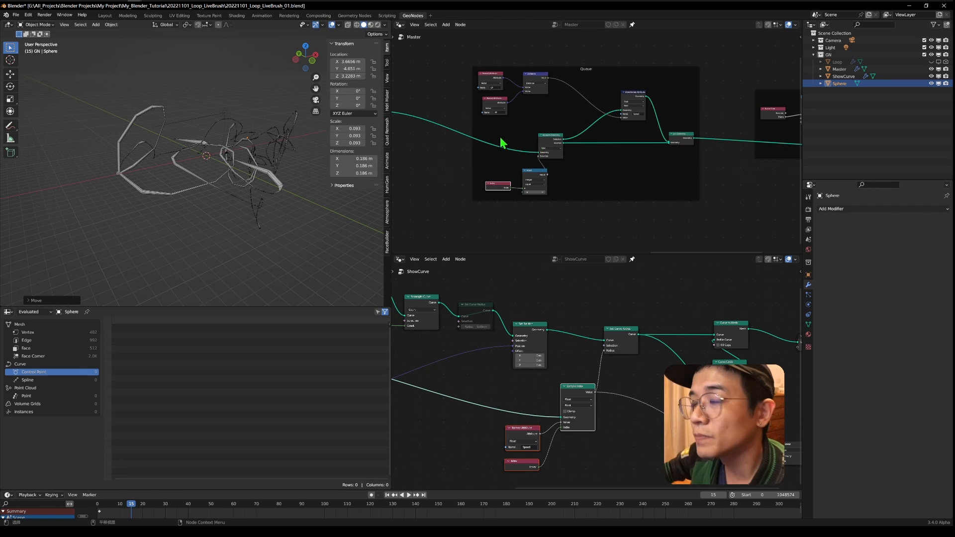
scroll(527, 109, up, 3)
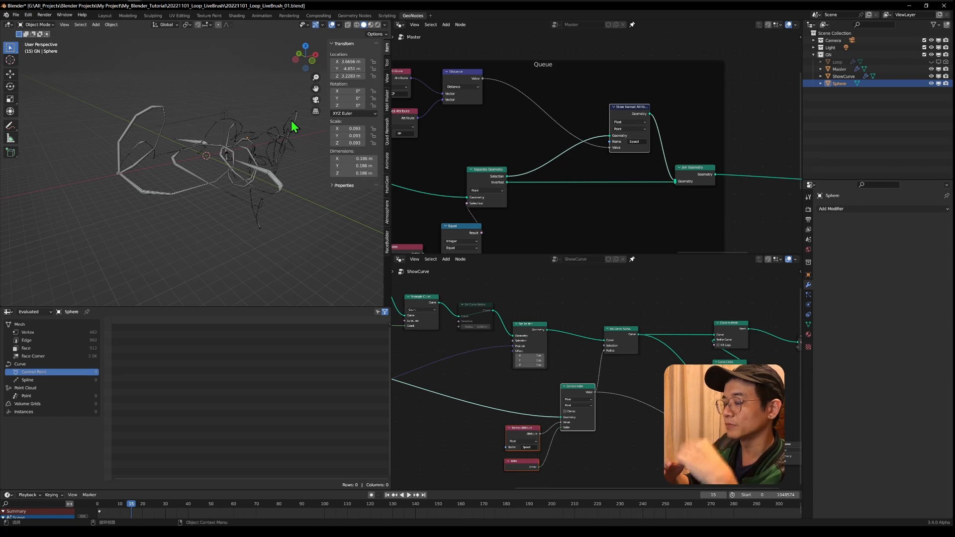
scroll(238, 155, up, 4)
key(g)
click(207, 205)
middle_drag(239, 125, 261, 125)
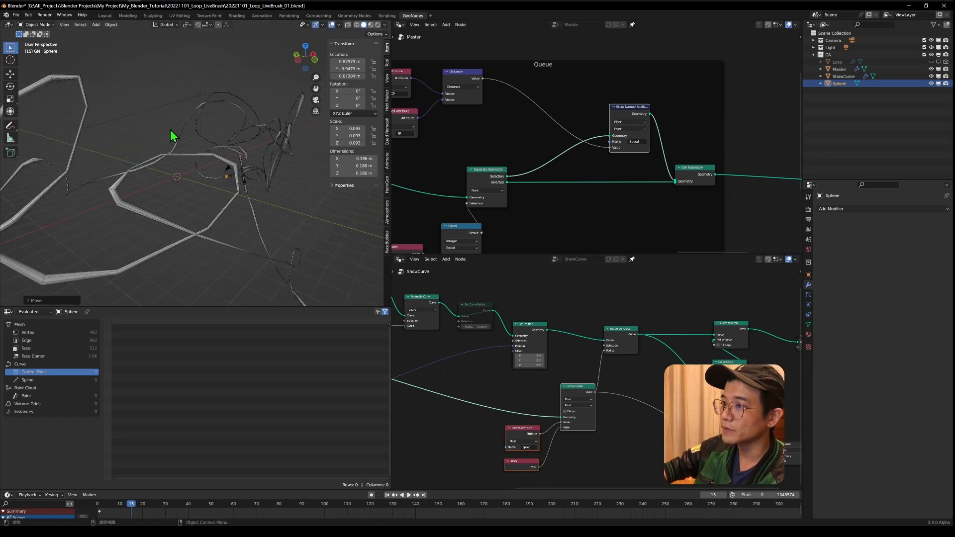
scroll(267, 191, up, 5)
middle_drag(260, 196, 122, 177)
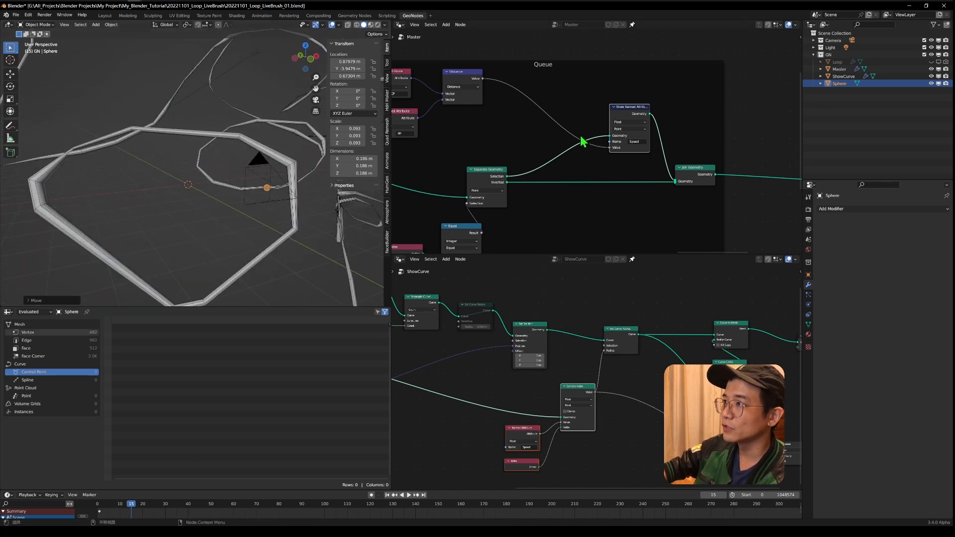
middle_drag(268, 174, 96, 133)
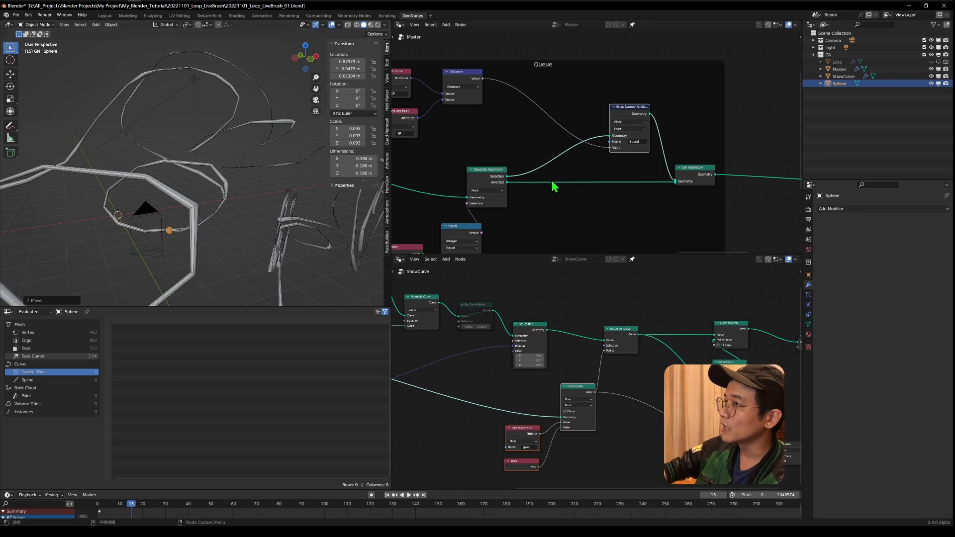
scroll(672, 217, down, 3)
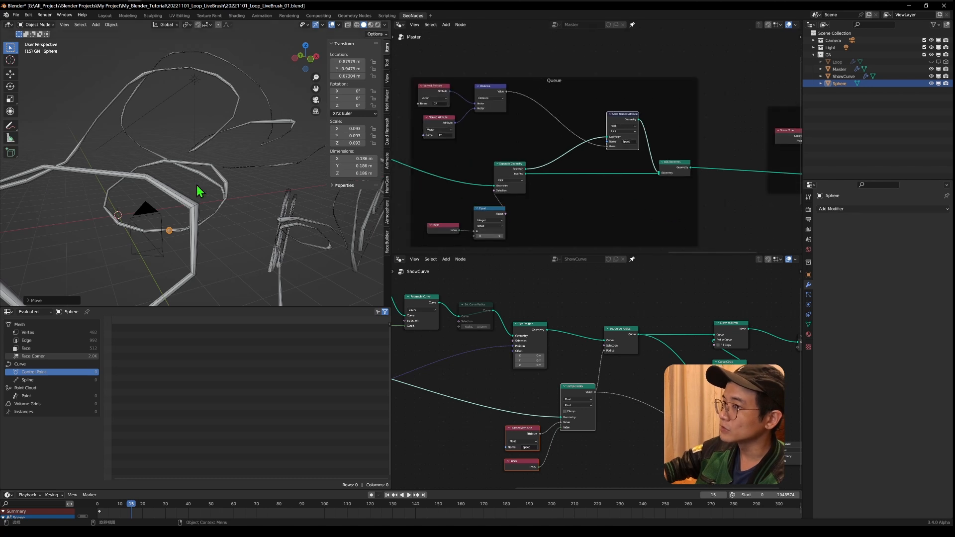
middle_drag(298, 209, 249, 240)
- Undo the last three sphere moves and inspect the thin tube section beside the sphere up close
key(ctrl+z)
key(ctrl+z)
key(ctrl+z)
scroll(217, 197, down, 2)
scroll(219, 204, up, 3)
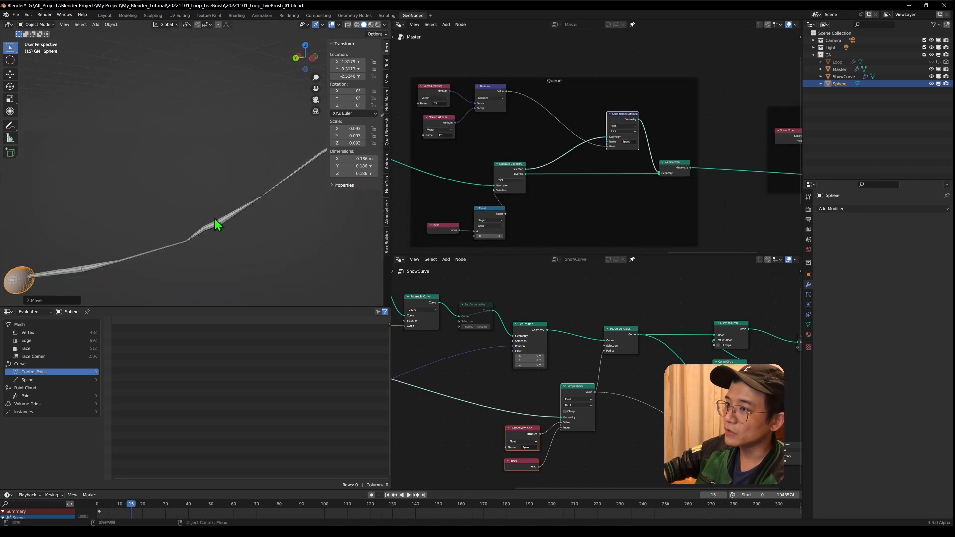
middle_drag(215, 219, 253, 202)
scroll(580, 358, up, 3)
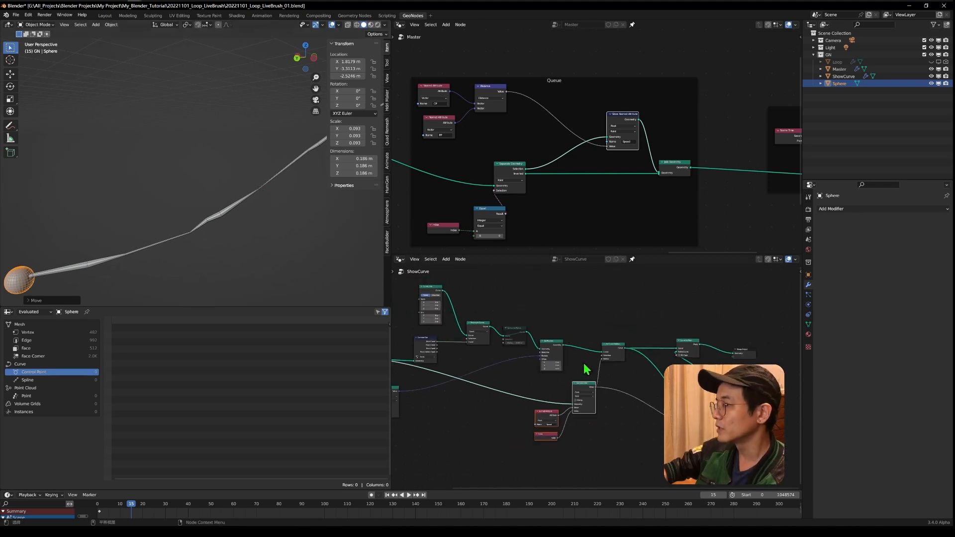
- Insert a Math node set to Add between the speed Sample Index node and the Radius input of Set Curve Radius
drag(441, 346, 553, 497)
middle_drag(570, 358, 545, 379)
click(557, 343)
key(shift+a)
click(564, 321)
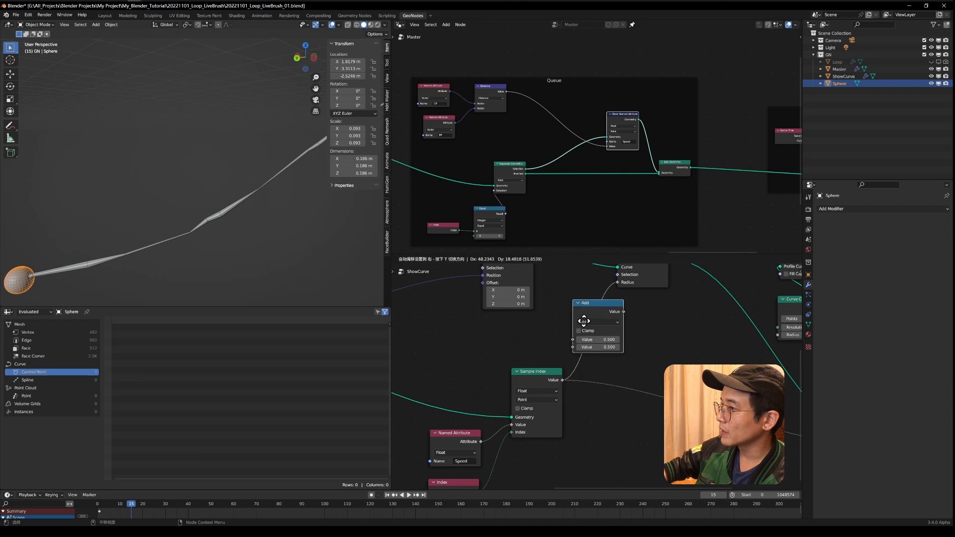
click(586, 323)
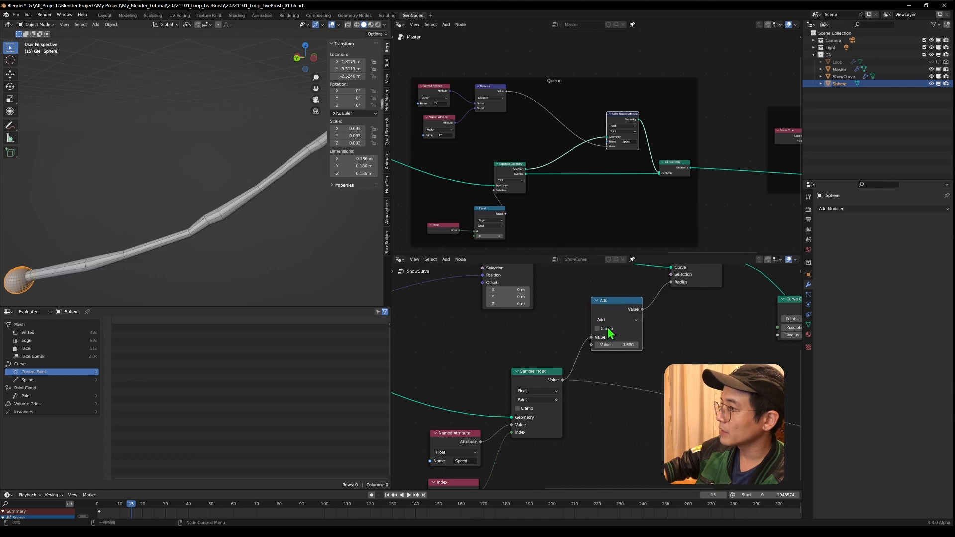
scroll(609, 332, up, 4)
scroll(209, 149, down, 6)
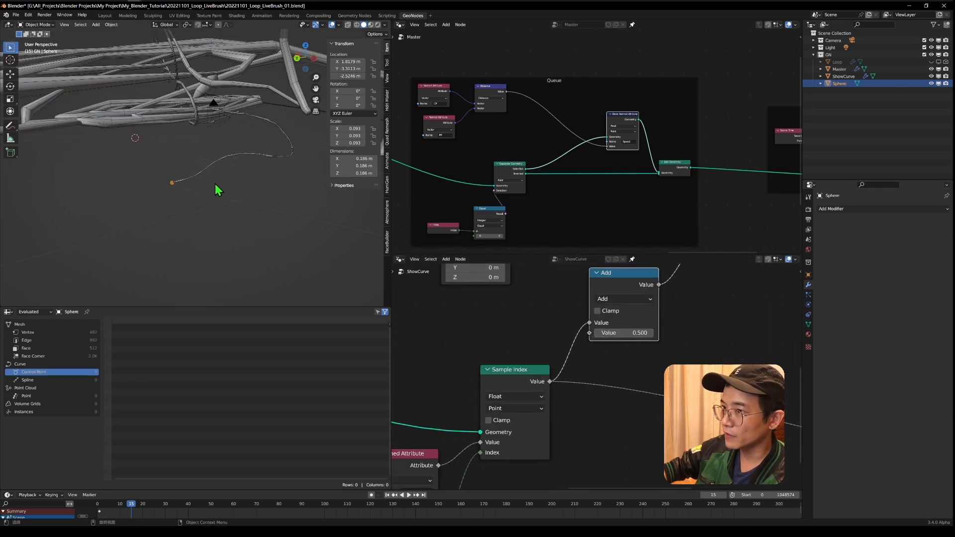
- Insert a duplicate of the Add node between Sample Index and Add, set to Multiply with a value of 2.000
drag(467, 364, 566, 473)
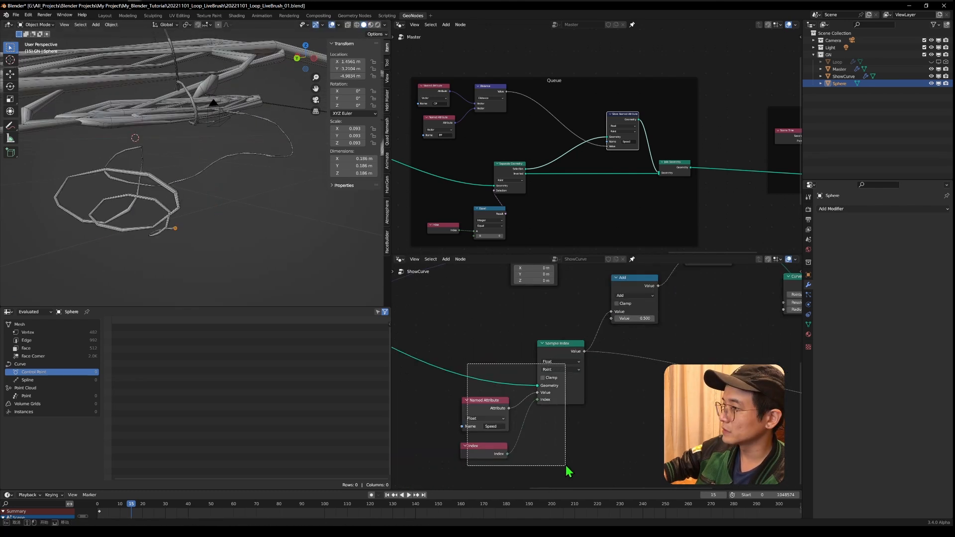
drag(572, 345, 485, 384)
click(649, 284)
key(shift+d)
click(572, 332)
click(559, 341)
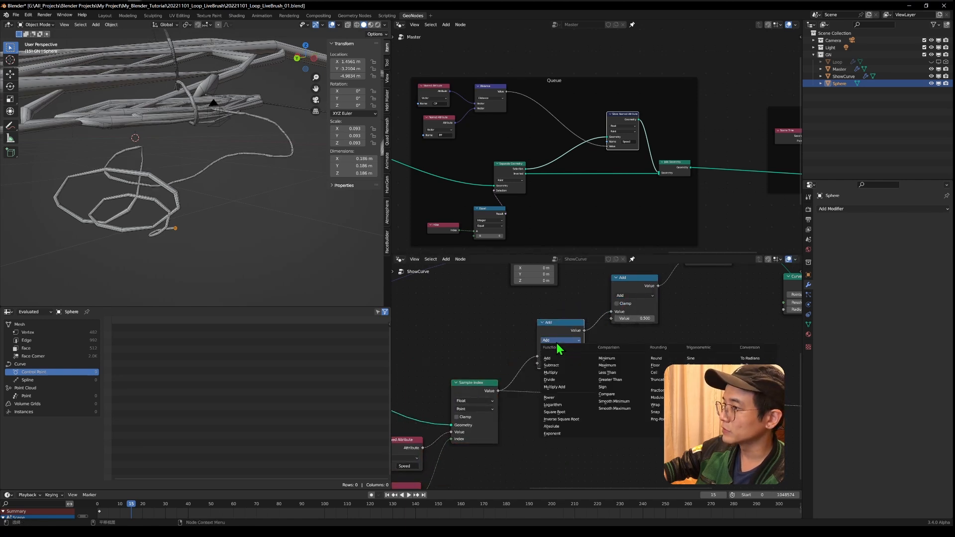
click(561, 373)
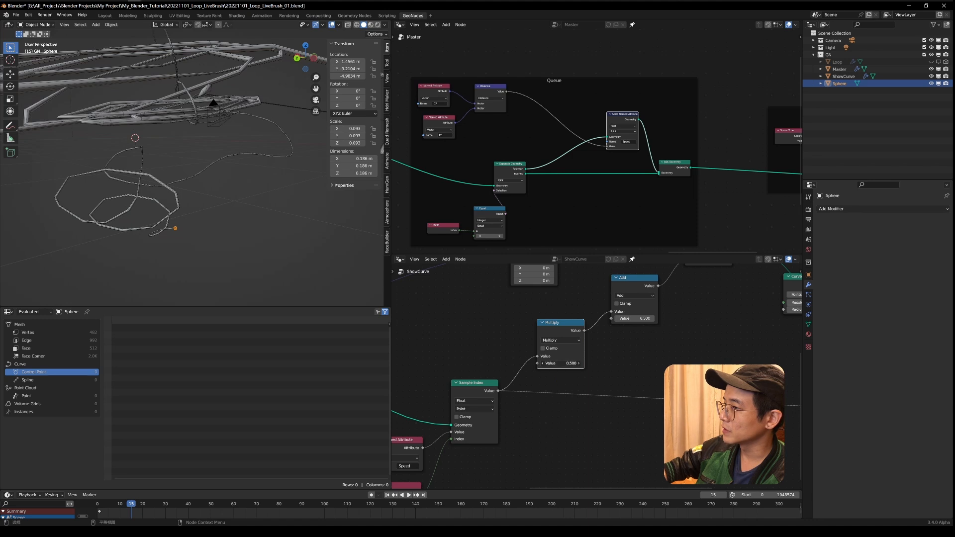
drag(559, 364, 855, 373)
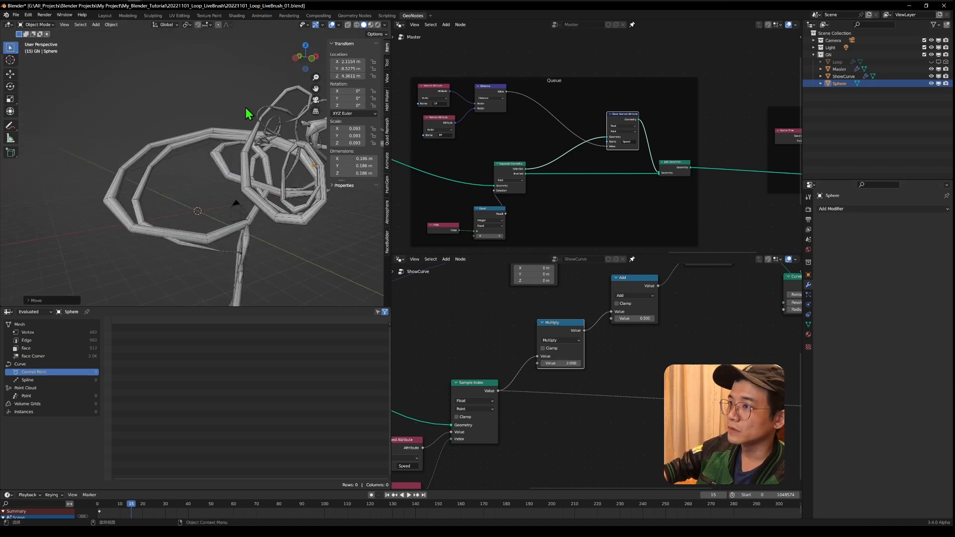
- Look over the overall layout of the Master and ShowCurve node trees
scroll(514, 249, down, 14)
middle_drag(514, 249, 579, 36)
scroll(555, 215, down, 11)
scroll(527, 298, up, 1)
scroll(502, 326, down, 4)
scroll(612, 292, up, 5)
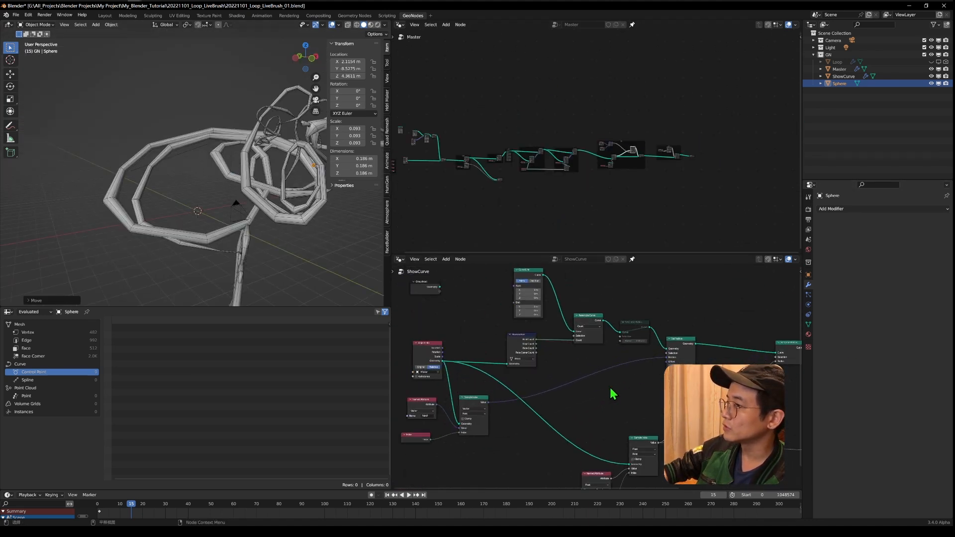
- Add a Set Spline Type node to the ShowCurve tree between the muted Set Curve Radius and Set Position nodes
middle_drag(598, 362, 604, 461)
scroll(607, 464, up, 3)
middle_drag(759, 470, 601, 375)
scroll(751, 422, down, 4)
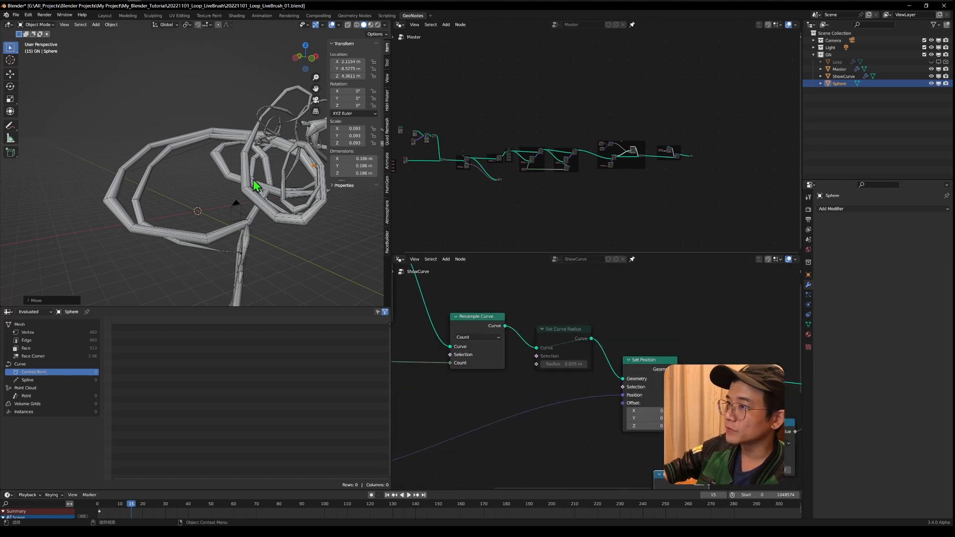
key(shift+a)
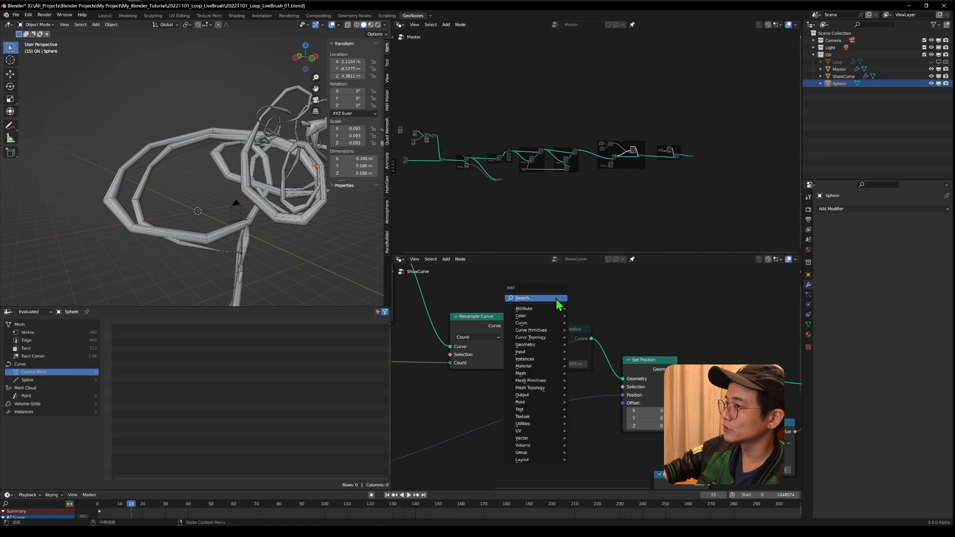
click(556, 299)
click(522, 280)
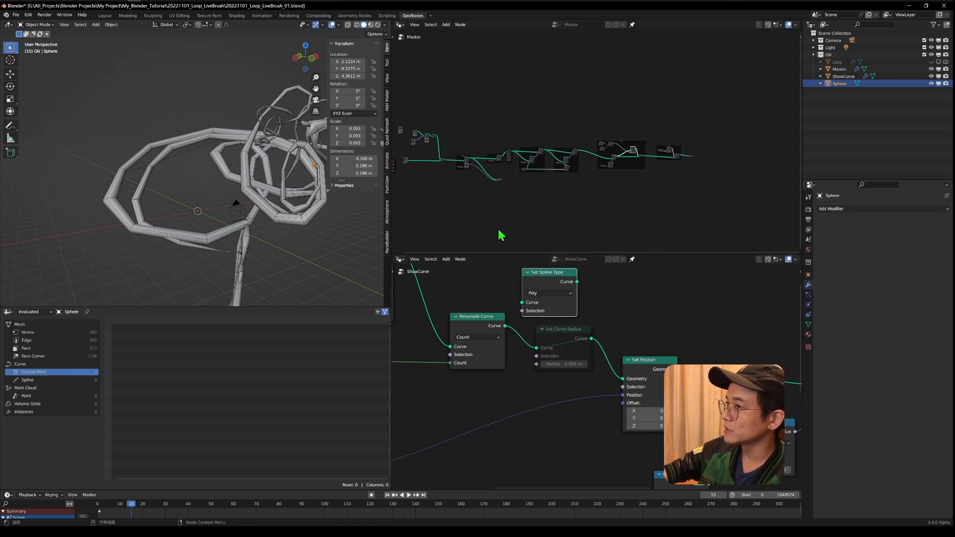
drag(658, 379, 738, 373)
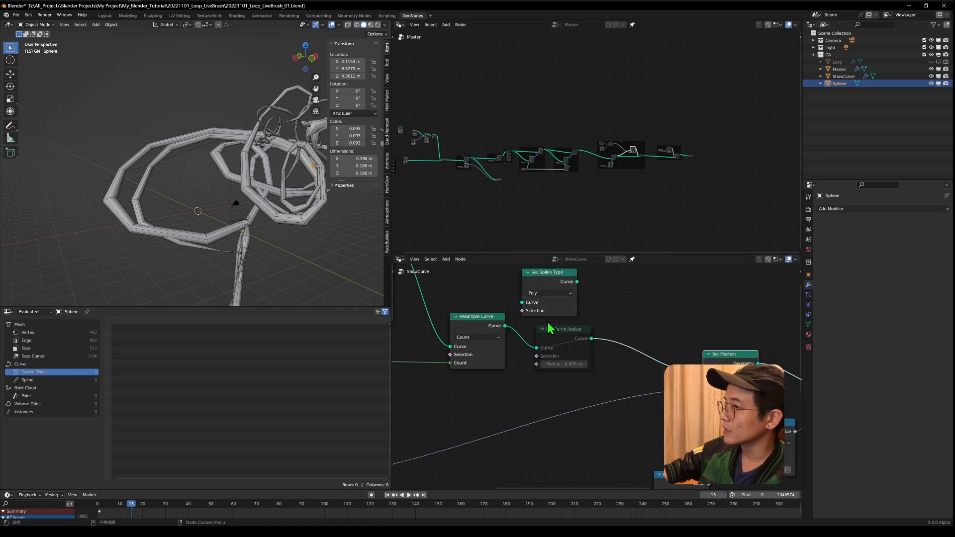
drag(542, 282, 642, 330)
scroll(642, 330, up, 3)
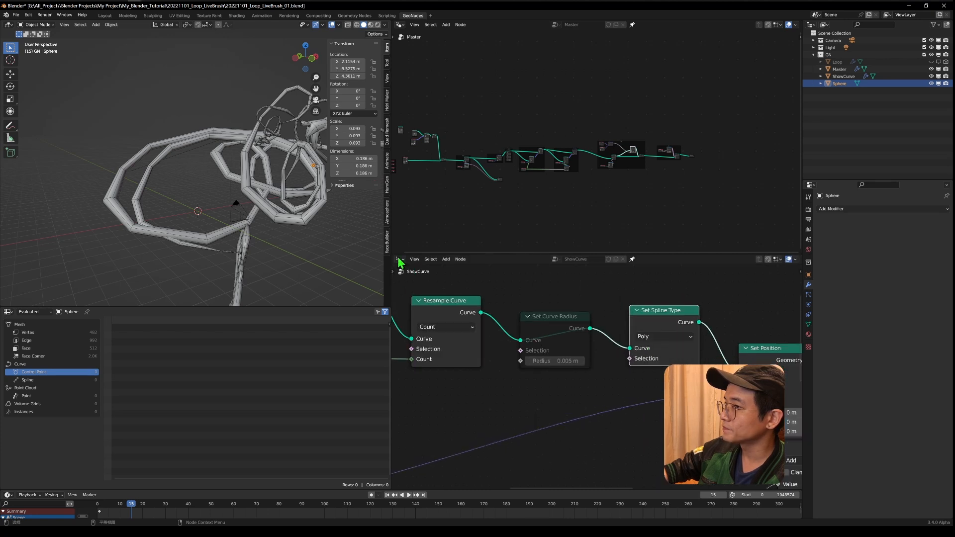
- Set the Set Spline Type node to NURBS and view the smoothed tube from different angles
middle_drag(169, 199, 199, 182)
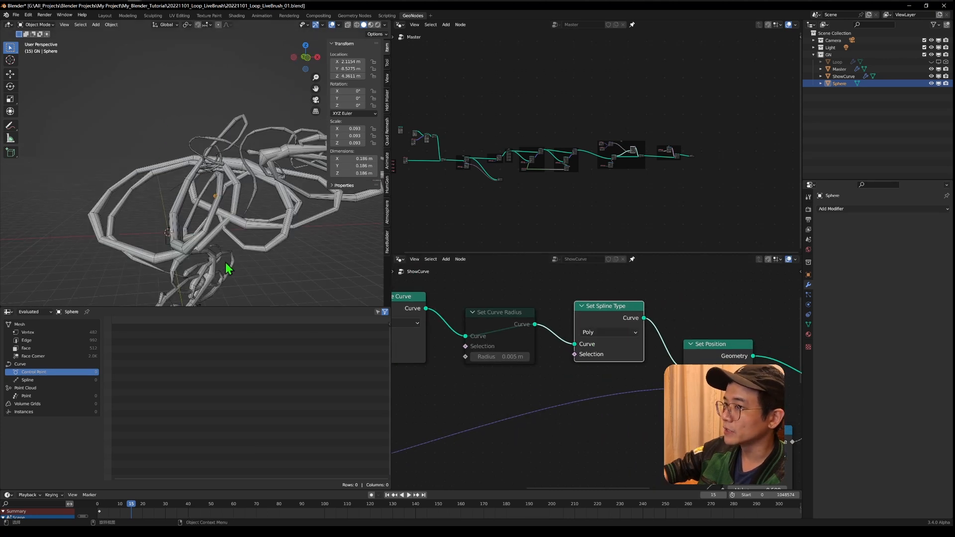
click(604, 331)
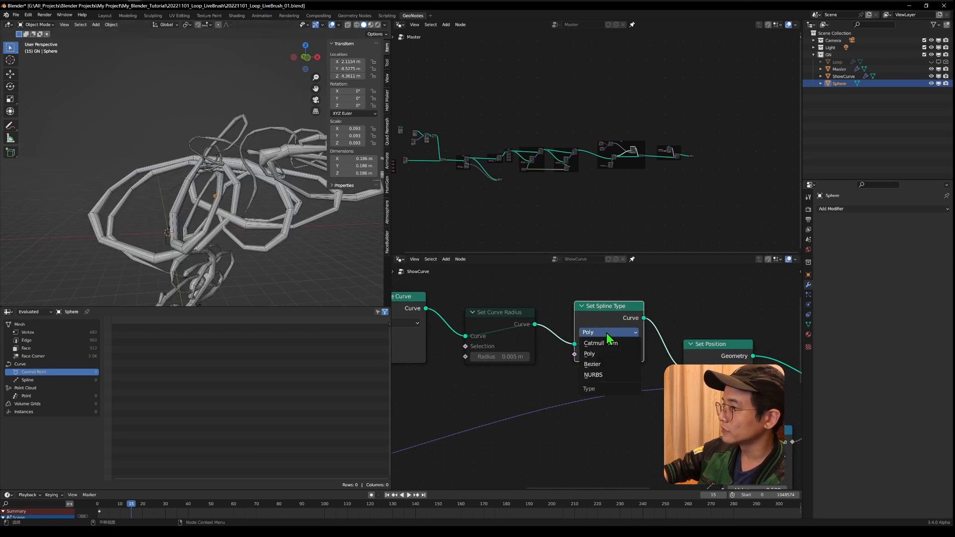
click(596, 374)
middle_drag(122, 205, 218, 236)
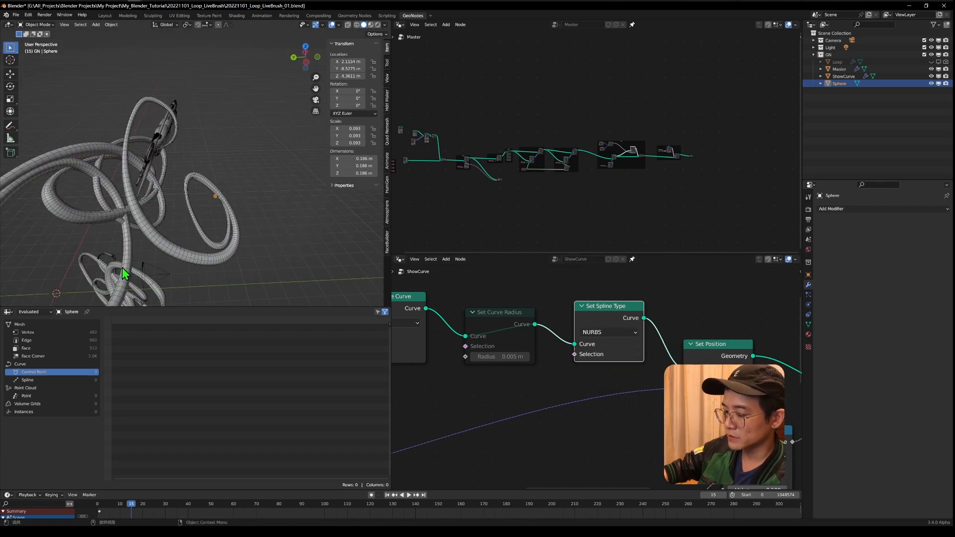
middle_drag(91, 240, 214, 199)
- Draw several freehand strokes with the sphere from different viewing angles to test the NURBS tube
key(g)
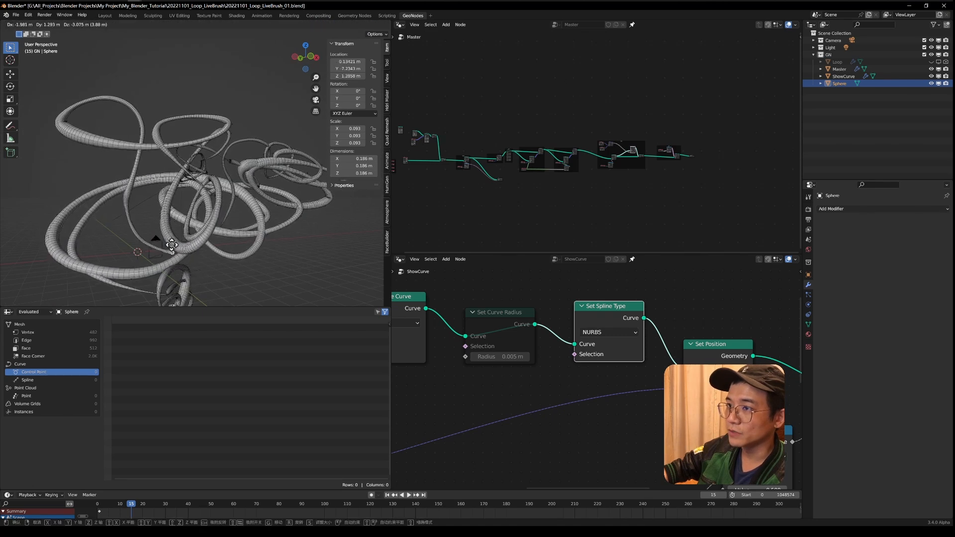
click(94, 230)
middle_drag(94, 230, 355, 225)
key(g)
click(391, 136)
middle_drag(391, 136, 284, 142)
key(g)
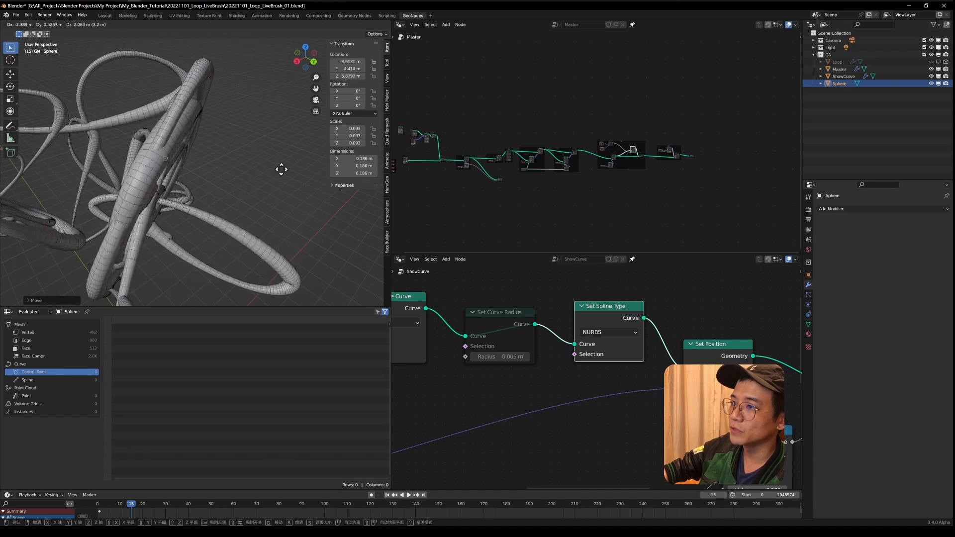
click(209, 132)
- Switch the 3D view to Material Preview shading and hide the wireframe overlay
middle_drag(209, 132, 367, 25)
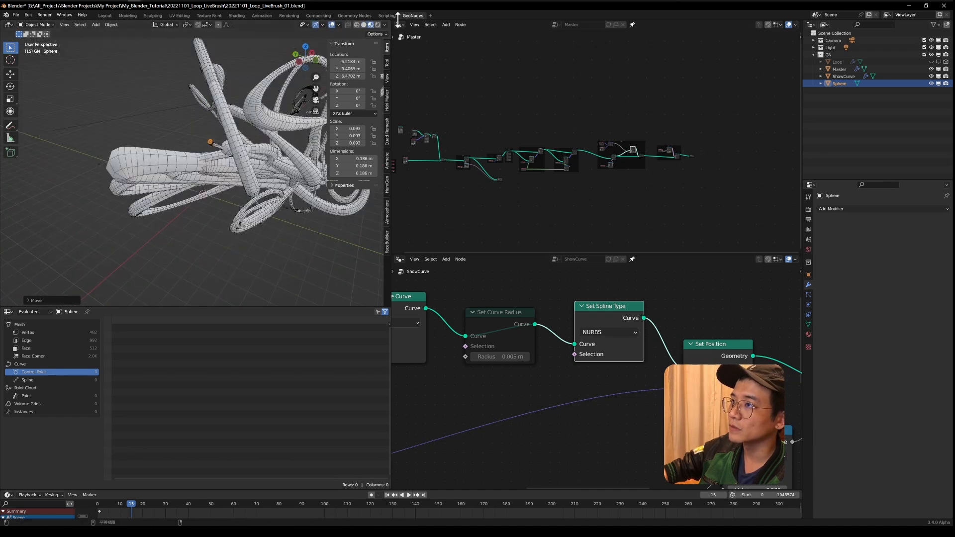
click(384, 25)
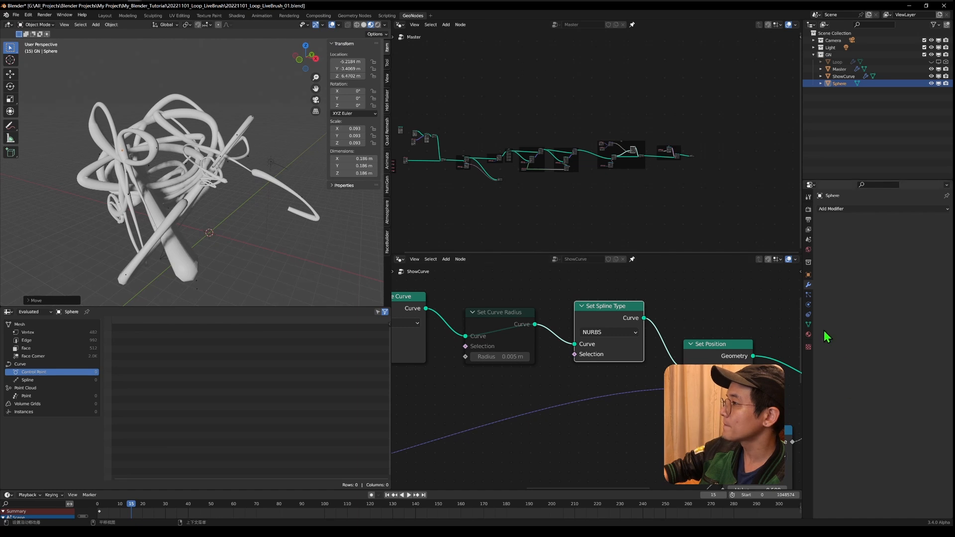
- Create a new material on the ShowCurve object and set its Base Color to red
click(808, 335)
click(843, 76)
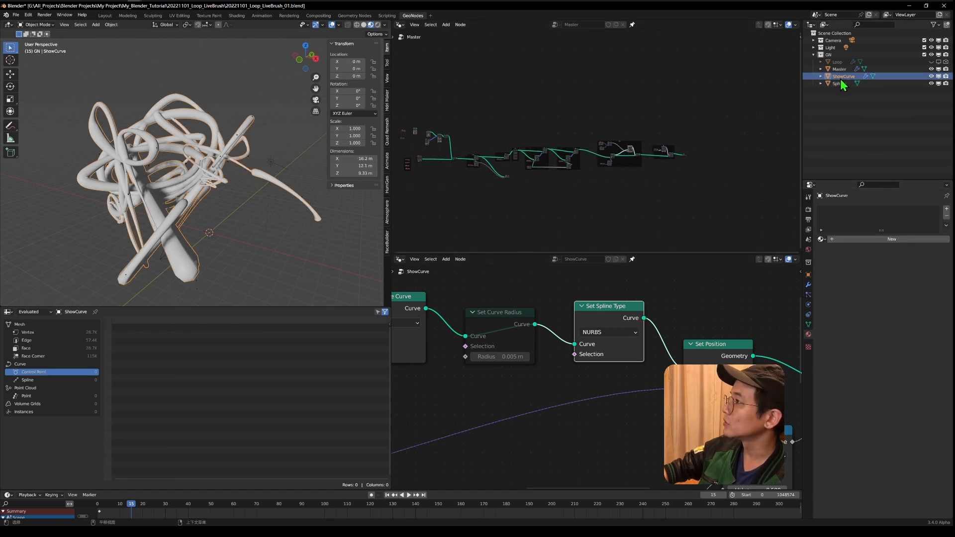
click(861, 238)
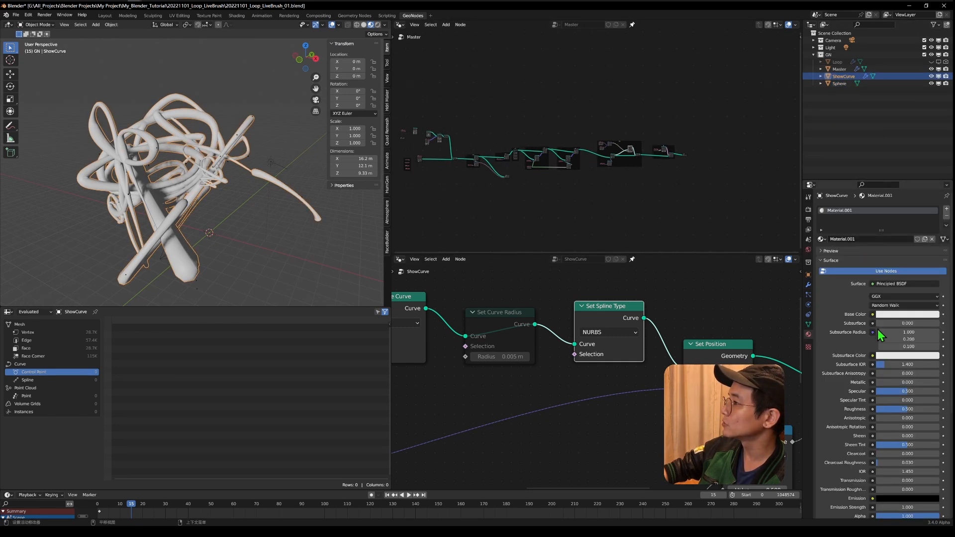
click(879, 313)
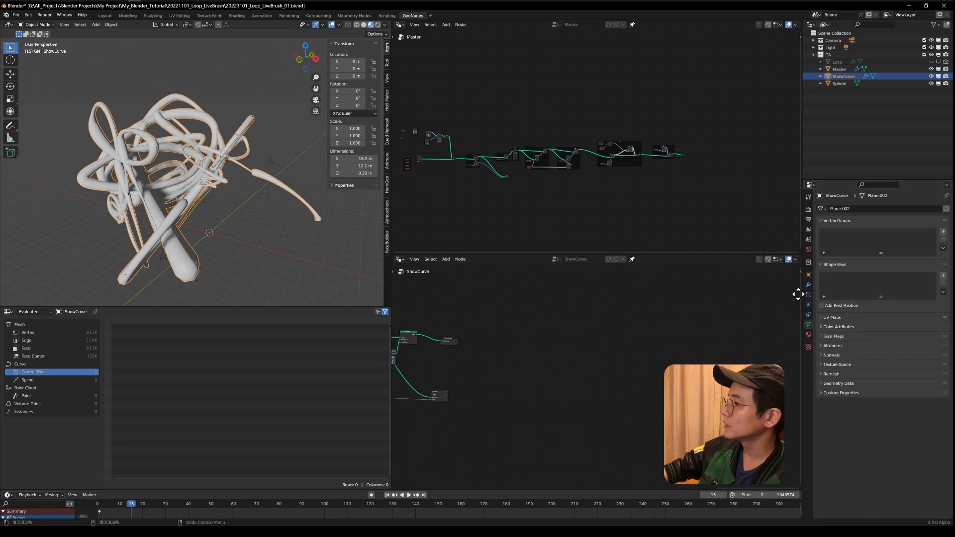
- Add a Set Material node between Curve to Mesh and Group Output in the ShowCurve tree
middle_drag(799, 294, 690, 316)
scroll(707, 315, up, 5)
key(g)
key(x)
drag(558, 321, 650, 321)
text(s)
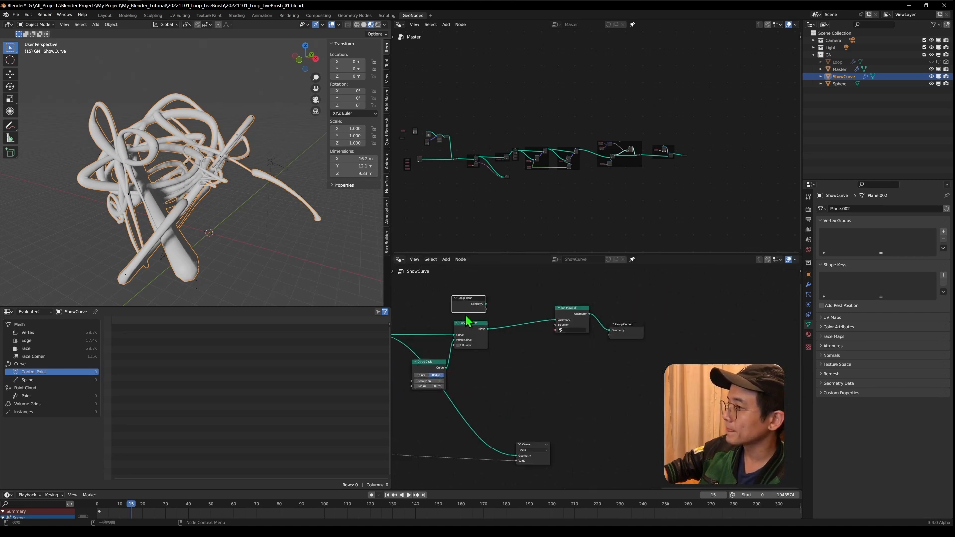
- Expose the Set Material node's Material input through Group Input and assign the red Material to it in ShowCurve's modifier
drag(468, 321, 555, 329)
click(809, 284)
click(890, 242)
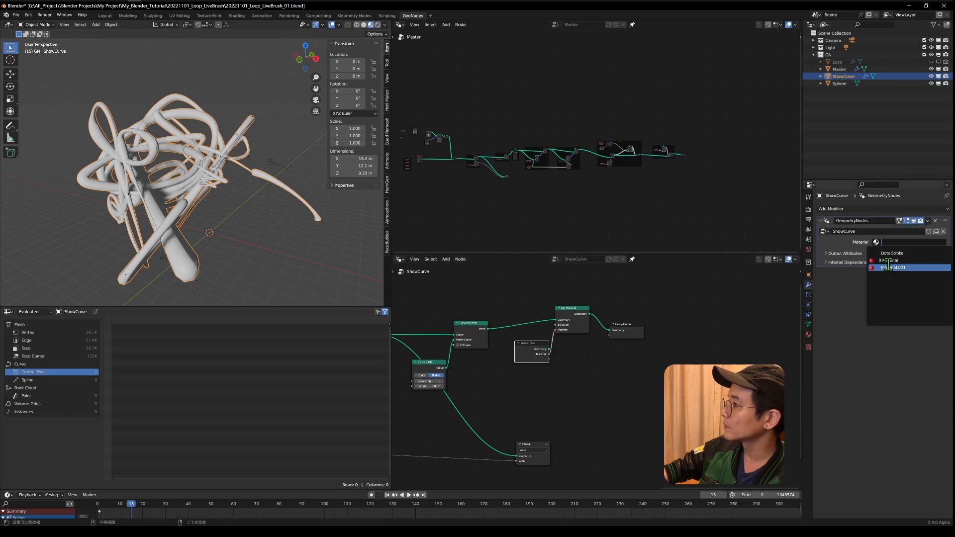
click(890, 266)
middle_drag(157, 205, 212, 213)
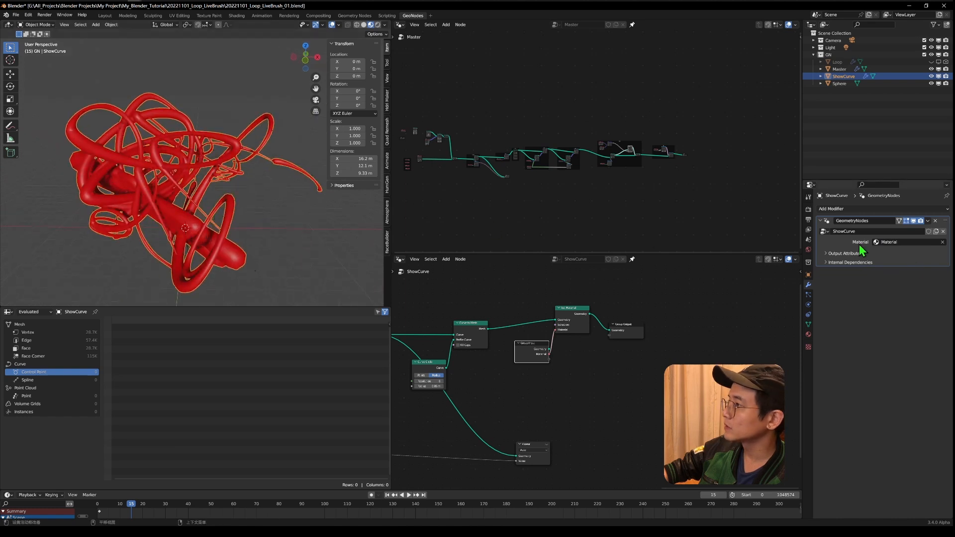
click(808, 324)
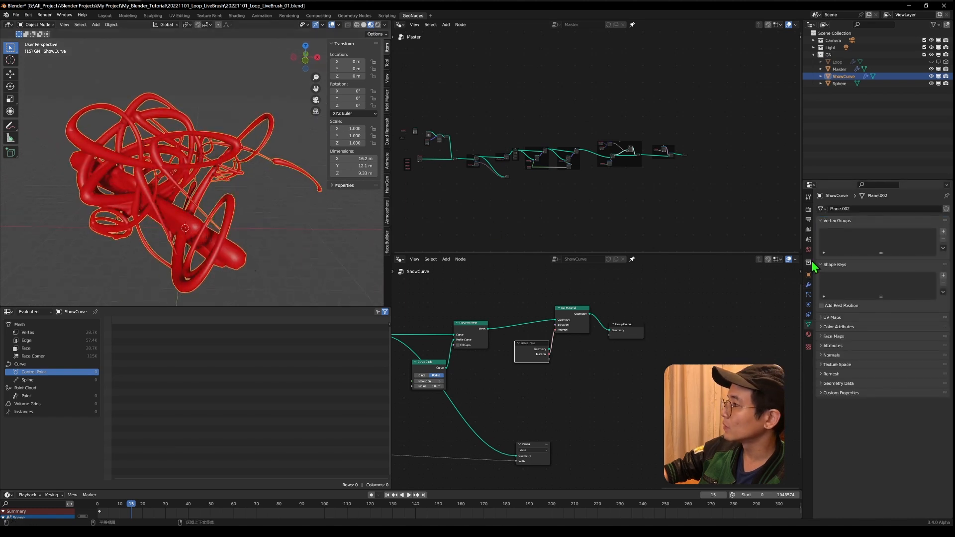
- Open ShowCurve's material settings and choose the Spreadsheet editor for the area below the 3D view
click(808, 334)
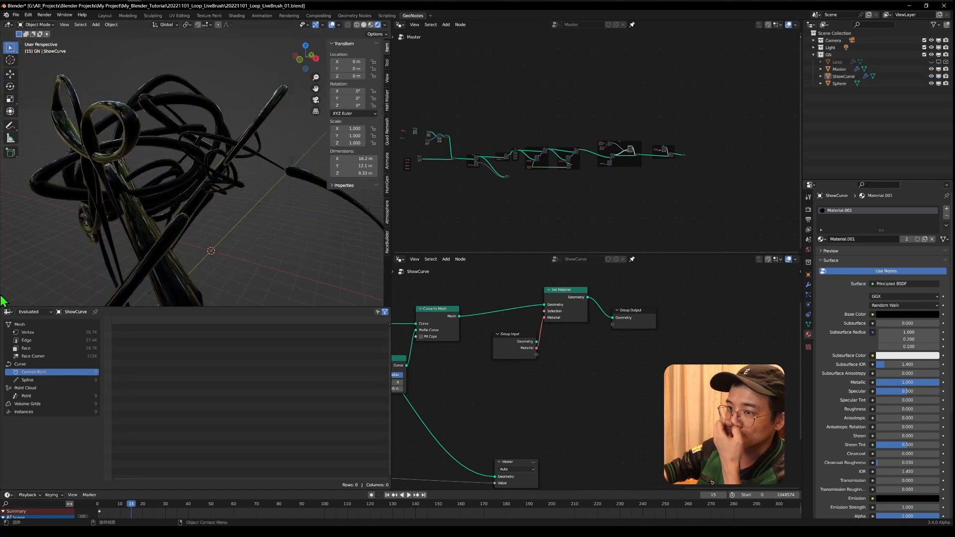
click(8, 312)
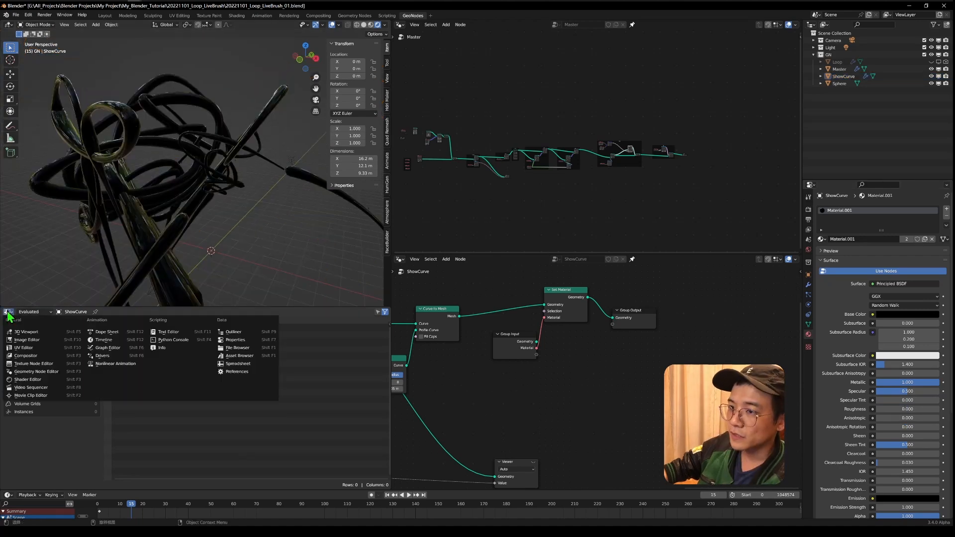
click(249, 364)
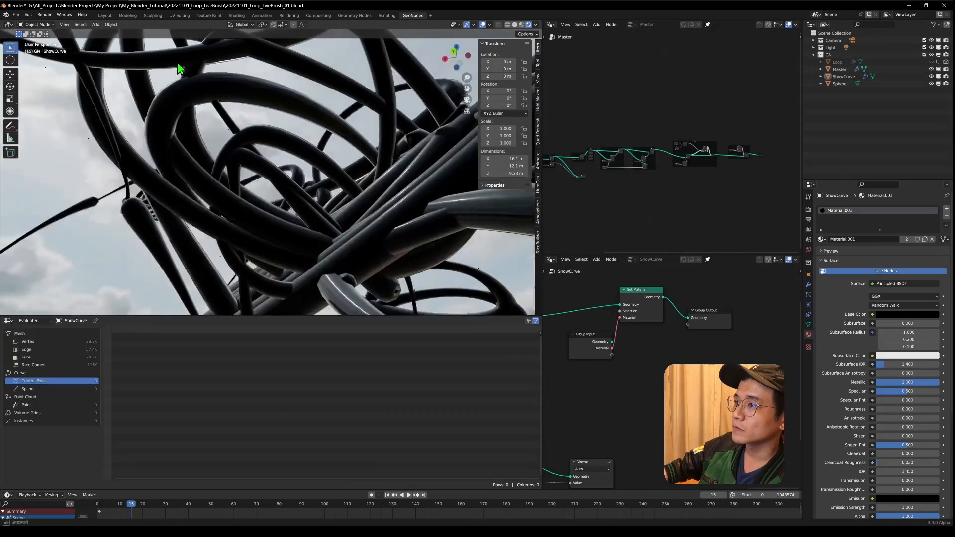
- Select the Sphere and move it around the scene in two passes to paint tube strokes
click(839, 83)
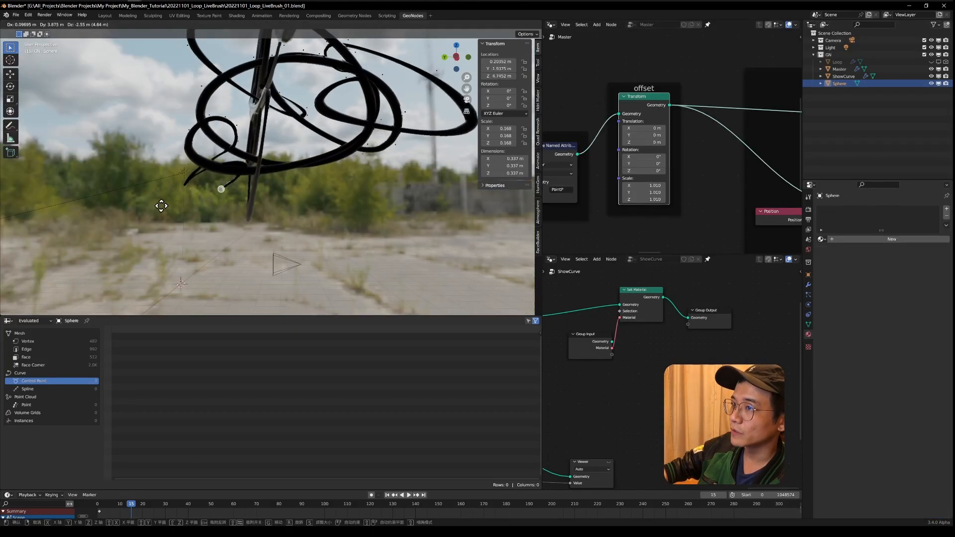
click(155, 211)
key(g)
click(159, 78)
scroll(171, 284, up, 1)
shift+middle_drag(171, 285, 312, 195)
scroll(252, 174, up, 7)
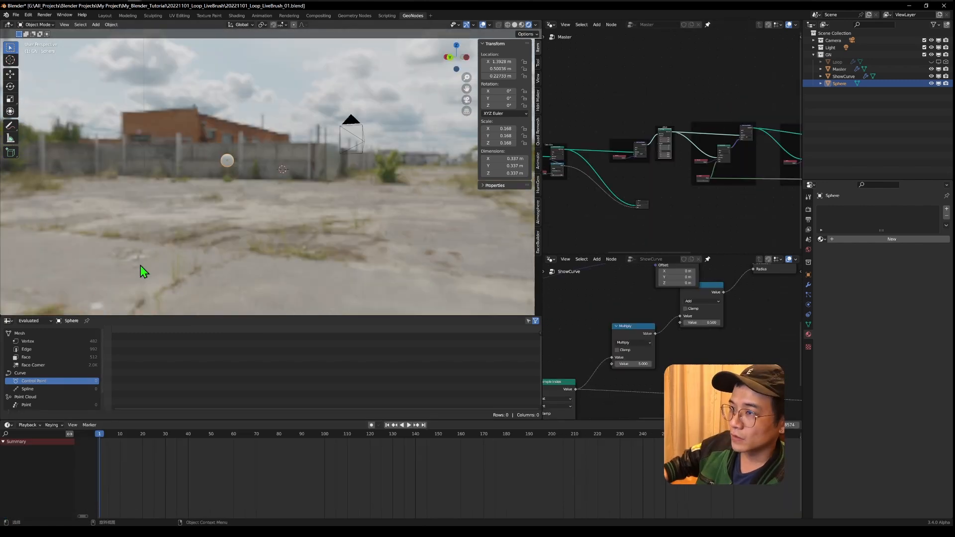
- Move the Sphere in loops near the scene centre to paint a fresh tangle of tube strokes from two viewing angles
key(g)
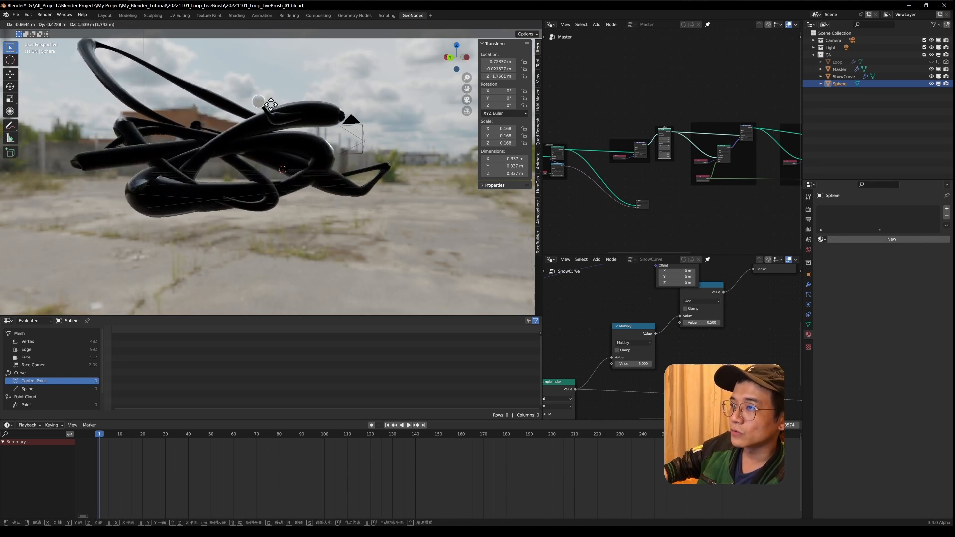
click(228, 149)
middle_drag(247, 168, 221, 149)
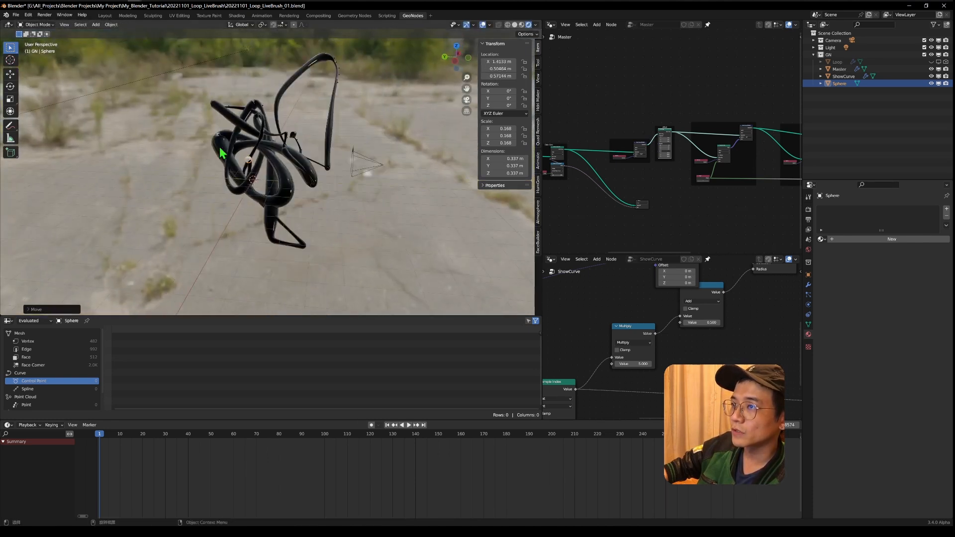
key(g)
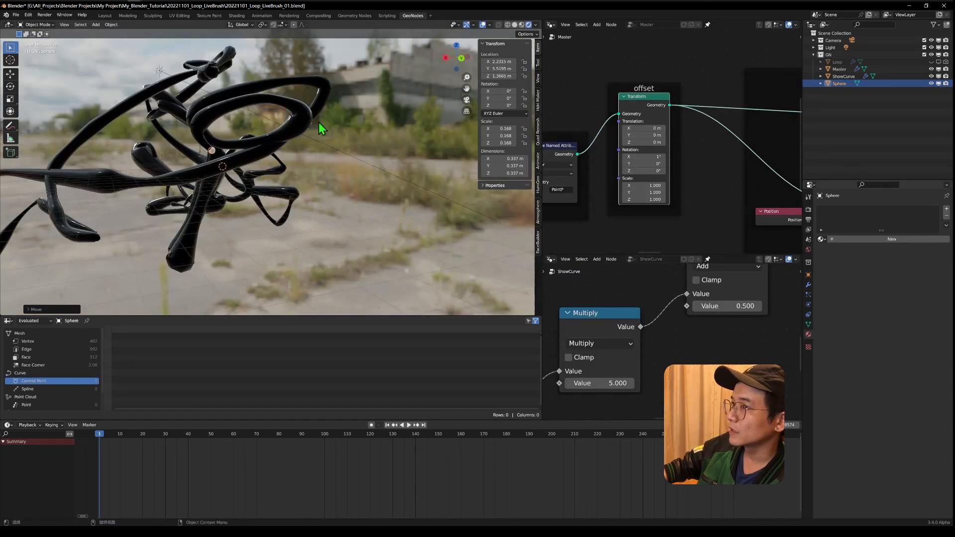
- Add a Subdivision Surface modifier to the ShowCurve object
click(318, 123)
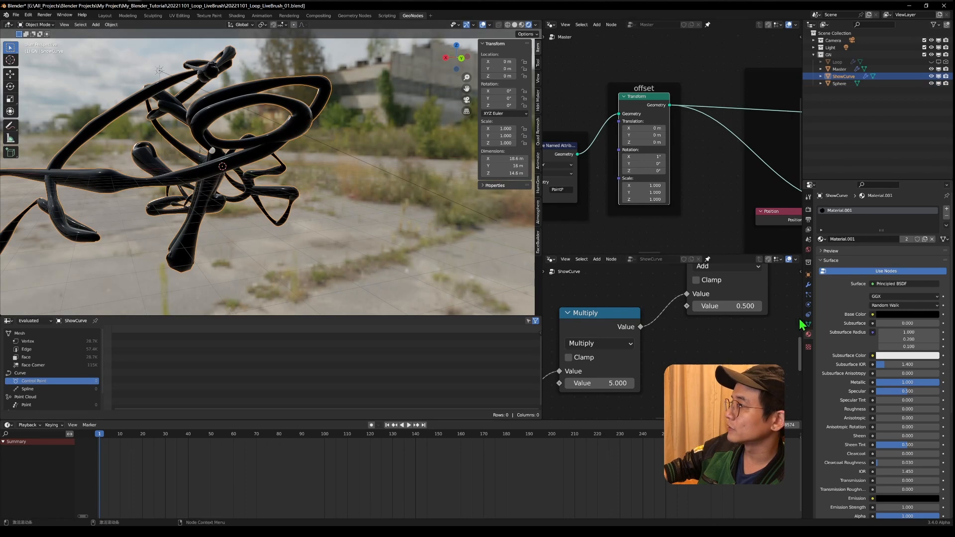
click(809, 284)
click(851, 210)
click(803, 343)
- Reselect the Sphere and move it to extend the subdivided tube with another stroke
middle_drag(230, 181, 84, 216)
click(33, 167)
key(g)
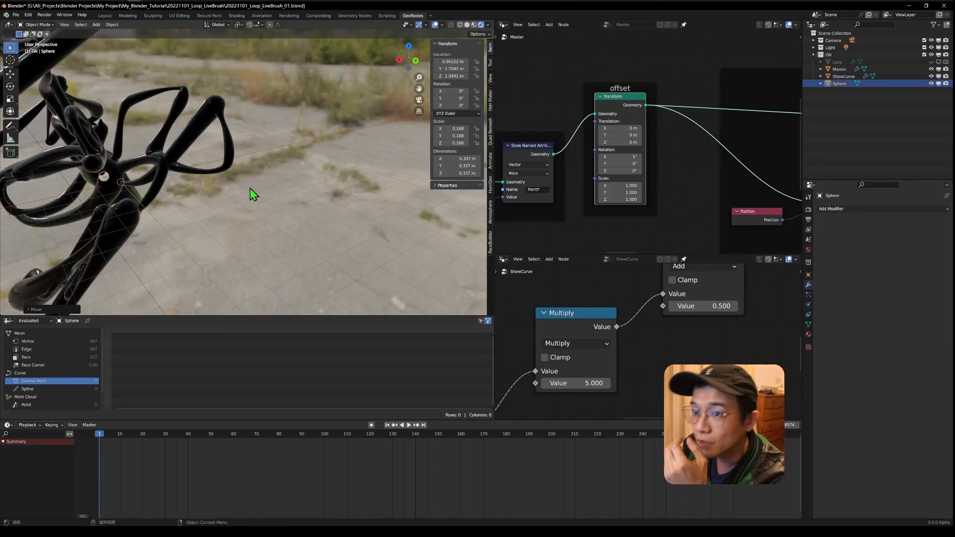
click(335, 185)
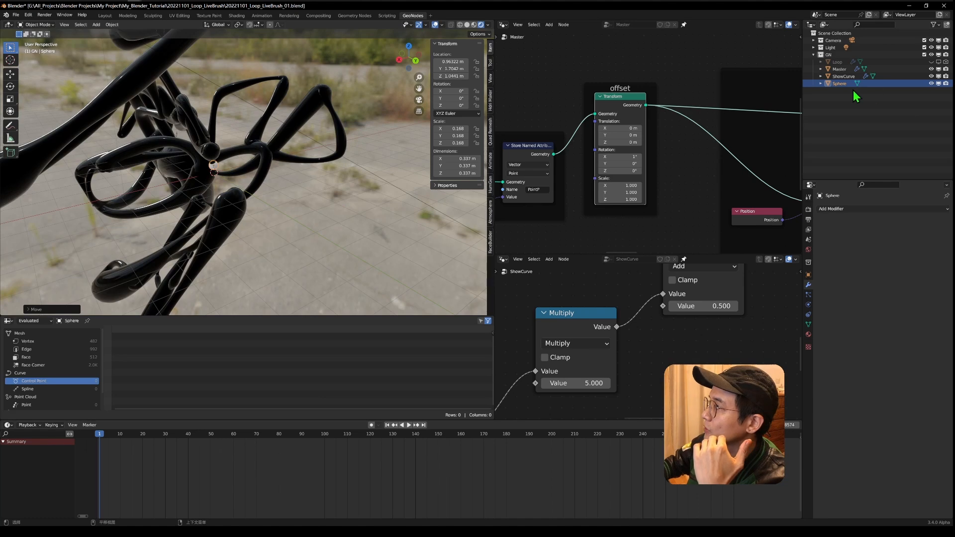
- Add a 2 m mesh plane at the world origin and frame it in the 3D view
key(shift+a)
click(130, 193)
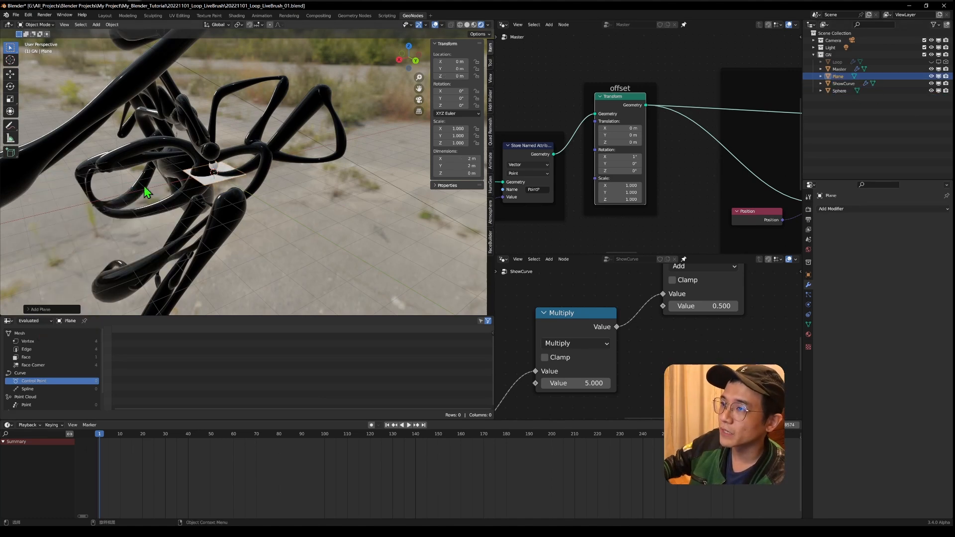
key(KP_Decimal)
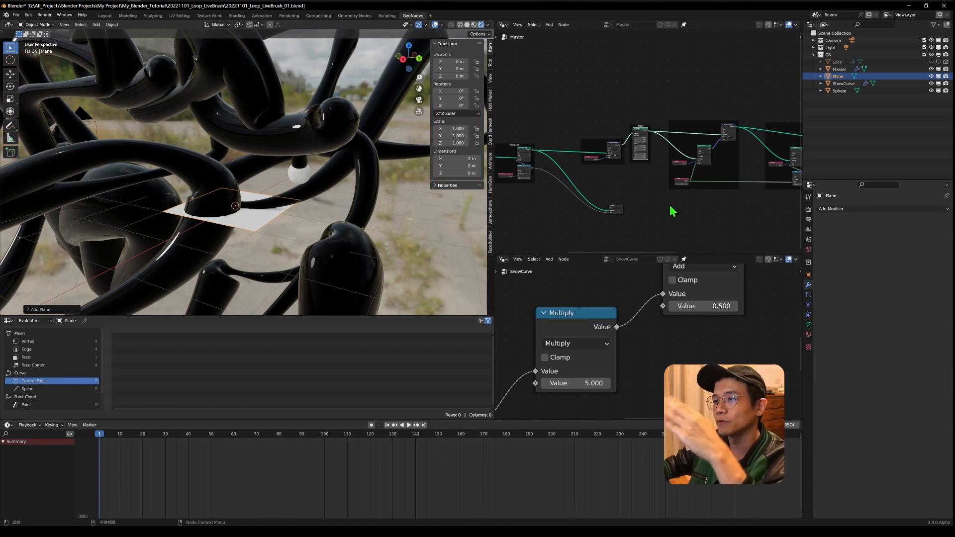
- Move the Sphere in two more passes to paint tube strokes outward from the plane
middle_drag(197, 241, 305, 177)
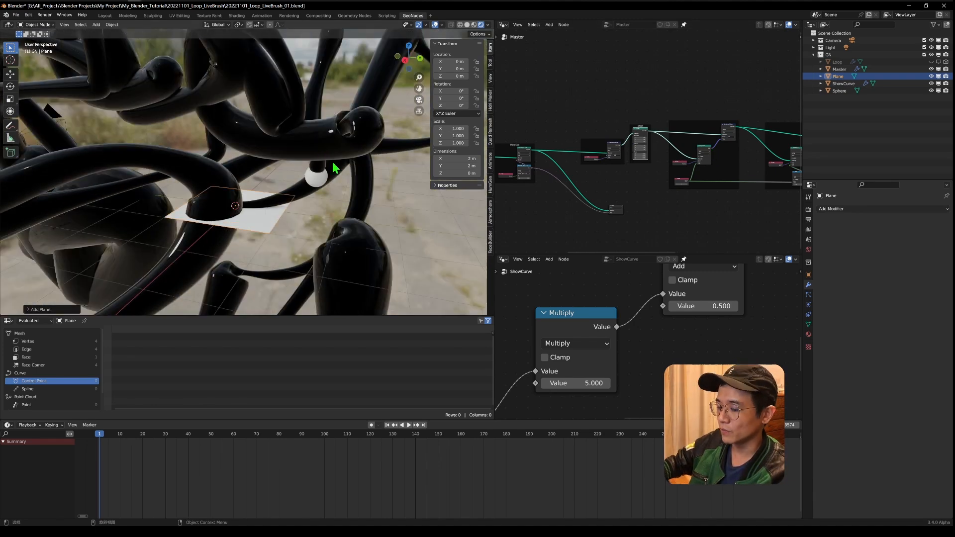
scroll(321, 152, down, 6)
key(g)
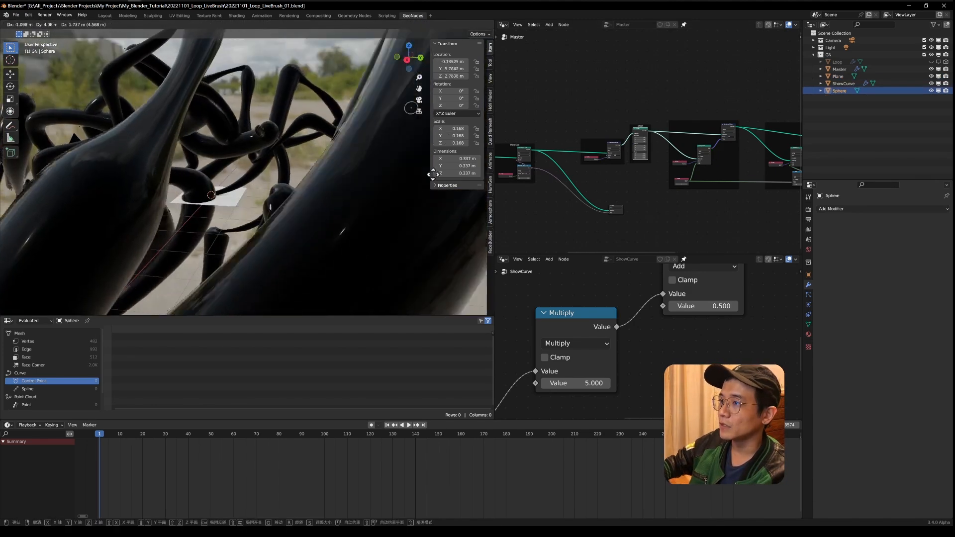
click(407, 163)
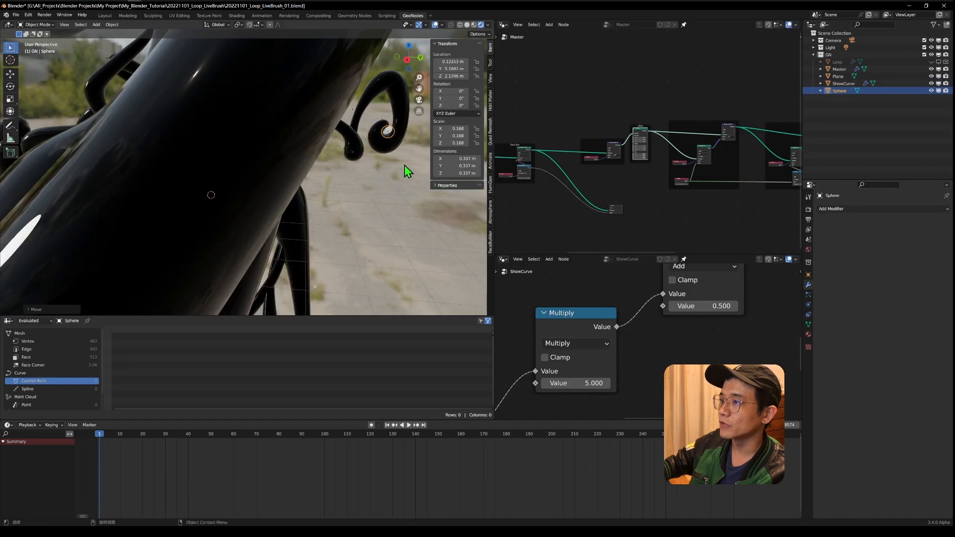
scroll(407, 163, down, 8)
key(g)
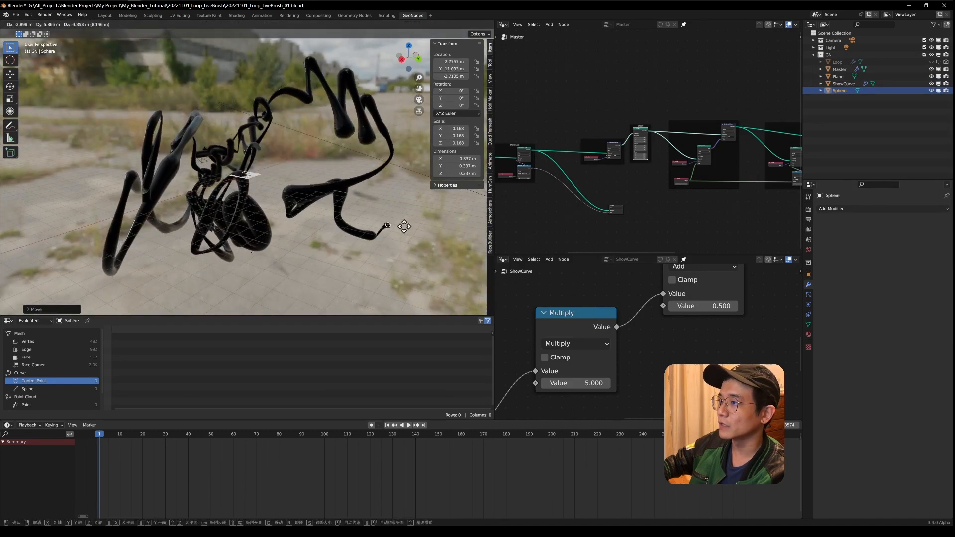
click(418, 212)
middle_drag(713, 163, 494, 193)
scroll(620, 220, up, 6)
middle_drag(631, 212, 557, 158)
middle_drag(667, 105, 747, 123)
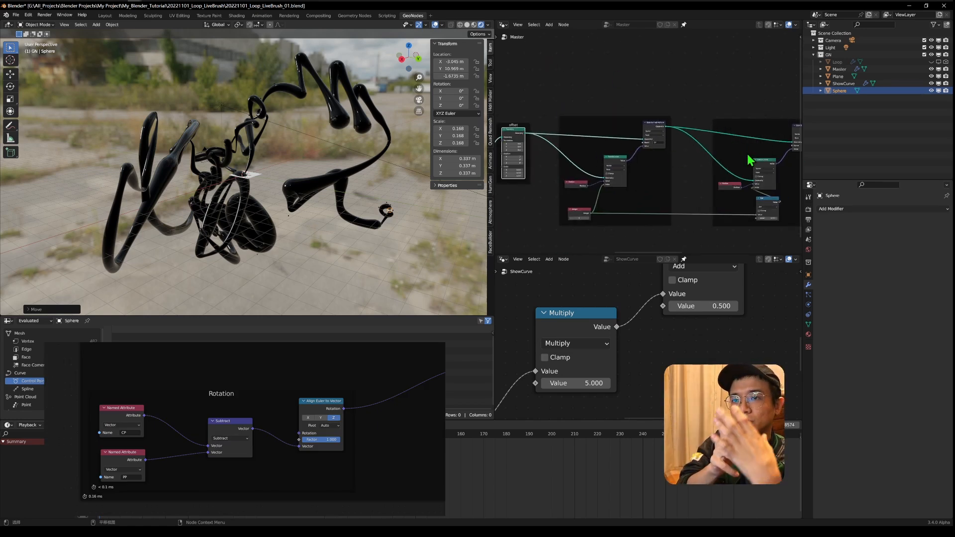
- Move the Sphere again to paint a further tube stroke and view the result from a low angle
key(g)
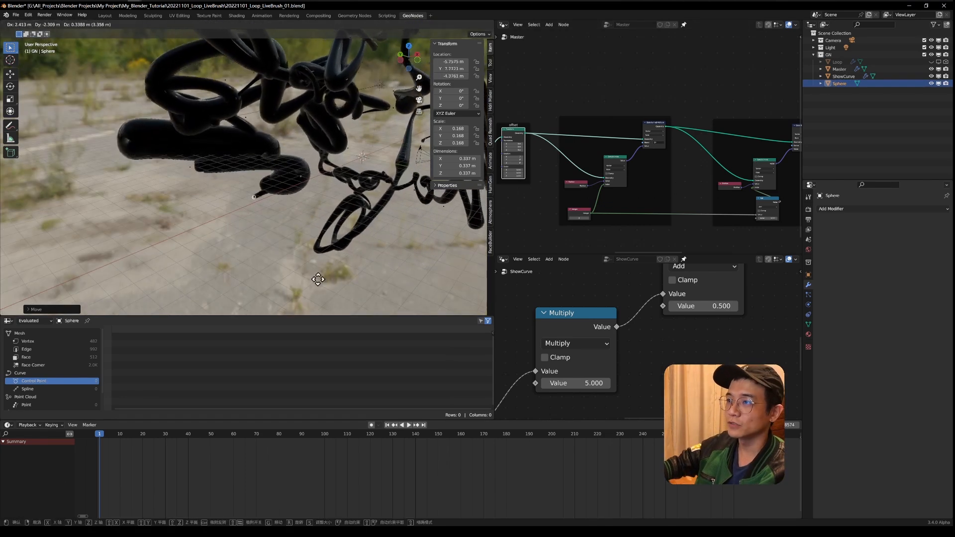
click(321, 264)
middle_drag(321, 264, 335, 193)
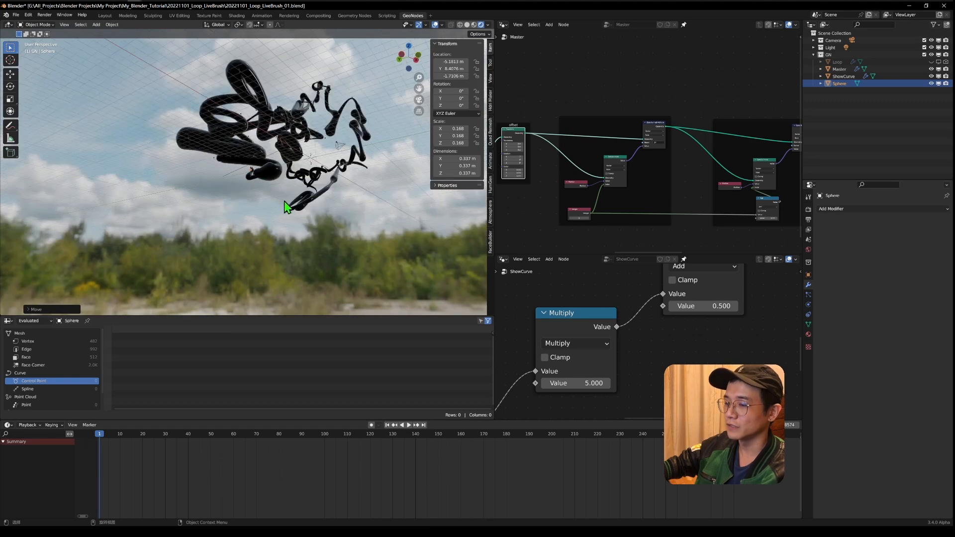
- Play the animation and move the Sphere during playback to paint the tube live
key(space)
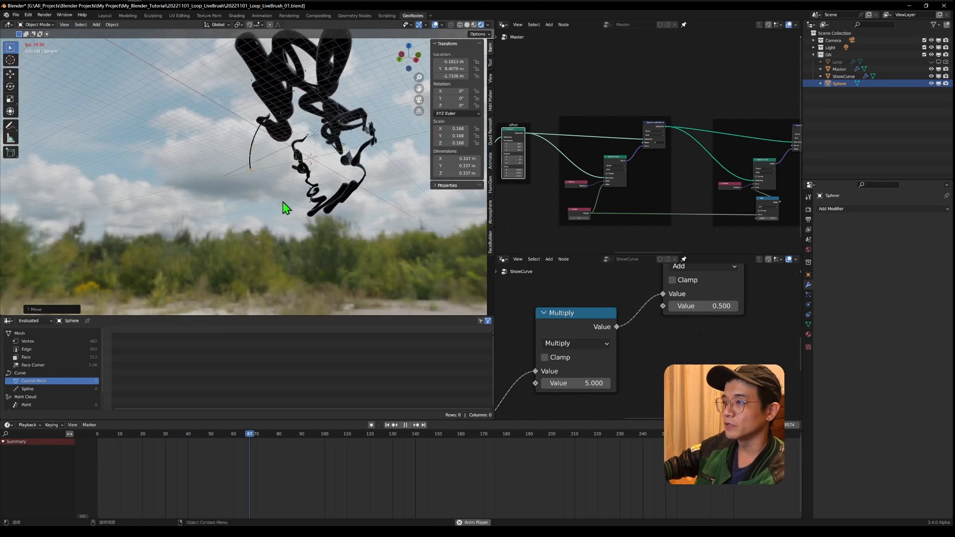
middle_drag(274, 144, 260, 176)
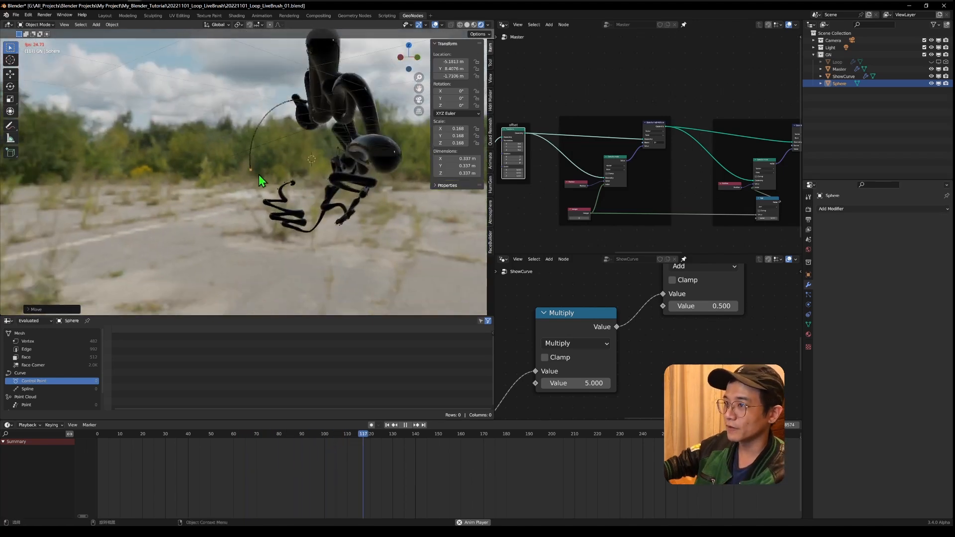
key(g)
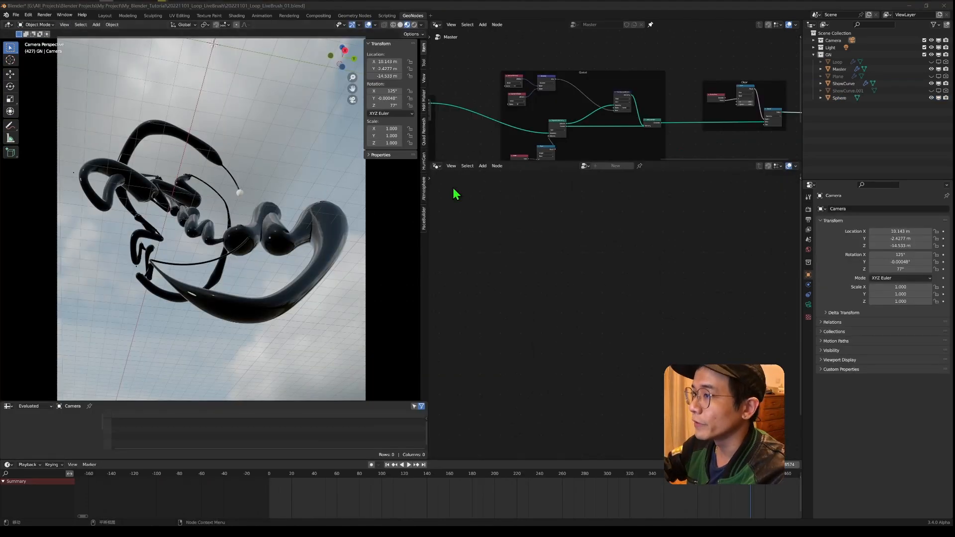
- Render the current frame through the camera, enlarge the render window to check it, and close it
key(F12)
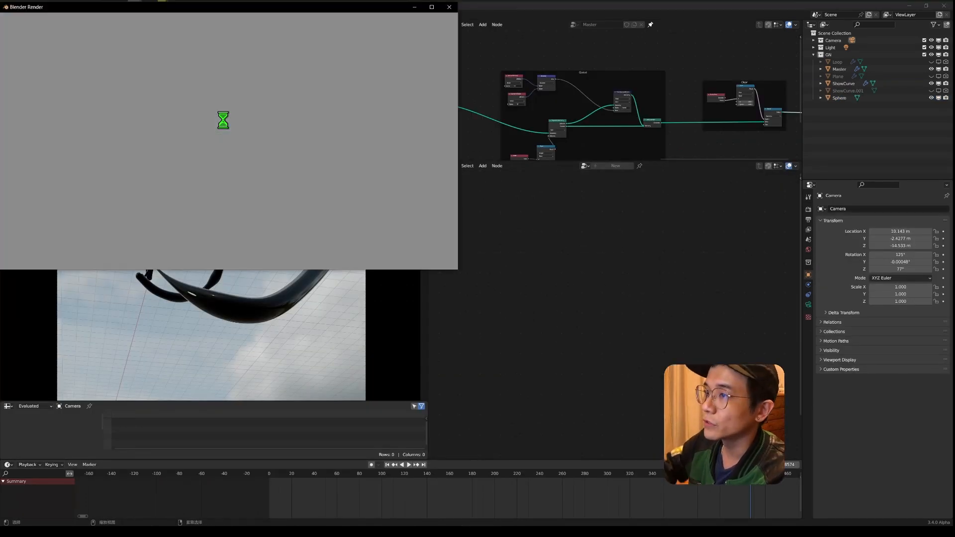
drag(459, 269, 487, 271)
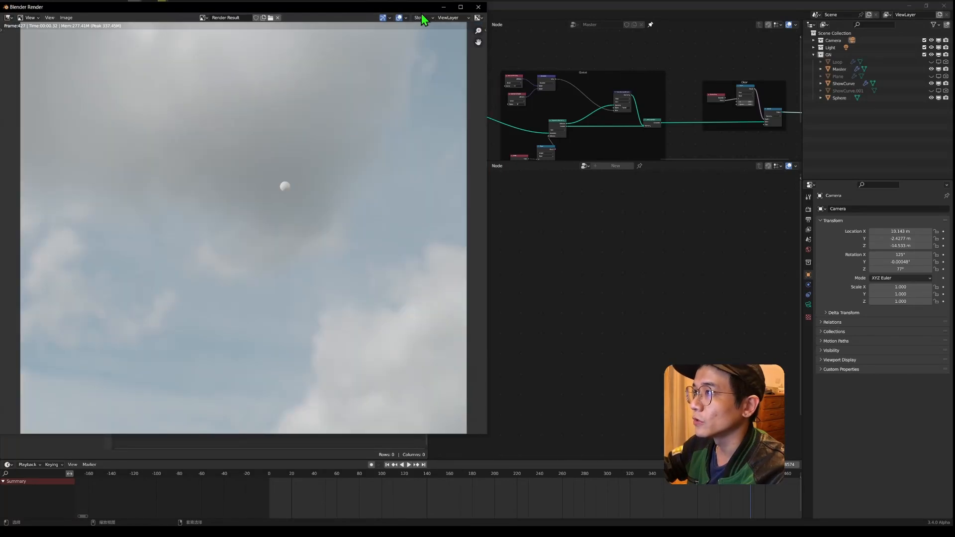
click(479, 7)
- Apply the GeometryNodes modifier on the Master object
click(839, 69)
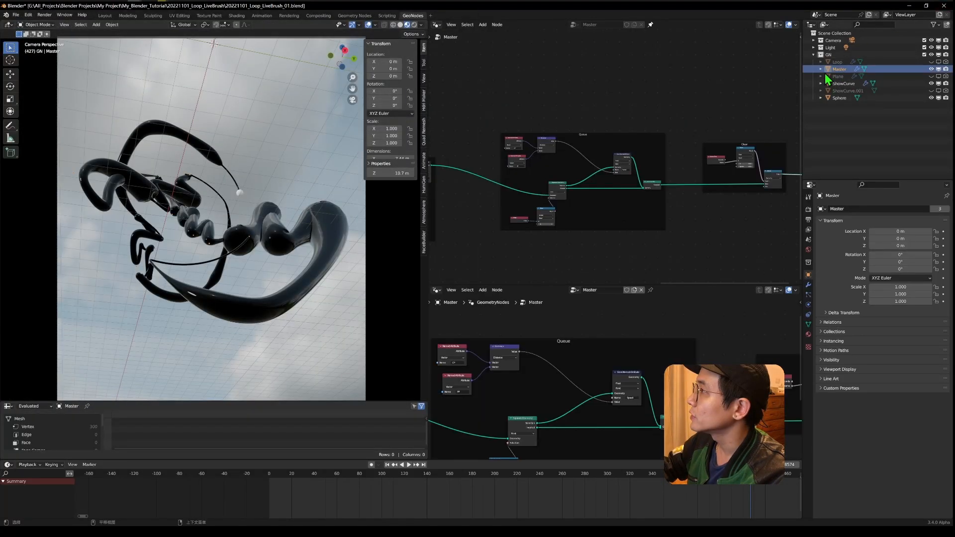
click(808, 285)
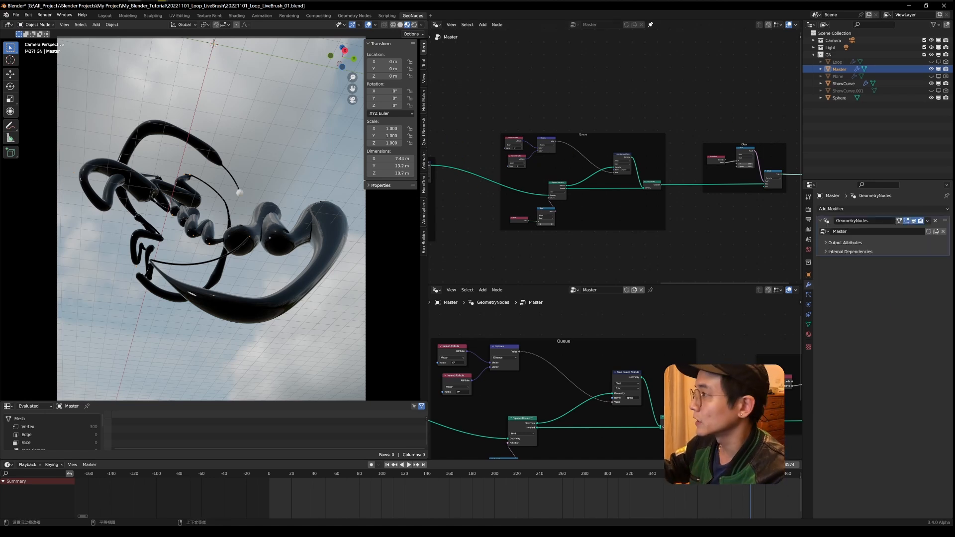
click(927, 222)
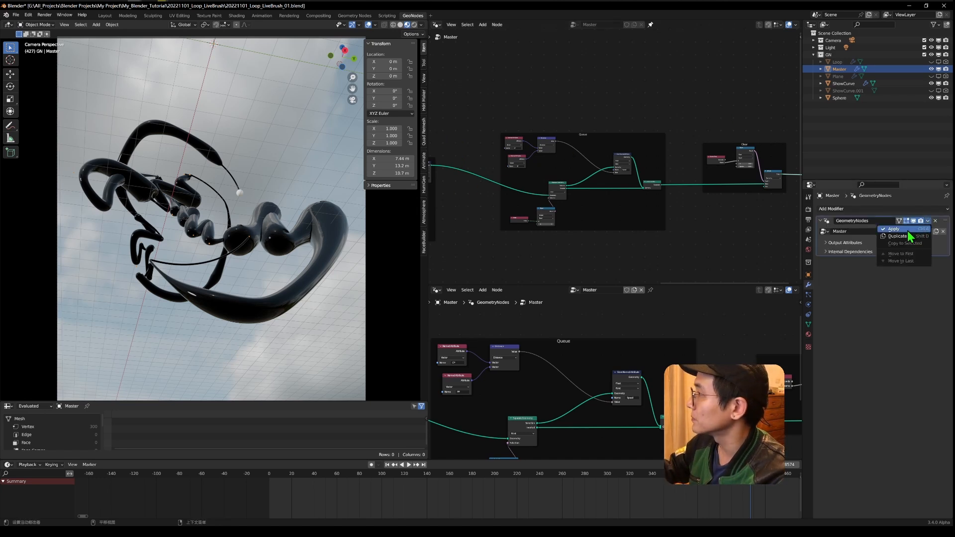
click(908, 230)
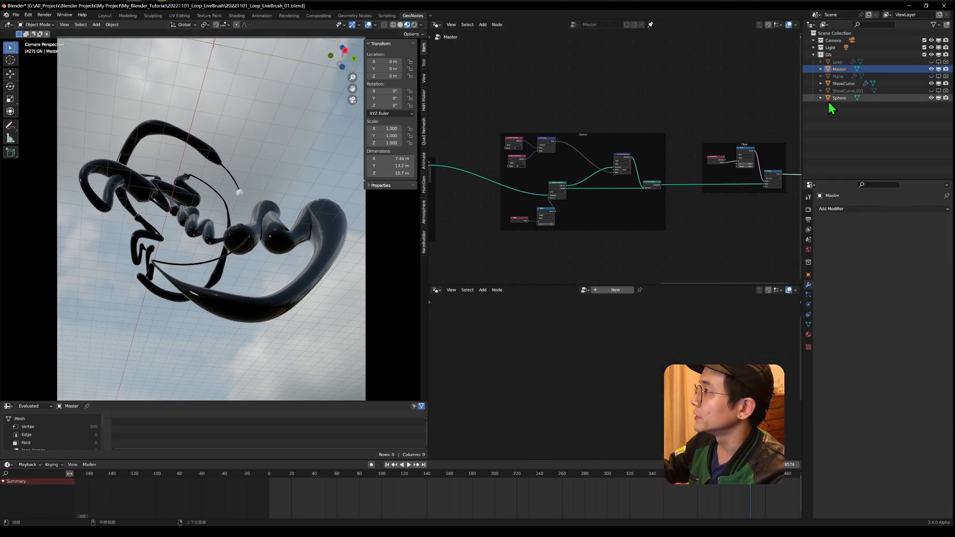
- Enlarge ShowCurve's node editor and insert a Trim Curve node between Set Curve Radius and Curve to Mesh
click(841, 83)
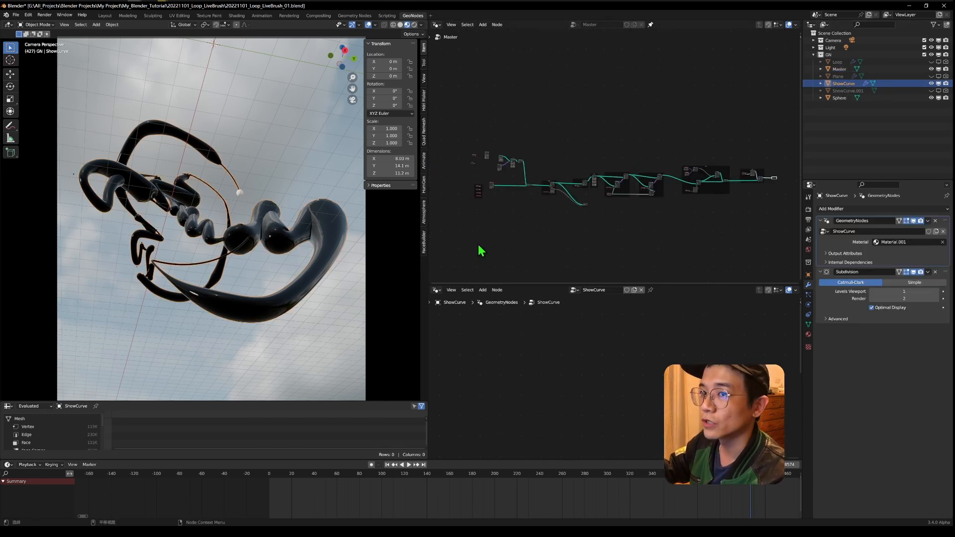
scroll(502, 244, up, 2)
scroll(678, 209, up, 4)
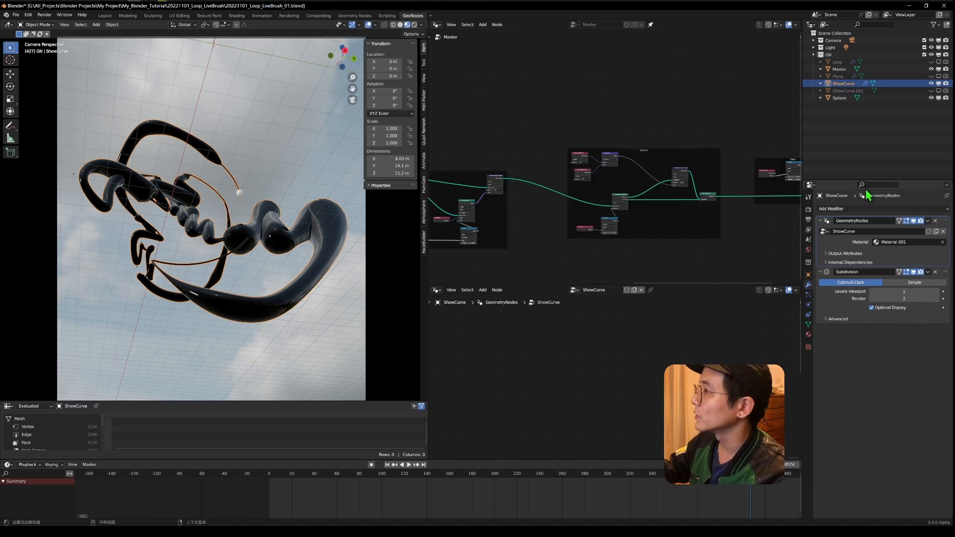
drag(616, 286, 617, 126)
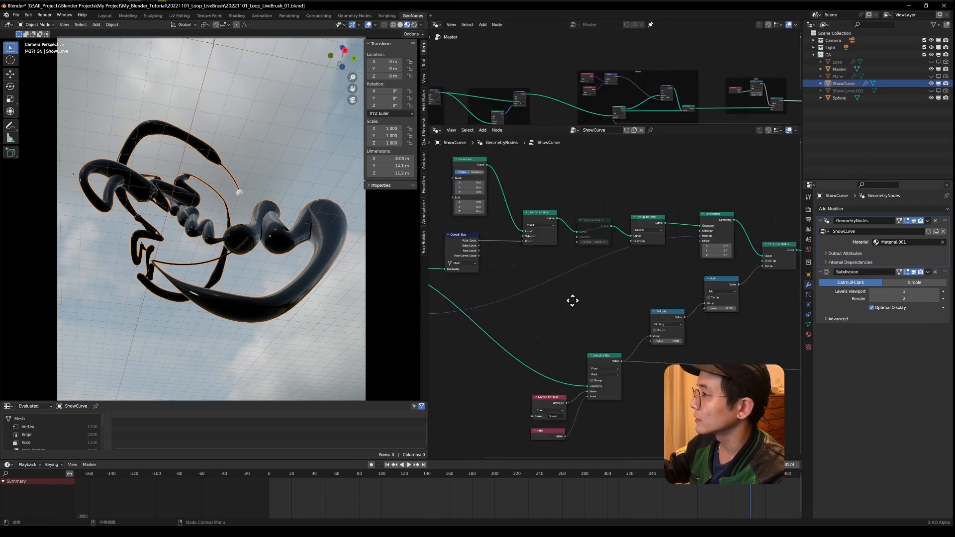
middle_drag(629, 258, 508, 265)
key(shift+a)
click(656, 174)
text(trim)
key(Return)
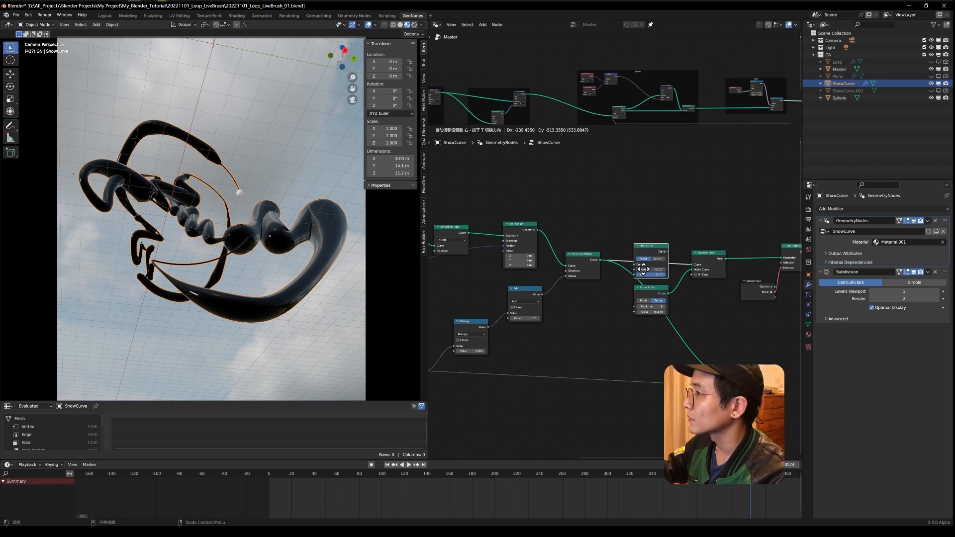
click(648, 267)
- Raise the Trim Curve node's Start factor to cut off the tube's beginning and render the current frame
drag(649, 264, 669, 264)
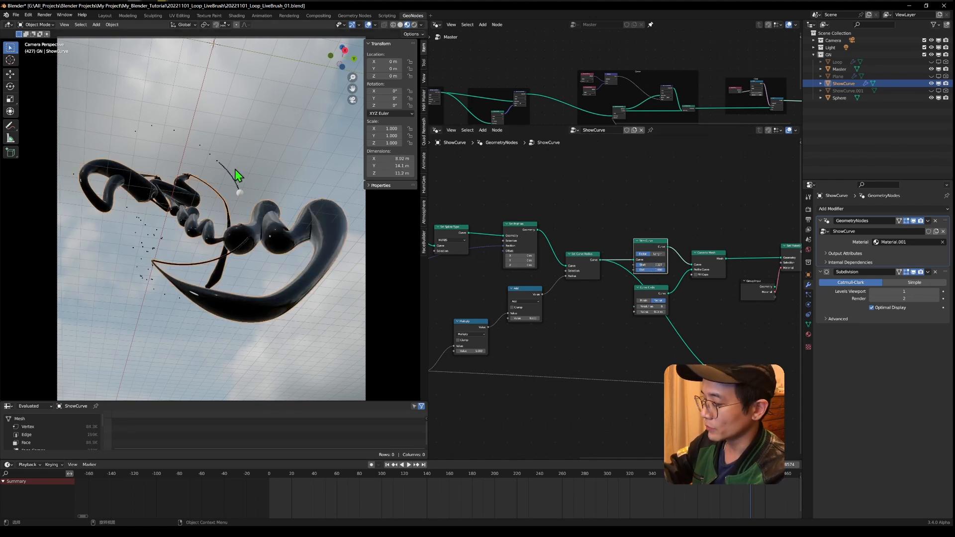
key(F12)
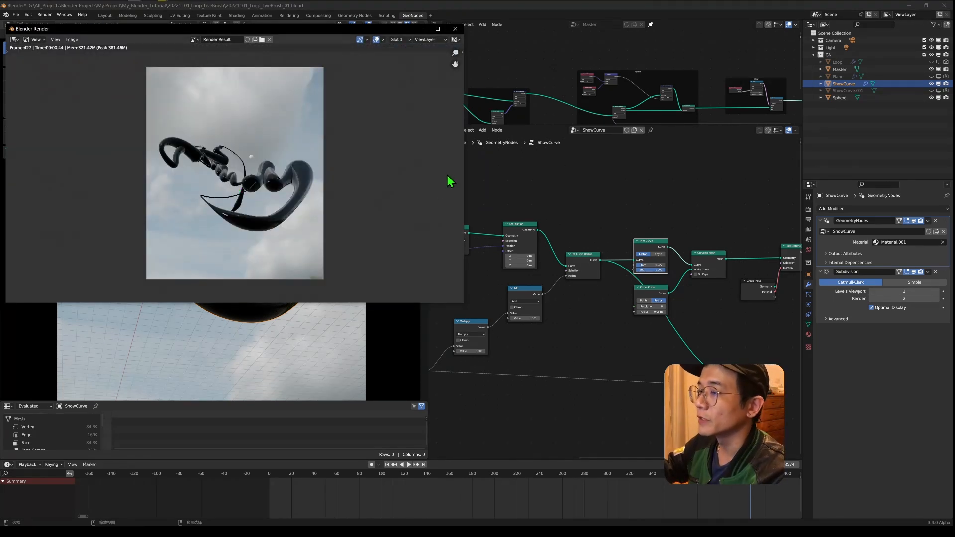
- Close the render window and record a freehand movement of the sphere as keyframes with auto keying during playback
click(454, 28)
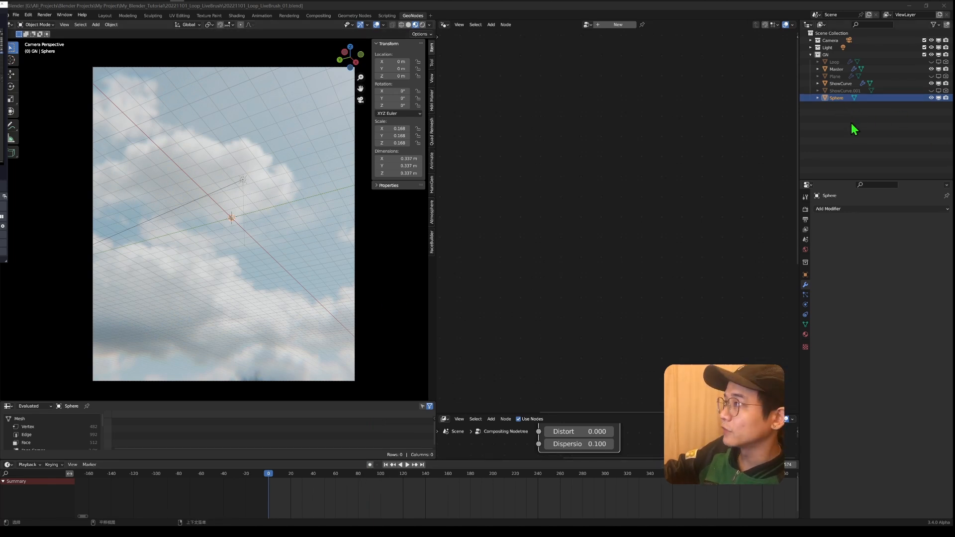
click(370, 464)
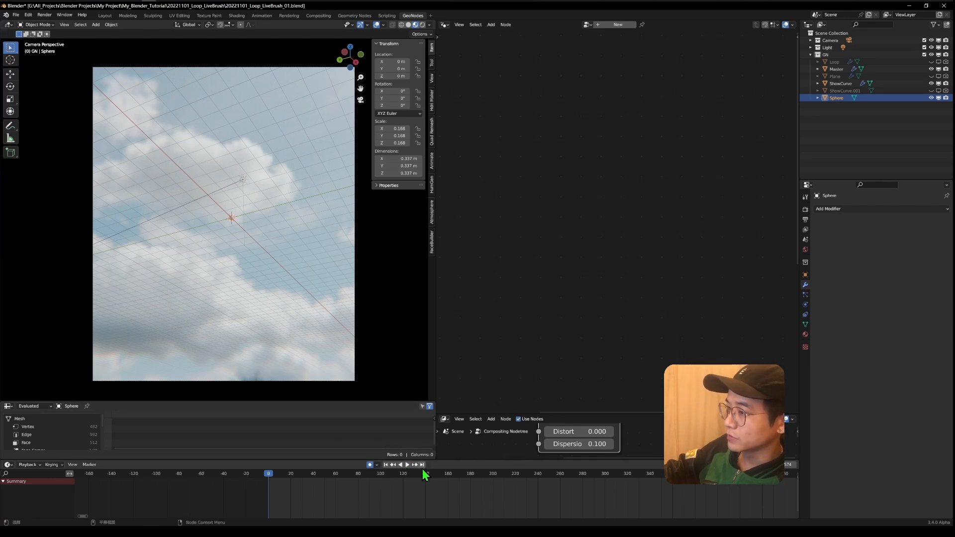
click(407, 465)
key(g)
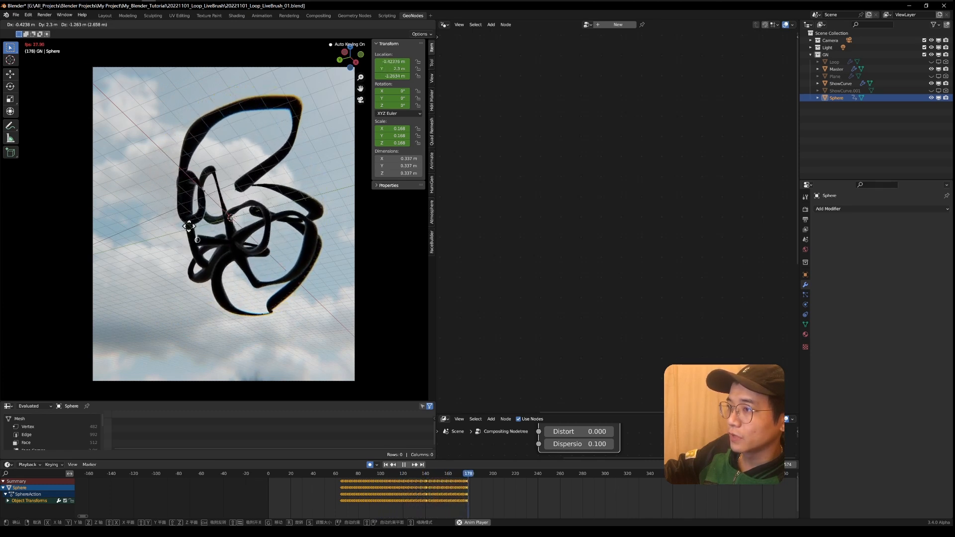
click(241, 214)
key(space)
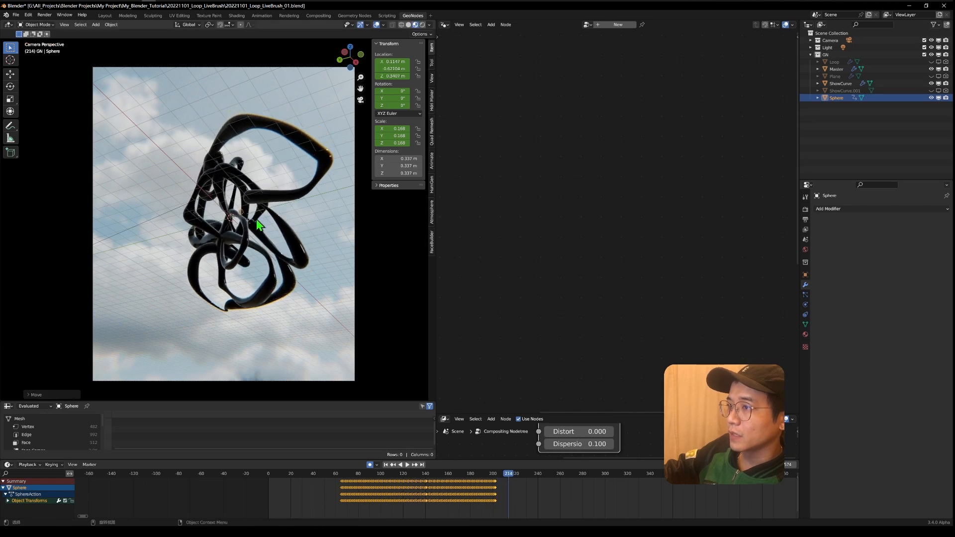
- Play the animation from the first frame to review the sphere's recorded movement and the tube it paints
click(386, 463)
key(space)
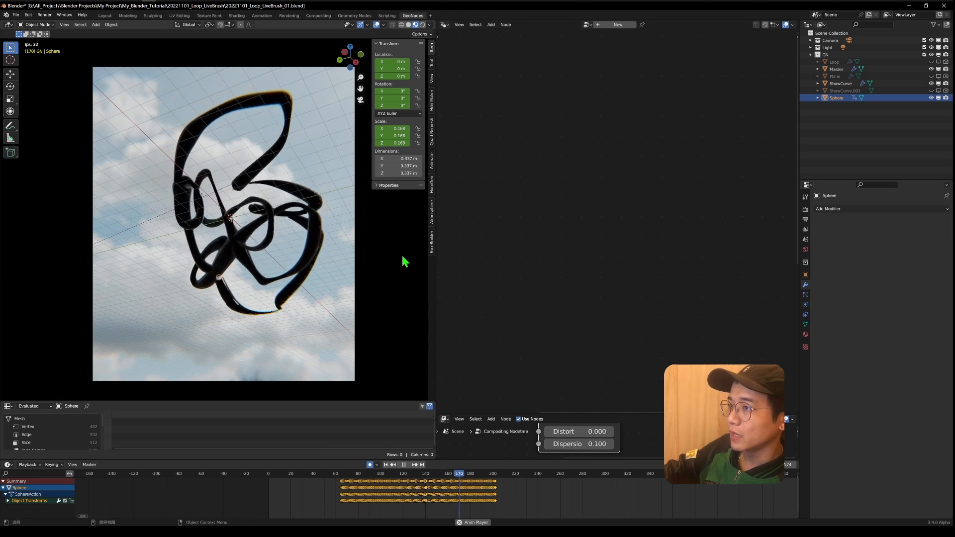
key(space)
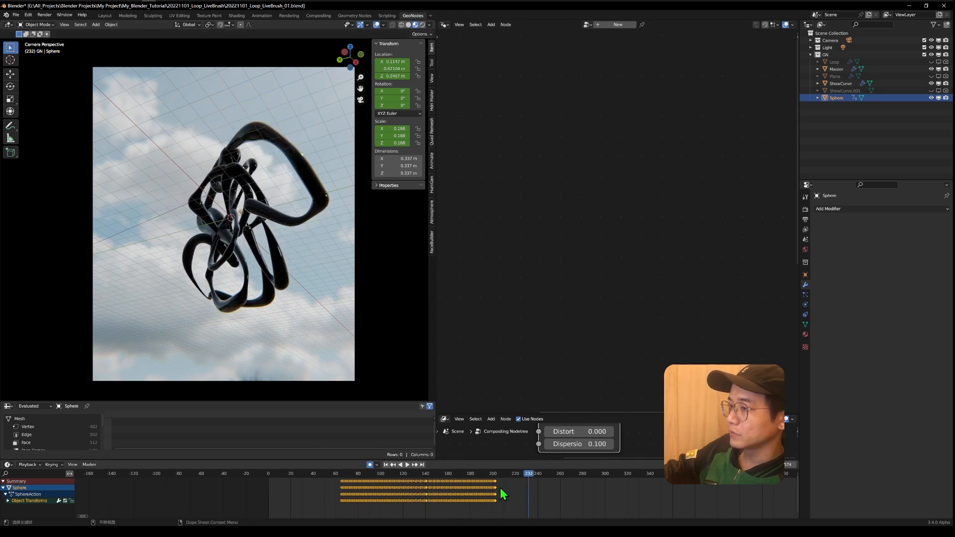
- Shift all of the sphere's keyframes about 63 frames earlier so the recorded motion begins at the timeline's start
drag(499, 504, 336, 481)
key(shift+Left)
key(g)
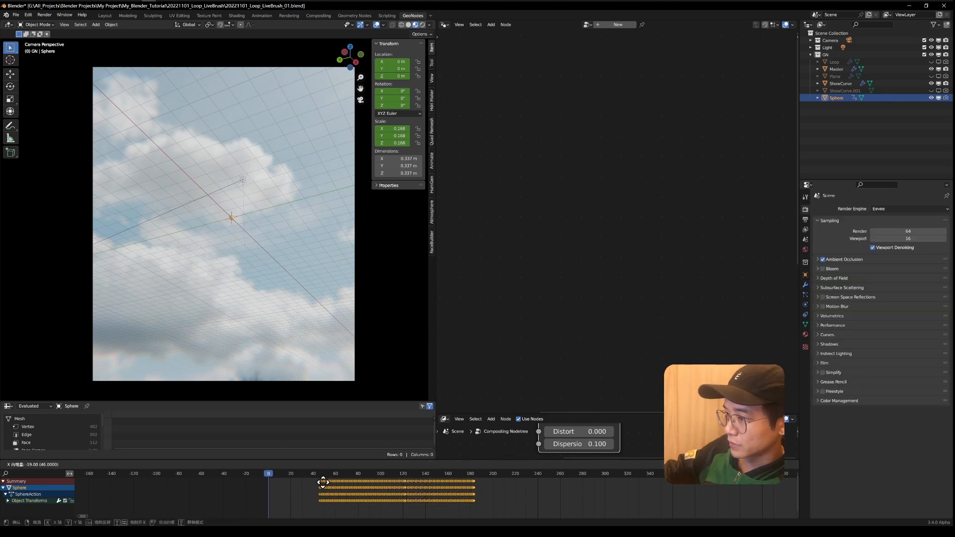
click(274, 482)
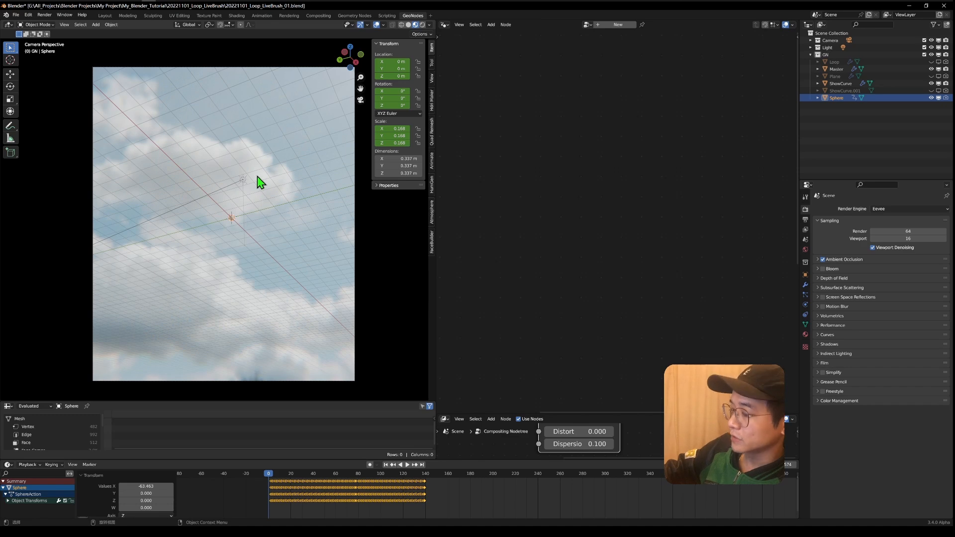
- Render the animation and play back the rendered video, moving the player window aside
key(ctrl+F12)
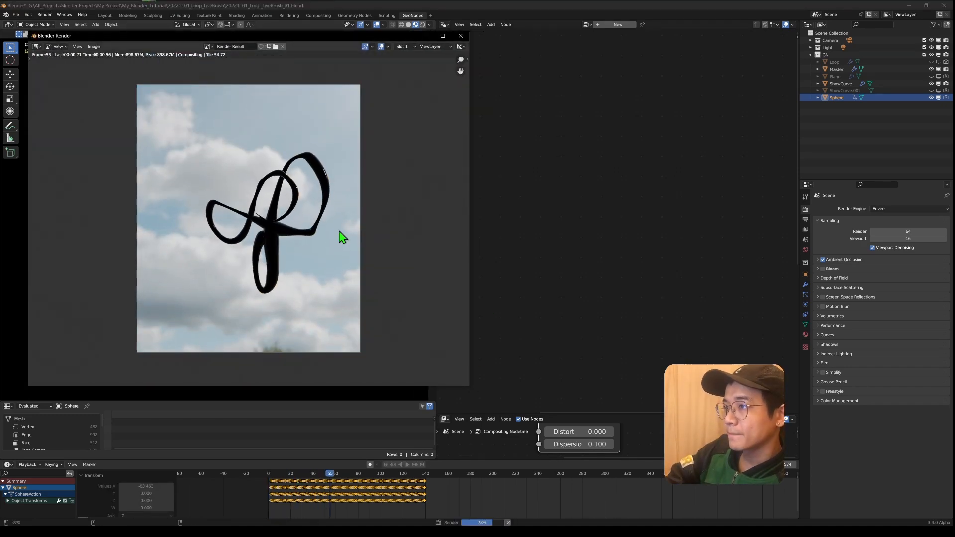
key(ctrl+F11)
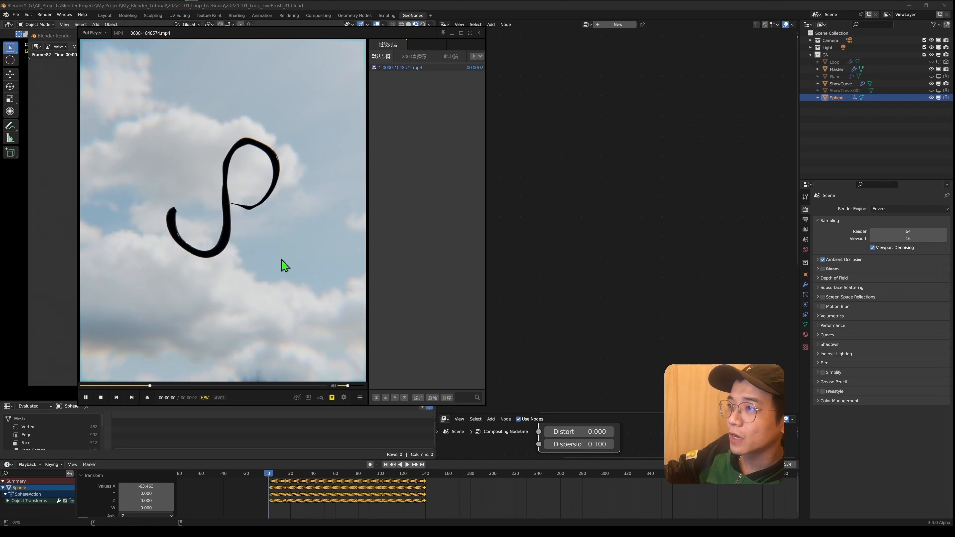
drag(282, 258, 374, 281)
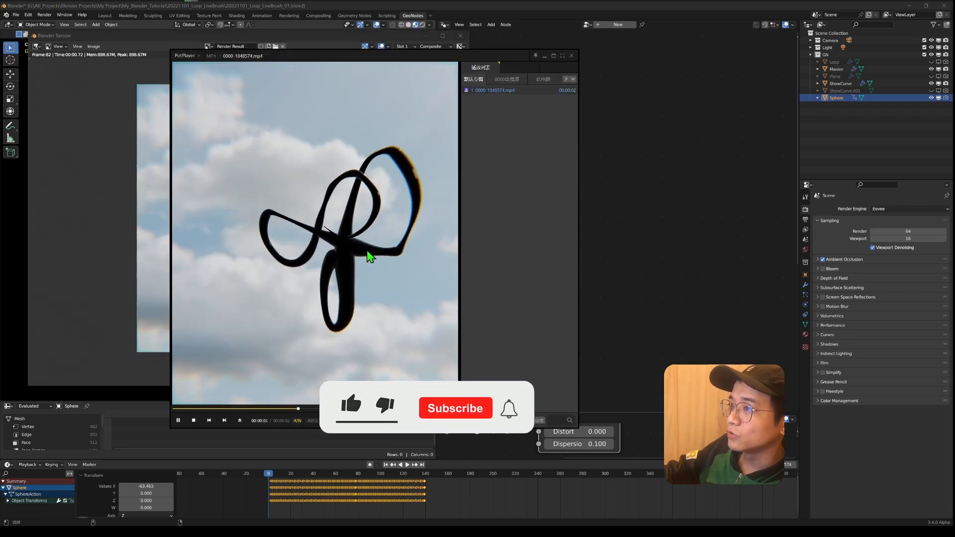